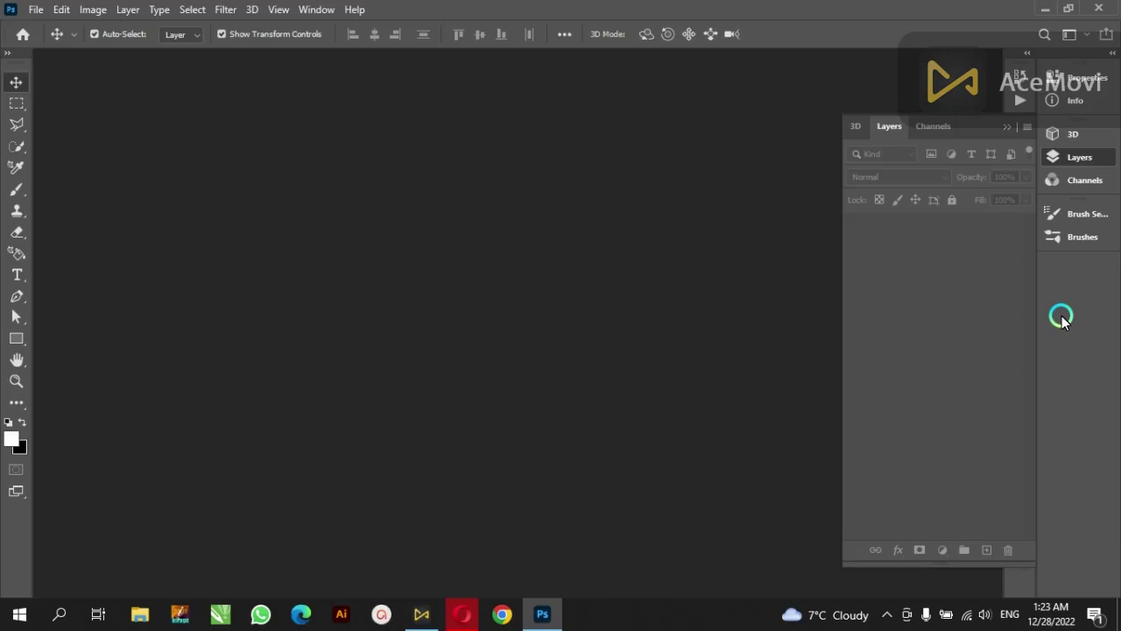
# Step: Start the screen recording and hide the recorder controls
pyautogui.click(885, 615)
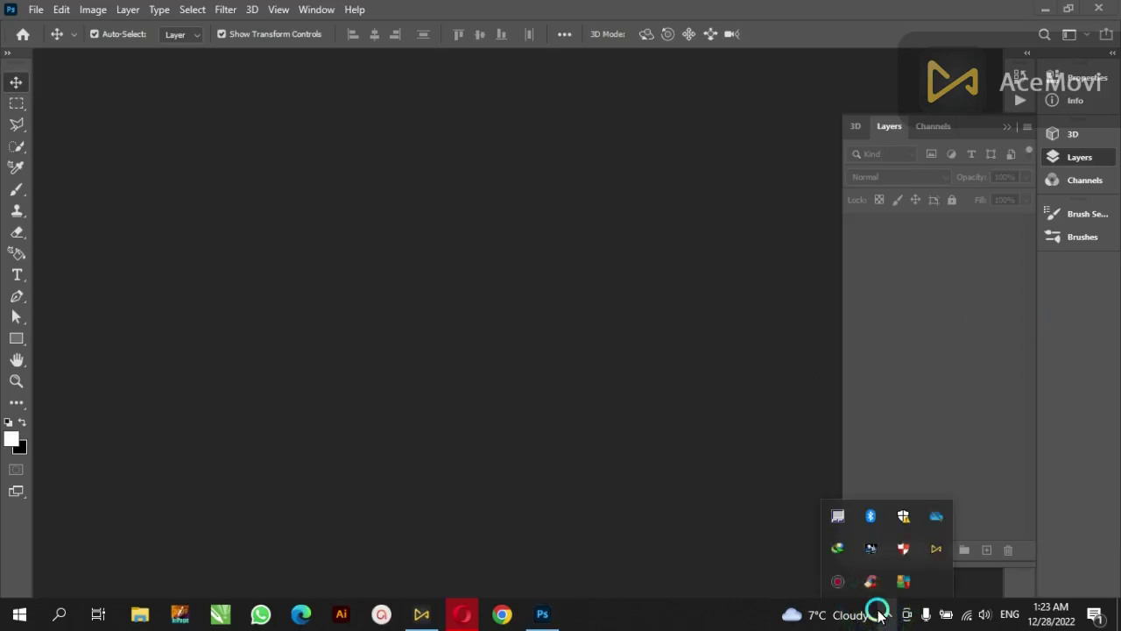
pyautogui.click(837, 582)
pyautogui.click(589, 289)
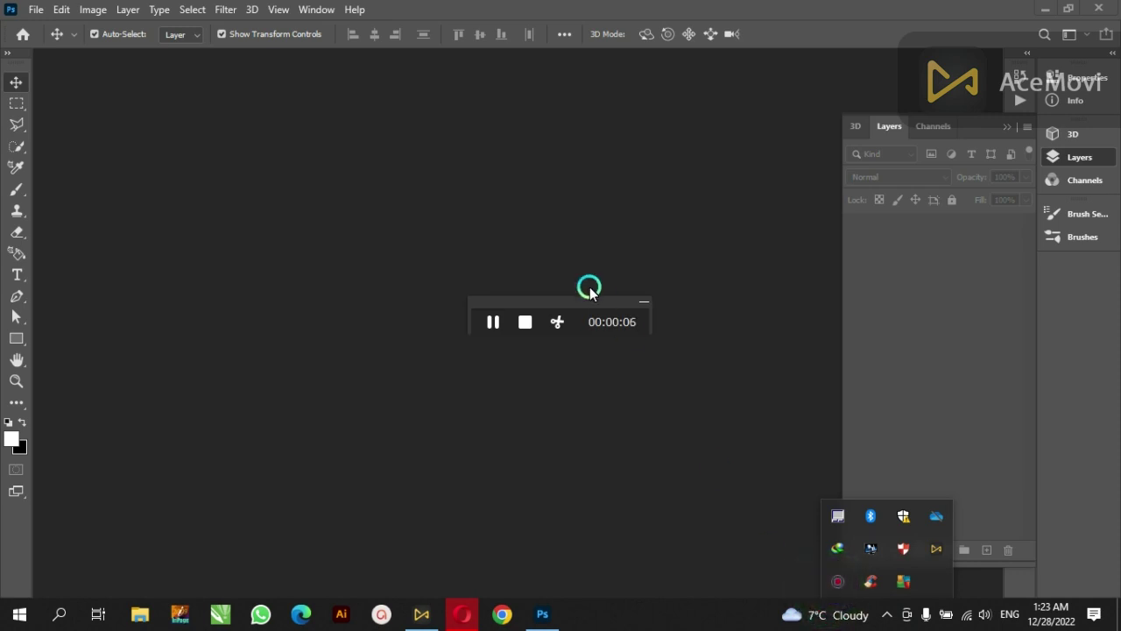
pyautogui.click(641, 307)
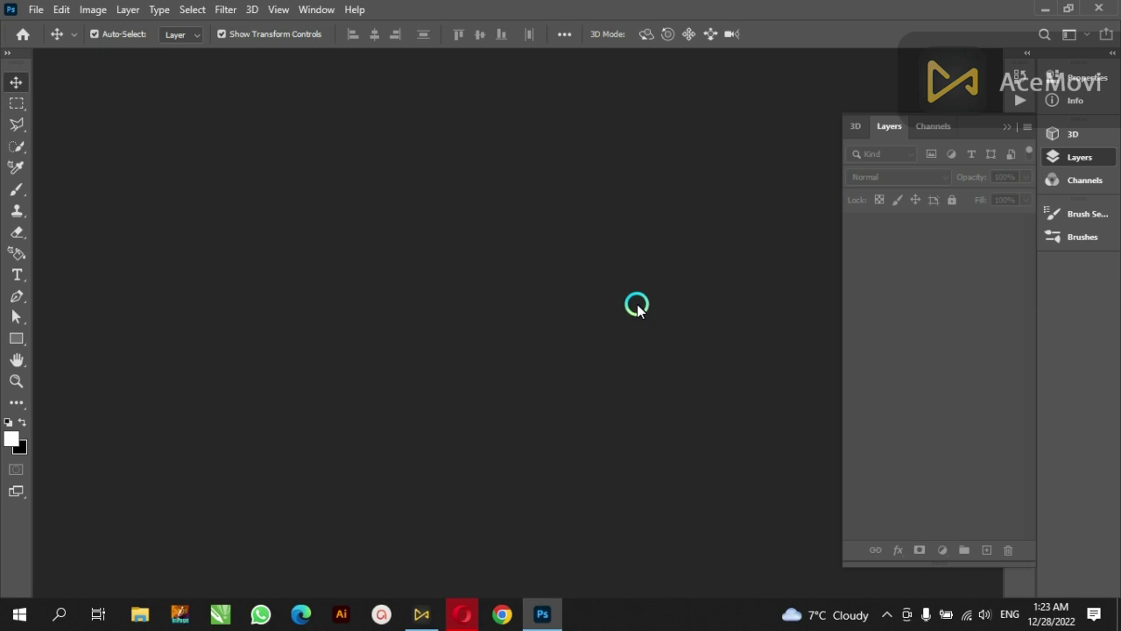
# Step: Collapse the floating Layers panel into the dock
pyautogui.click(990, 134)
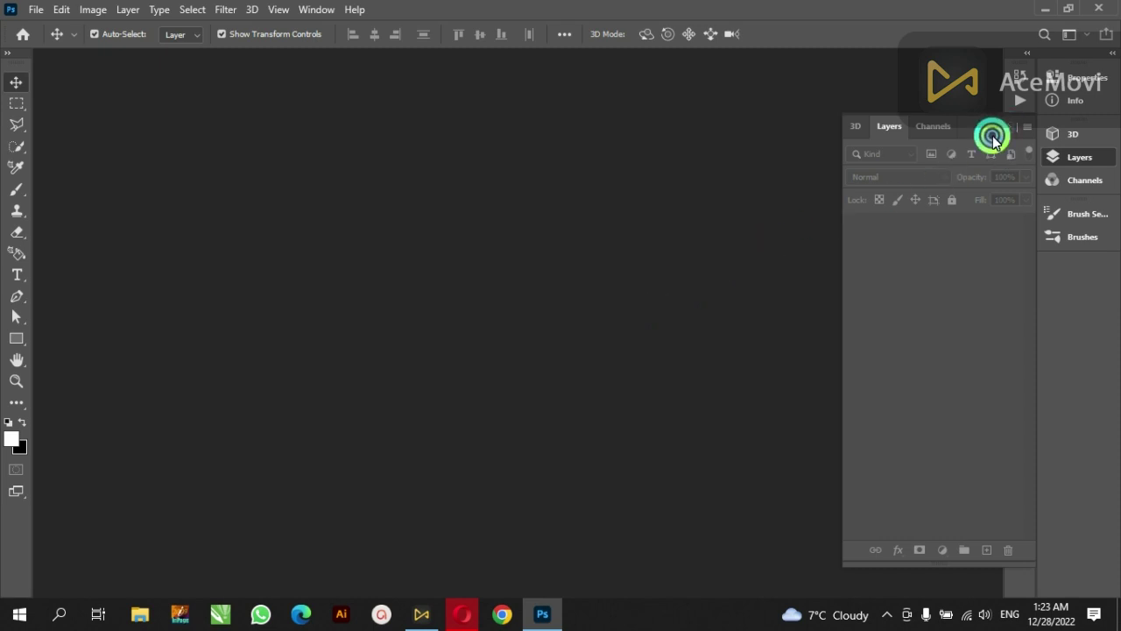
pyautogui.click(820, 182)
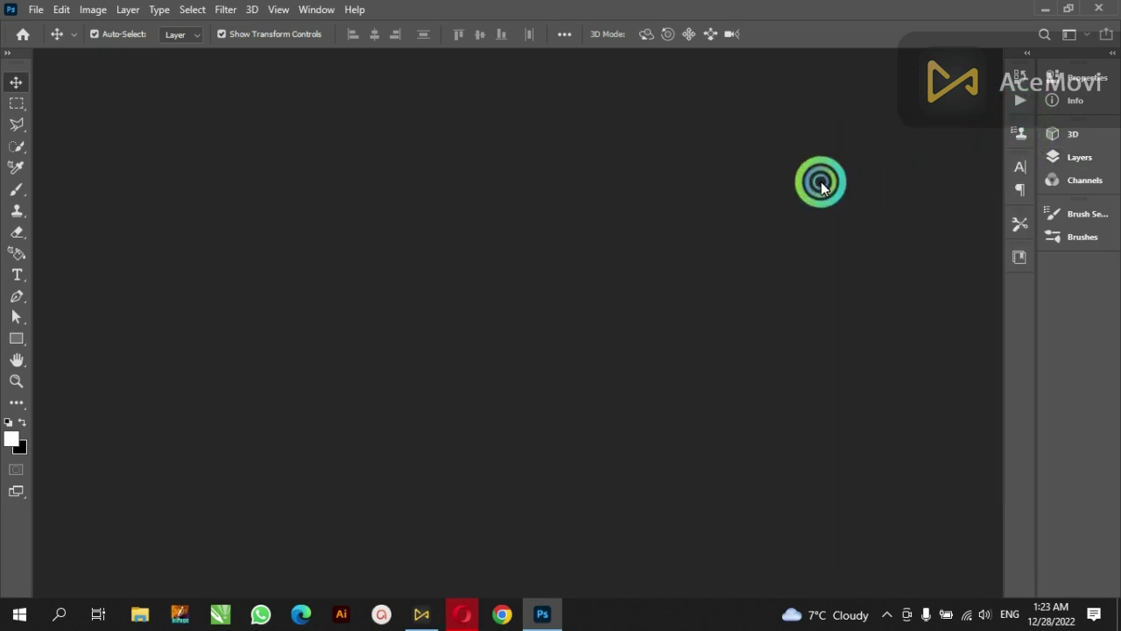
pyautogui.keyDown('ctrl'); pyautogui.click(791, 191); pyautogui.keyUp('ctrl')
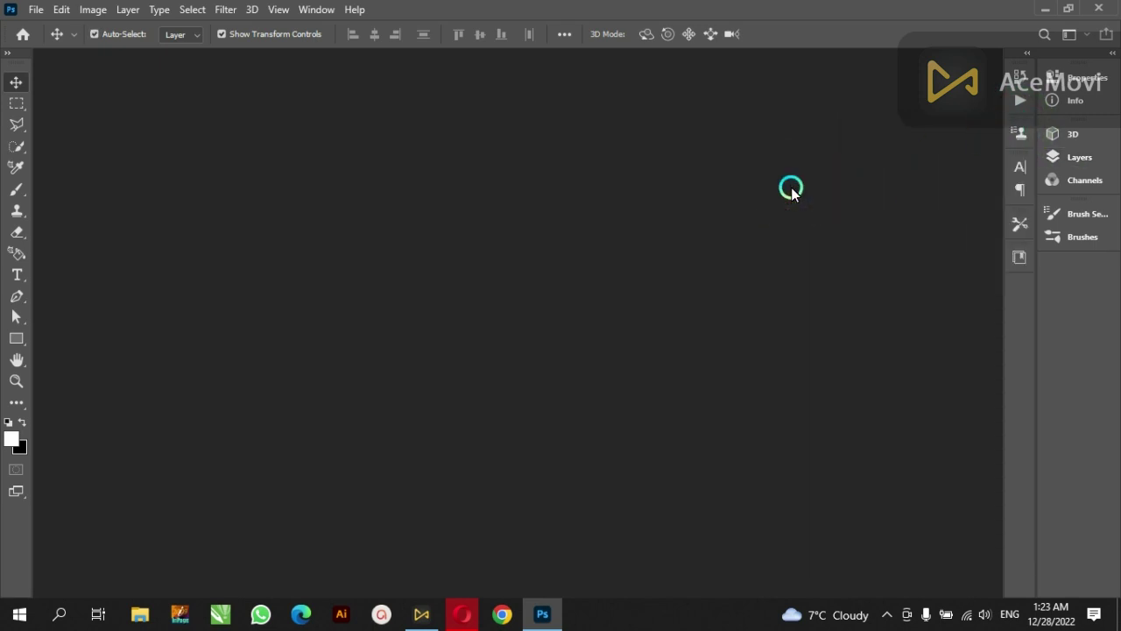
# Step: Bring up the Open dialog and cancel it without opening any file
pyautogui.click(480, 156)
pyautogui.doubleClick(483, 156)
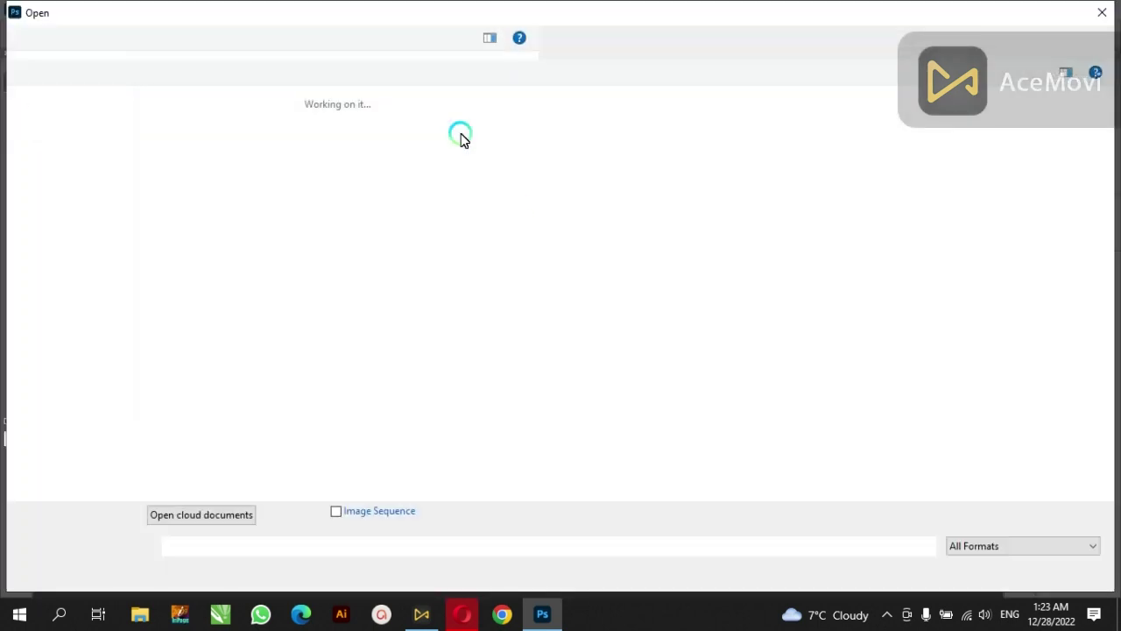
pyautogui.click(1102, 11)
pyautogui.click(645, 210)
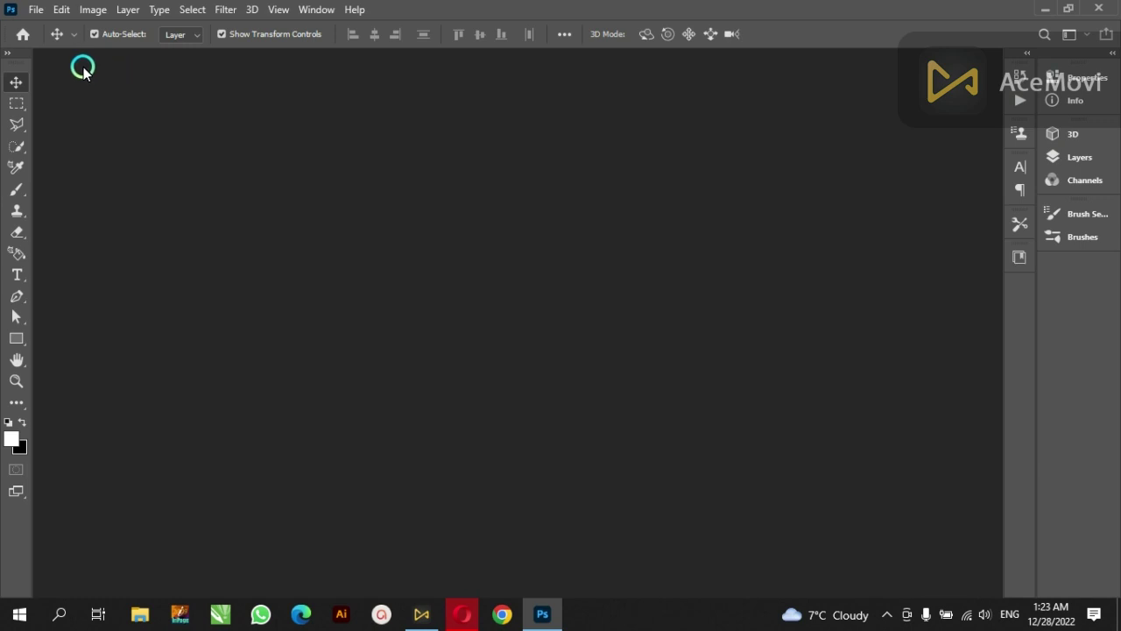
# Step: Start a new document with units set to inches and an 8-inch width
pyautogui.click(36, 10)
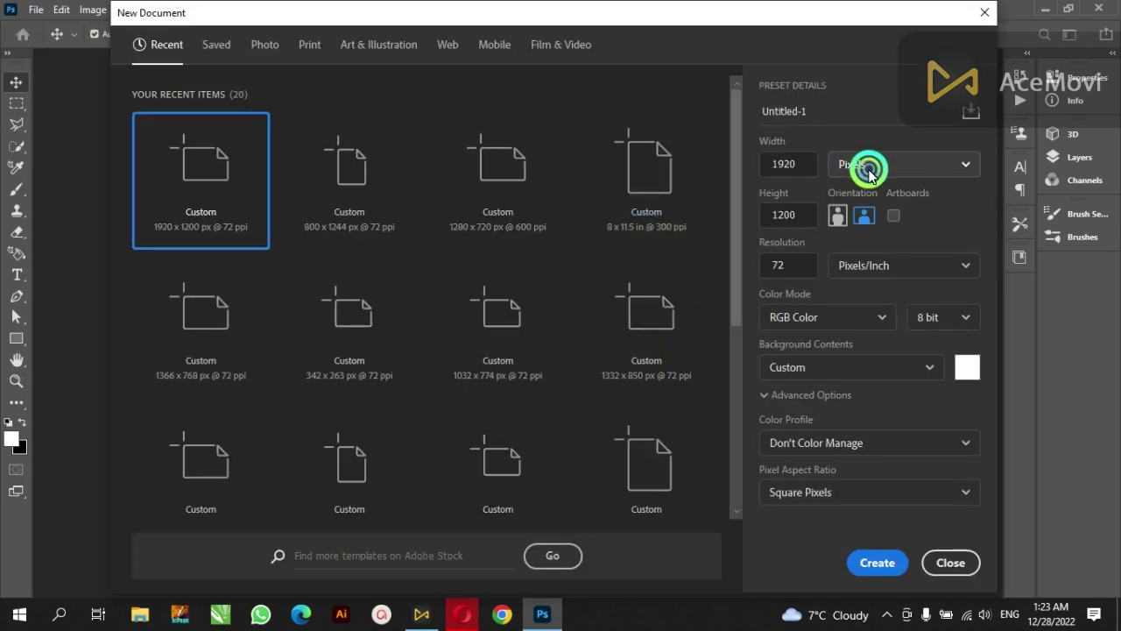
pyautogui.click(860, 165)
pyautogui.click(863, 225)
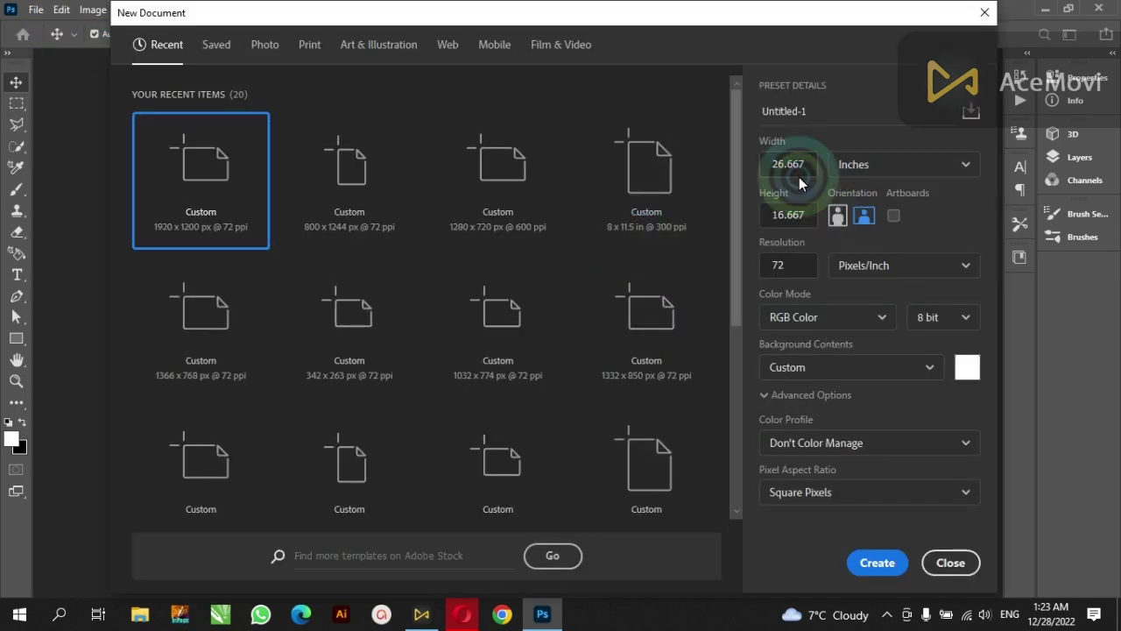
pyautogui.doubleClick(797, 166)
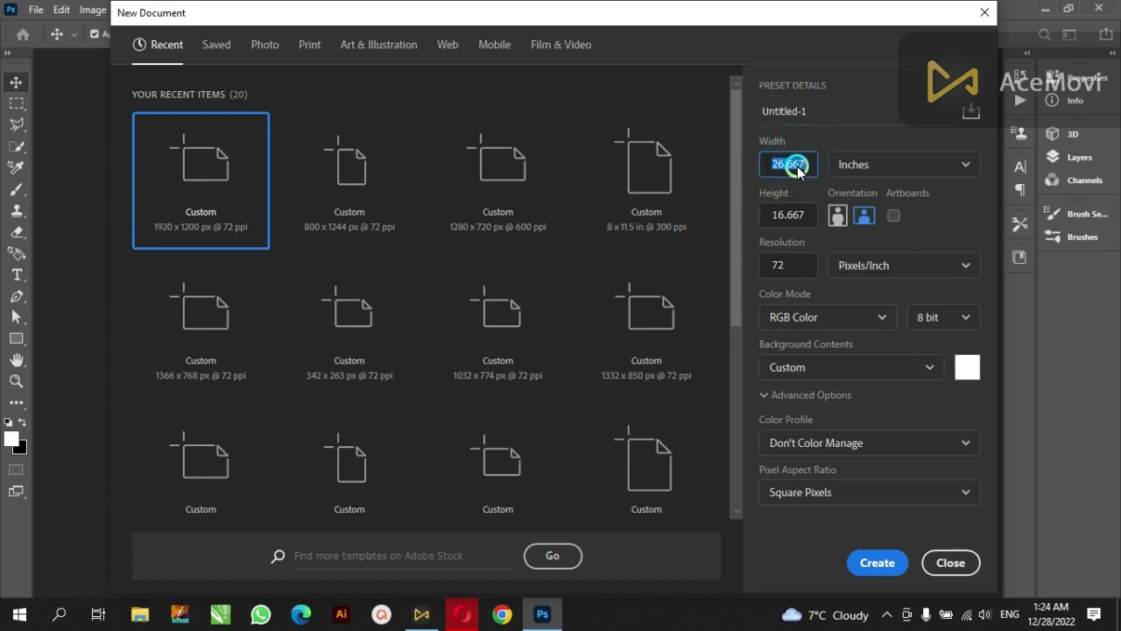
pyautogui.write('8')
pyautogui.press('Tab')
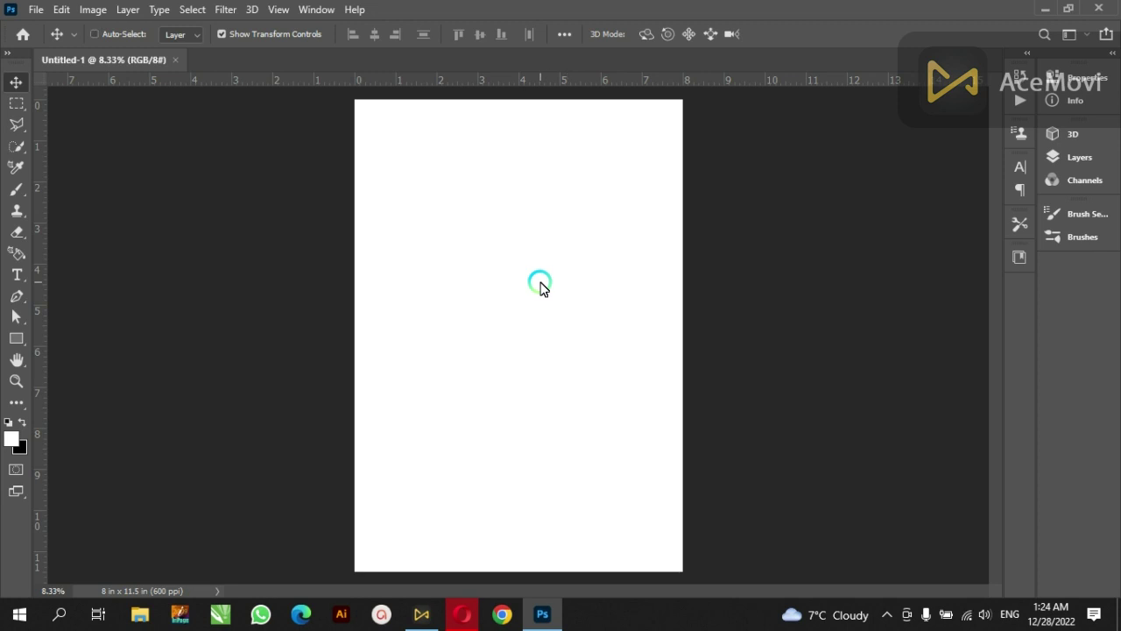
# Step: Open the Layer 6.png logo from the New folder
pyautogui.hotkey('ctrl', 'o')
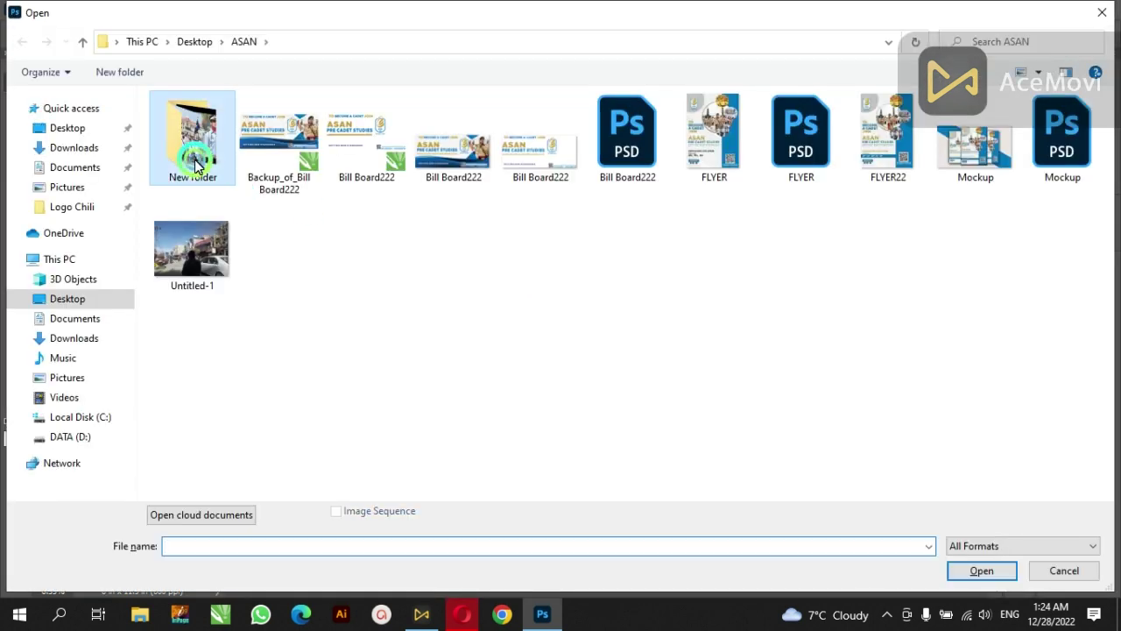
pyautogui.doubleClick(196, 164)
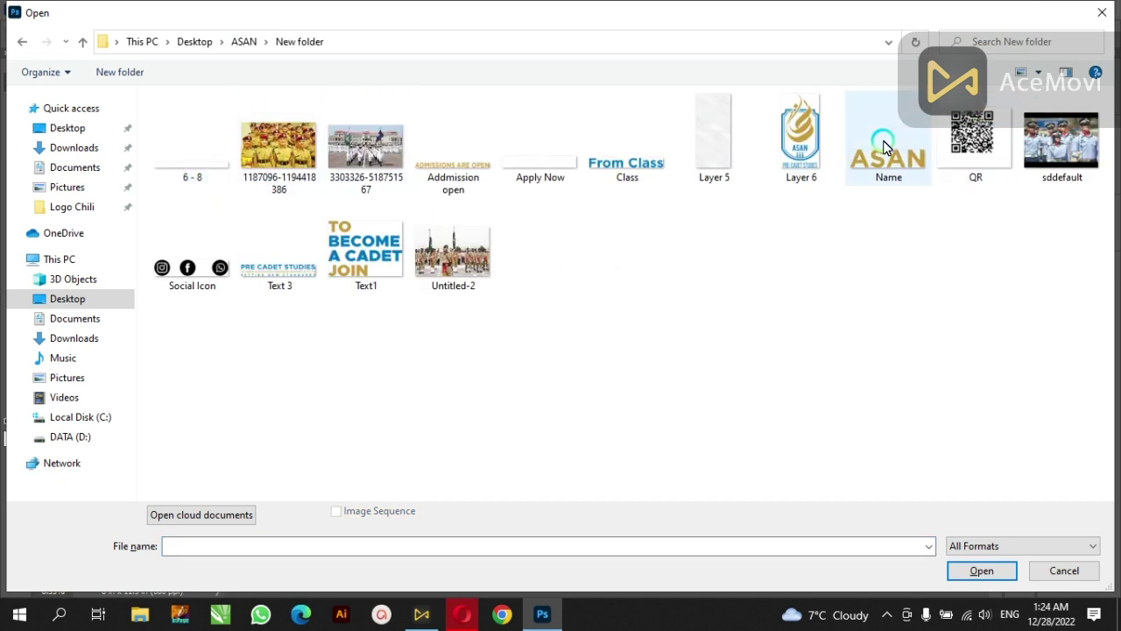
pyautogui.moveTo(800, 136)
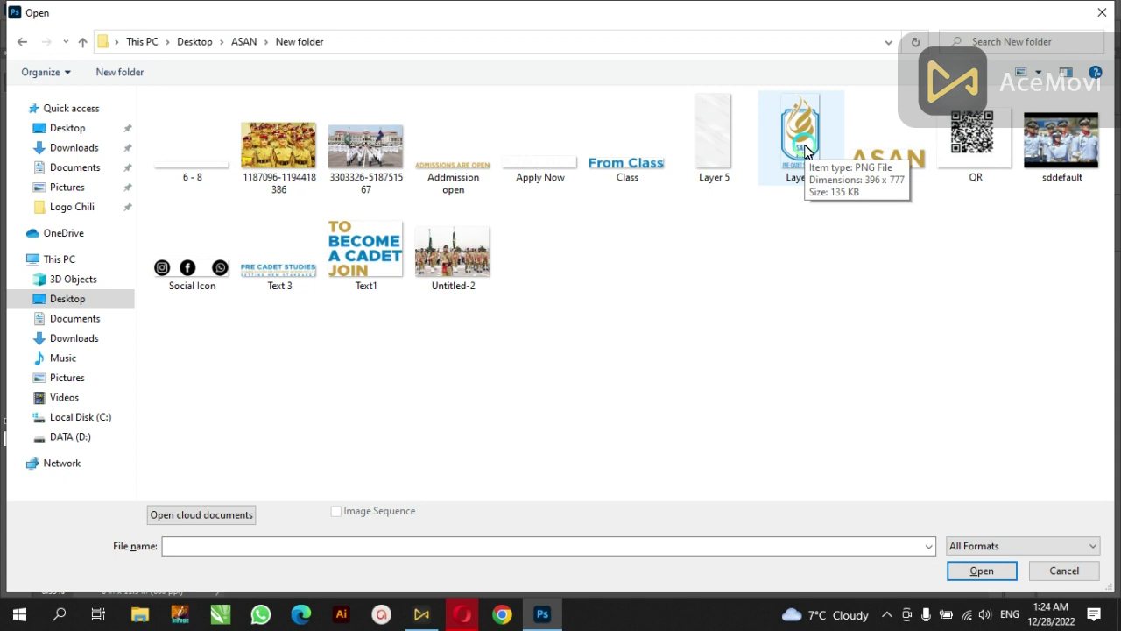
pyautogui.doubleClick(801, 144)
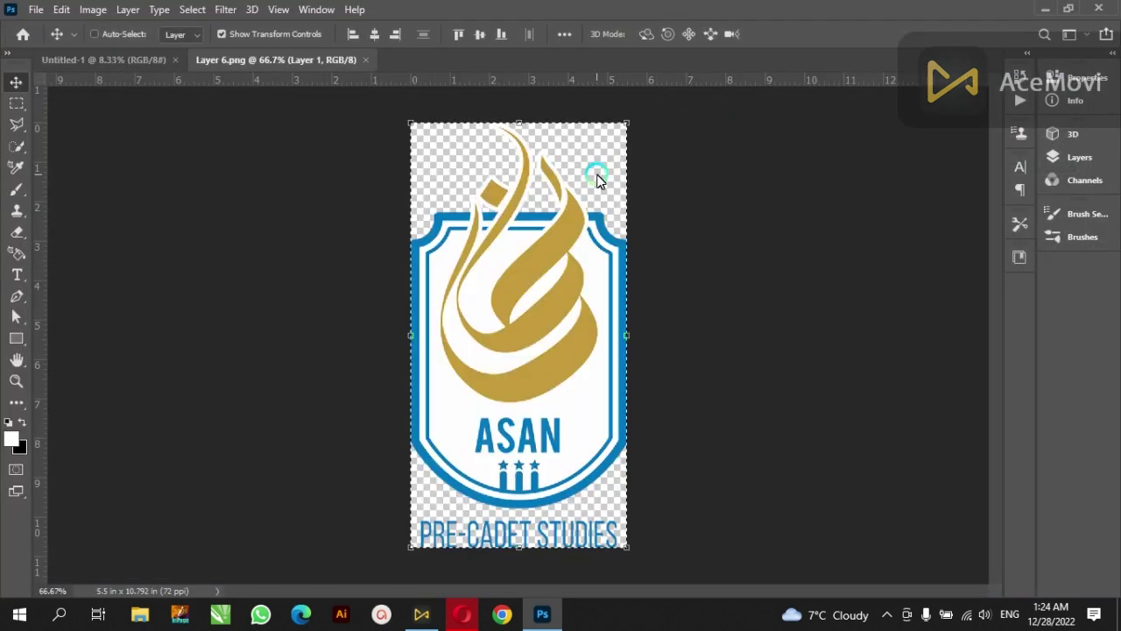
# Step: Paste the logo into Untitled-1 and move it to the page's top-left corner
pyautogui.click(139, 59)
pyautogui.hotkey('ctrl', 'v')
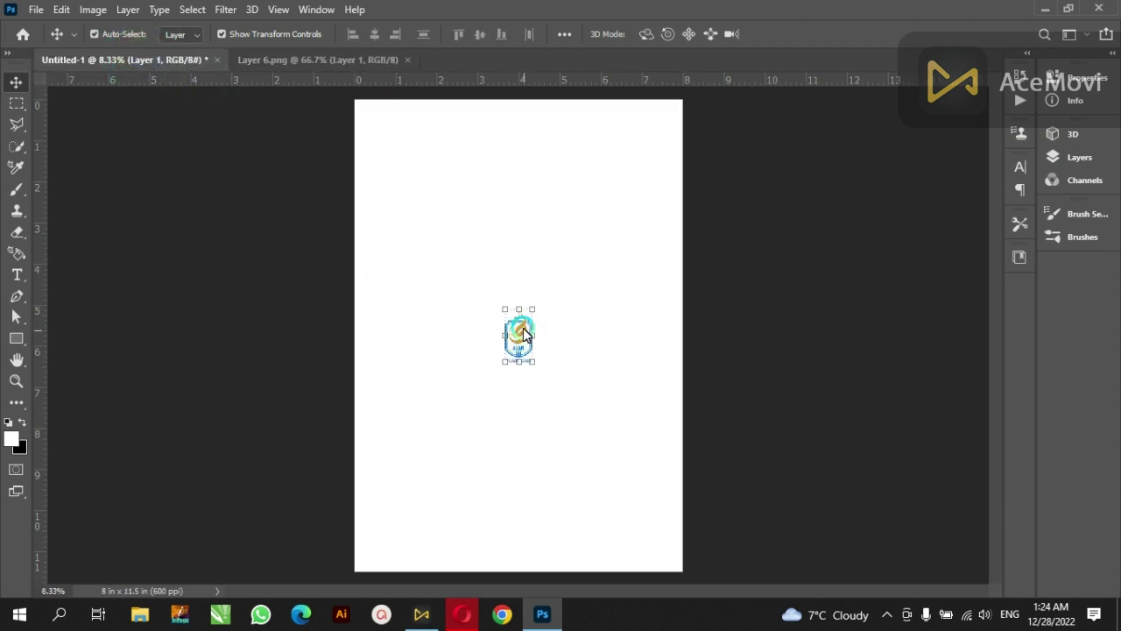
pyautogui.moveTo(522, 328); pyautogui.dragTo(396, 122)
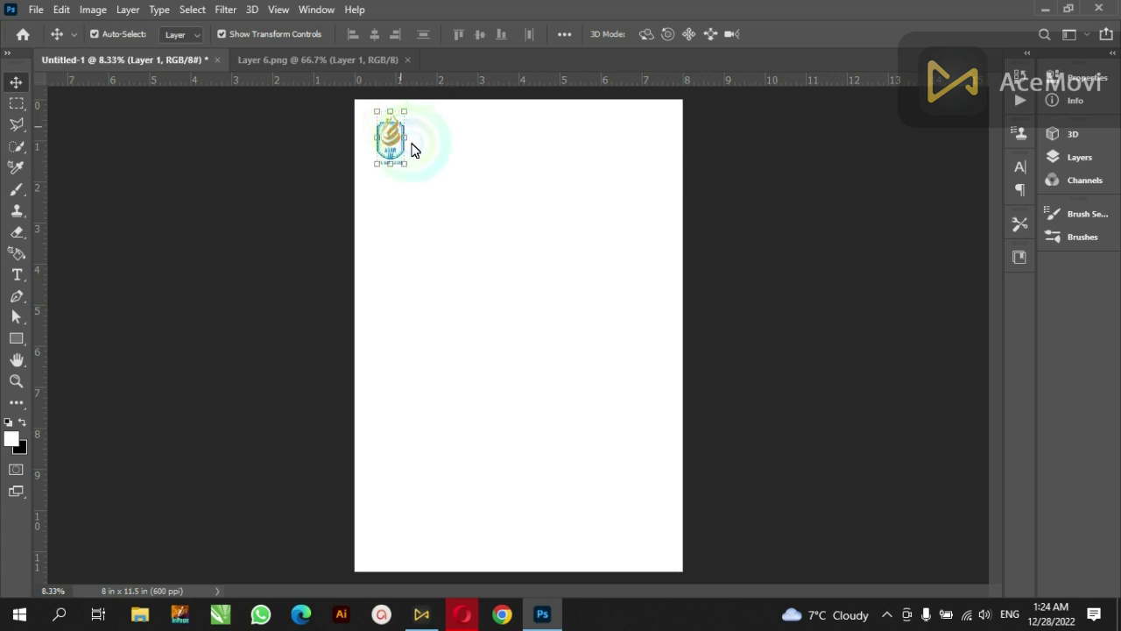
pyautogui.click(473, 200)
pyautogui.click(391, 167)
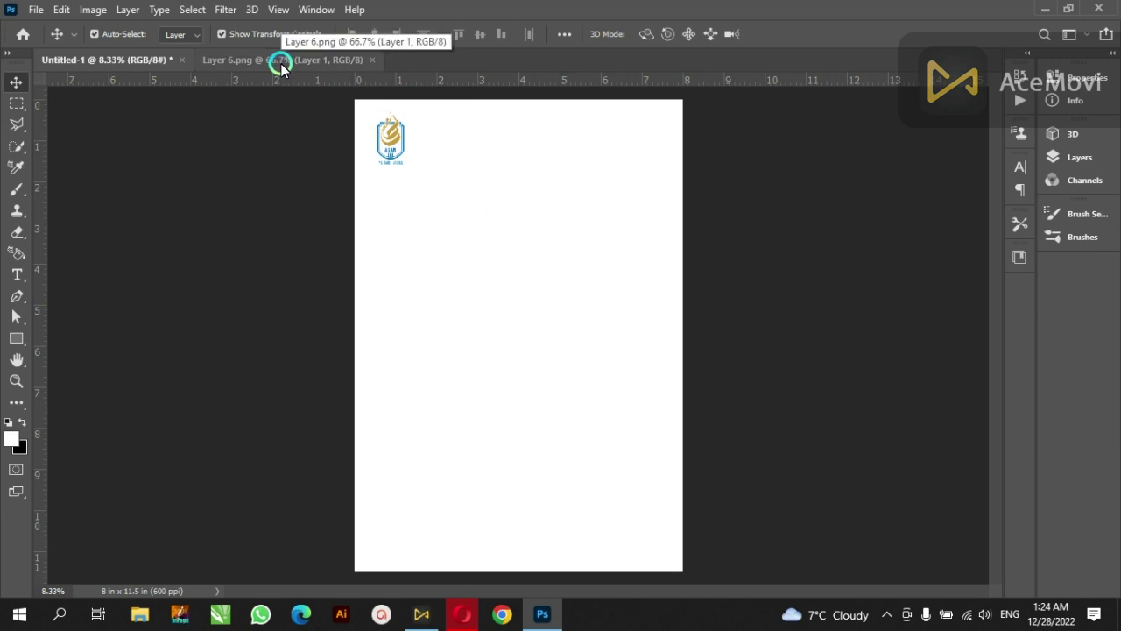
# Step: Zoom the canvas and select the Rectangle Tool from the shape flyout
pyautogui.scroll(2, 419, 144)
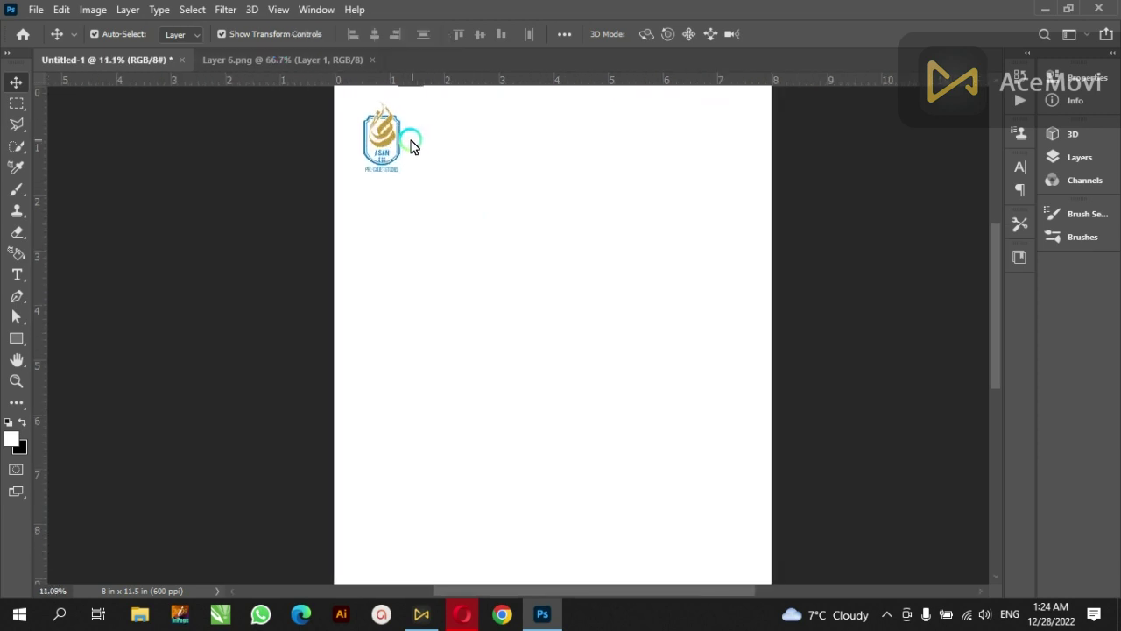
pyautogui.moveTo(374, 117)
pyautogui.mouseDown()
pyautogui.moveTo(329, 68)
pyautogui.moveTo(70, 89)
pyautogui.mouseUp()
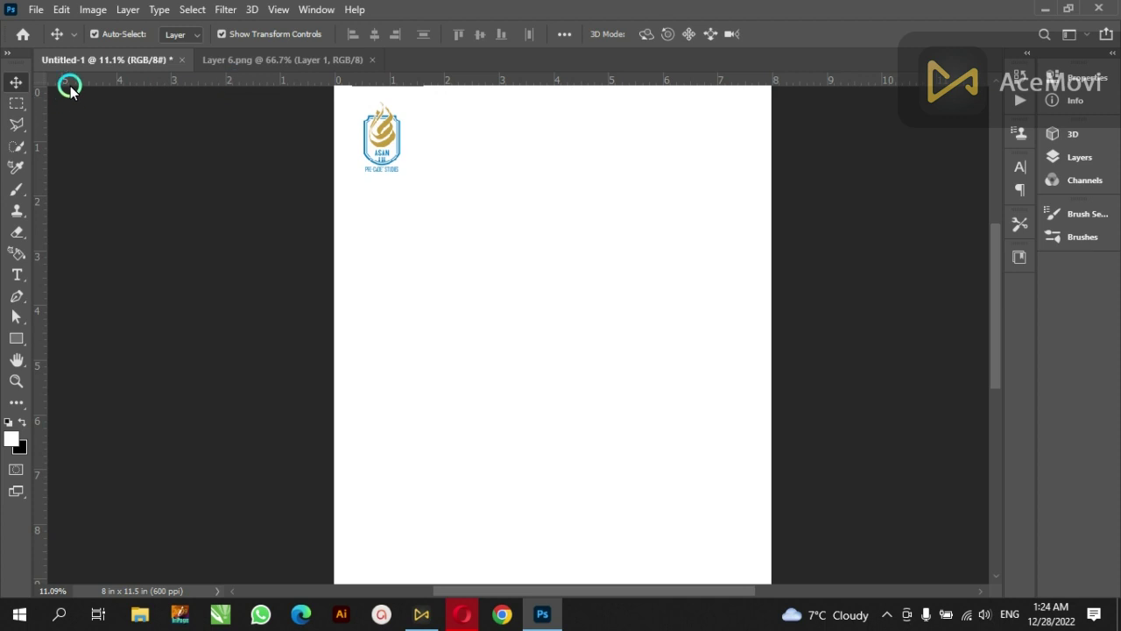
pyautogui.moveTo(19, 327); pyautogui.dragTo(187, 325)
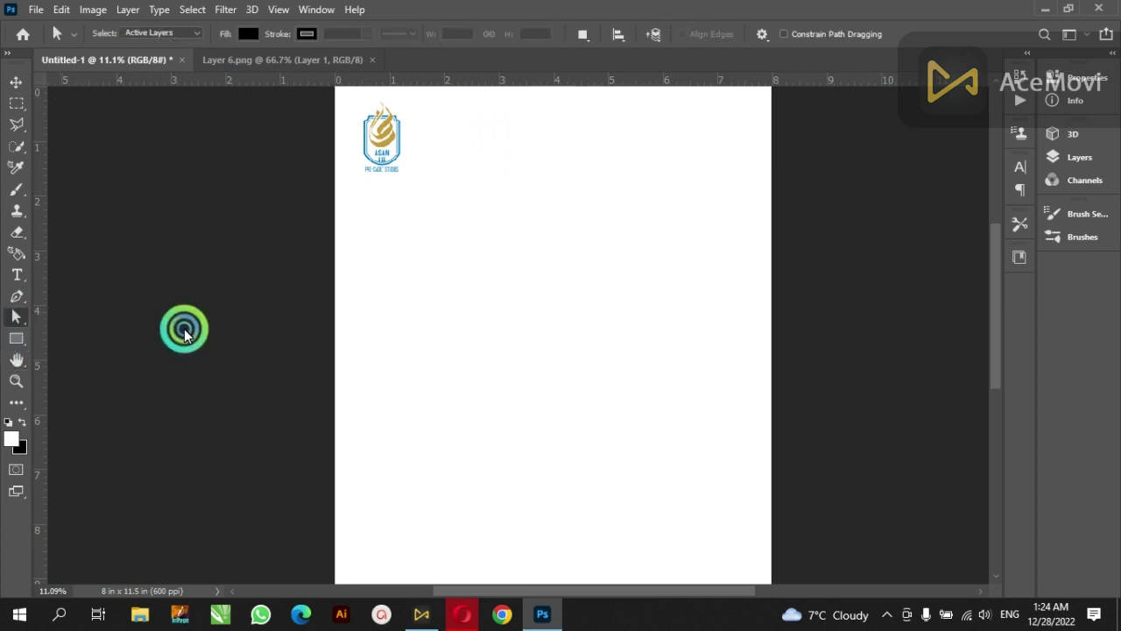
pyautogui.moveTo(24, 337); pyautogui.dragTo(155, 342)
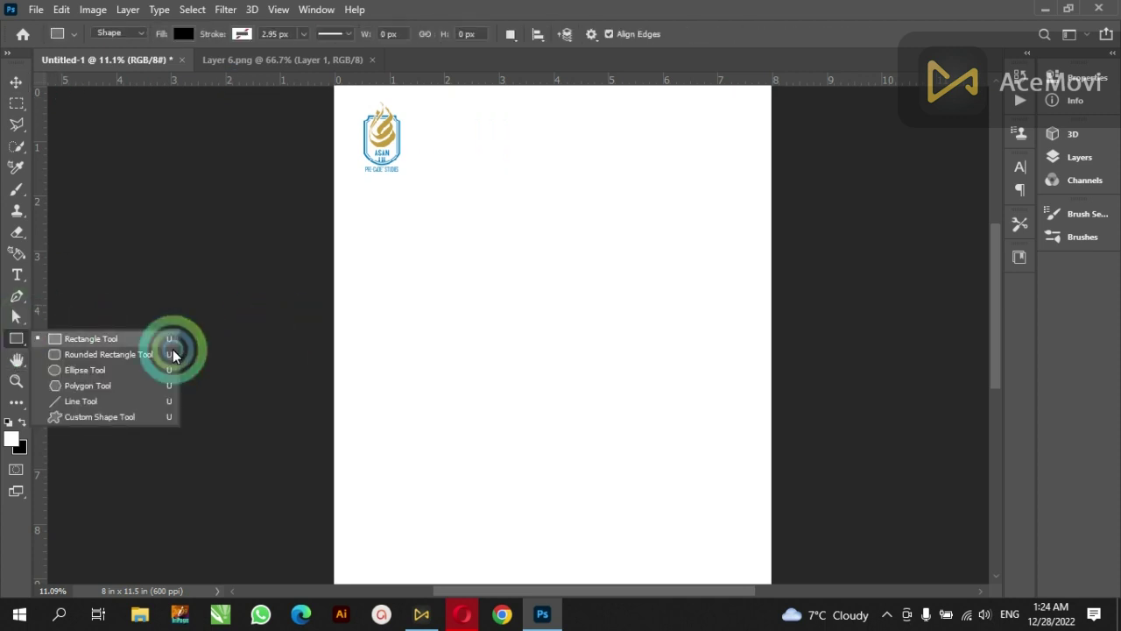
pyautogui.scroll(-1, 465, 326)
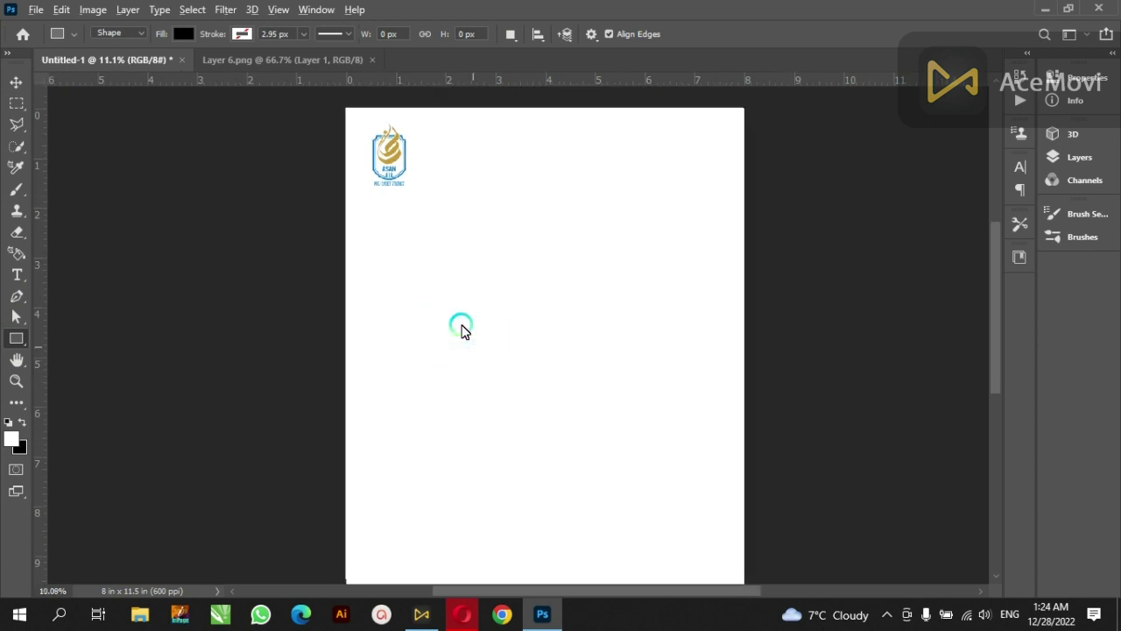
pyautogui.scroll(-1, 465, 326)
pyautogui.scroll(-1, 464, 315)
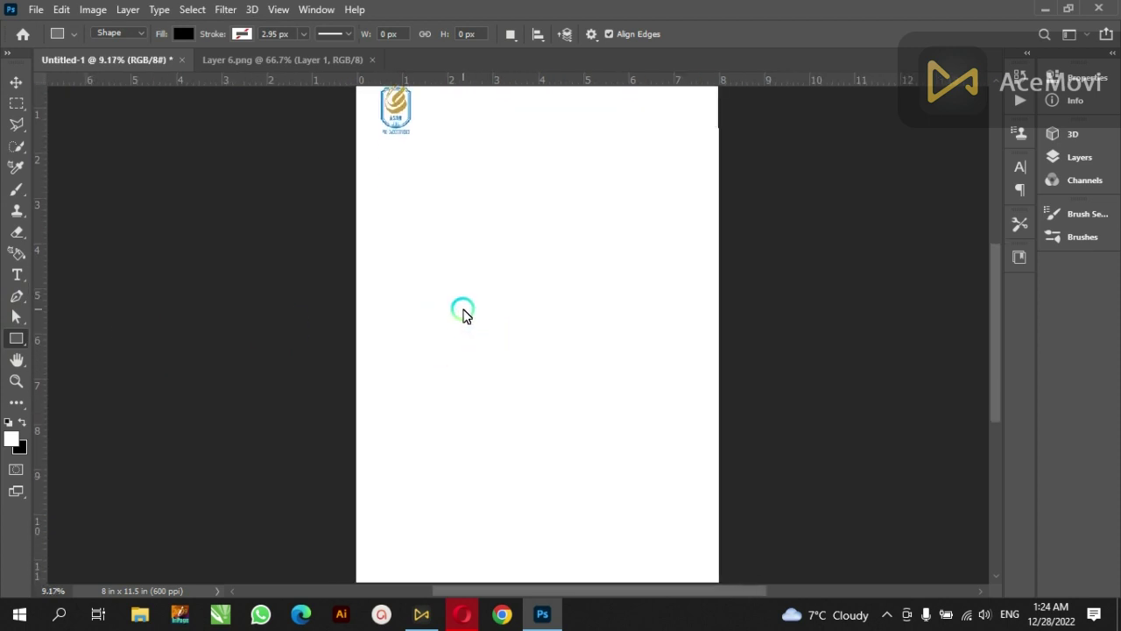
pyautogui.scroll(-1, 464, 313)
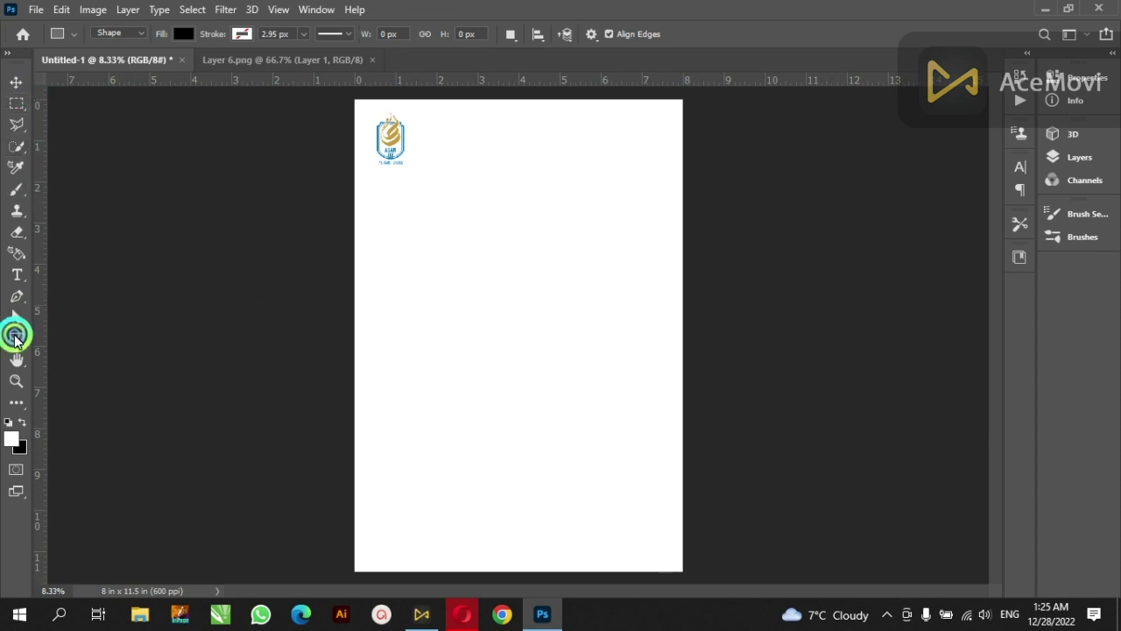
pyautogui.rightClick(16, 336)
pyautogui.click(125, 330)
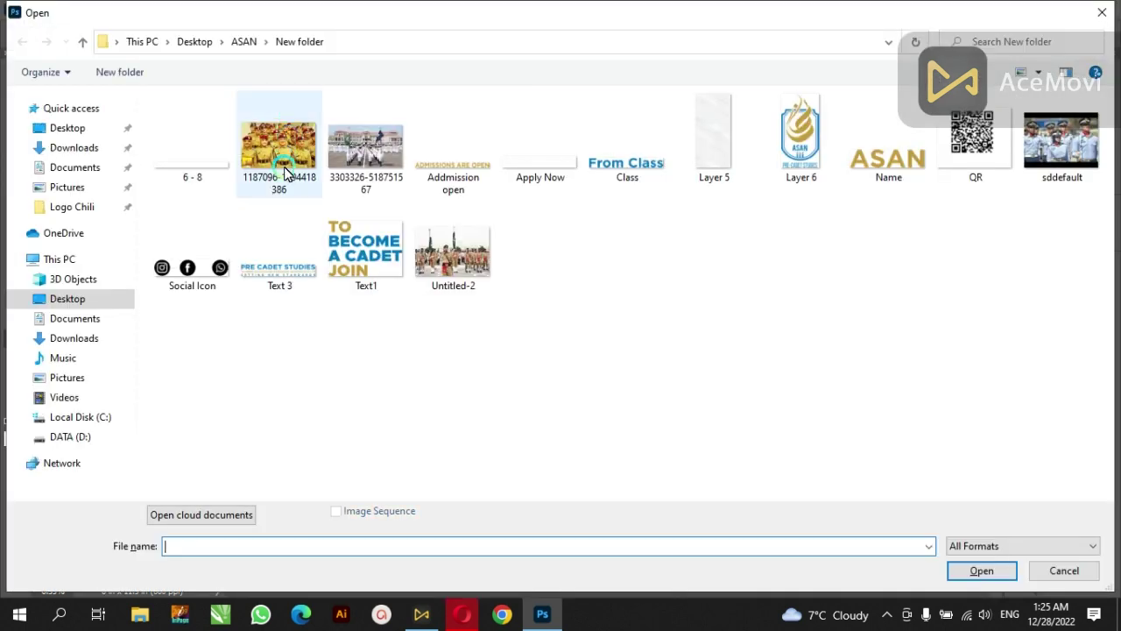
# Step: Open Layer 5.png and paste the pale texture into the flyer at the left edge
pyautogui.click(720, 156)
pyautogui.doubleClick(720, 156)
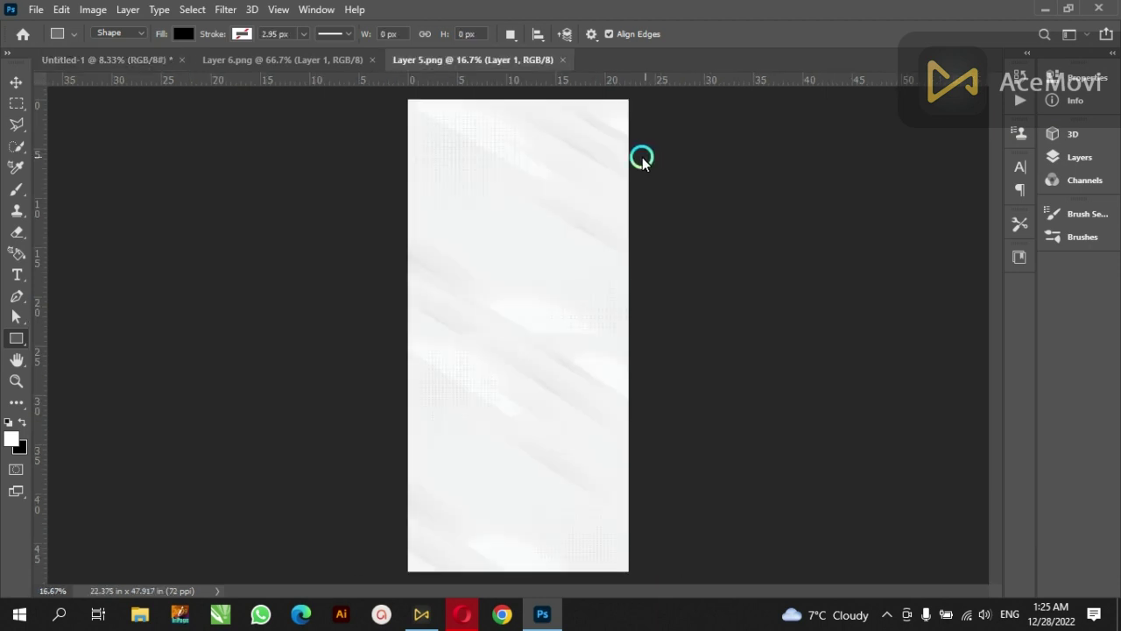
pyautogui.click(136, 60)
pyautogui.hotkey('ctrl', 'v')
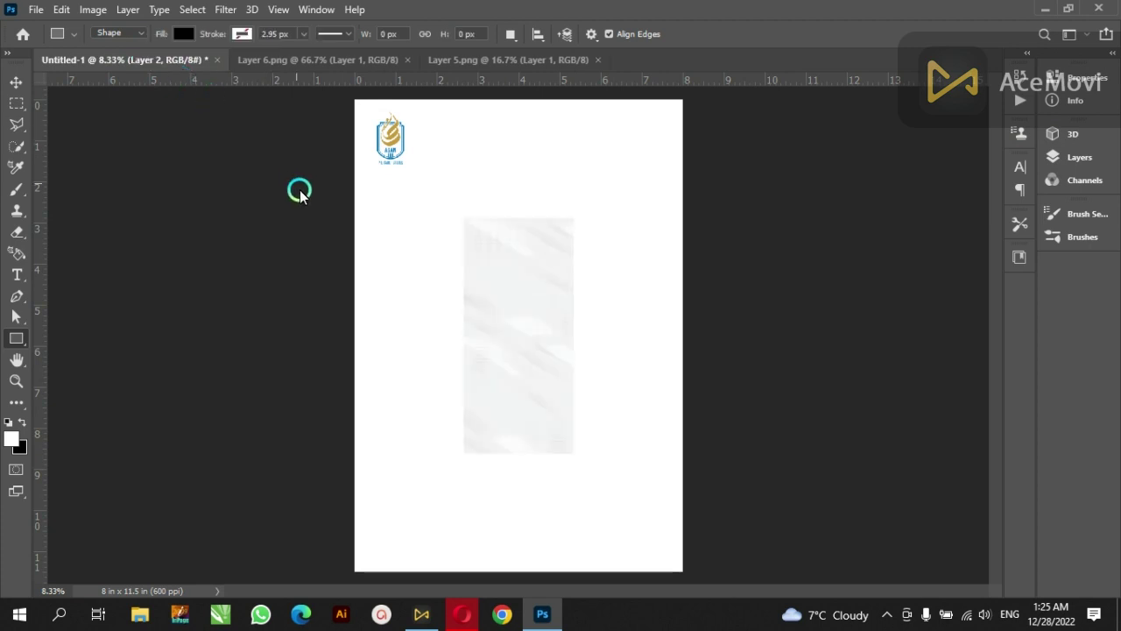
pyautogui.click(16, 81)
pyautogui.moveTo(488, 320)
pyautogui.mouseDown()
pyautogui.moveTo(382, 217)
pyautogui.moveTo(381, 197)
pyautogui.mouseUp()
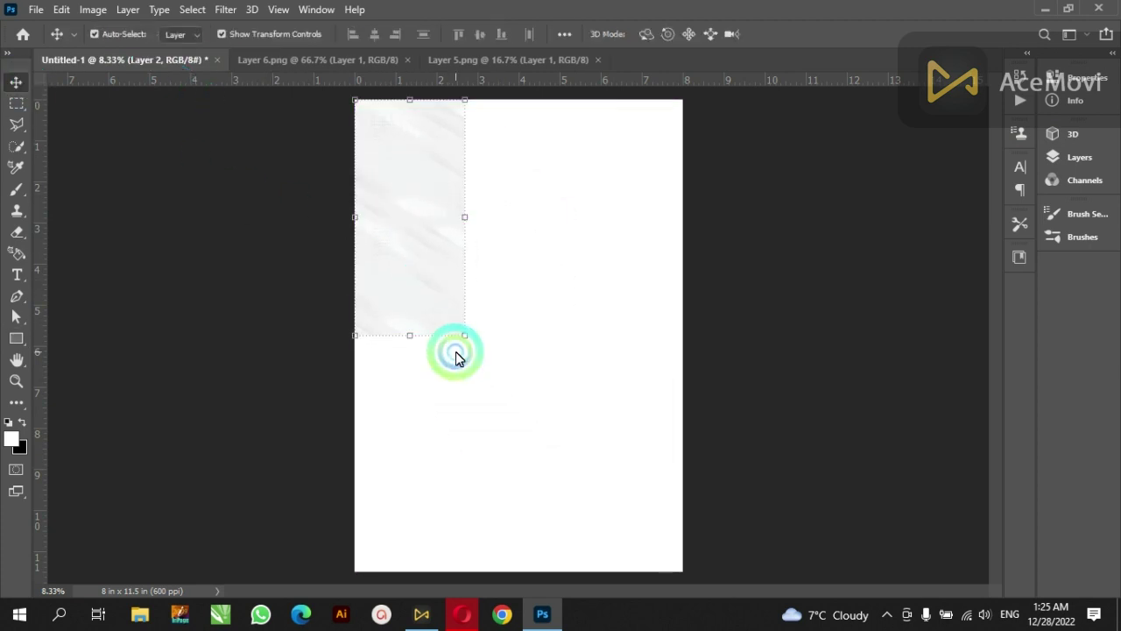
# Step: Scale the texture to 200% and stretch it to the page's right edge
pyautogui.moveTo(411, 338); pyautogui.dragTo(408, 571)
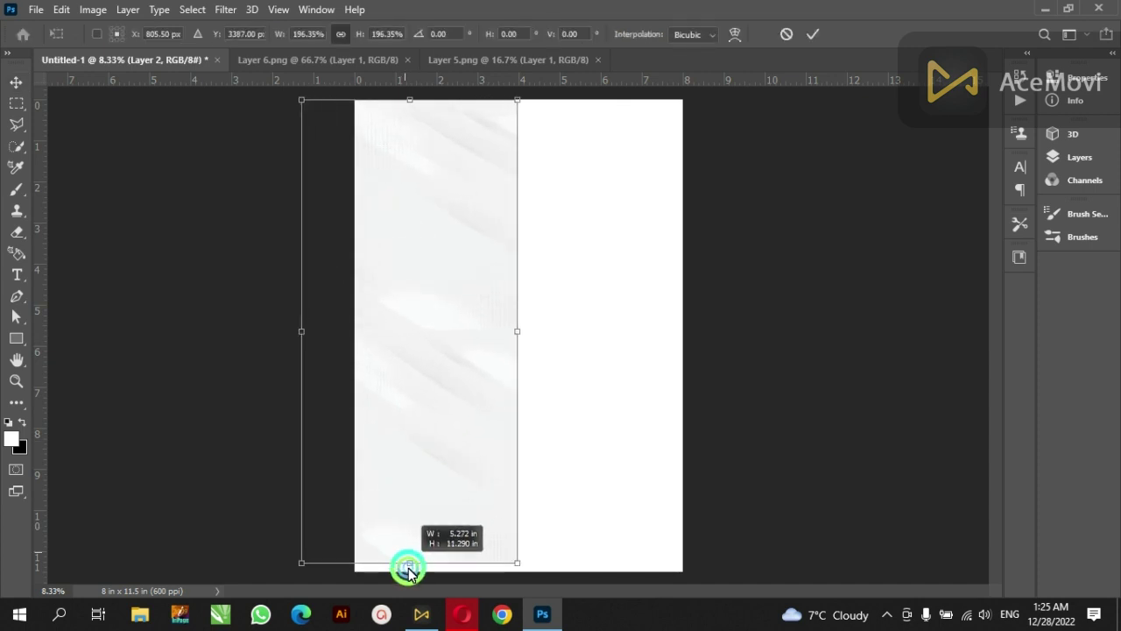
pyautogui.moveTo(441, 466); pyautogui.dragTo(488, 462)
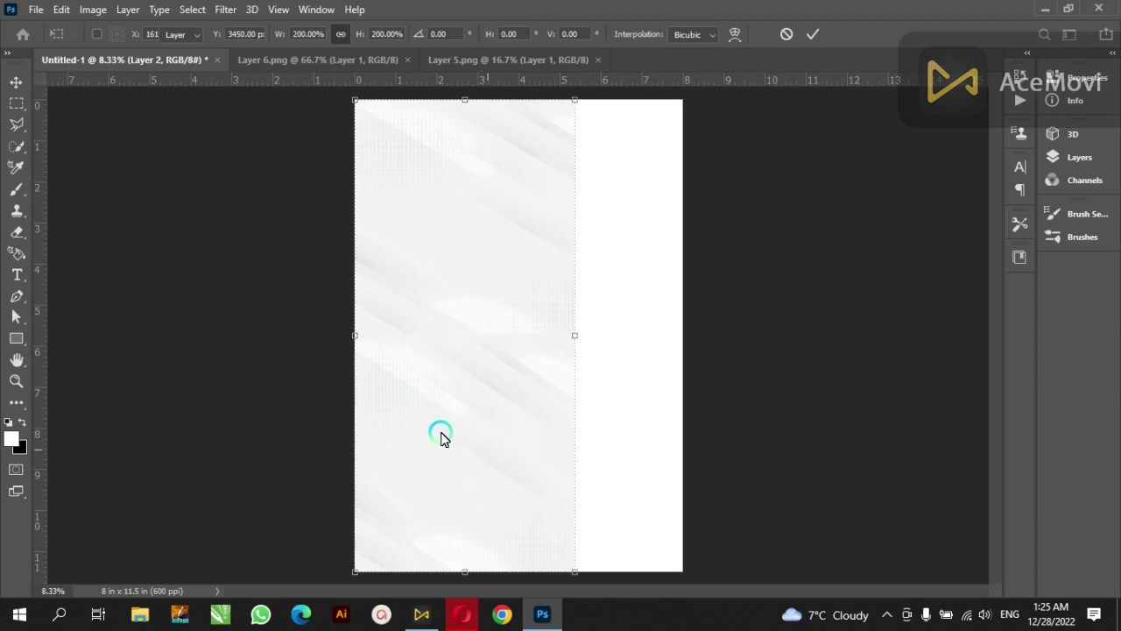
pyautogui.press('Return')
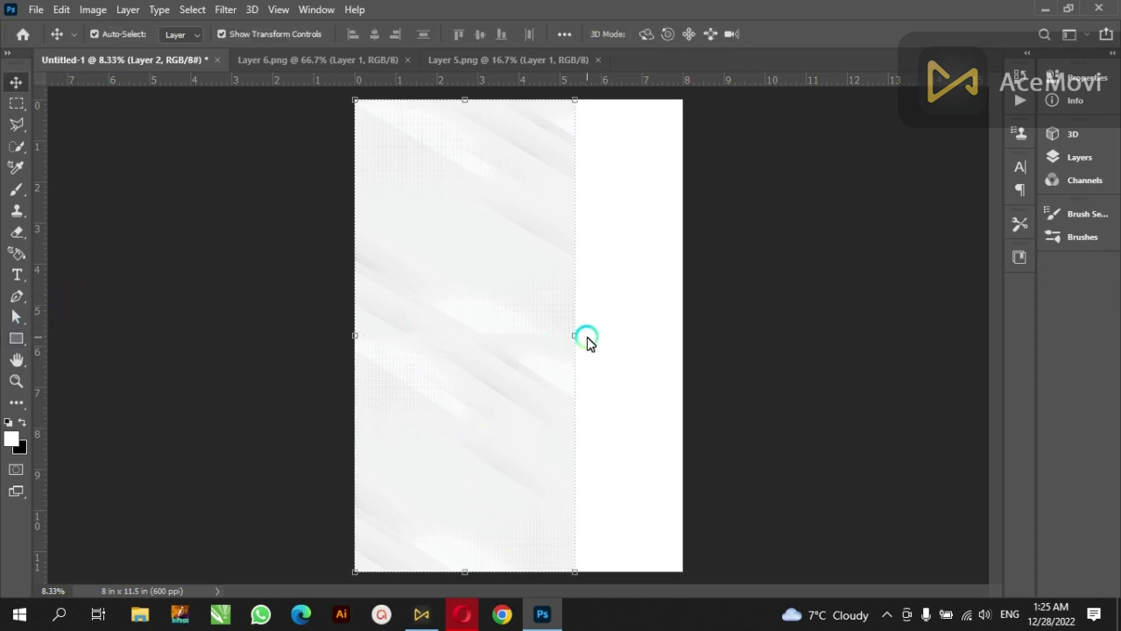
pyautogui.moveTo(583, 337); pyautogui.dragTo(688, 341)
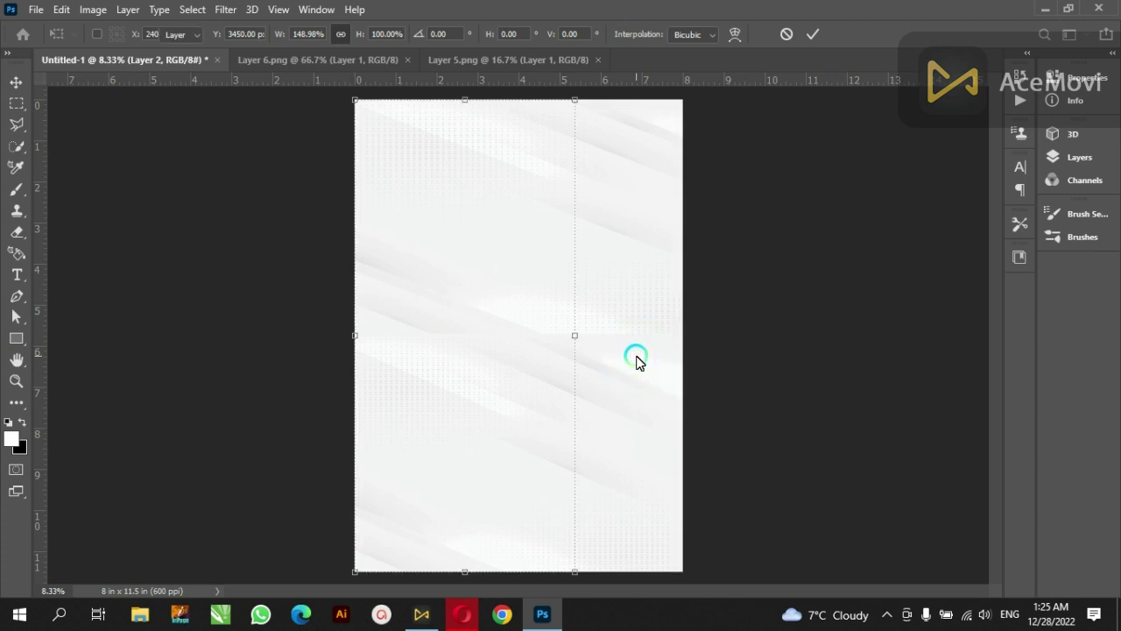
pyautogui.press('Return')
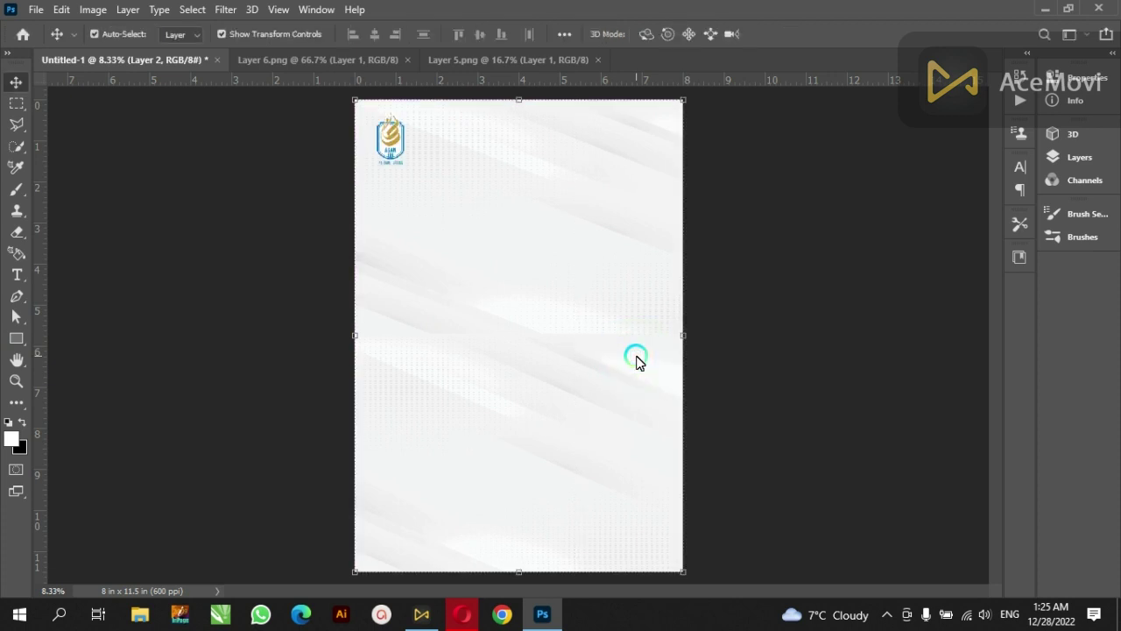
# Step: Resize the top-left ASAN logo down to about 82%
pyautogui.click(393, 129)
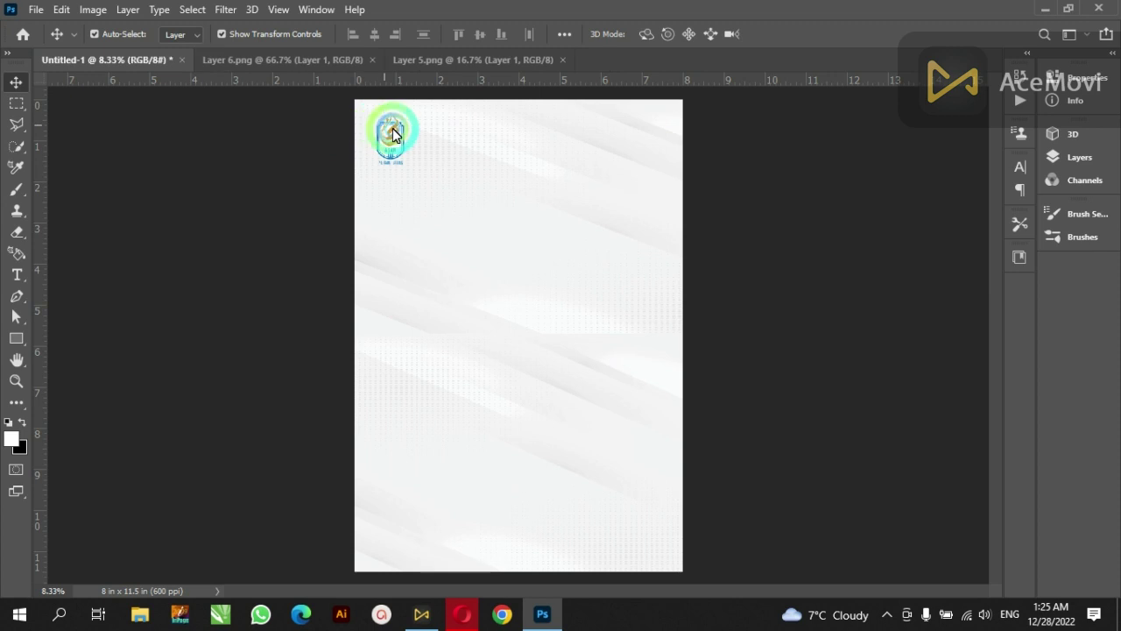
pyautogui.moveTo(404, 163); pyautogui.dragTo(429, 210)
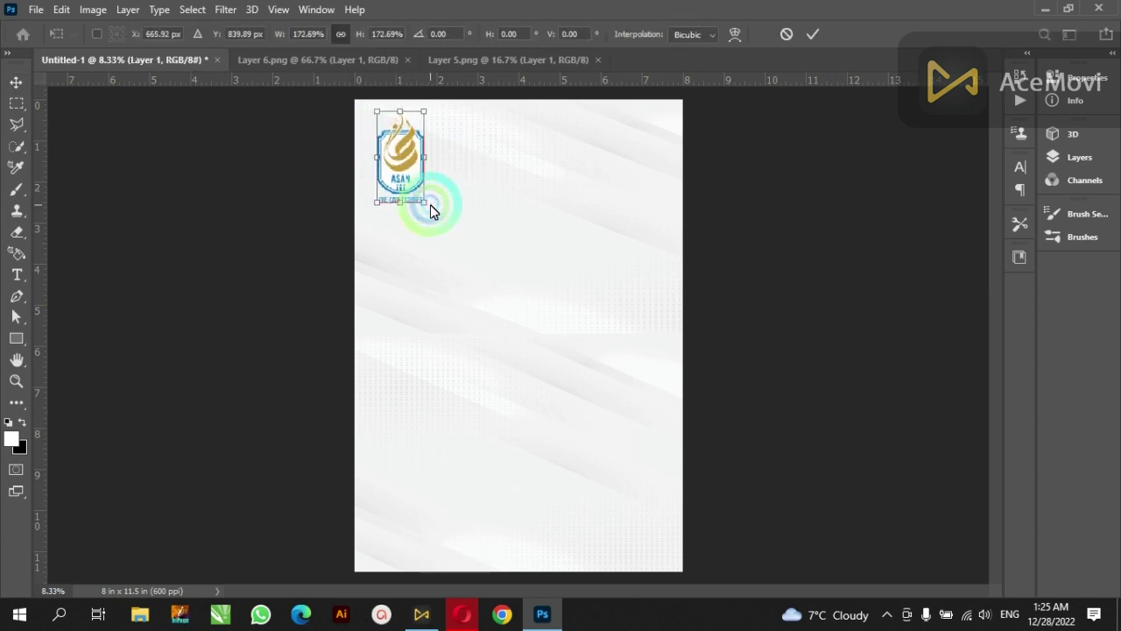
pyautogui.press('Return')
pyautogui.click(277, 215)
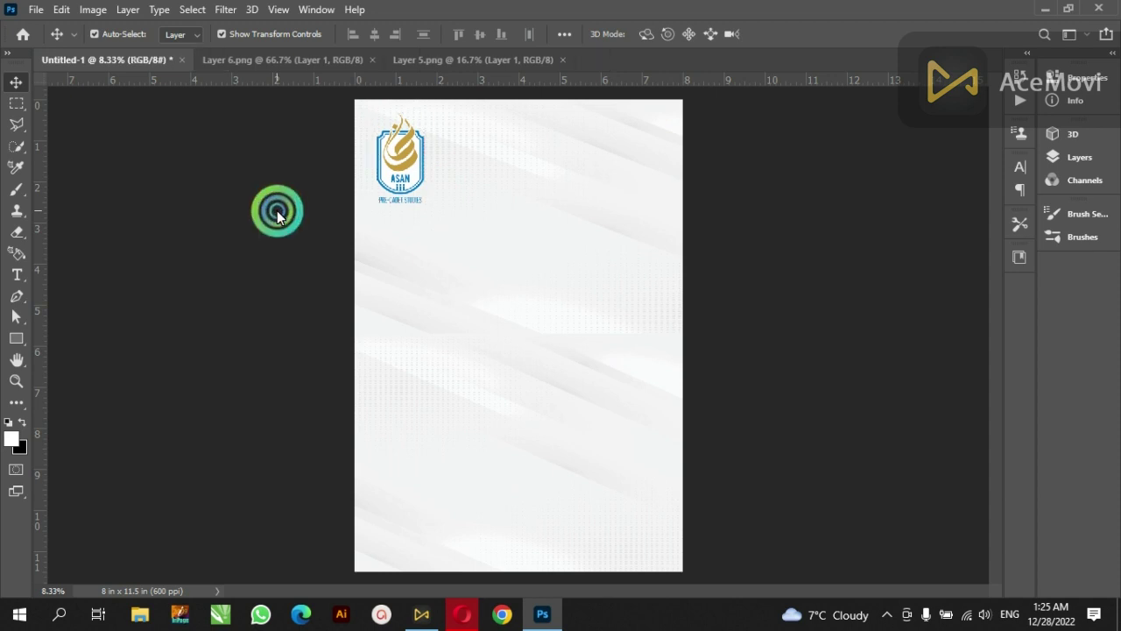
pyautogui.click(405, 173)
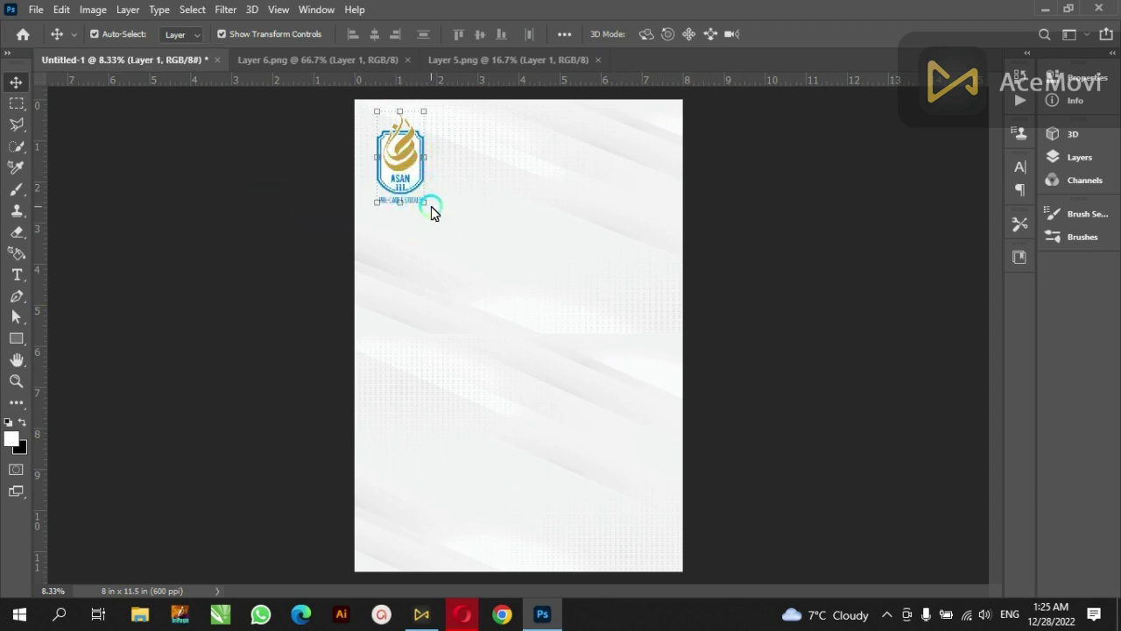
pyautogui.moveTo(430, 207); pyautogui.dragTo(423, 188)
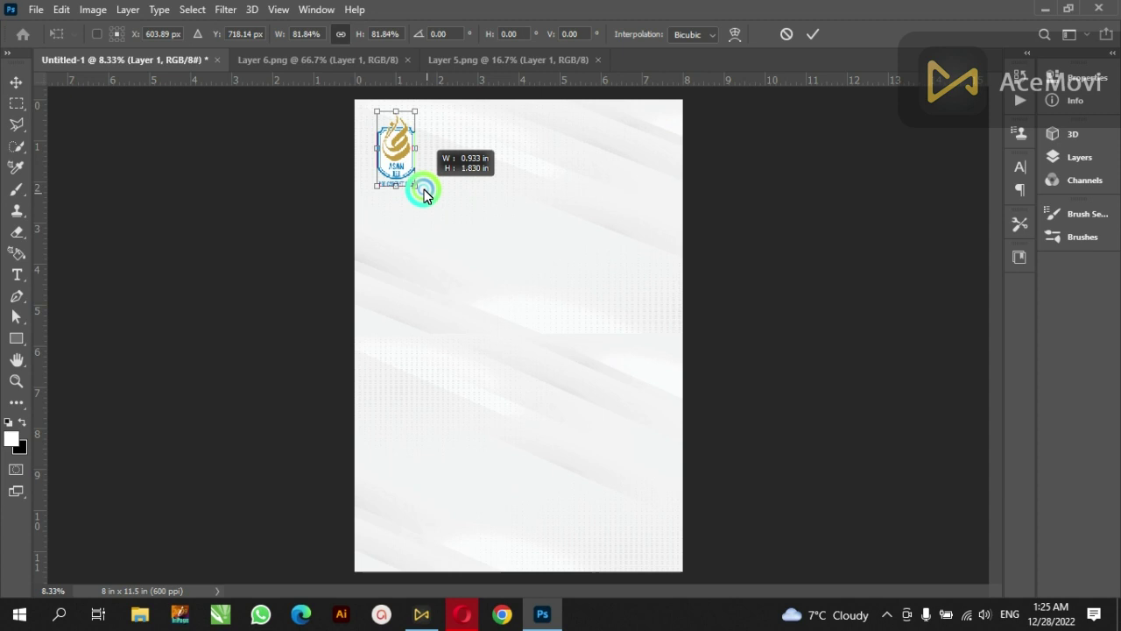
pyautogui.click(318, 208)
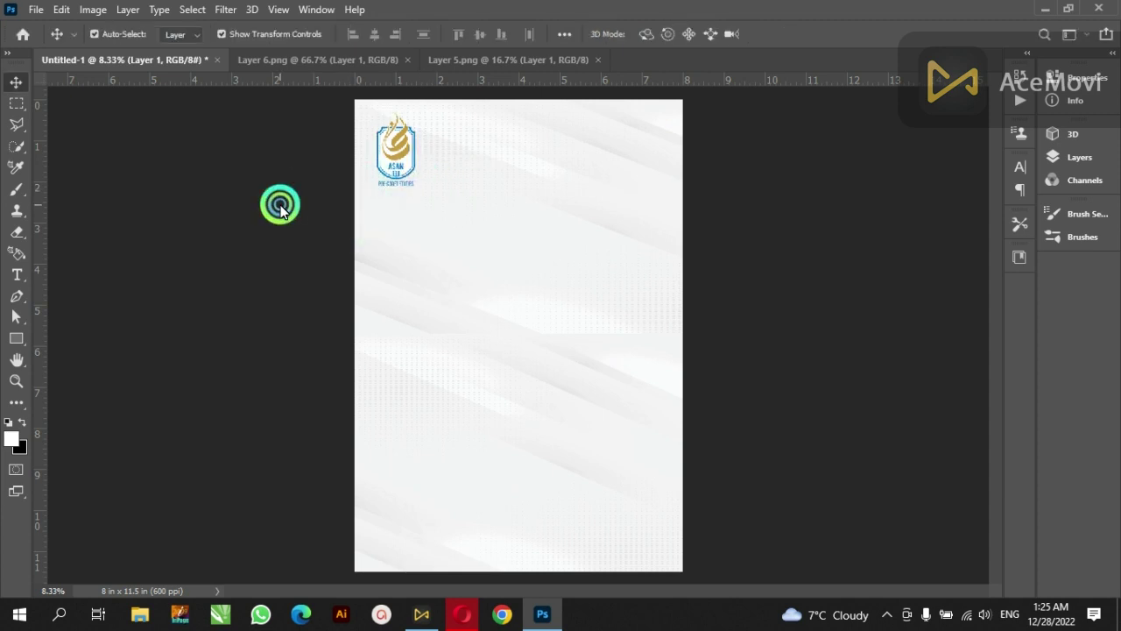
pyautogui.click(280, 209)
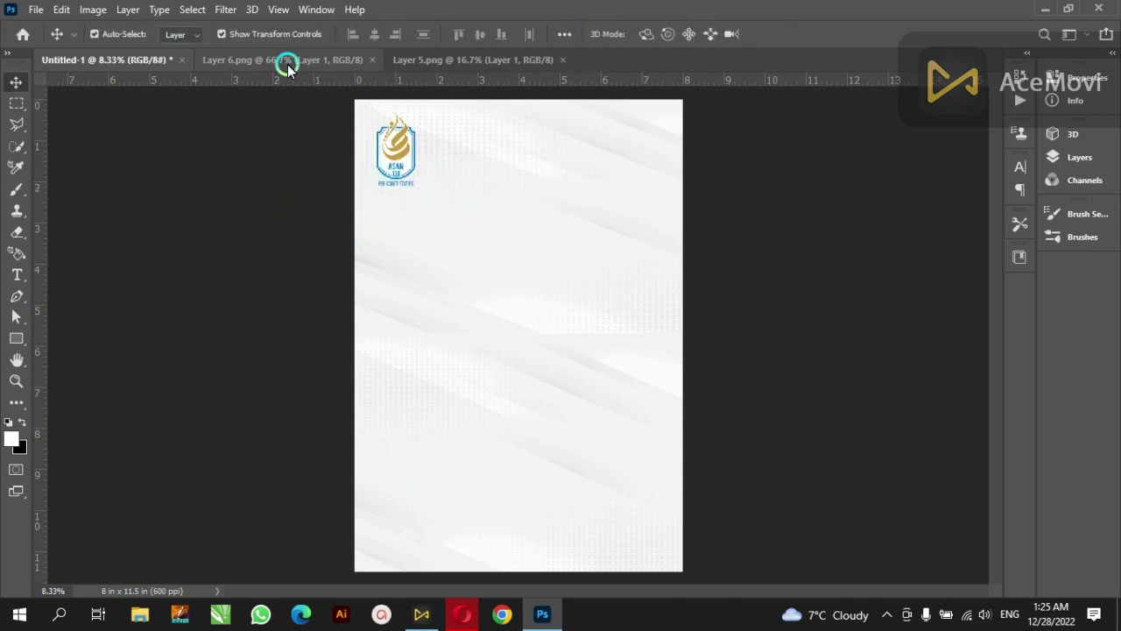
# Step: Close the Layer 5.png and Layer 6.png documents
pyautogui.click(423, 59)
pyautogui.click(563, 60)
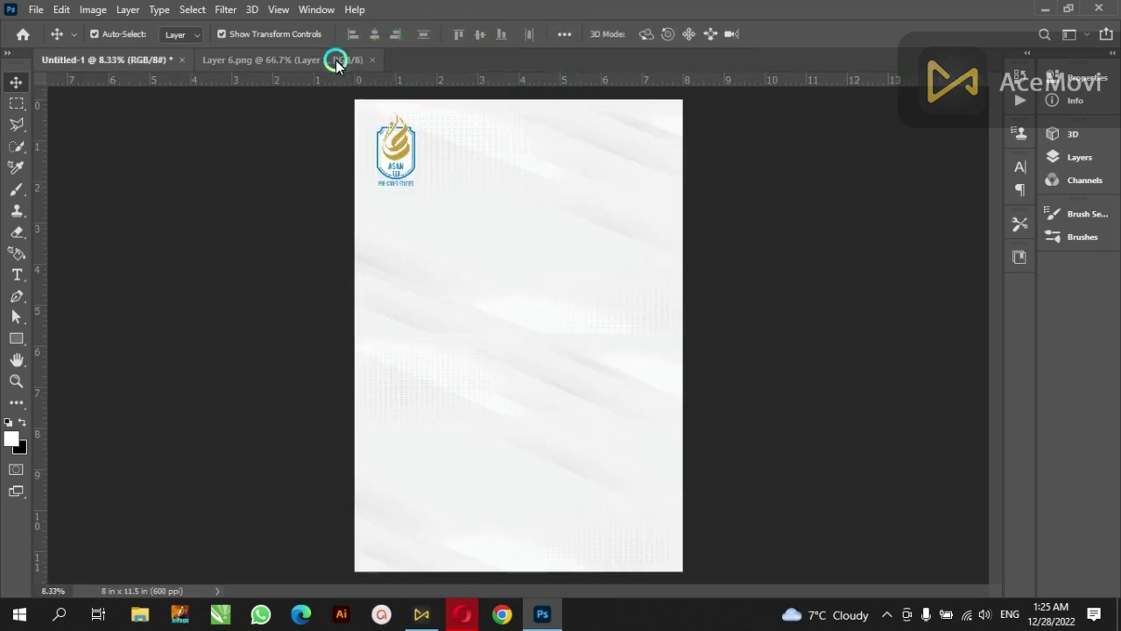
pyautogui.click(336, 60)
pyautogui.click(372, 59)
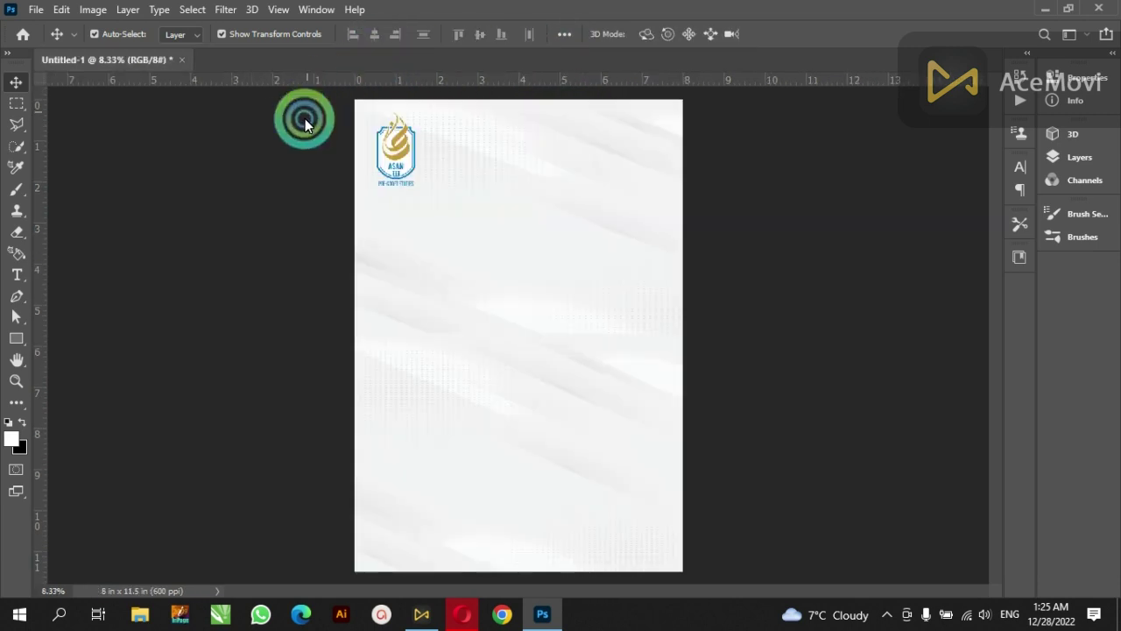
# Step: Draw a rectangle down the page's right side and extend it up to the top edge
pyautogui.click(18, 340)
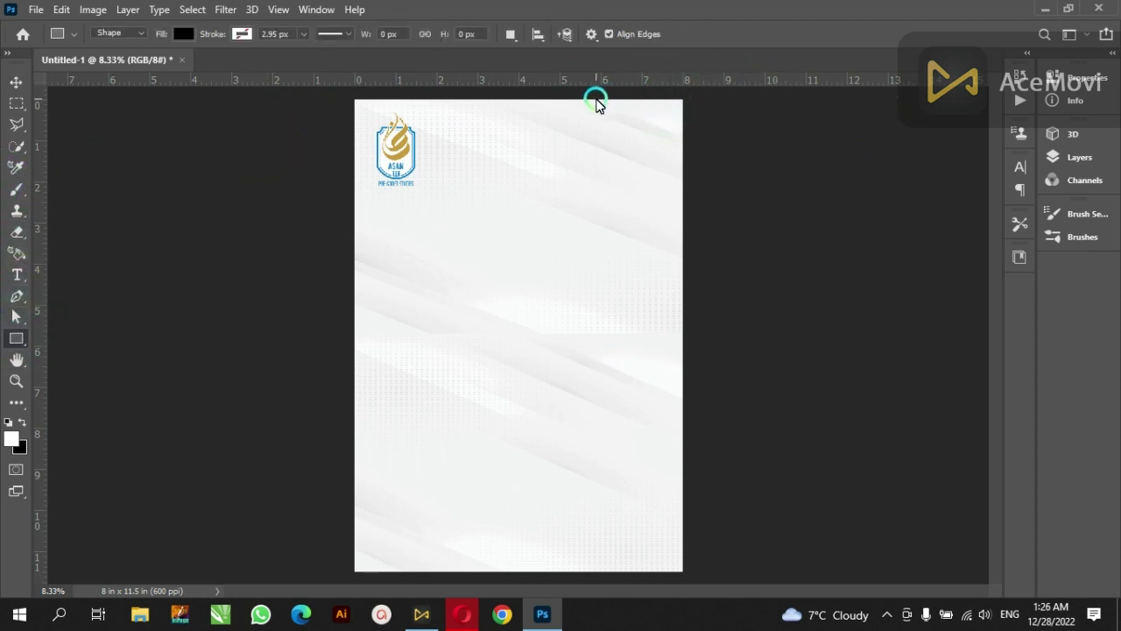
pyautogui.moveTo(590, 102); pyautogui.dragTo(683, 572)
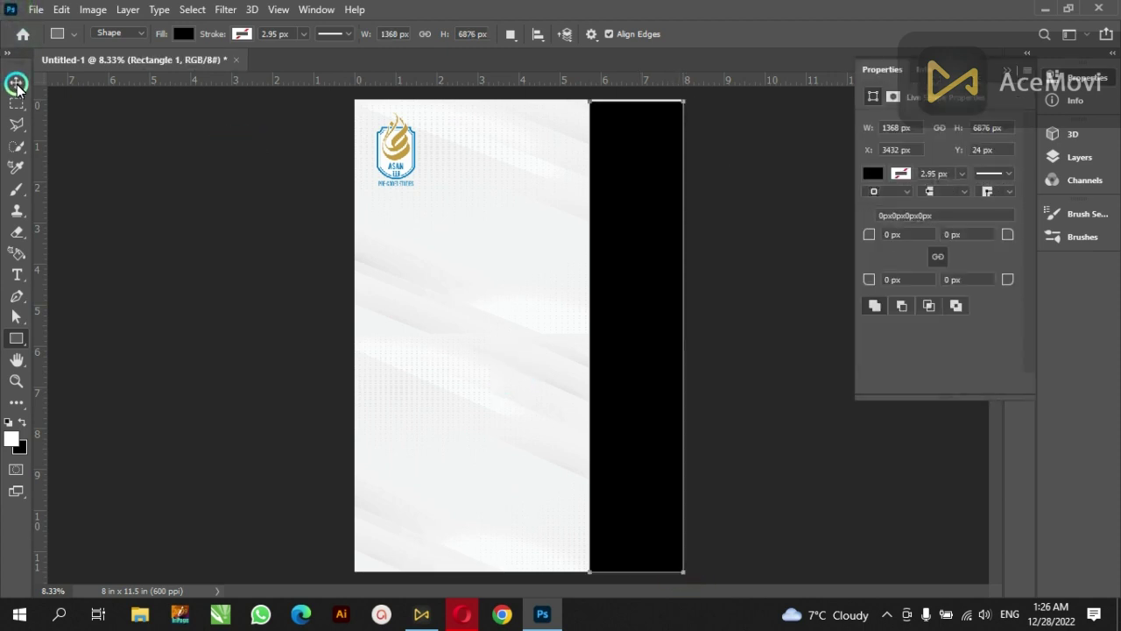
pyautogui.click(17, 83)
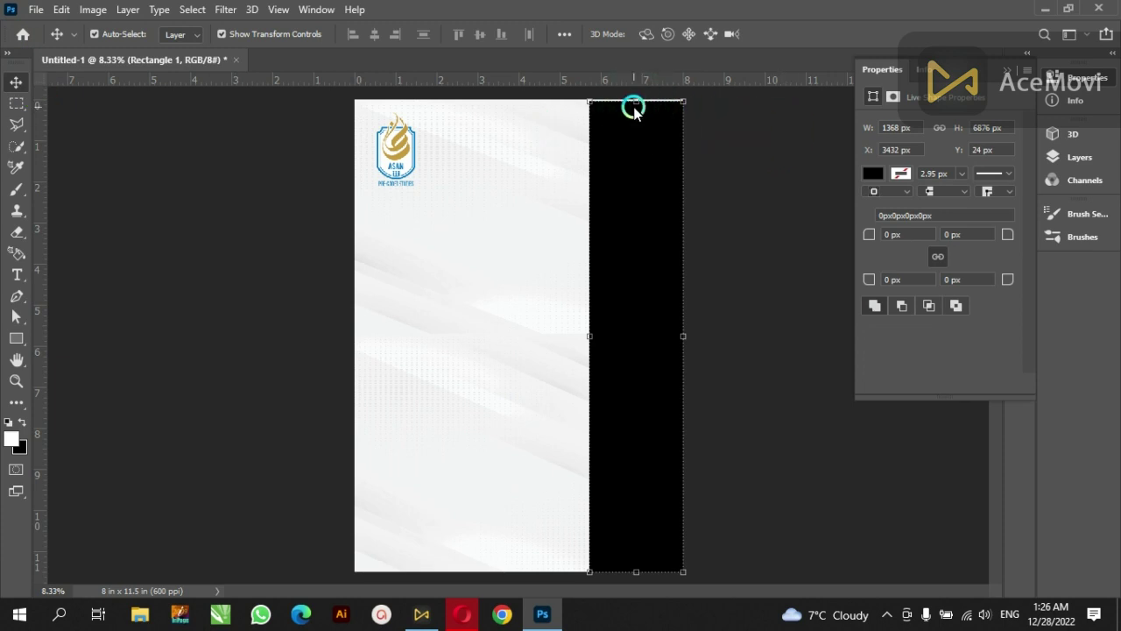
pyautogui.moveTo(635, 105); pyautogui.dragTo(634, 100)
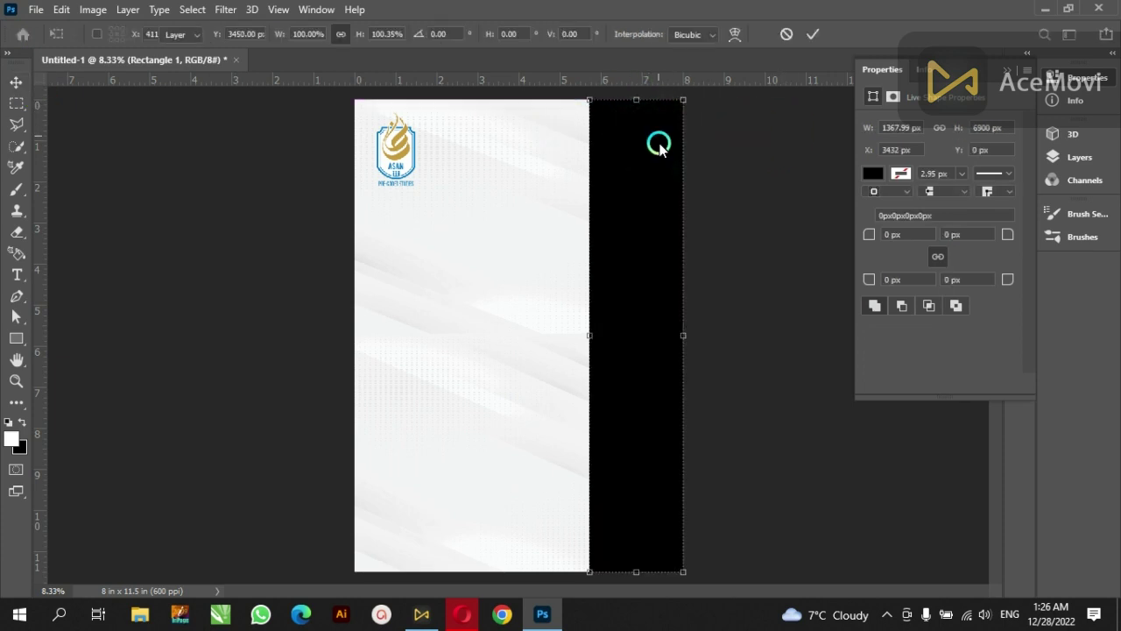
# Step: Give Rectangle 1 a Color Overlay of #006cb7 sampled from the logo's blue
pyautogui.press('Return')
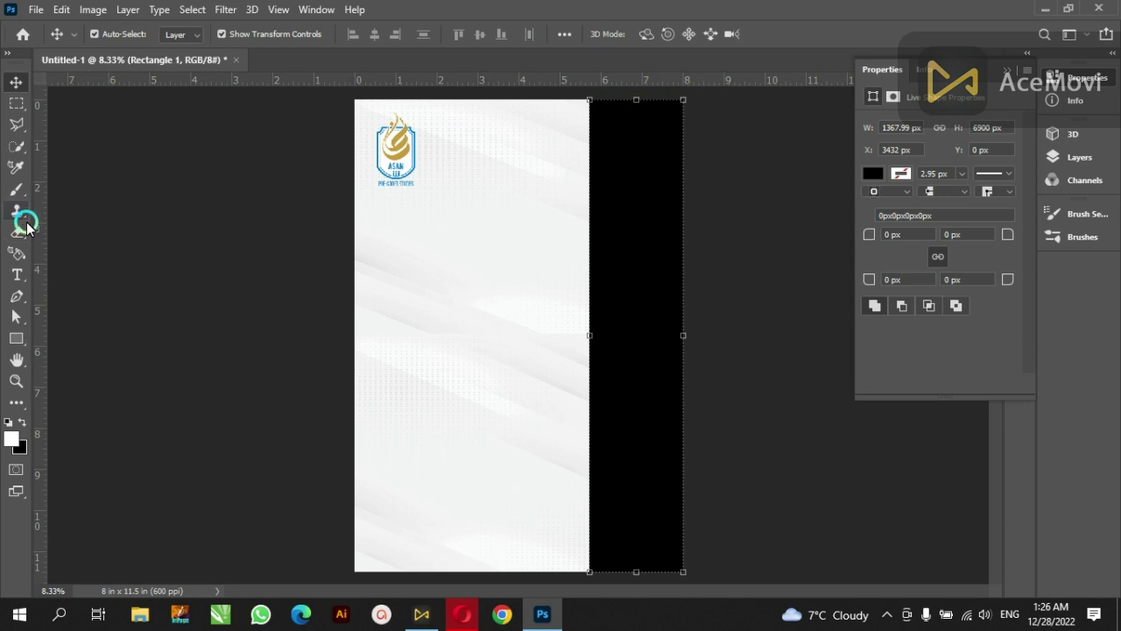
pyautogui.click(1079, 158)
pyautogui.click(988, 230)
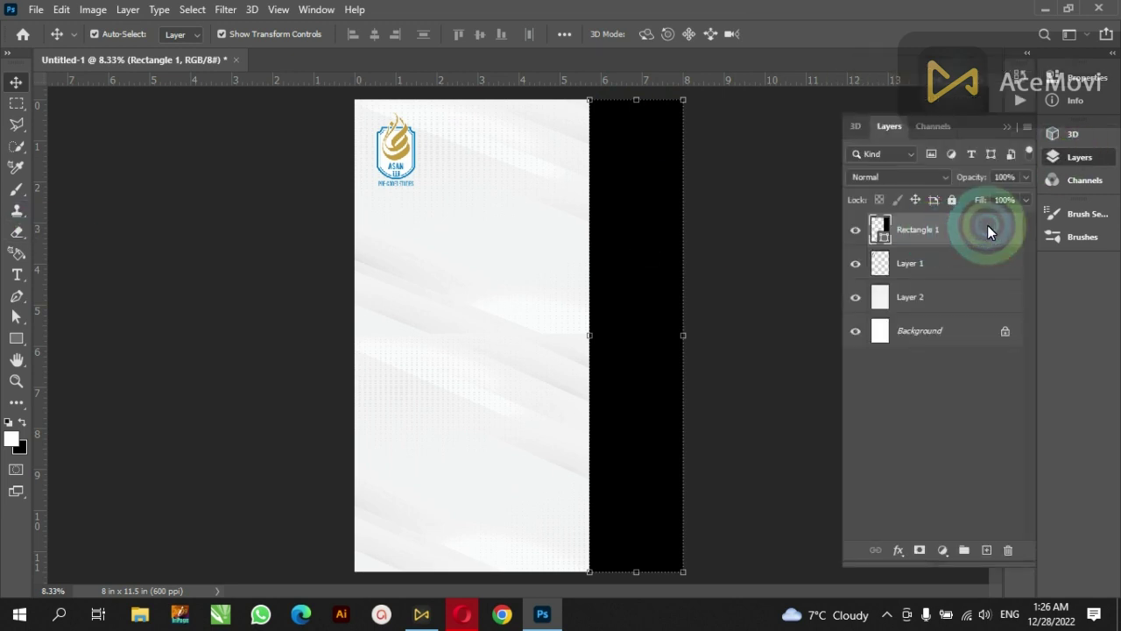
pyautogui.doubleClick(986, 229)
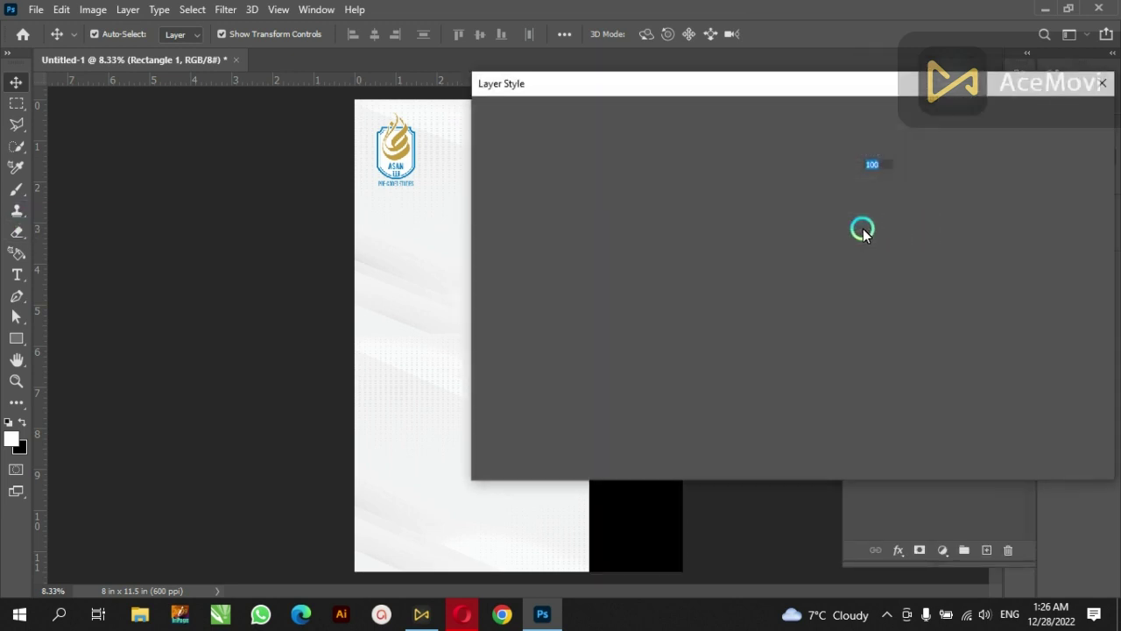
pyautogui.click(566, 314)
pyautogui.click(868, 149)
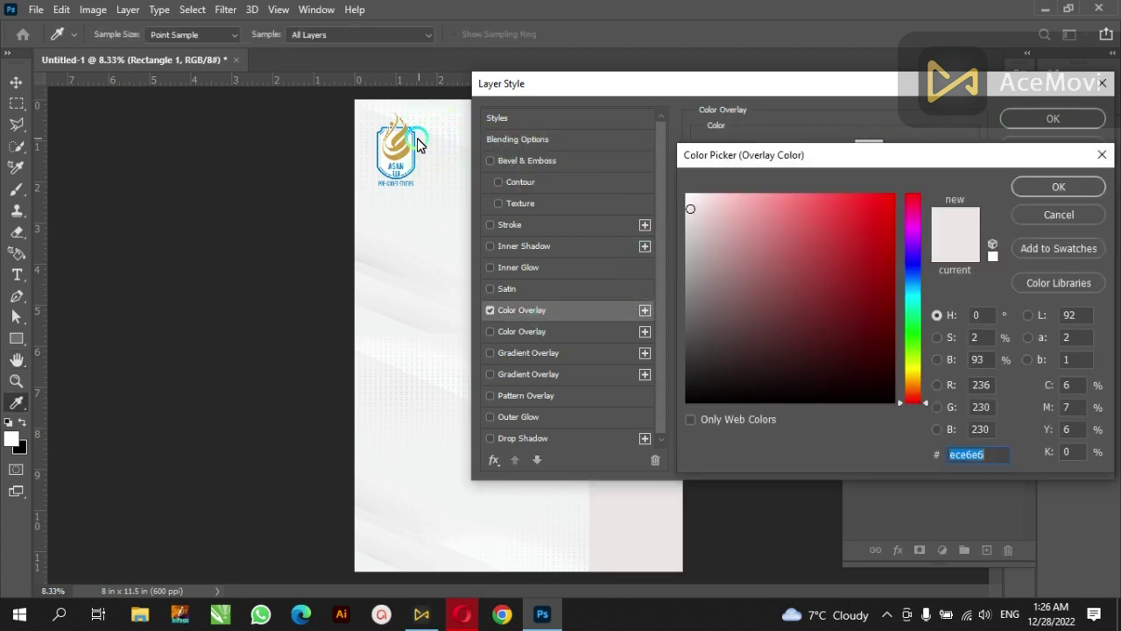
pyautogui.click(414, 138)
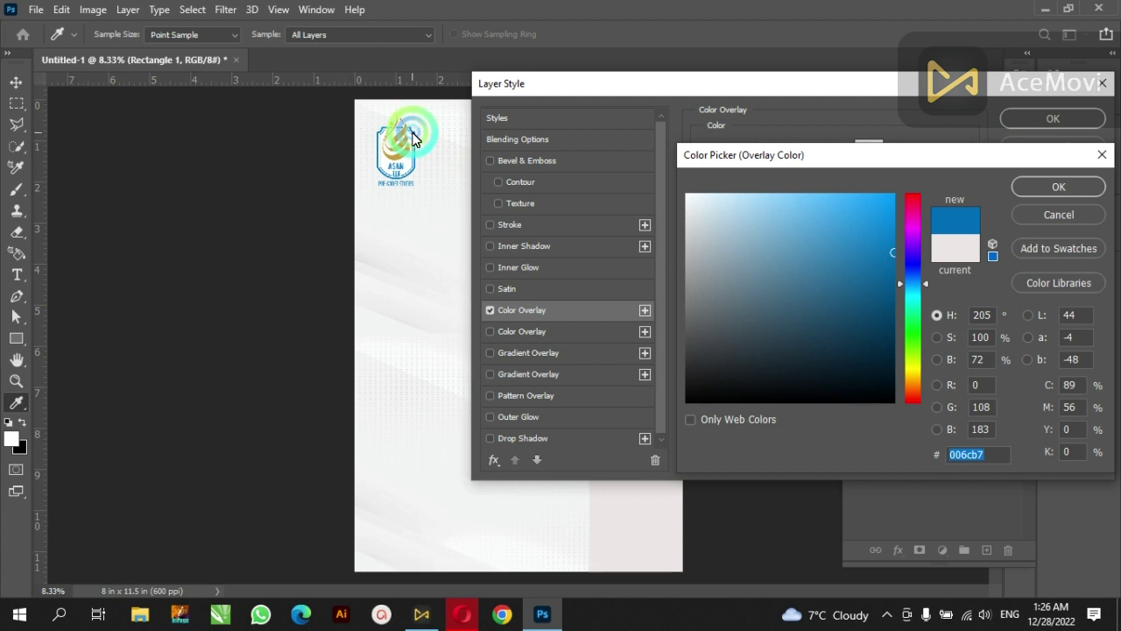
pyautogui.click(1044, 187)
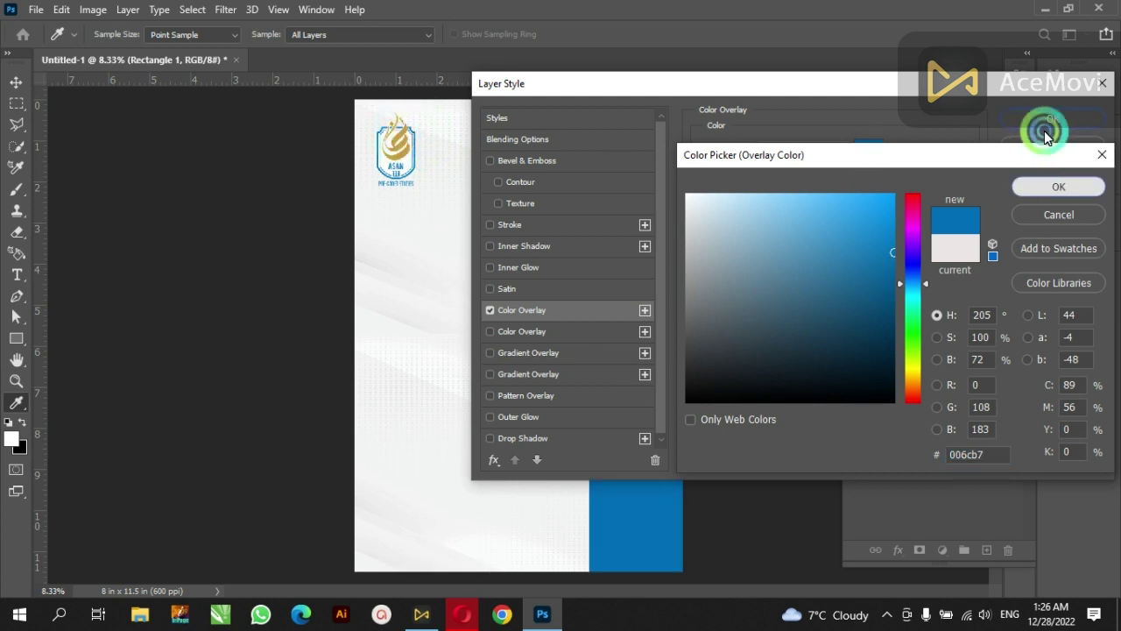
pyautogui.click(1048, 117)
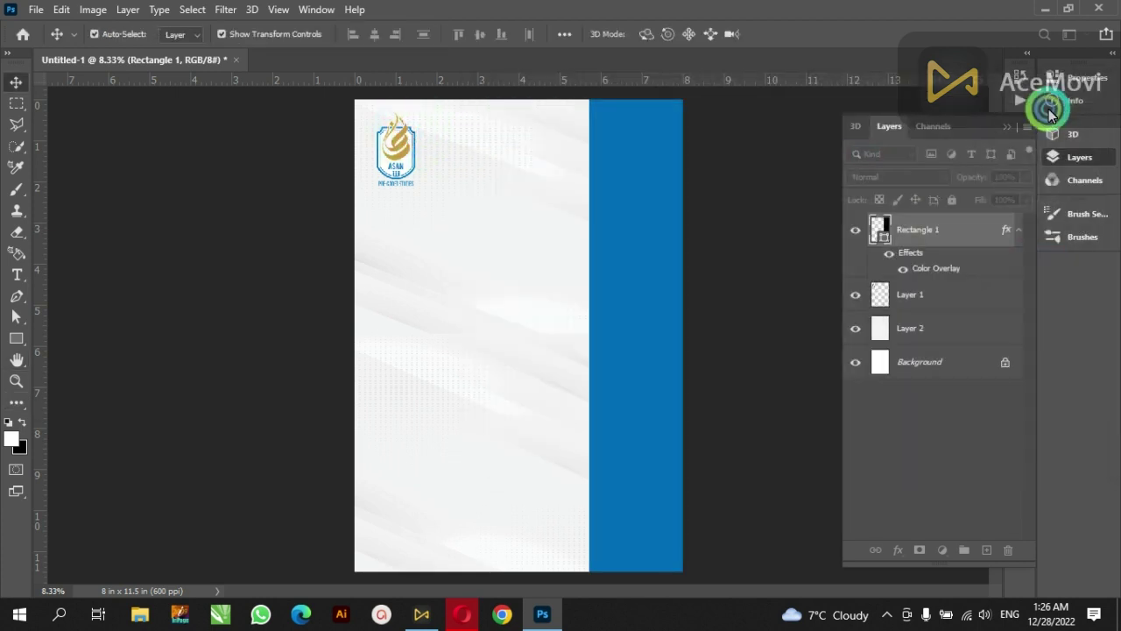
pyautogui.click(719, 178)
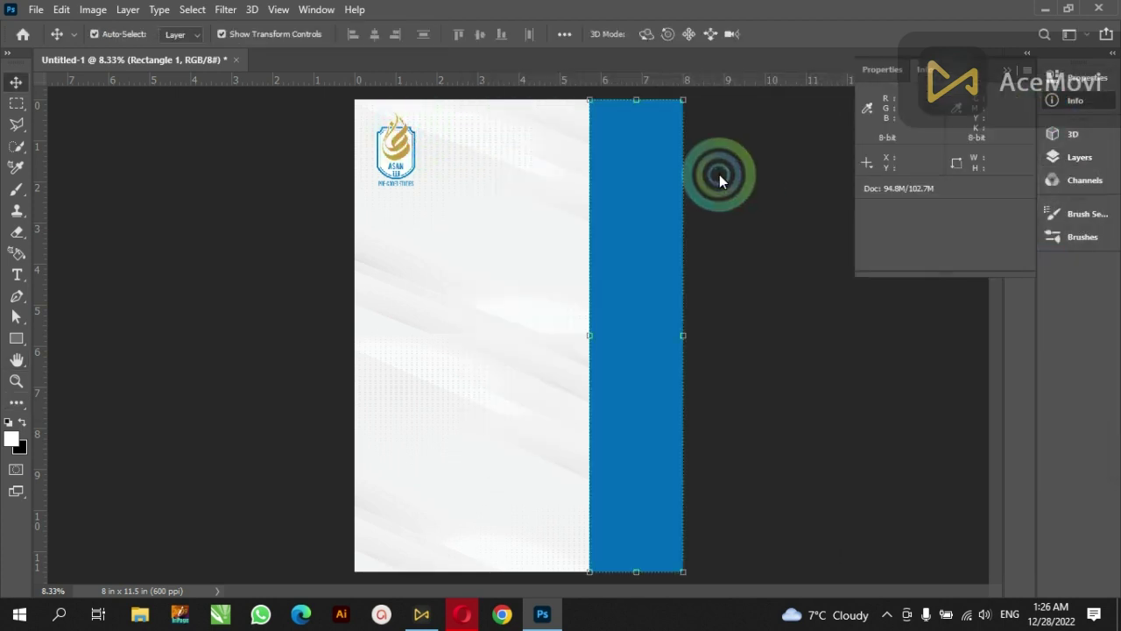
# Step: Draw a black circle with the Ellipse tool overlapping the blue strip's left edge
pyautogui.click(1006, 74)
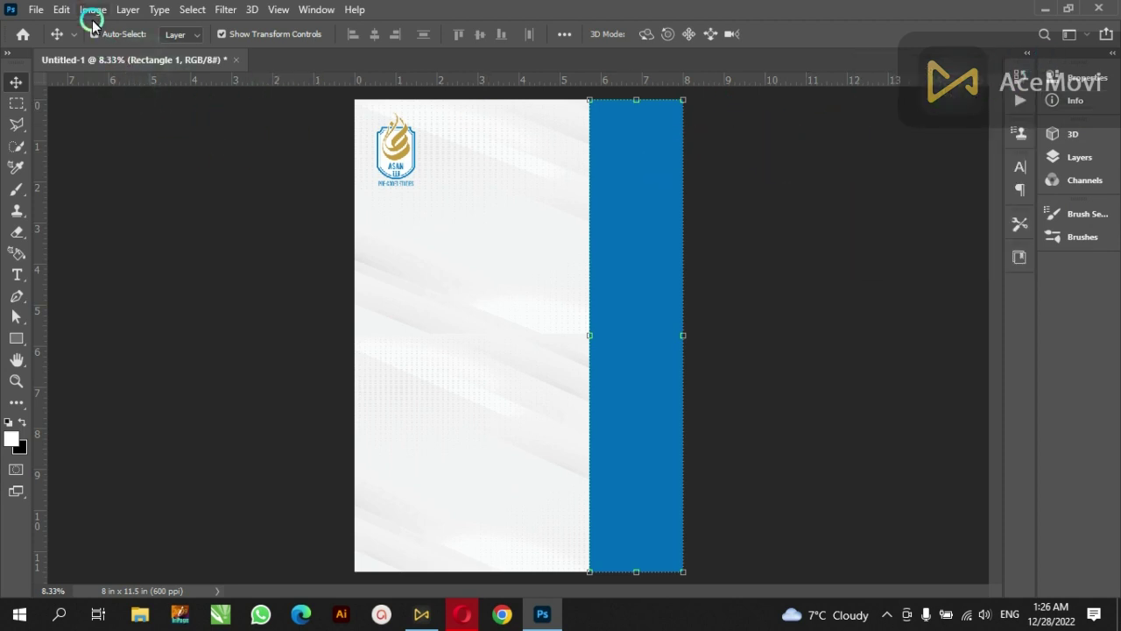
pyautogui.click(21, 340)
pyautogui.click(70, 373)
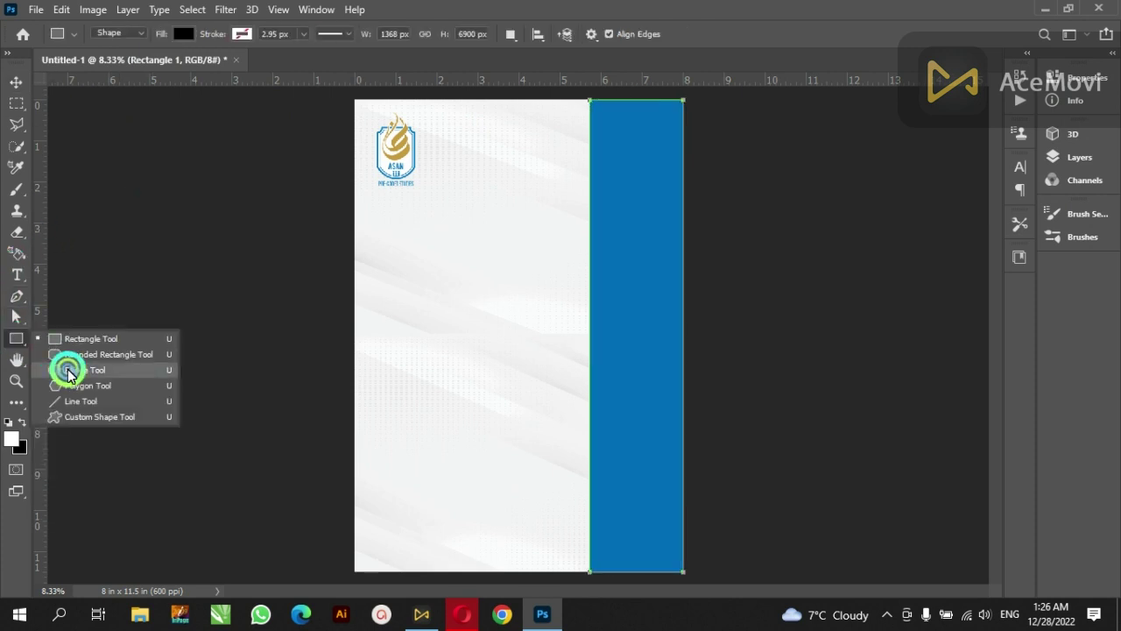
pyautogui.click(538, 265)
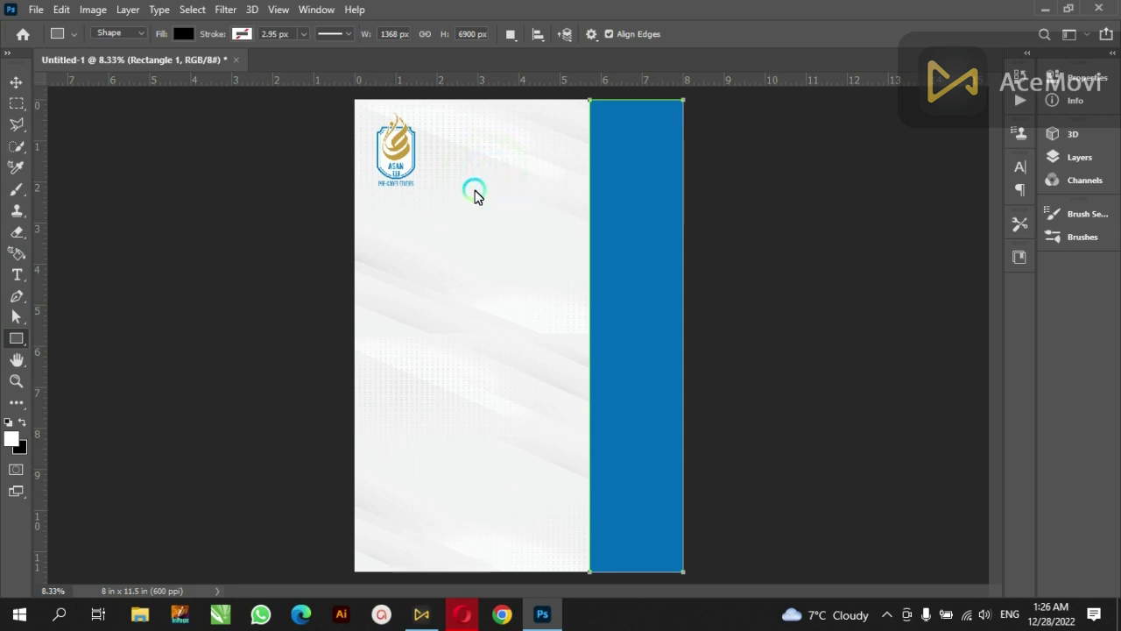
pyautogui.moveTo(467, 192); pyautogui.dragTo(626, 325)
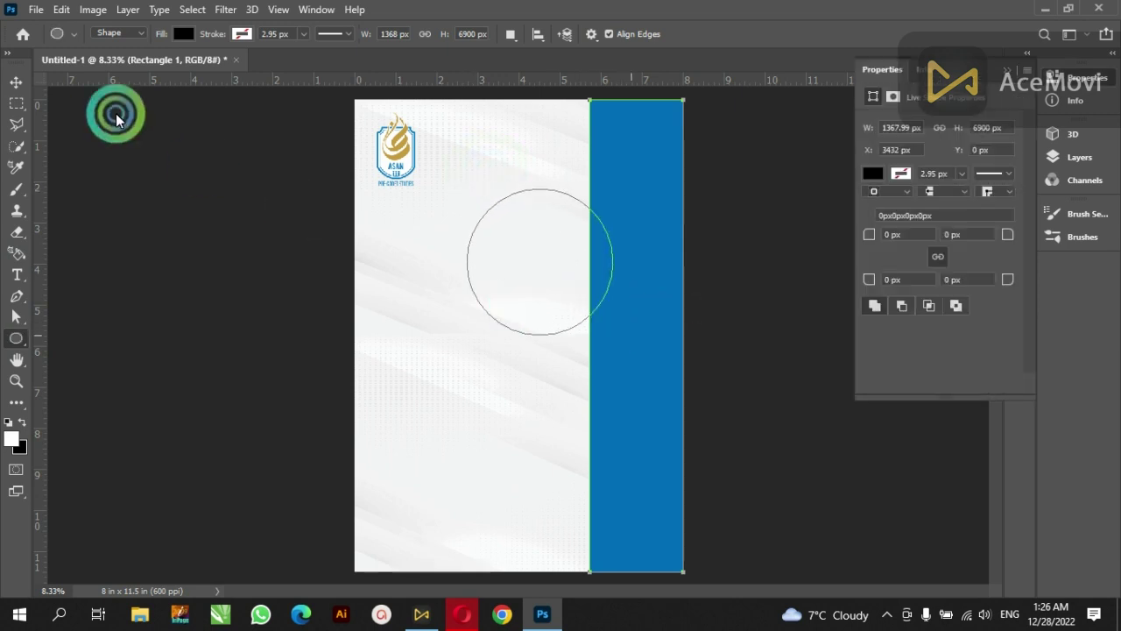
# Step: Move the circle slightly up and left toward the top
pyautogui.click(21, 88)
pyautogui.click(492, 258)
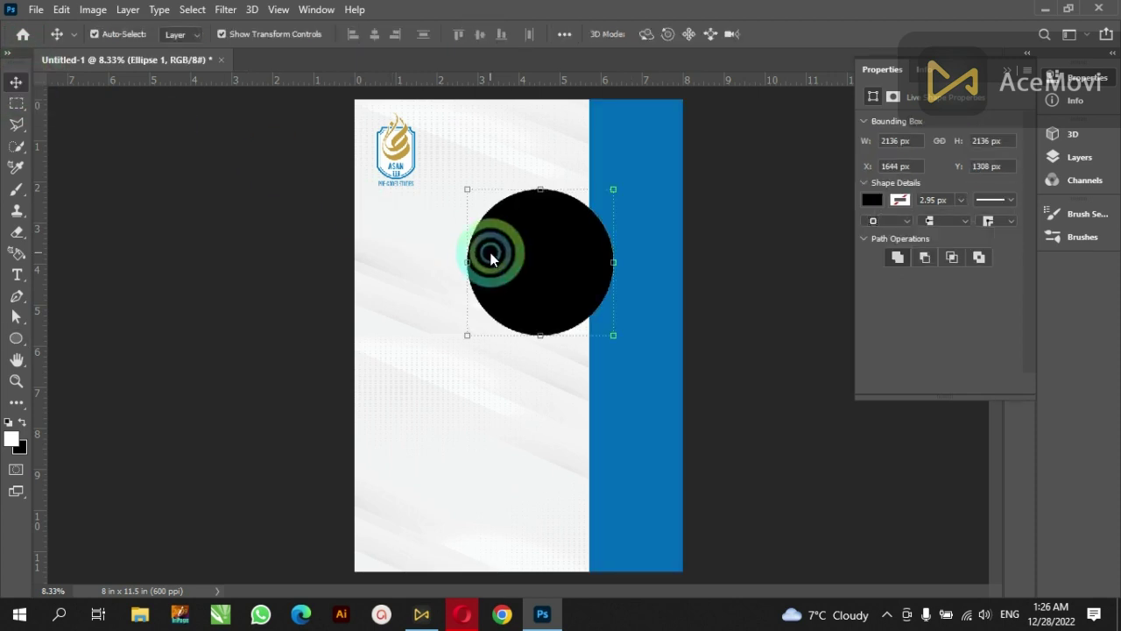
pyautogui.moveTo(500, 249); pyautogui.dragTo(504, 234)
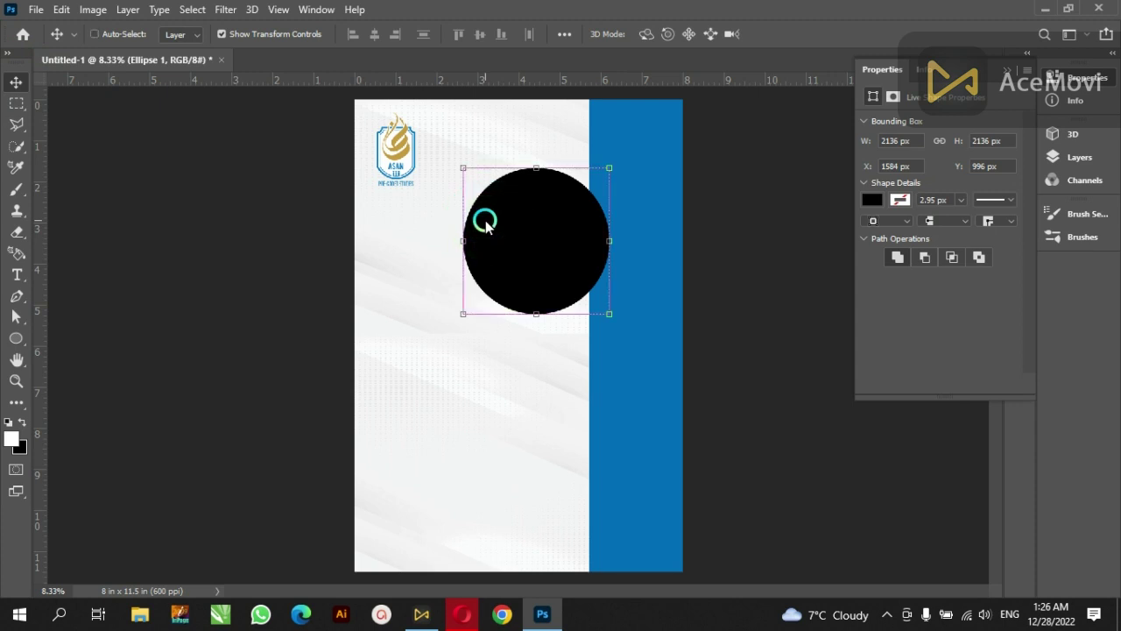
# Step: Open Untitled-2.jpg, drag it into the flyer, and enlarge it to about 292%
pyautogui.hotkey('ctrl', 'o')
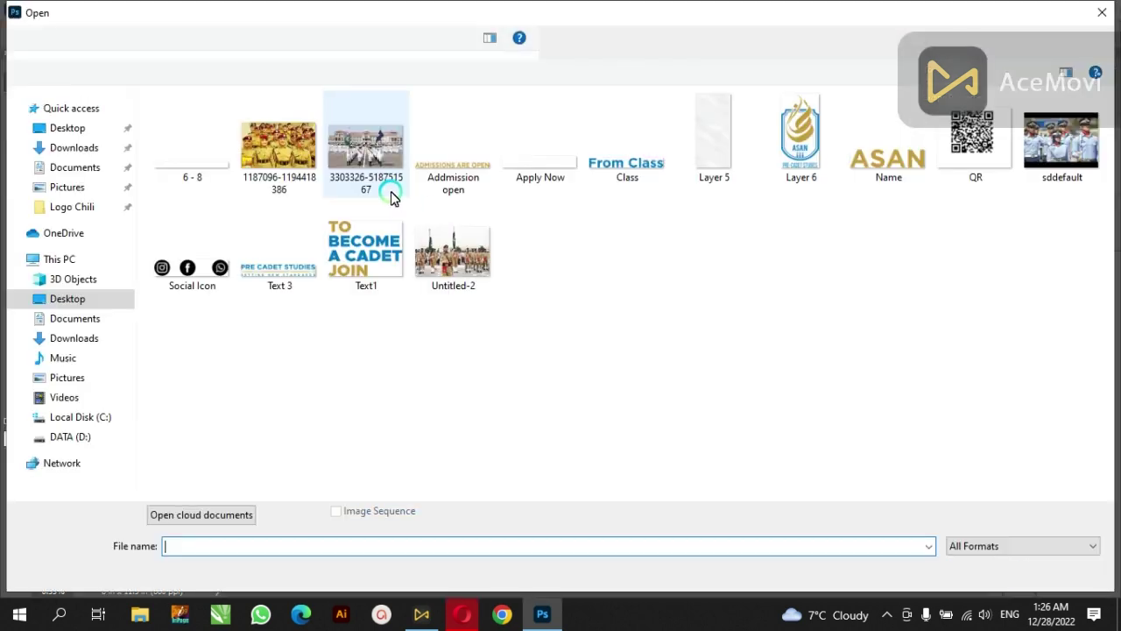
pyautogui.click(370, 325)
pyautogui.doubleClick(453, 251)
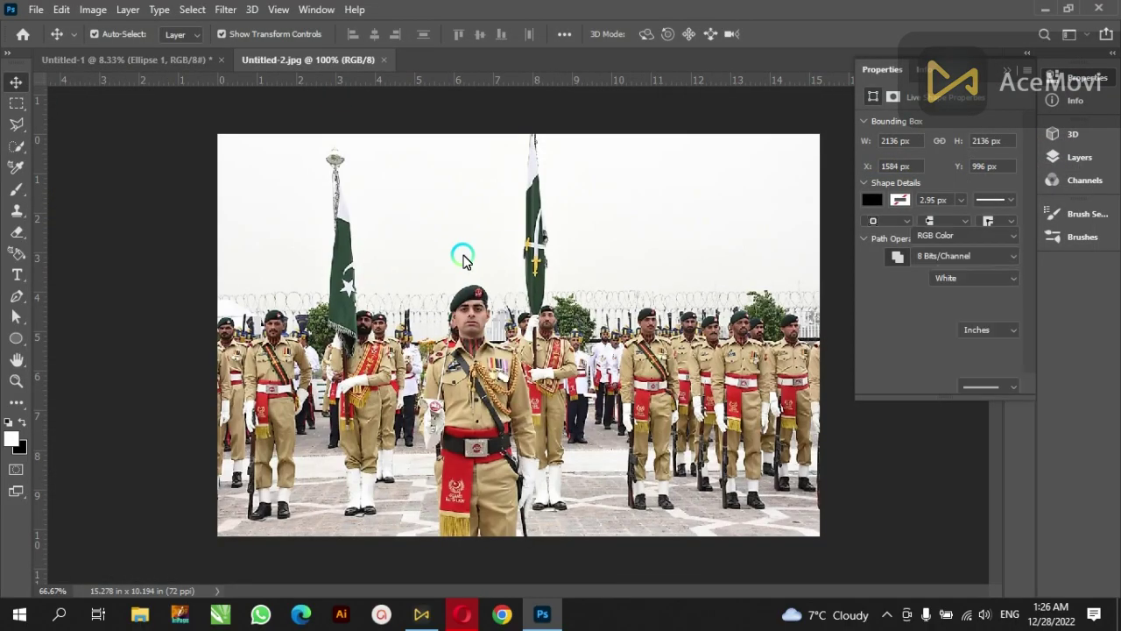
pyautogui.click(175, 61)
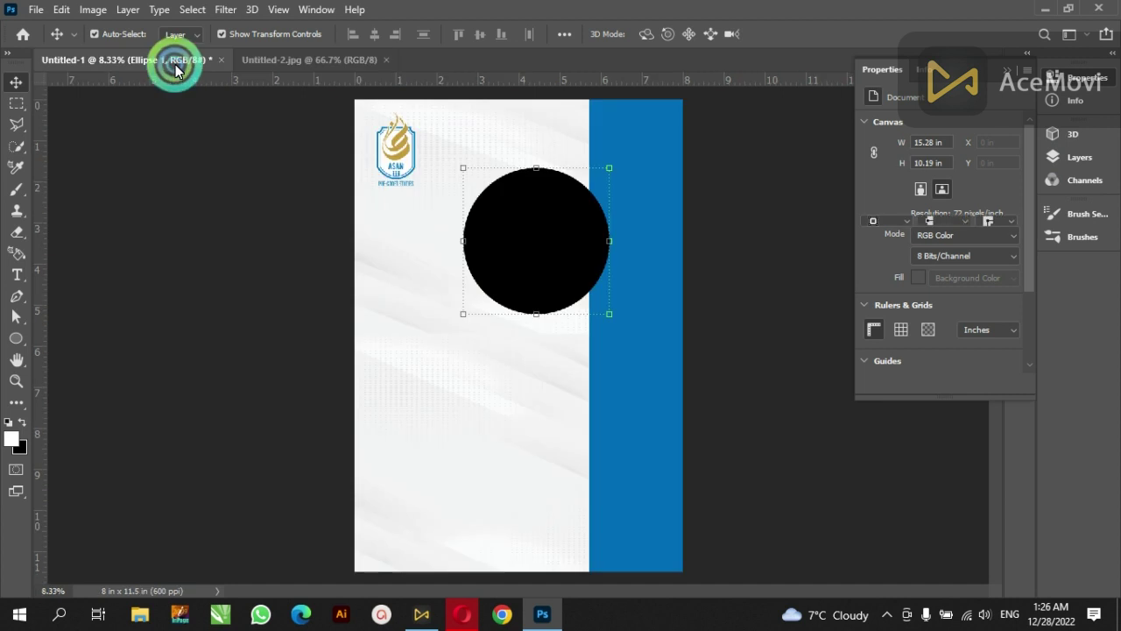
pyautogui.moveTo(175, 70); pyautogui.dragTo(464, 331)
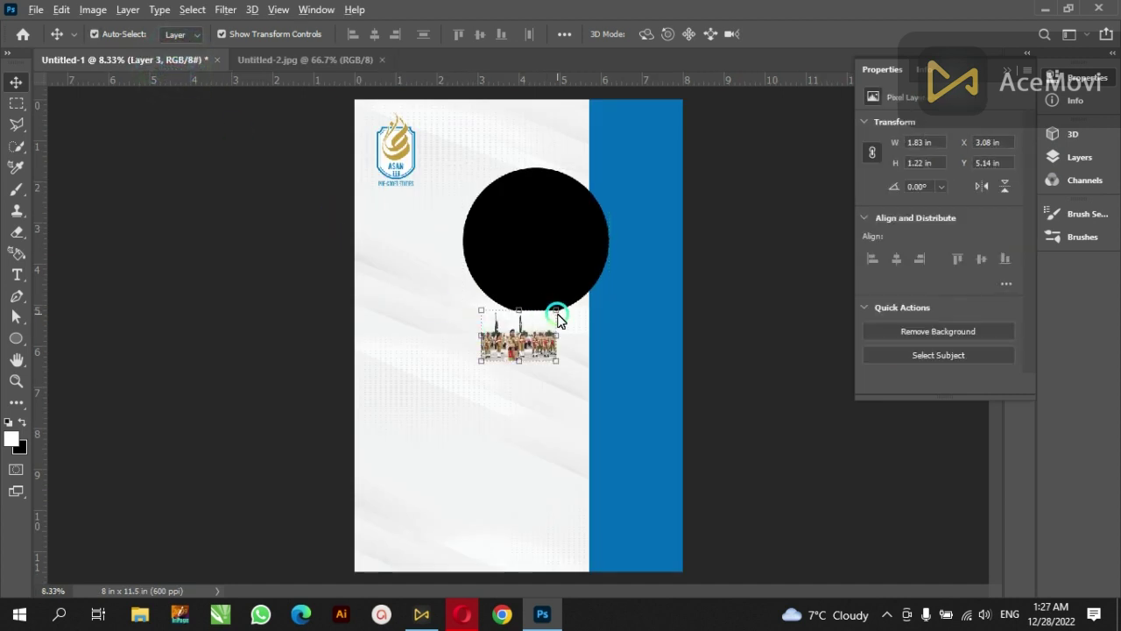
pyautogui.moveTo(558, 312); pyautogui.dragTo(627, 263)
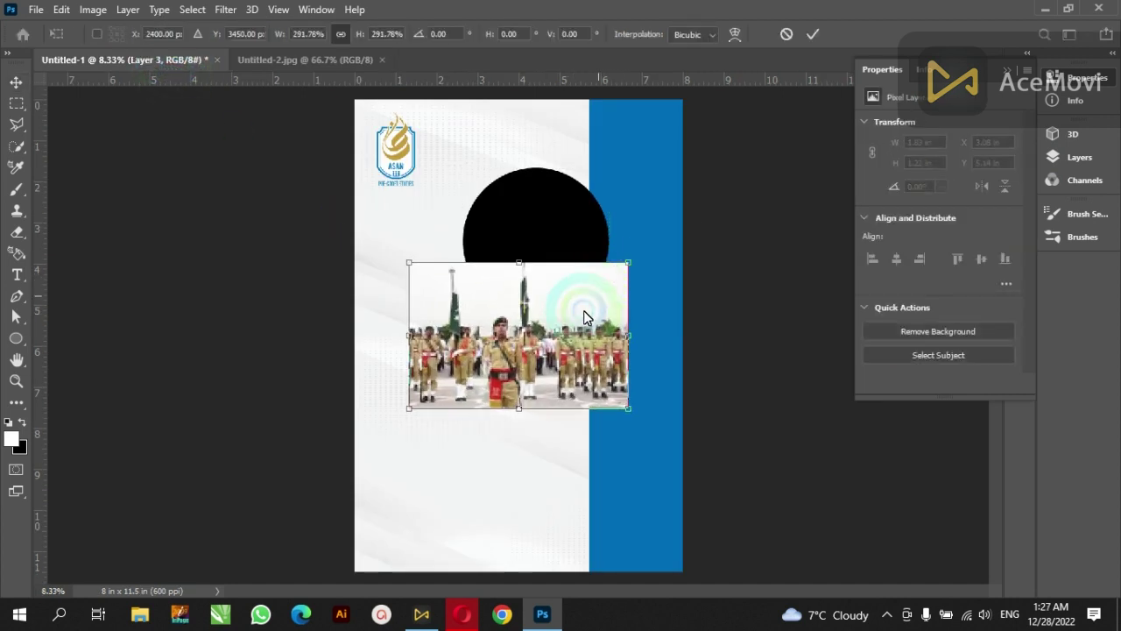
pyautogui.press('Return')
pyautogui.moveTo(586, 317); pyautogui.dragTo(586, 281)
# Step: Clip Layer 3 into the circle and reposition it to centre the soldiers
pyautogui.rightClick(557, 265)
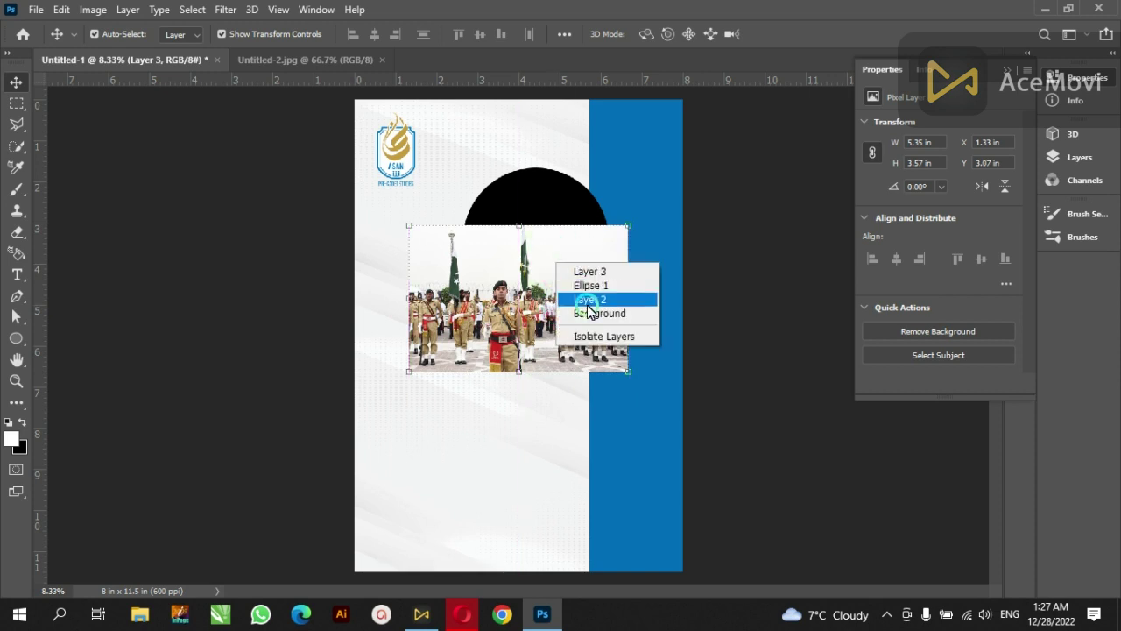
pyautogui.click(1108, 156)
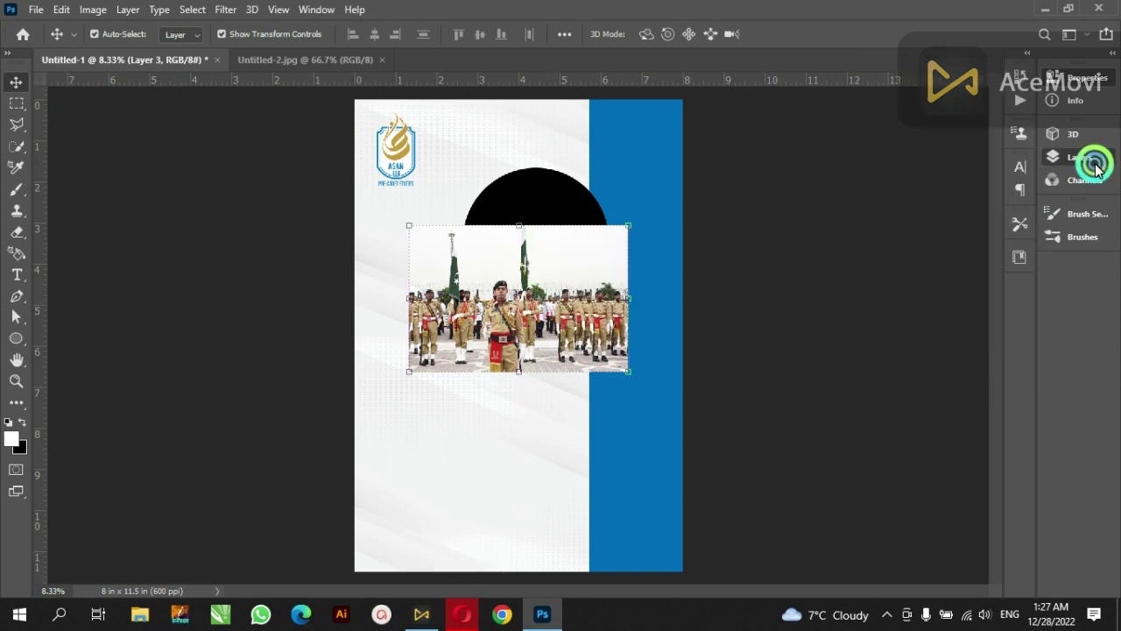
pyautogui.rightClick(970, 234)
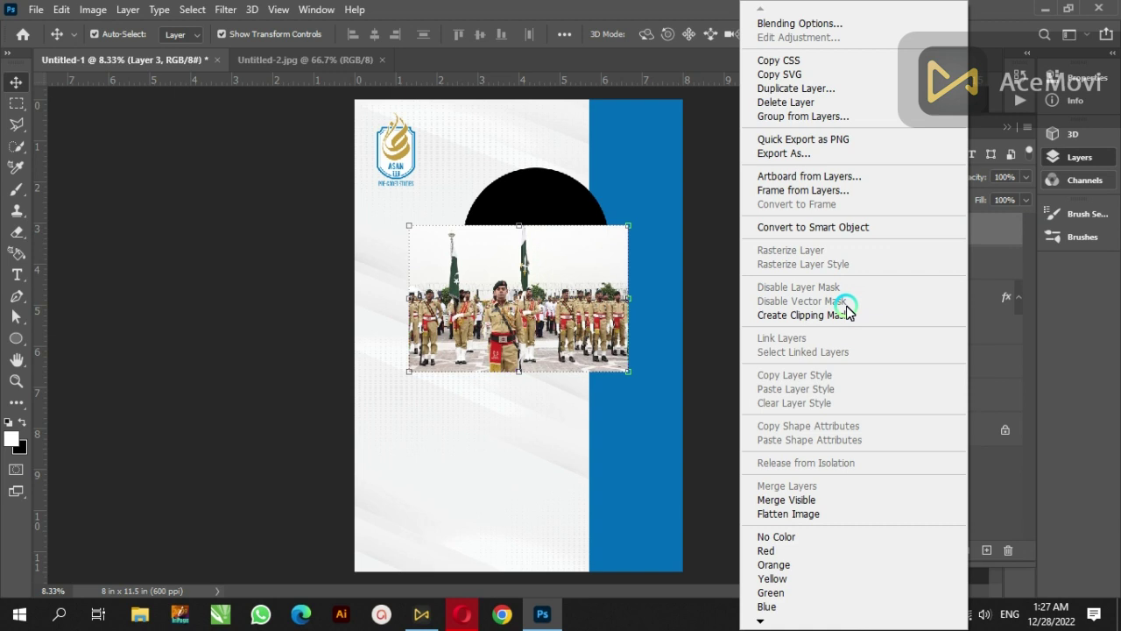
pyautogui.click(847, 313)
pyautogui.moveTo(521, 274)
pyautogui.mouseDown()
pyautogui.moveTo(558, 210)
pyautogui.moveTo(554, 222)
pyautogui.mouseUp()
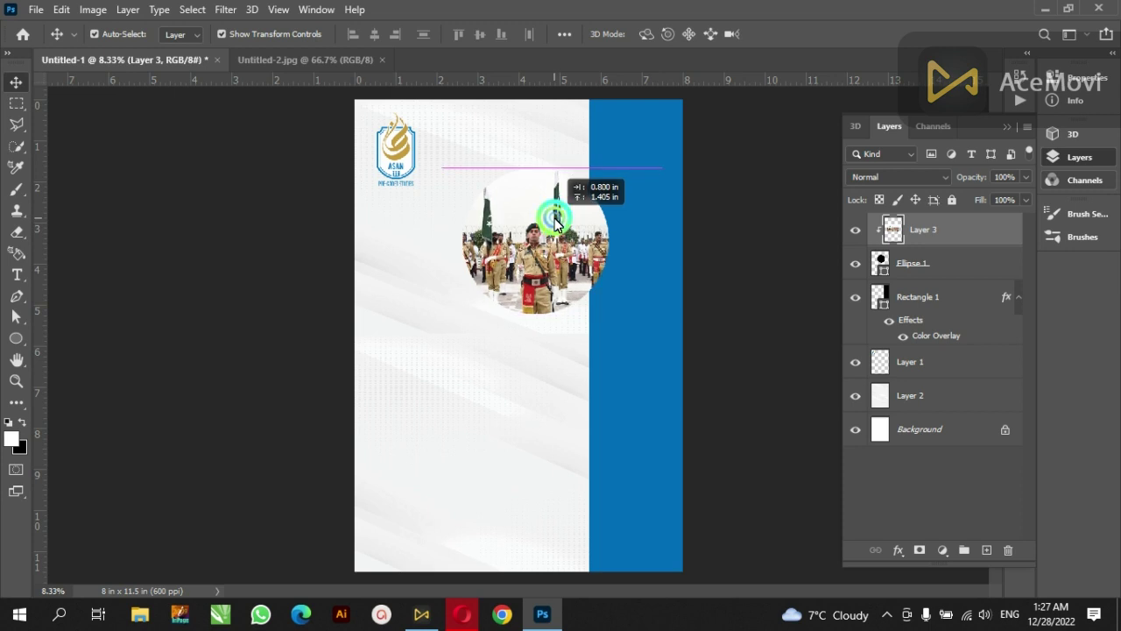
pyautogui.moveTo(554, 222); pyautogui.dragTo(551, 217)
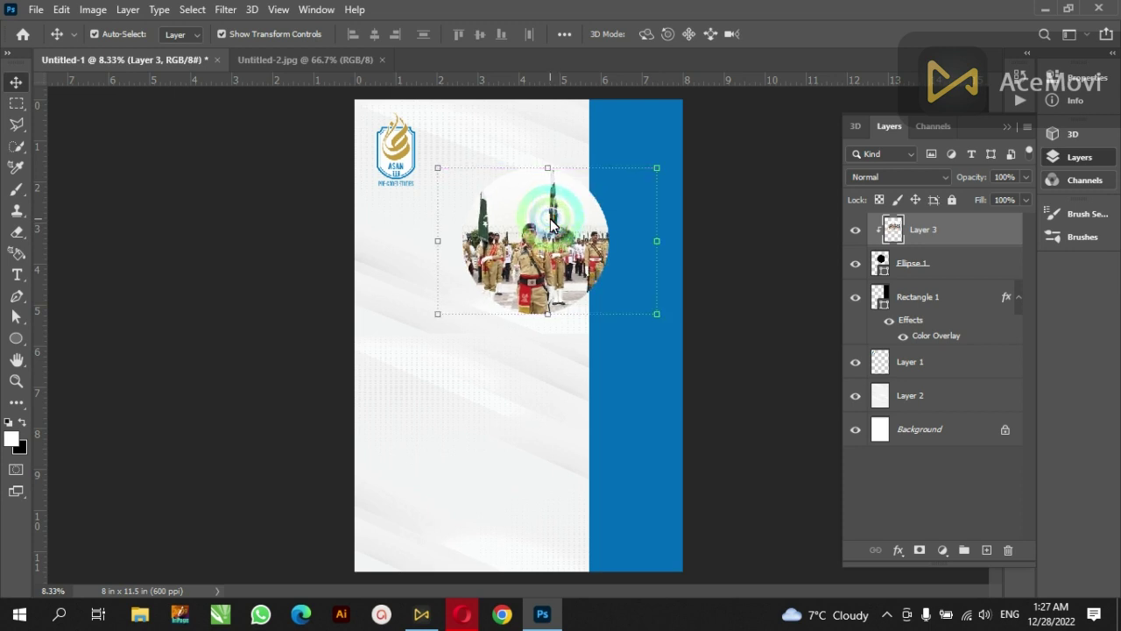
pyautogui.click(612, 251)
pyautogui.click(978, 279)
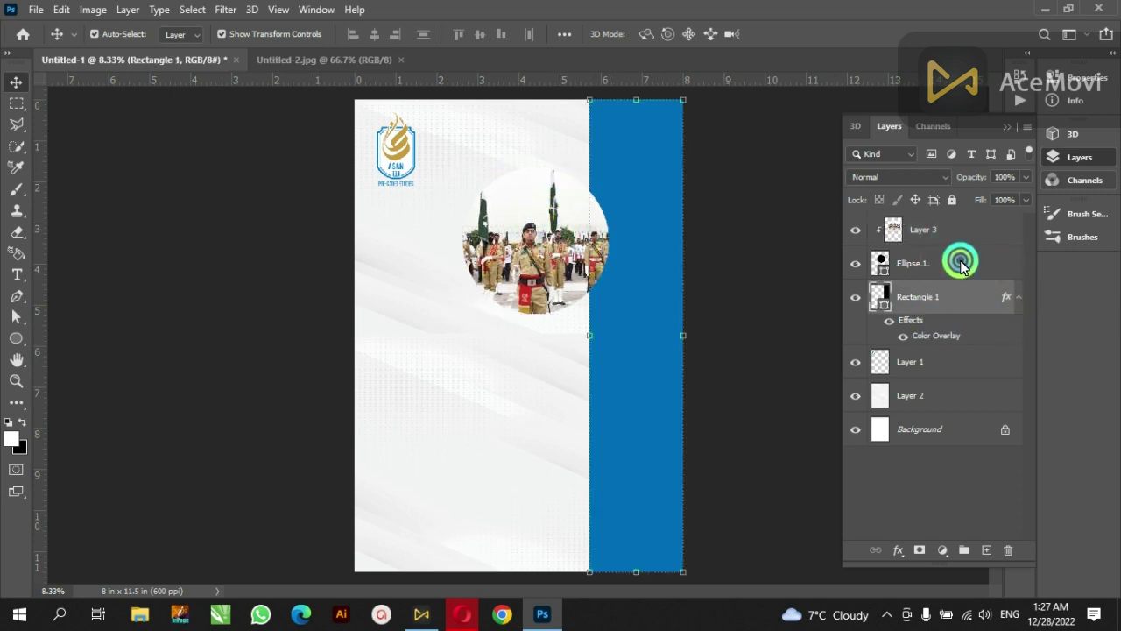
# Step: Give Ellipse 1 a 35 px grey (#8d898d) stroke
pyautogui.click(961, 264)
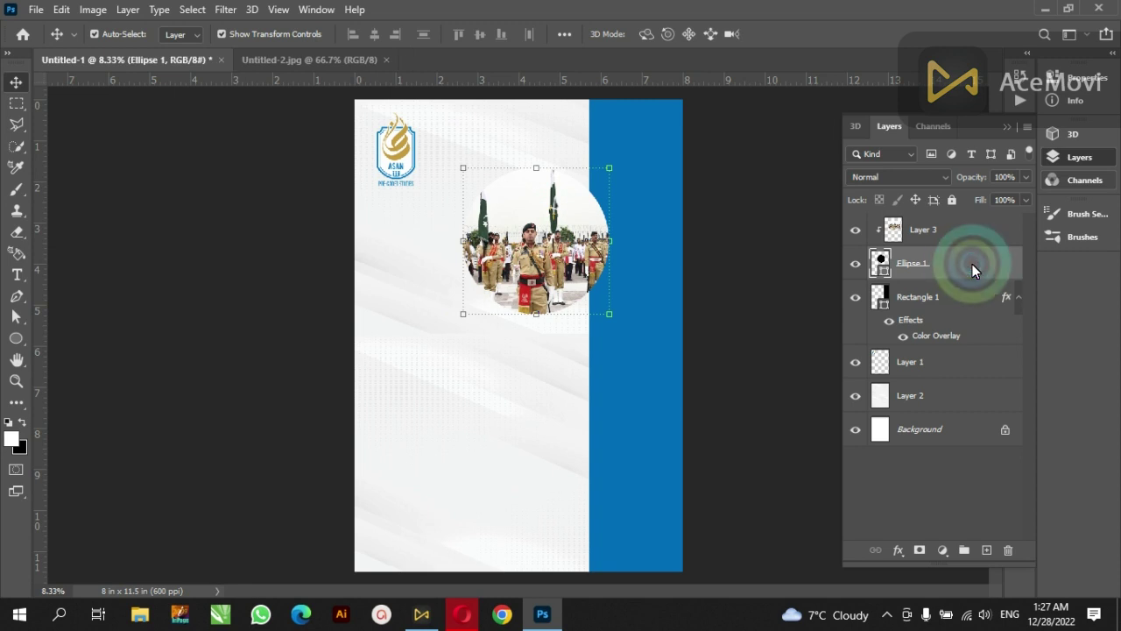
pyautogui.doubleClick(972, 264)
pyautogui.moveTo(606, 83); pyautogui.dragTo(828, 139)
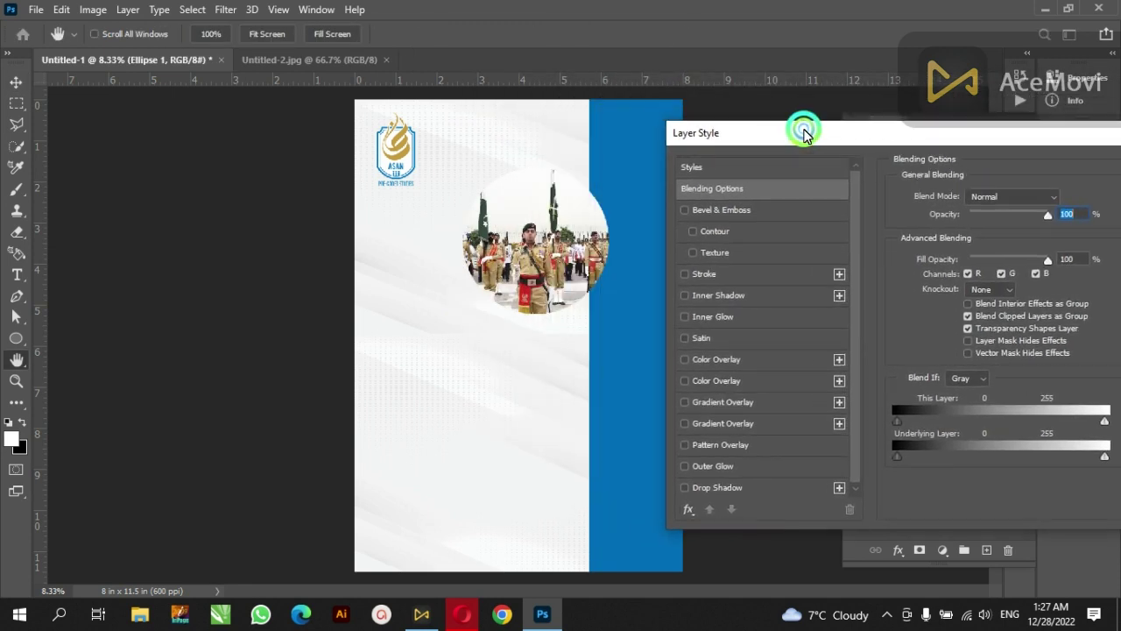
pyautogui.click(735, 282)
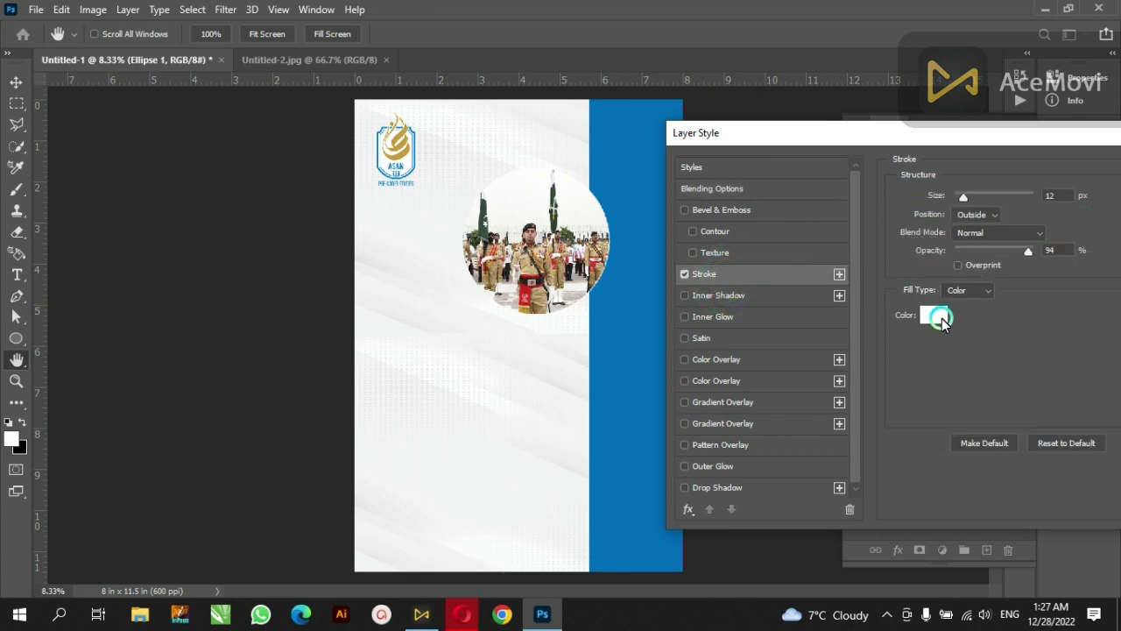
pyautogui.click(940, 317)
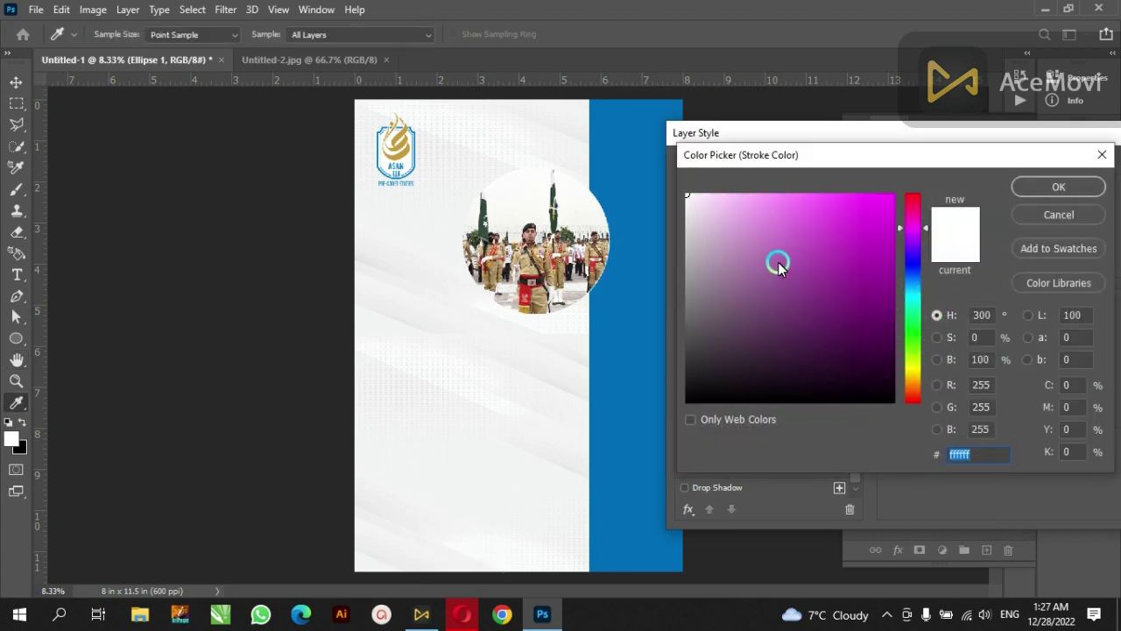
pyautogui.click(692, 287)
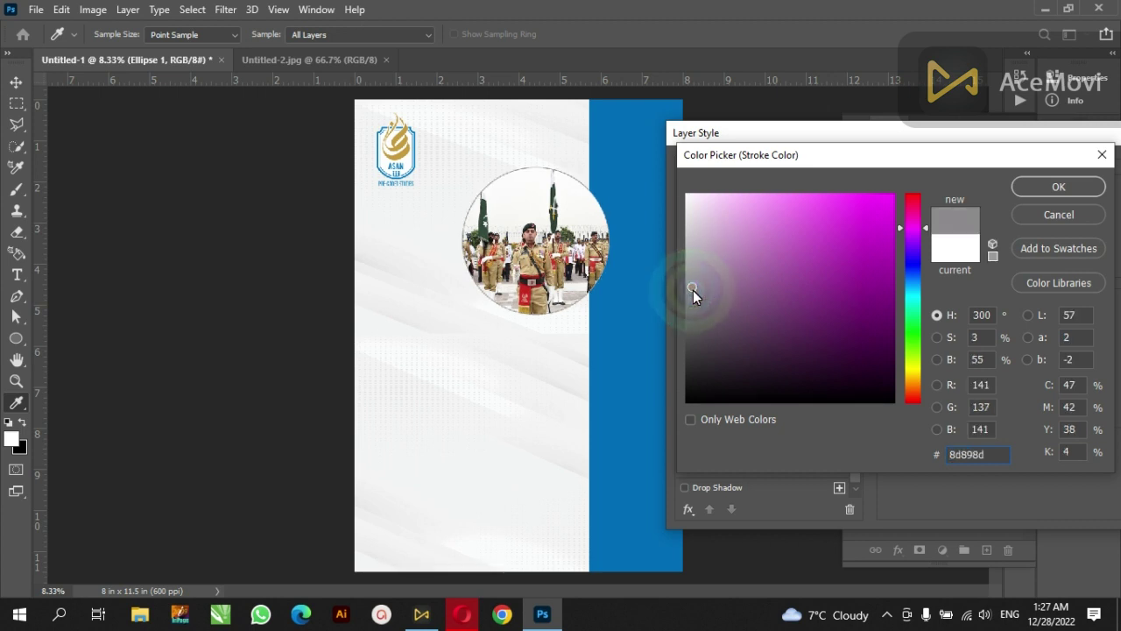
pyautogui.click(1058, 188)
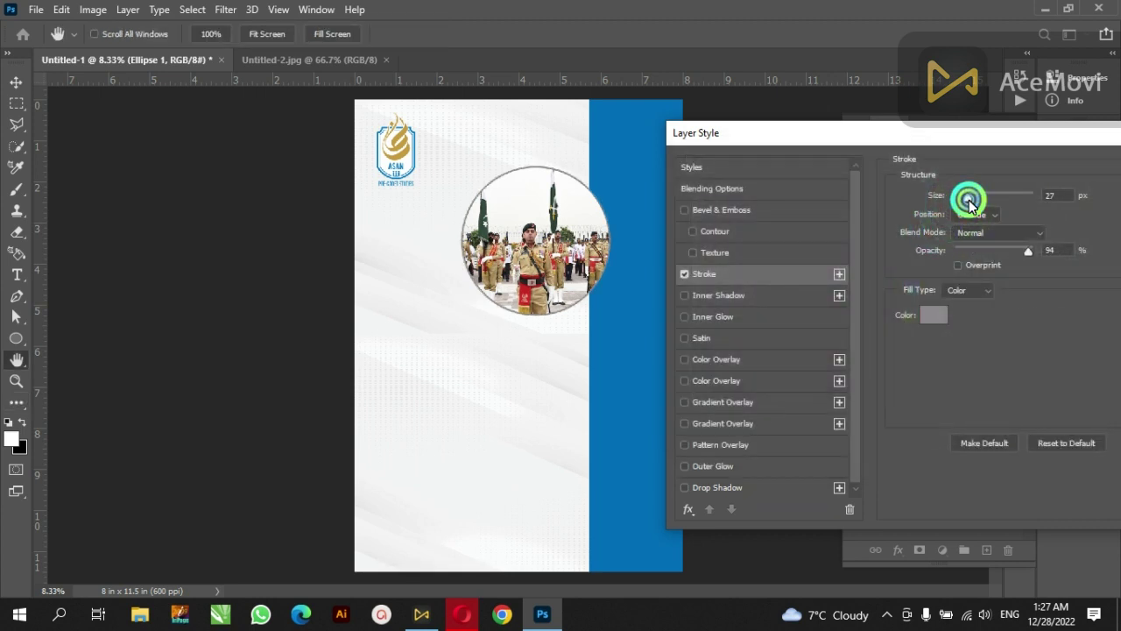
pyautogui.click(971, 200)
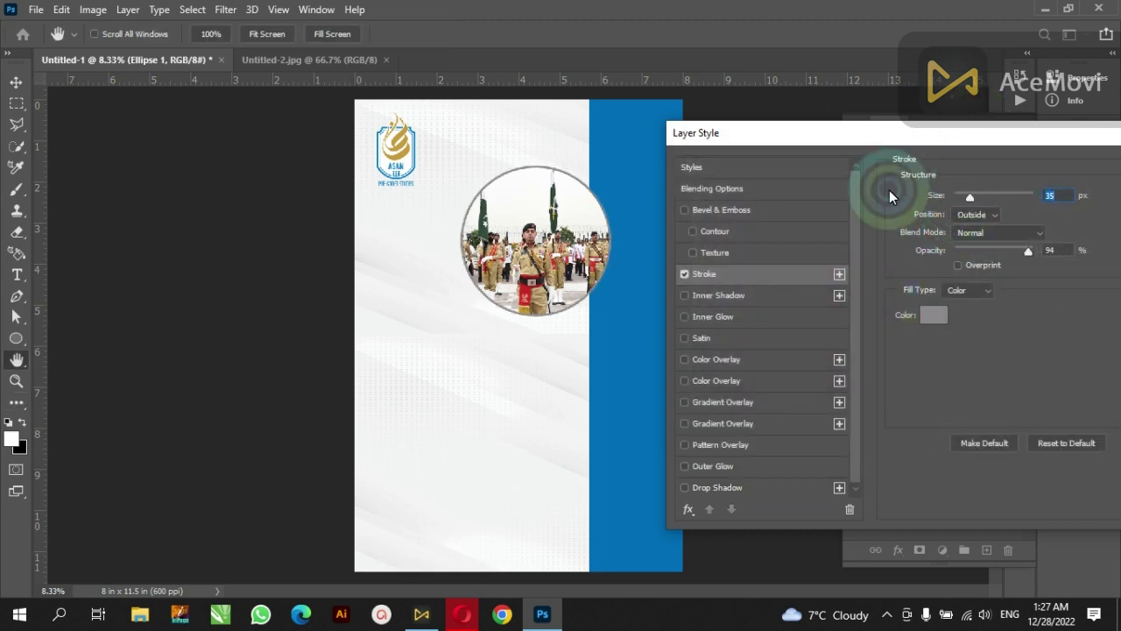
# Step: Add a drop shadow with distance 25, spread 7% and size 73 to Ellipse 1
pyautogui.click(730, 488)
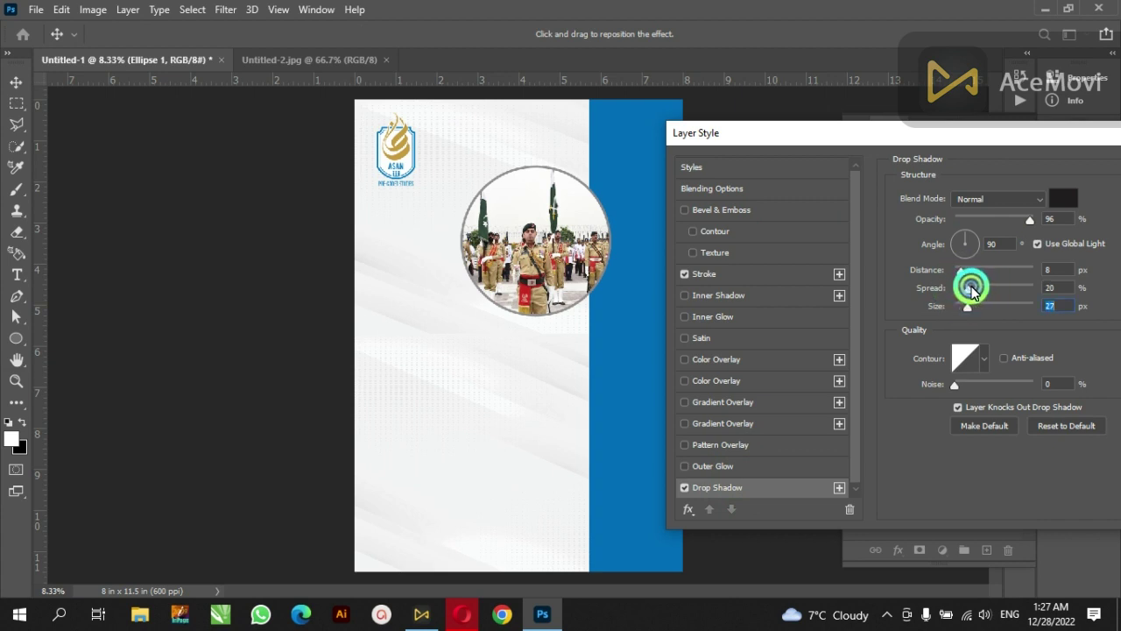
pyautogui.click(970, 273)
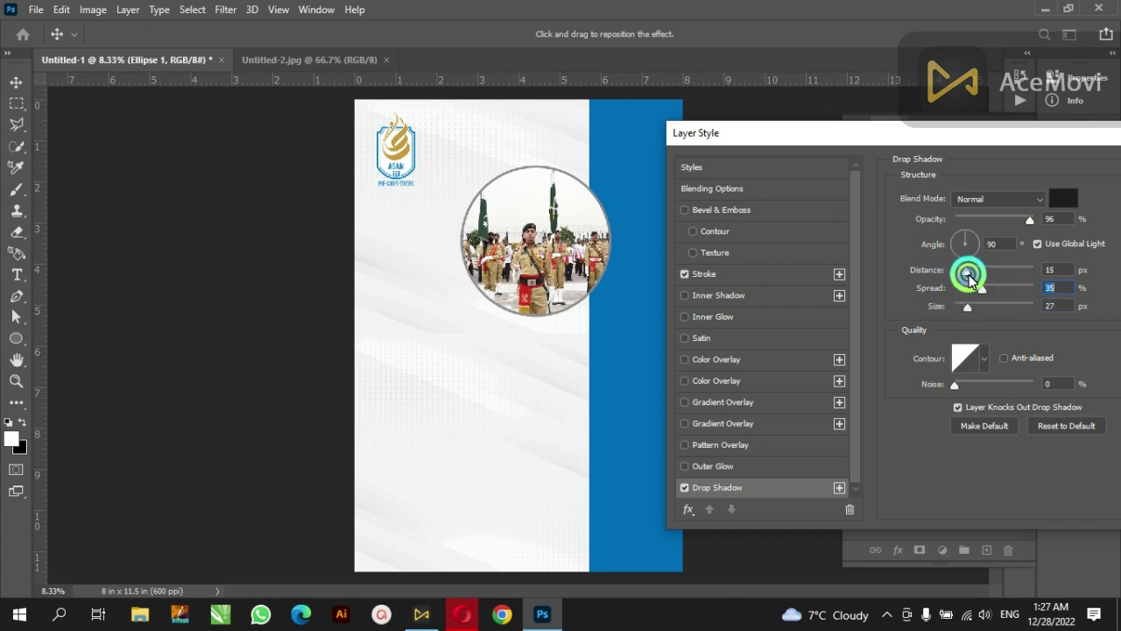
pyautogui.moveTo(980, 291)
pyautogui.mouseDown()
pyautogui.moveTo(964, 304)
pyautogui.moveTo(982, 306)
pyautogui.mouseUp()
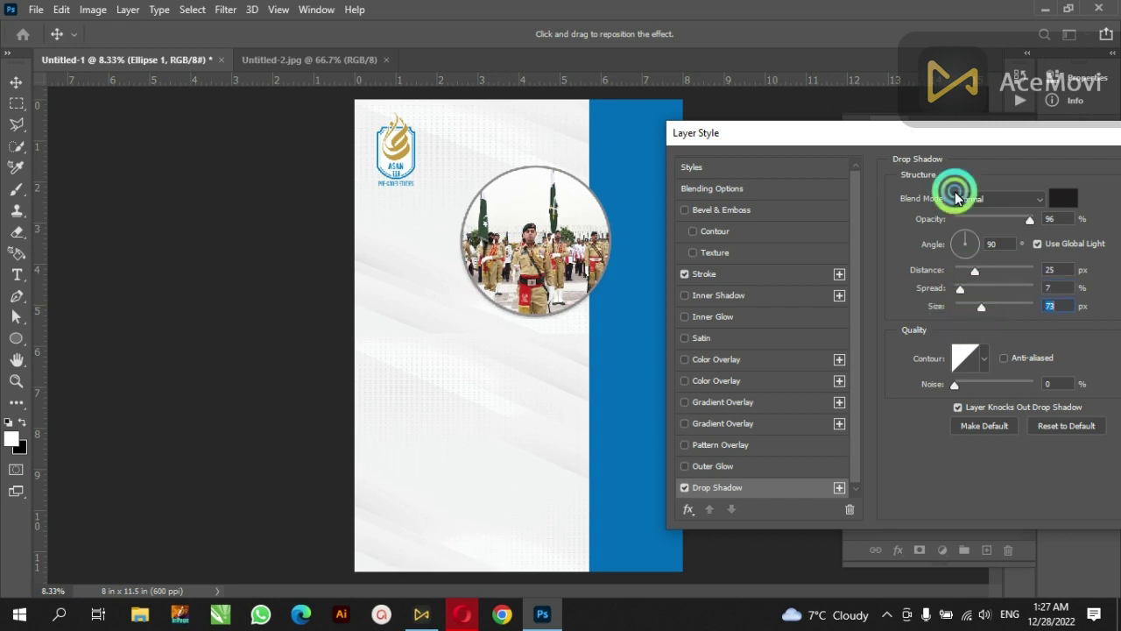
pyautogui.moveTo(936, 143); pyautogui.dragTo(781, 190)
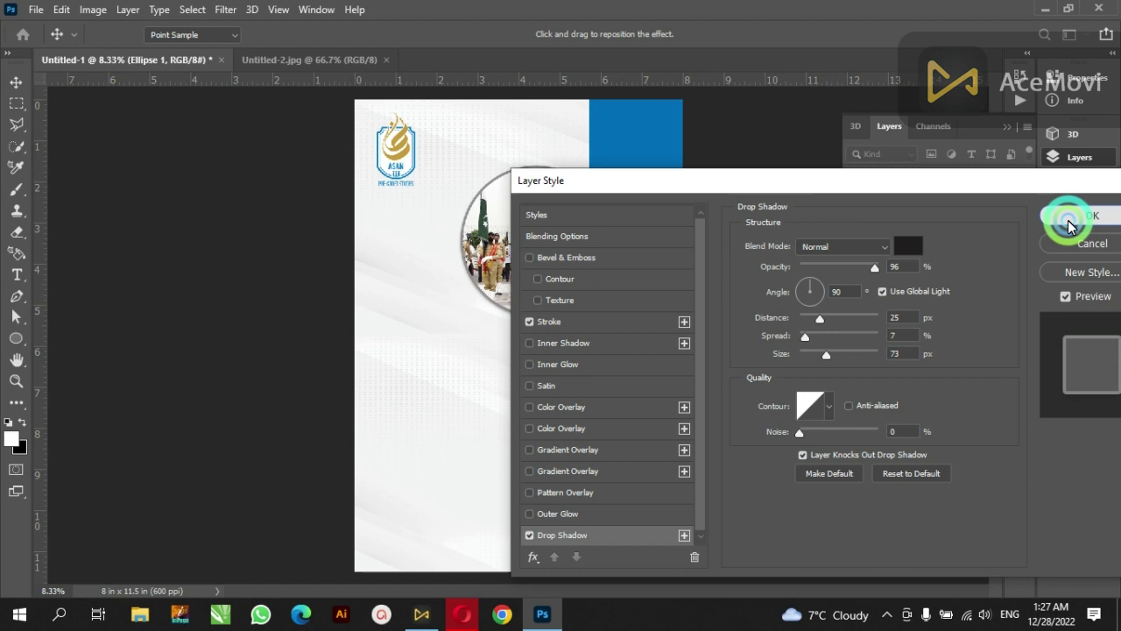
pyautogui.press('Return')
pyautogui.click(533, 220)
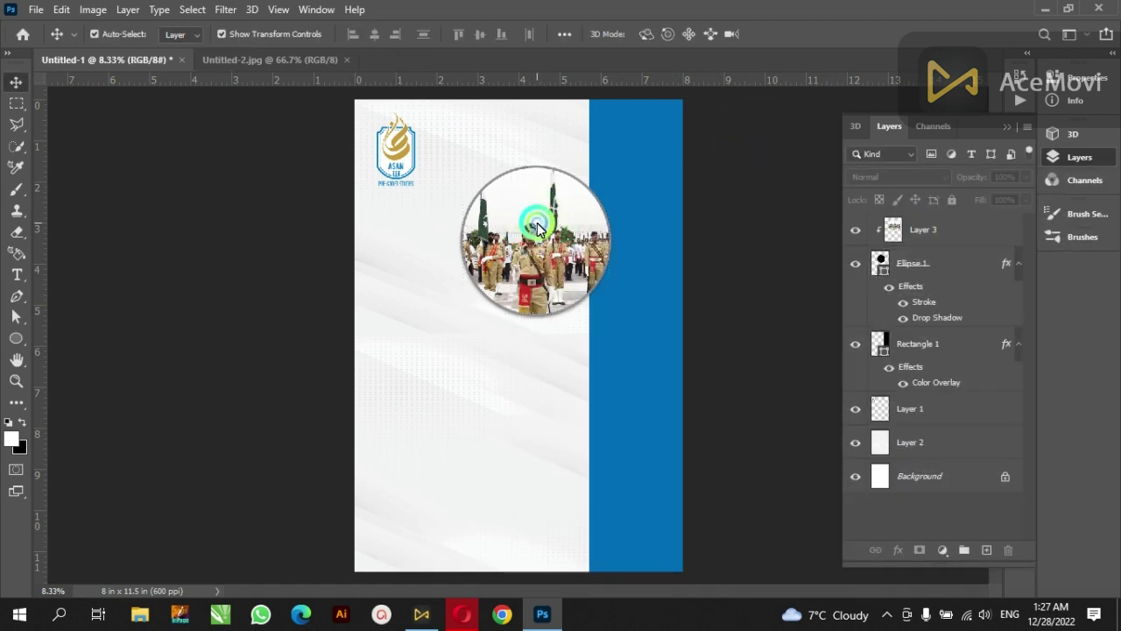
# Step: Nudge the parade photo inside its circle and close the file browser
pyautogui.moveTo(594, 235); pyautogui.dragTo(594, 242)
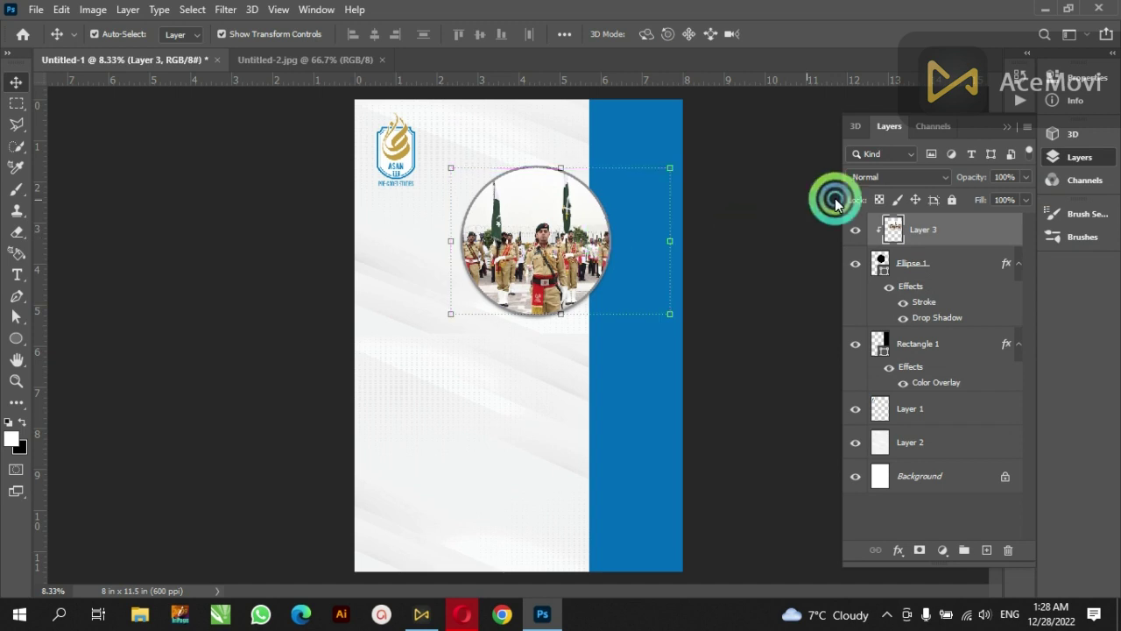
pyautogui.click(738, 204)
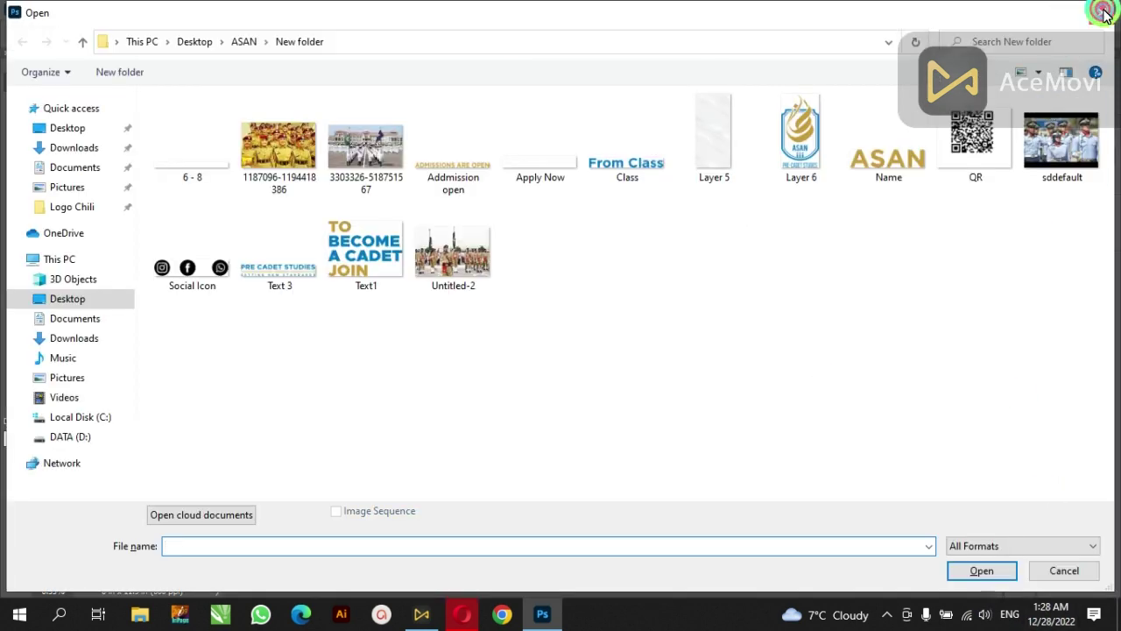
pyautogui.click(1102, 11)
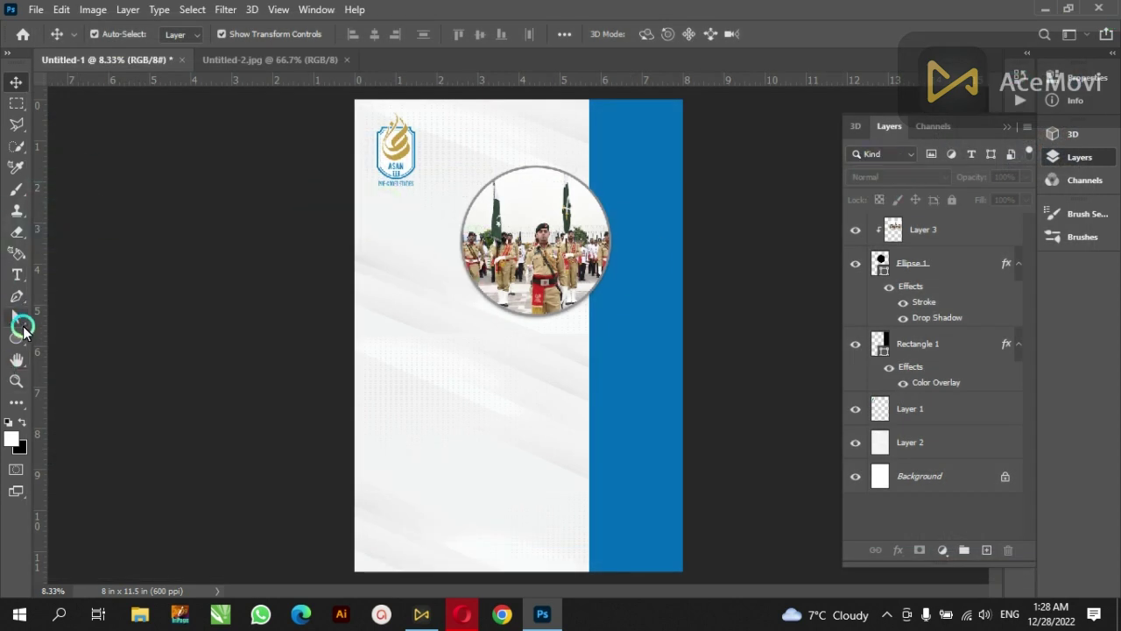
# Step: Draw a second white circle above the photo circle and scale it to 130%
pyautogui.click(16, 336)
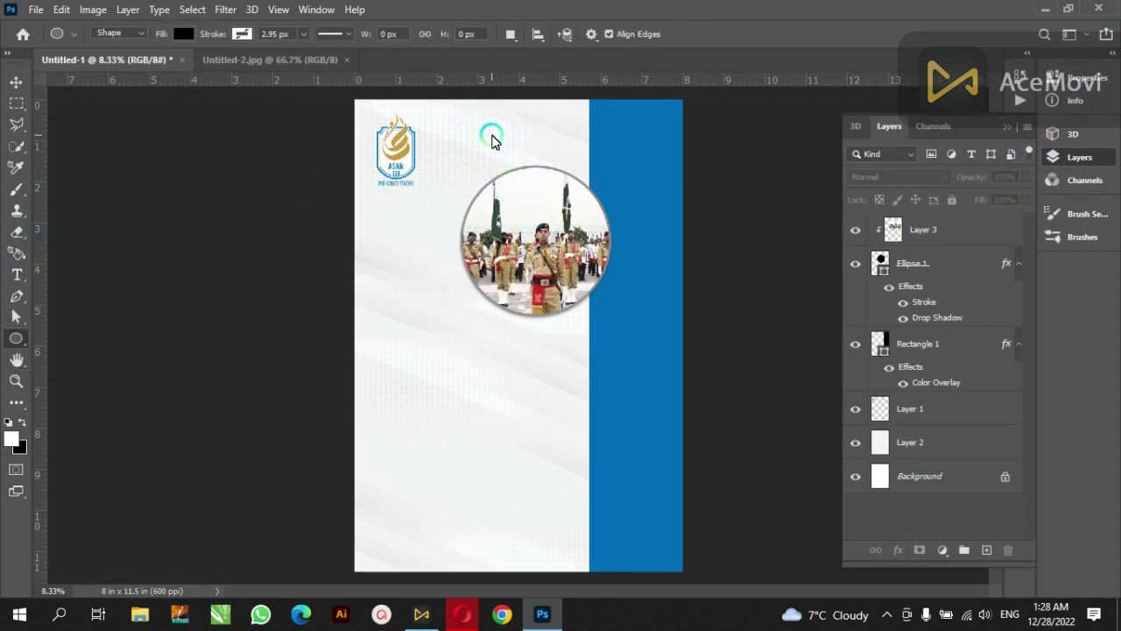
pyautogui.moveTo(489, 141); pyautogui.dragTo(530, 191)
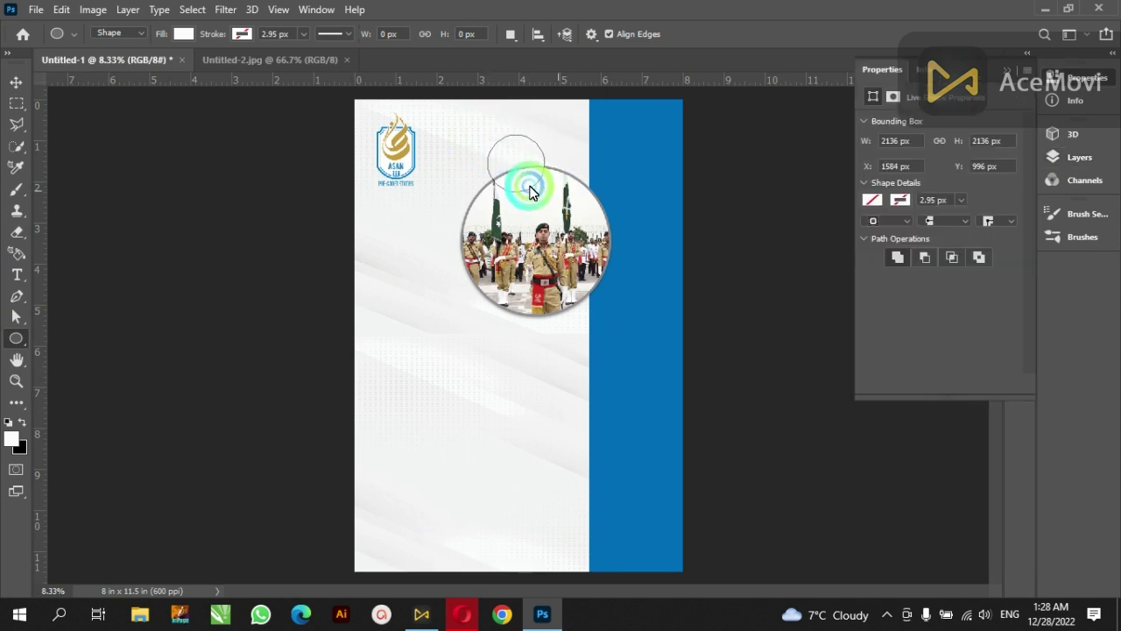
pyautogui.click(16, 81)
pyautogui.moveTo(546, 136)
pyautogui.mouseDown()
pyautogui.moveTo(564, 137)
pyautogui.moveTo(564, 150)
pyautogui.mouseUp()
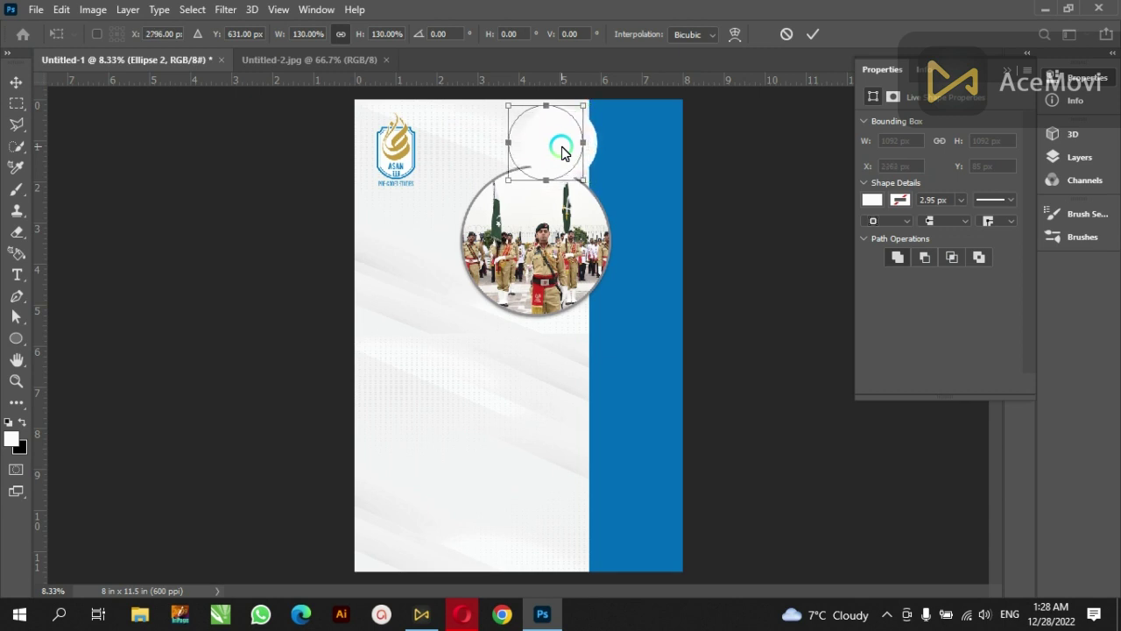
pyautogui.click(746, 221)
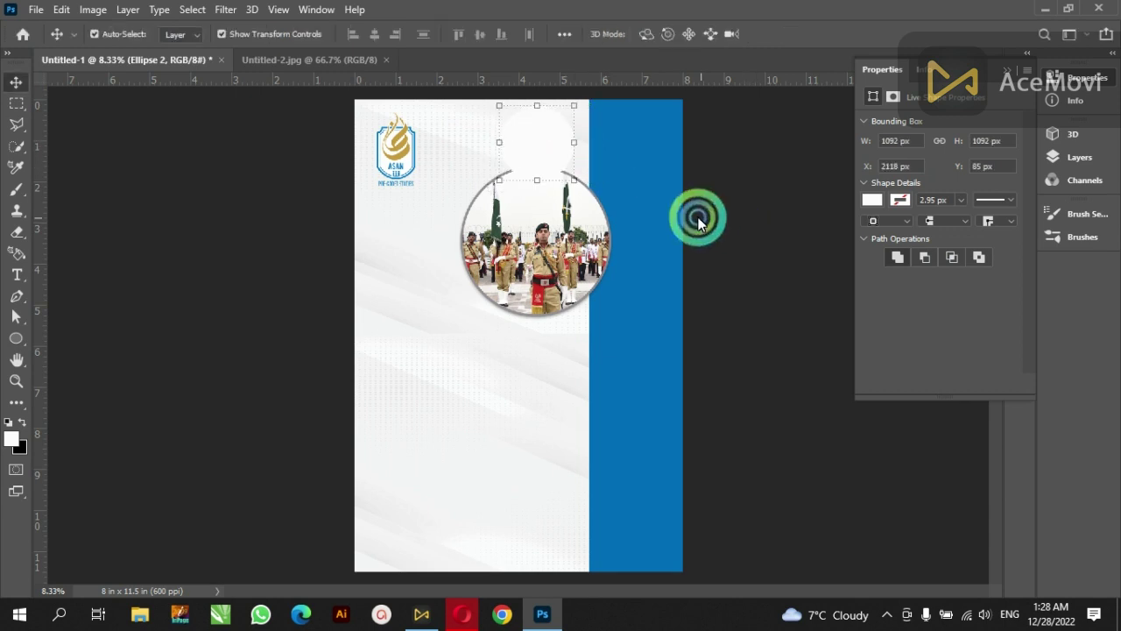
pyautogui.click(387, 59)
# Step: Open 1187096-1194418386.jpg and drag the cadets photo into the flyer as Layer 4
pyautogui.press('ctrl')
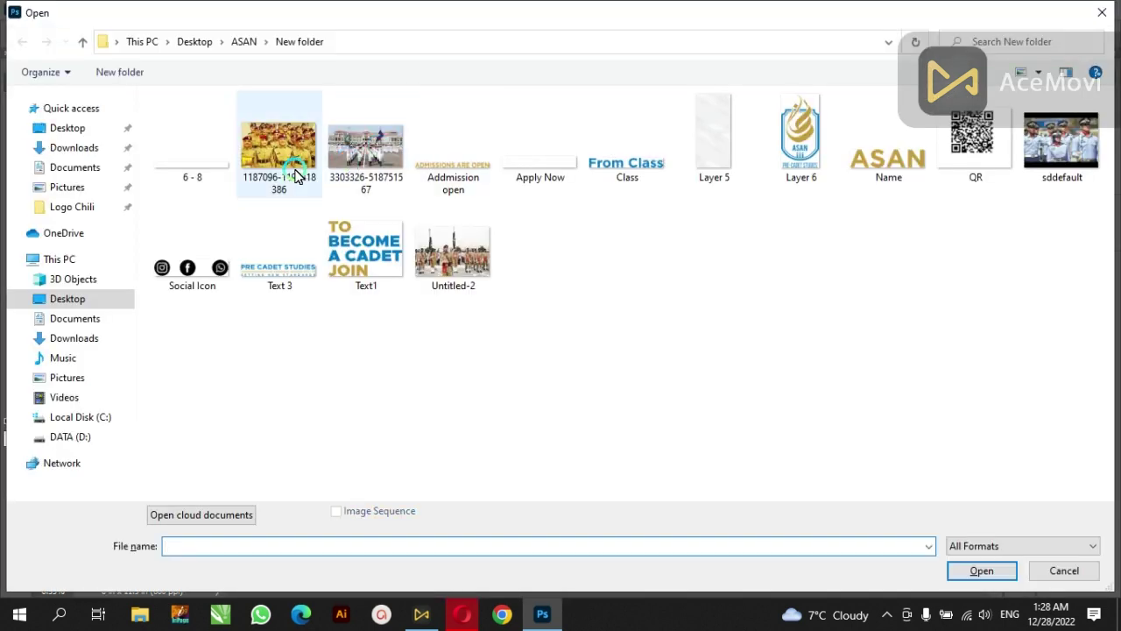
pyautogui.doubleClick(280, 153)
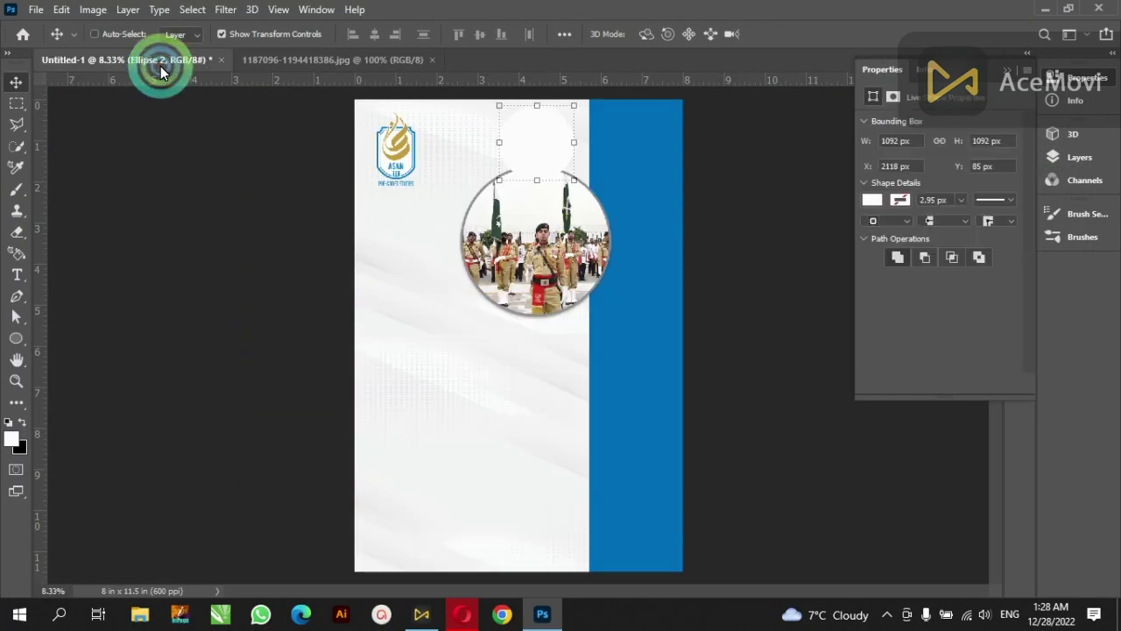
pyautogui.moveTo(163, 61); pyautogui.dragTo(314, 205)
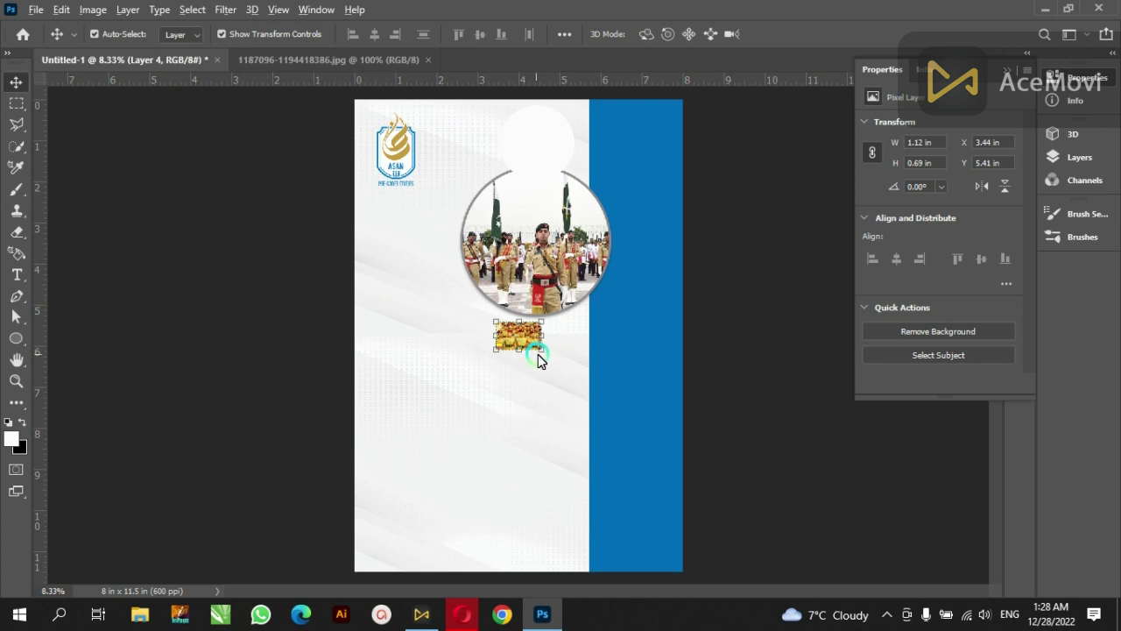
# Step: Enlarge the cadets photo and move it up over the small top circle
pyautogui.moveTo(544, 355); pyautogui.dragTo(596, 396)
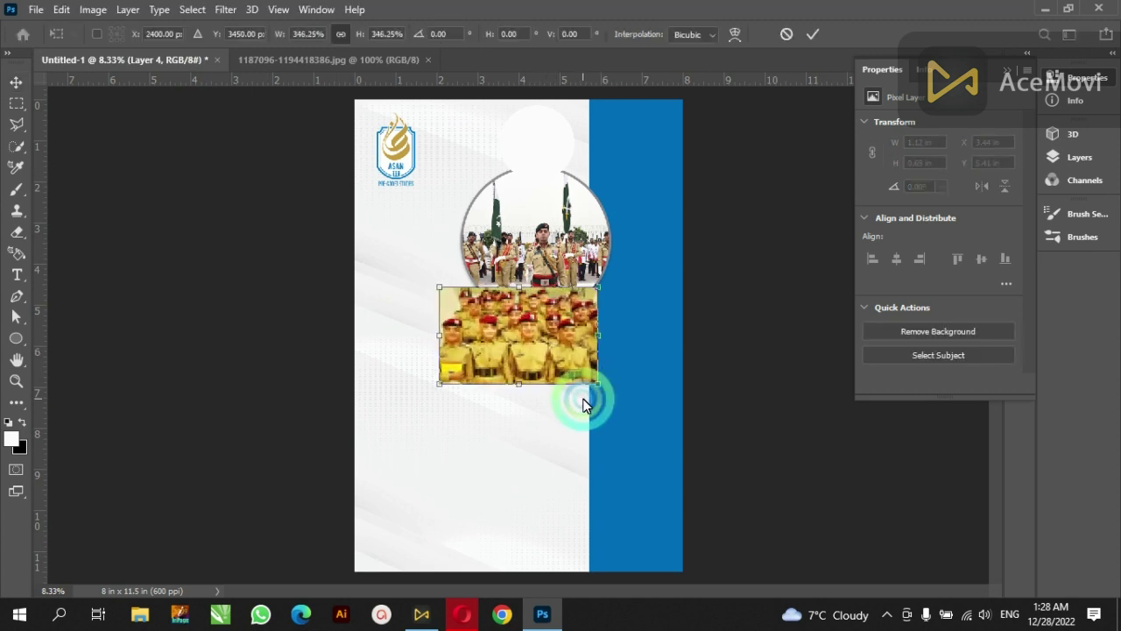
pyautogui.press('Return')
pyautogui.moveTo(520, 349); pyautogui.dragTo(543, 182)
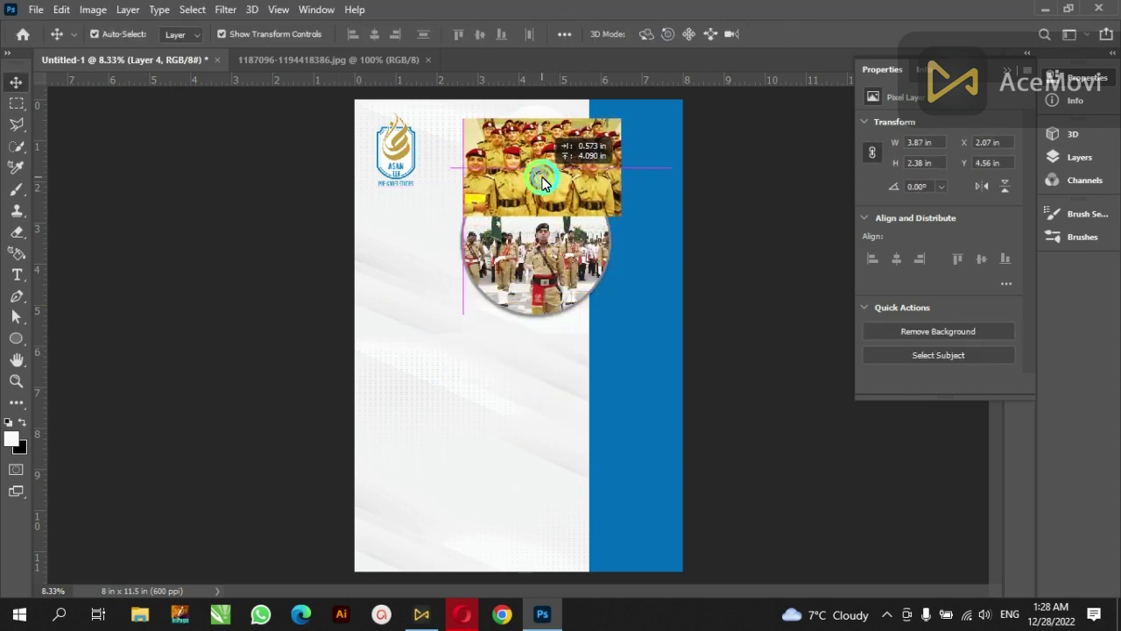
pyautogui.click(525, 133)
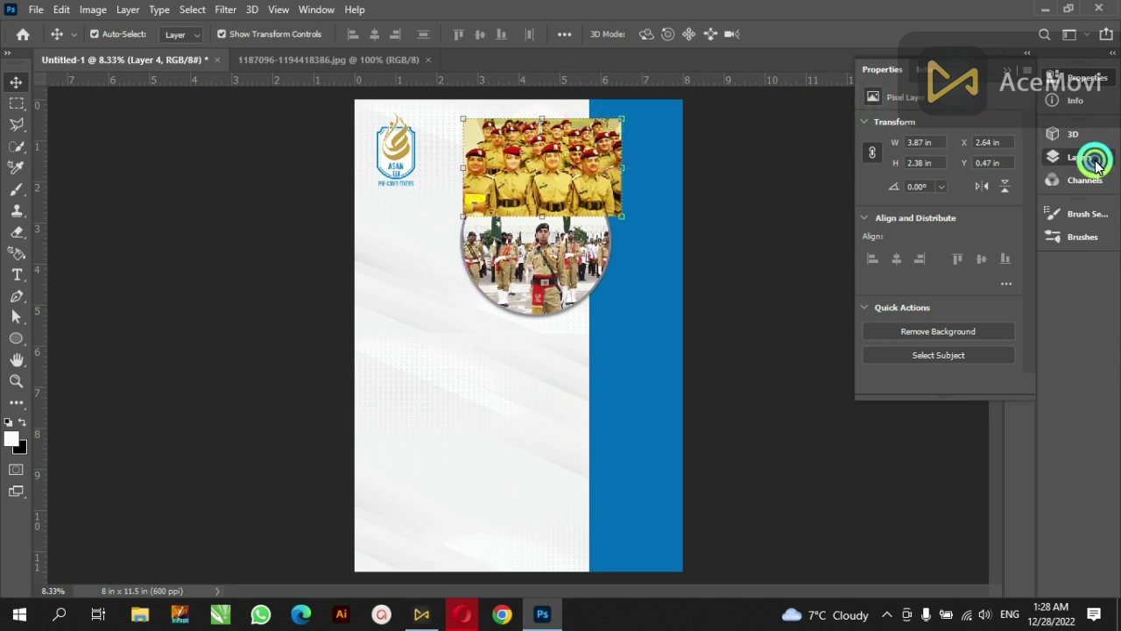
pyautogui.click(1095, 165)
# Step: Clip the cadets photo into Ellipse 2 and shrink it to about 74% to fit
pyautogui.rightClick(958, 220)
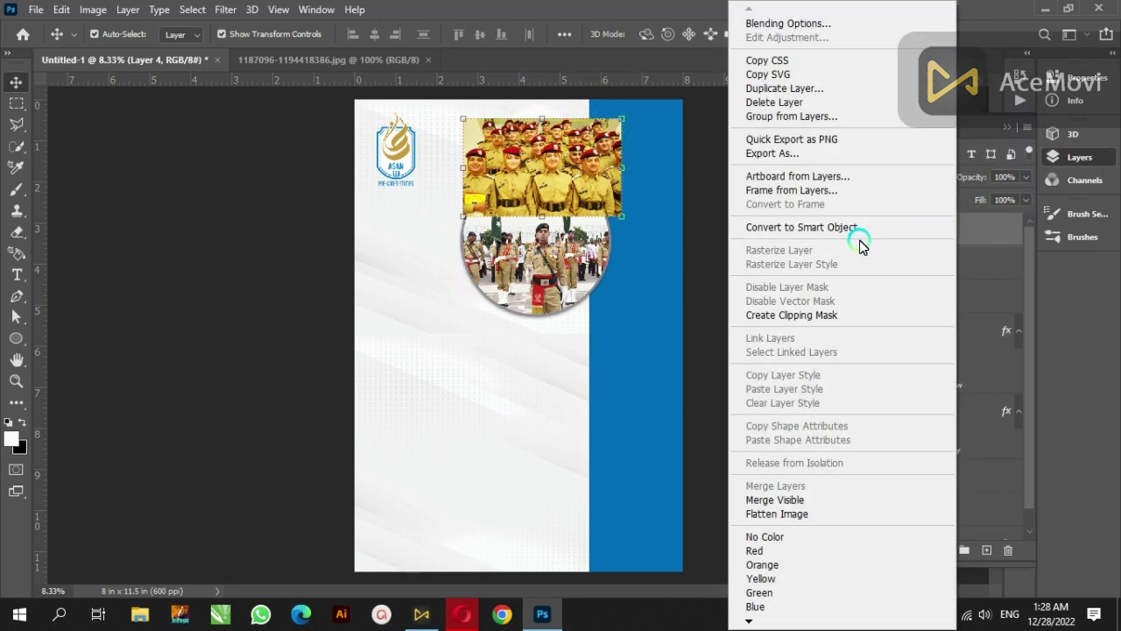
pyautogui.click(846, 315)
pyautogui.moveTo(537, 120); pyautogui.dragTo(537, 132)
pyautogui.click(621, 202)
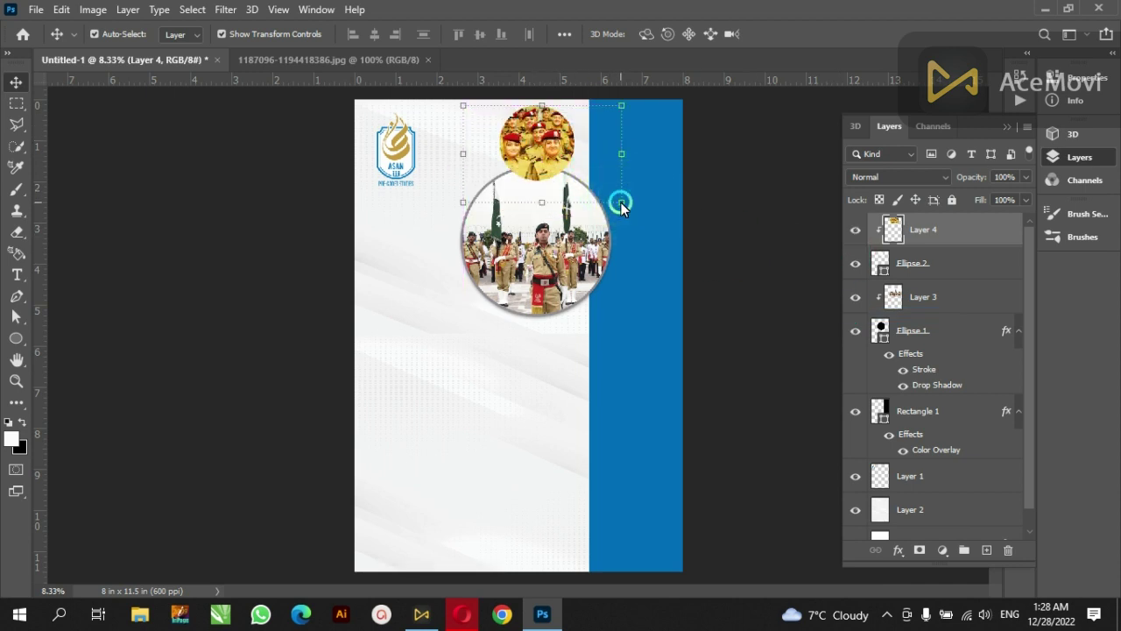
pyautogui.moveTo(621, 203); pyautogui.dragTo(579, 174)
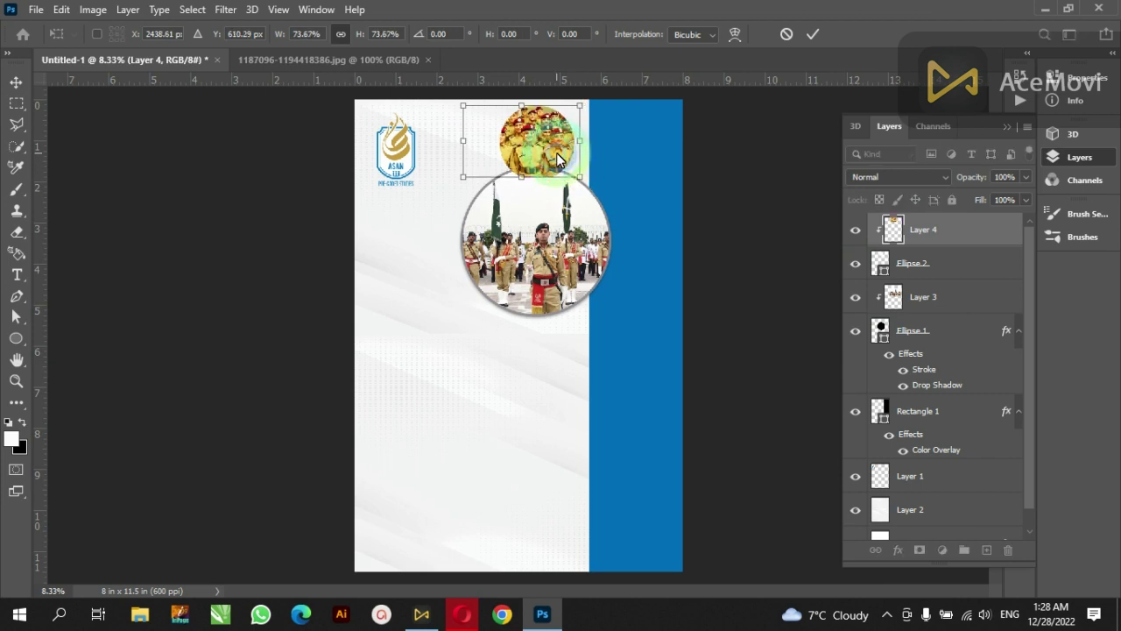
pyautogui.press('Return')
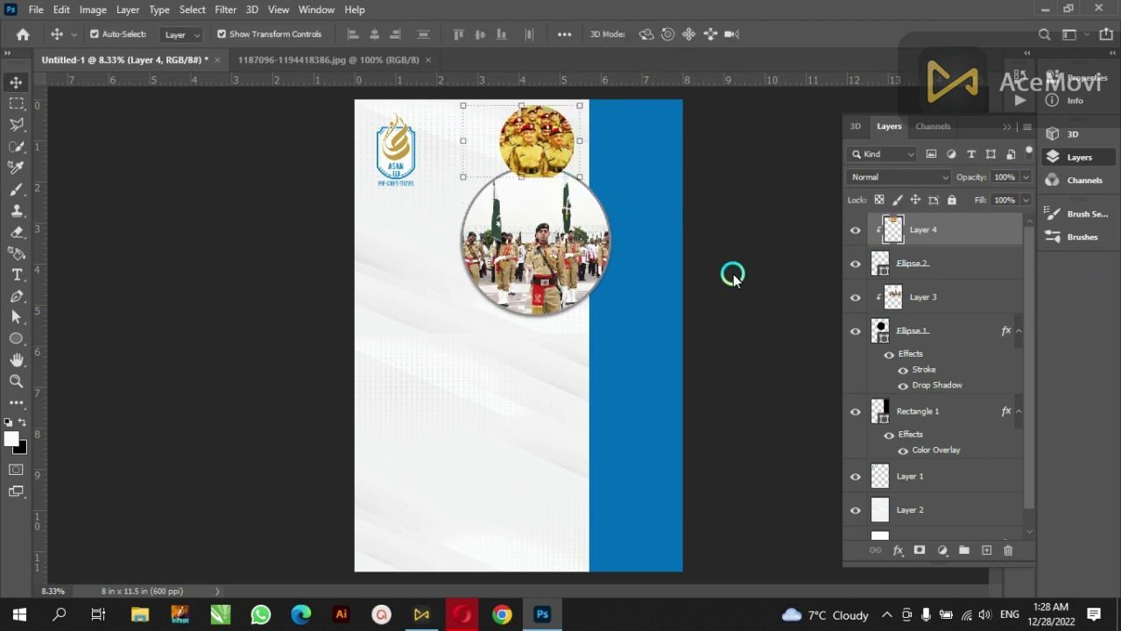
pyautogui.click(490, 263)
# Step: Copy Ellipse 1's grey stroke and drop shadow style and paste it onto Ellipse 2
pyautogui.rightClick(969, 298)
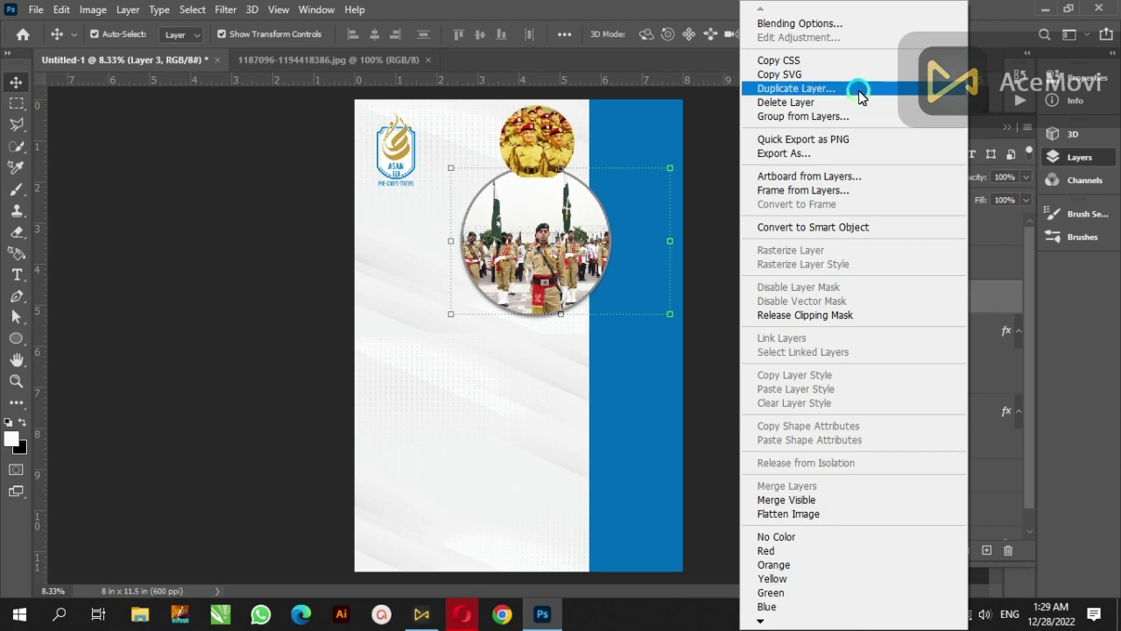
pyautogui.click(707, 240)
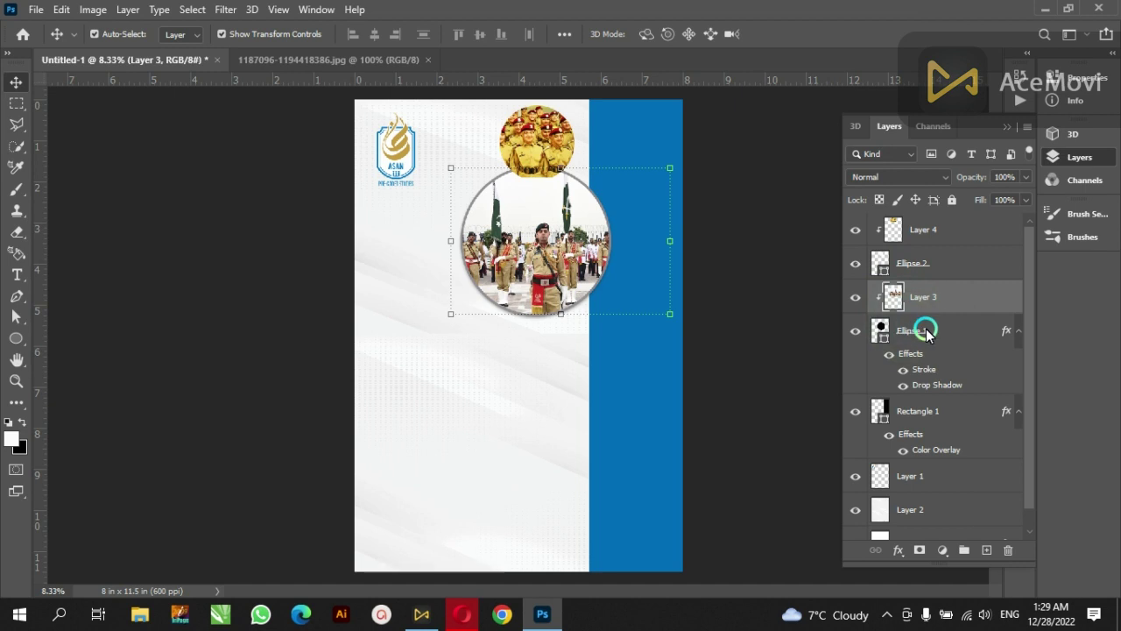
pyautogui.click(992, 332)
pyautogui.rightClick(991, 331)
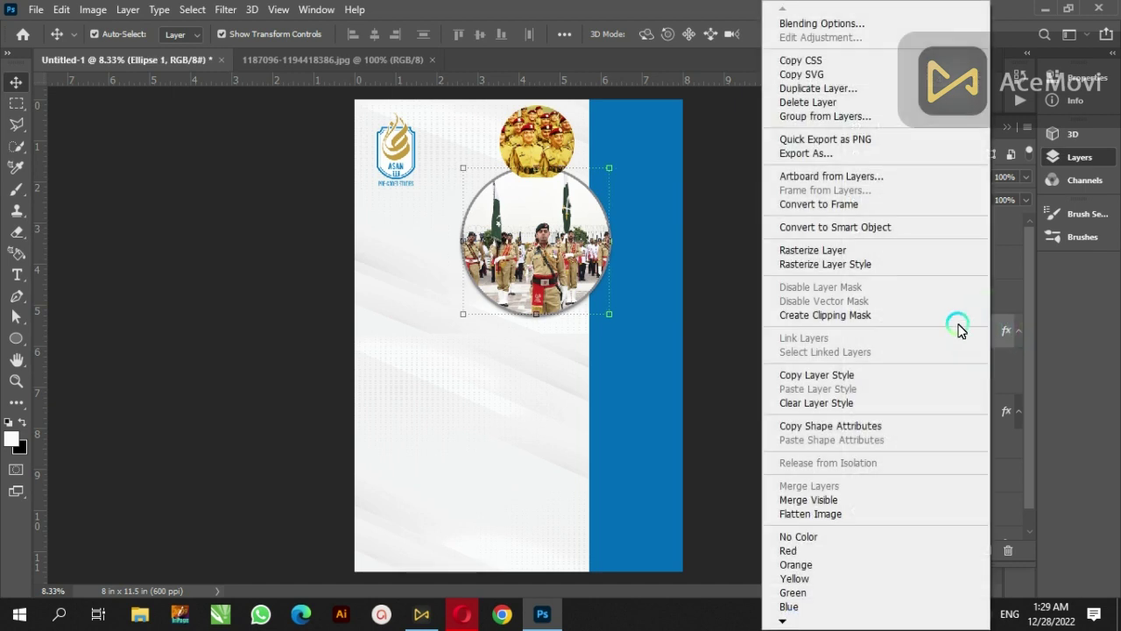
pyautogui.click(876, 375)
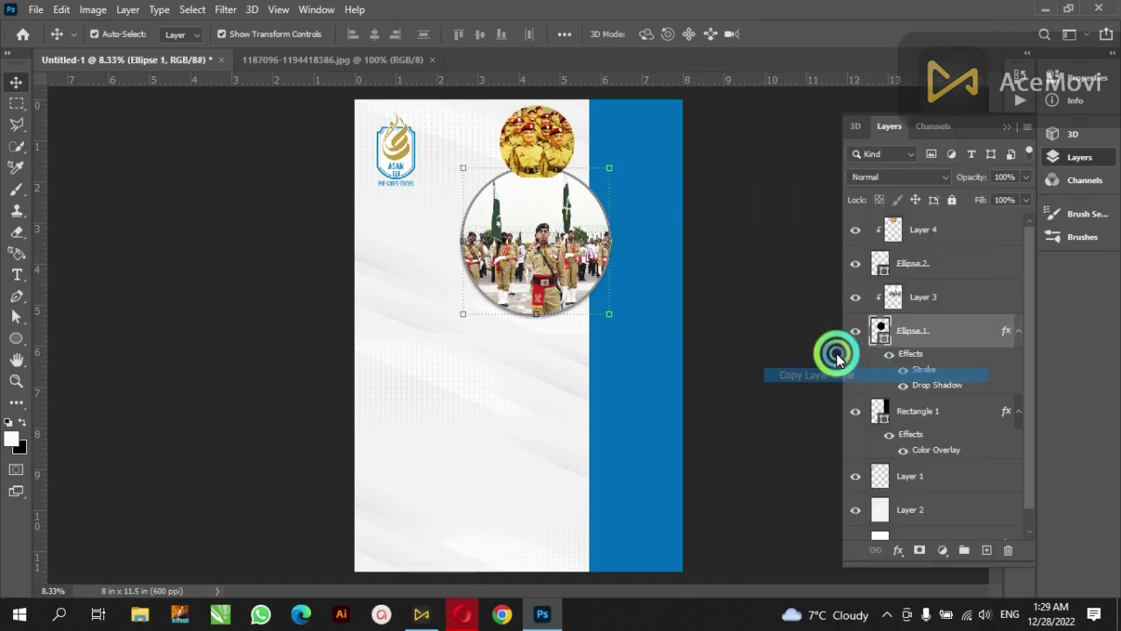
pyautogui.click(972, 260)
pyautogui.rightClick(973, 258)
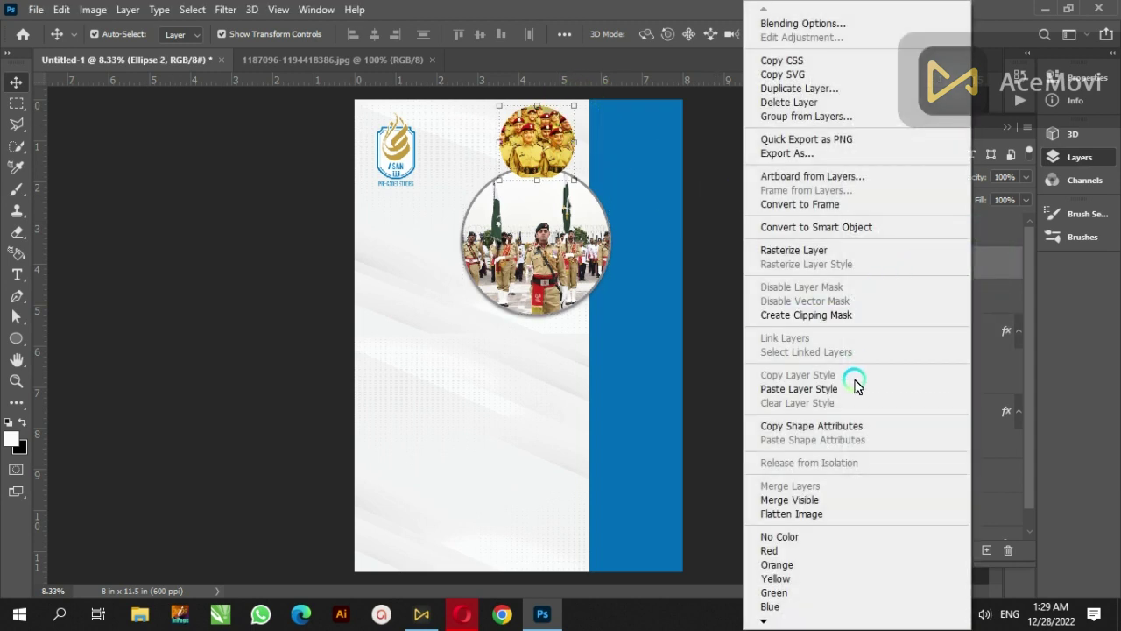
pyautogui.click(856, 387)
pyautogui.click(745, 218)
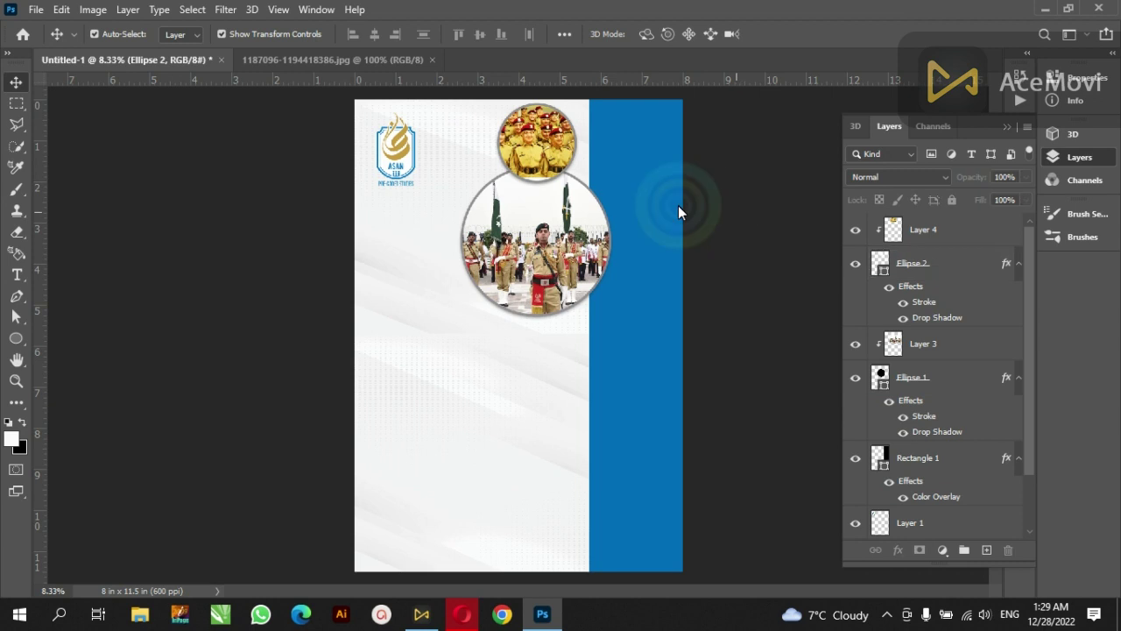
pyautogui.click(563, 164)
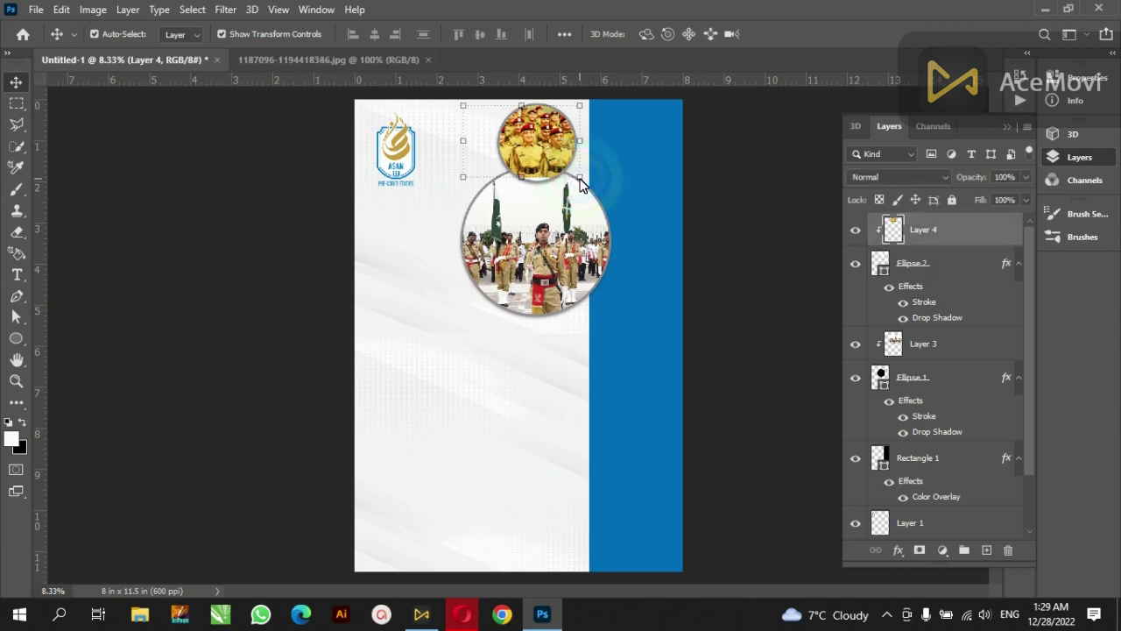
# Step: Link the cadets photo with Ellipse 2 and enlarge the top circle to about 105%
pyautogui.click(961, 267)
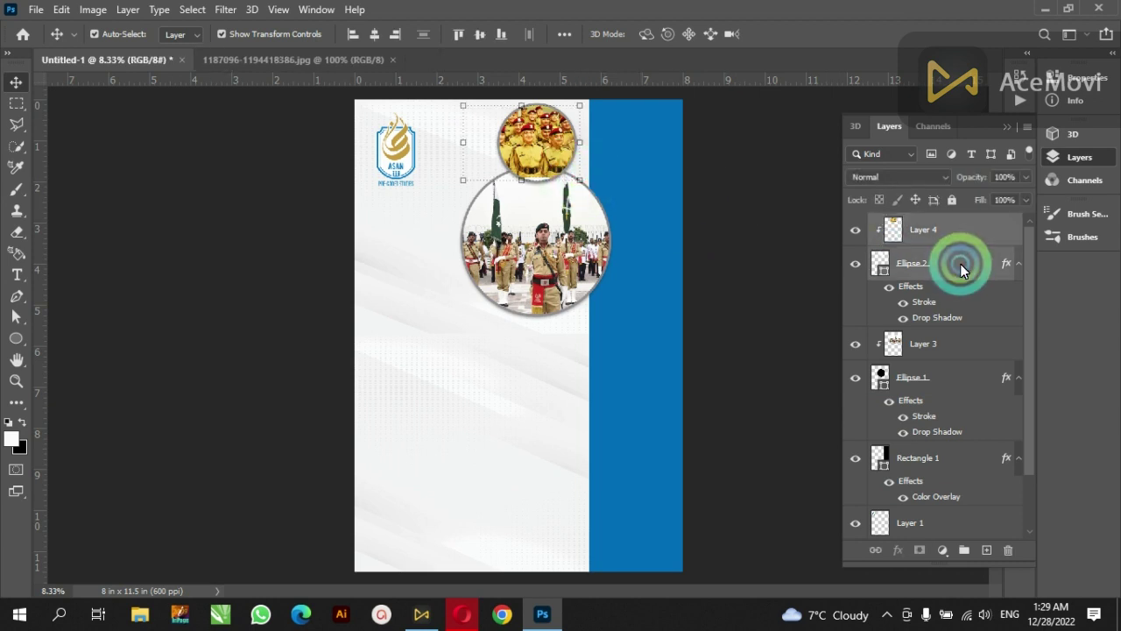
pyautogui.rightClick(953, 273)
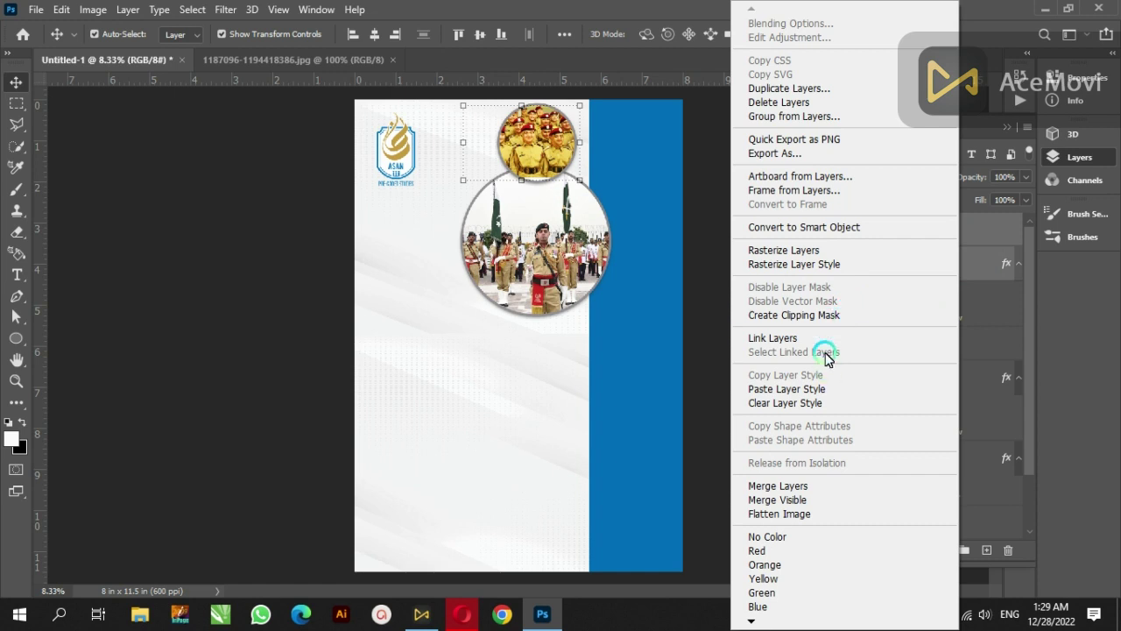
pyautogui.click(779, 338)
pyautogui.moveTo(578, 181); pyautogui.dragTo(581, 194)
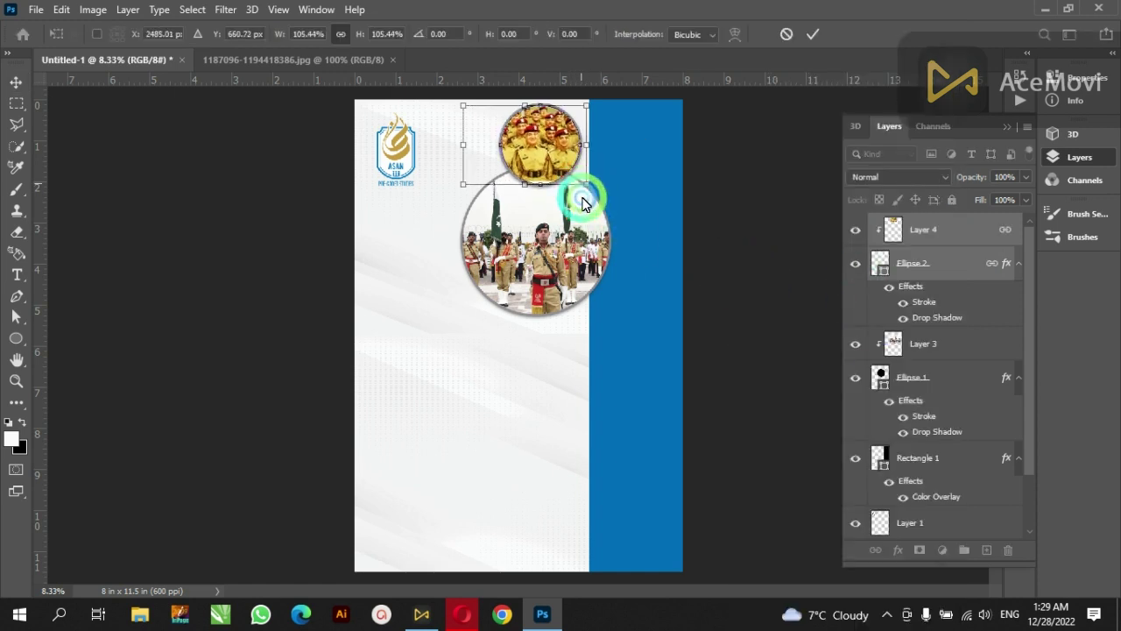
pyautogui.click(563, 302)
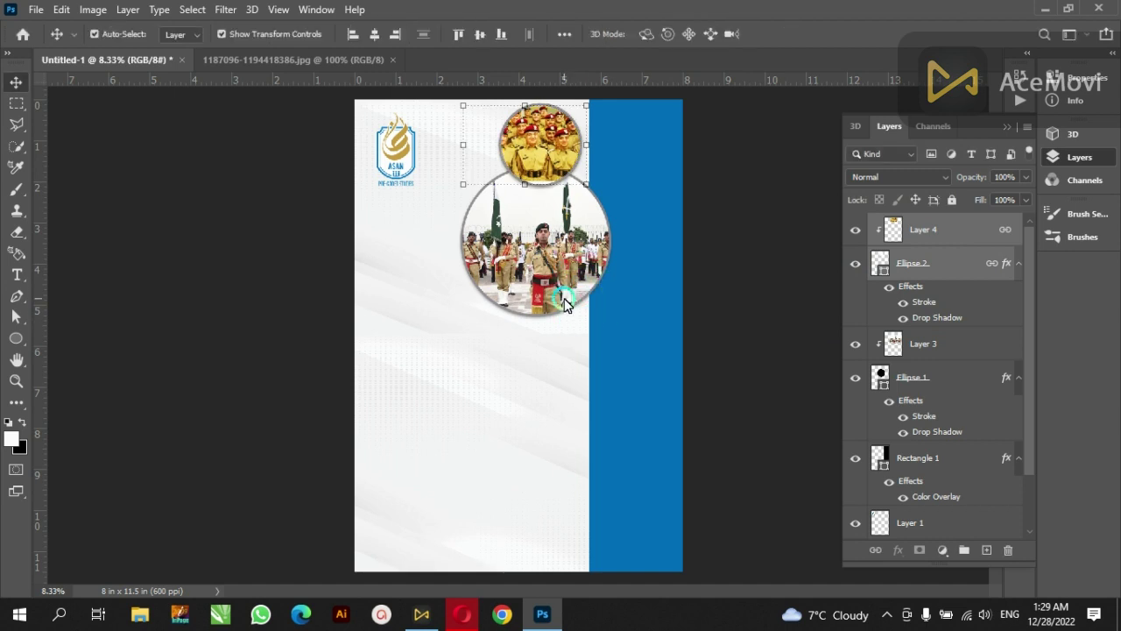
# Step: Link the parade photo Layer 3 with its Ellipse 1 circle
pyautogui.click(946, 352)
pyautogui.click(935, 375)
pyautogui.rightClick(935, 375)
pyautogui.click(954, 357)
pyautogui.click(955, 353)
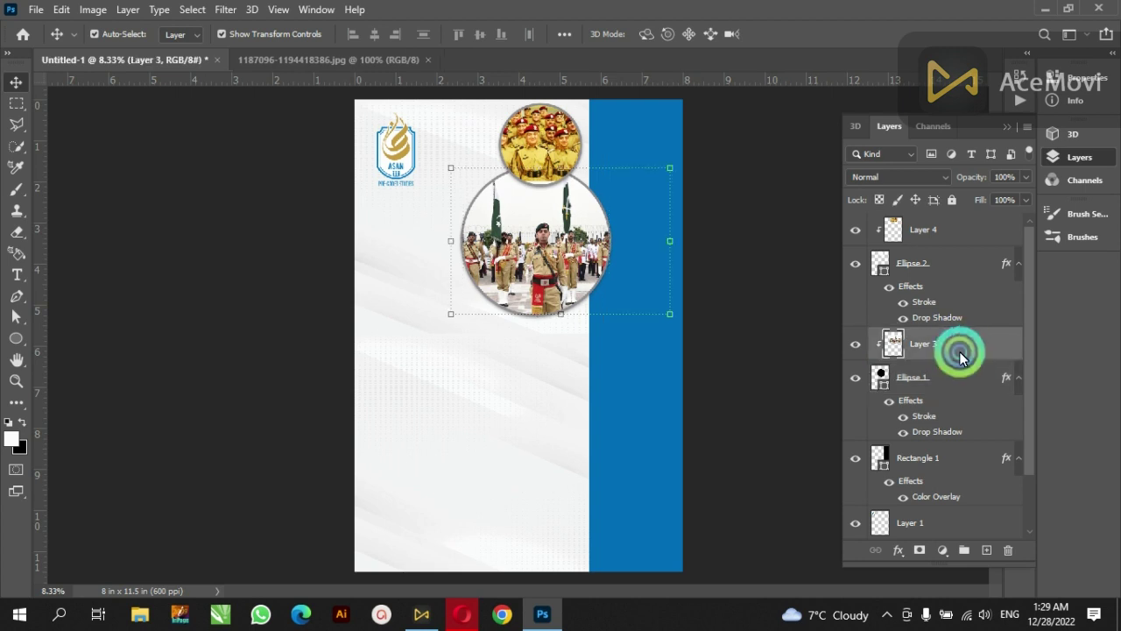
pyautogui.keyDown('shift'); pyautogui.click(958, 376); pyautogui.keyUp('shift')
pyautogui.rightClick(959, 376)
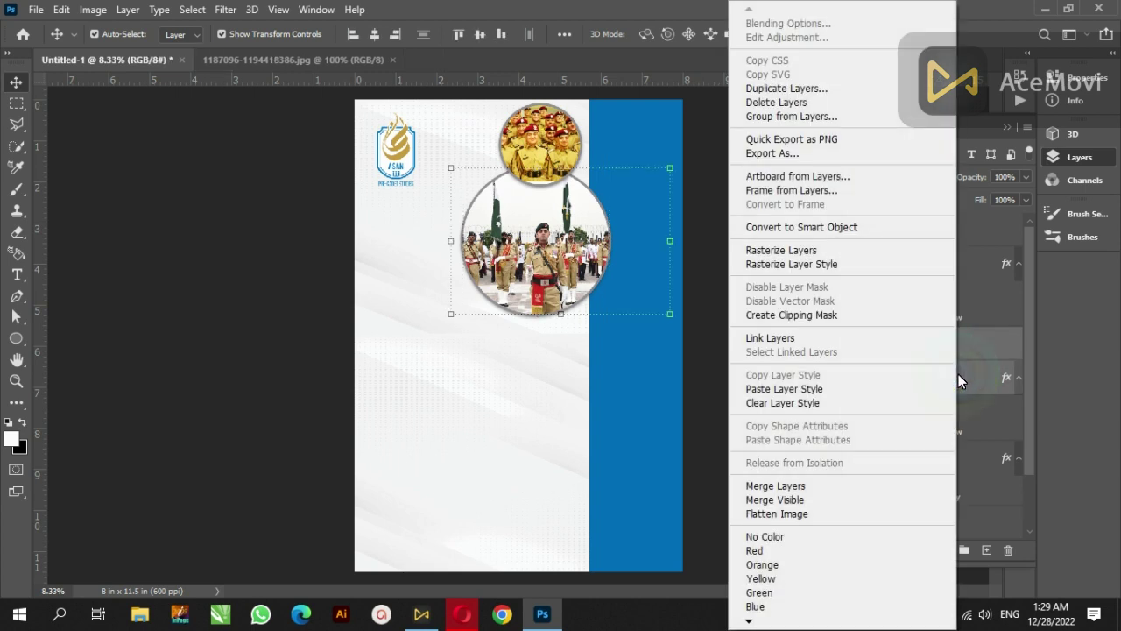
pyautogui.click(818, 338)
# Step: Place a copy of the small cadets photo circle to the right on the blue band
pyautogui.click(583, 152)
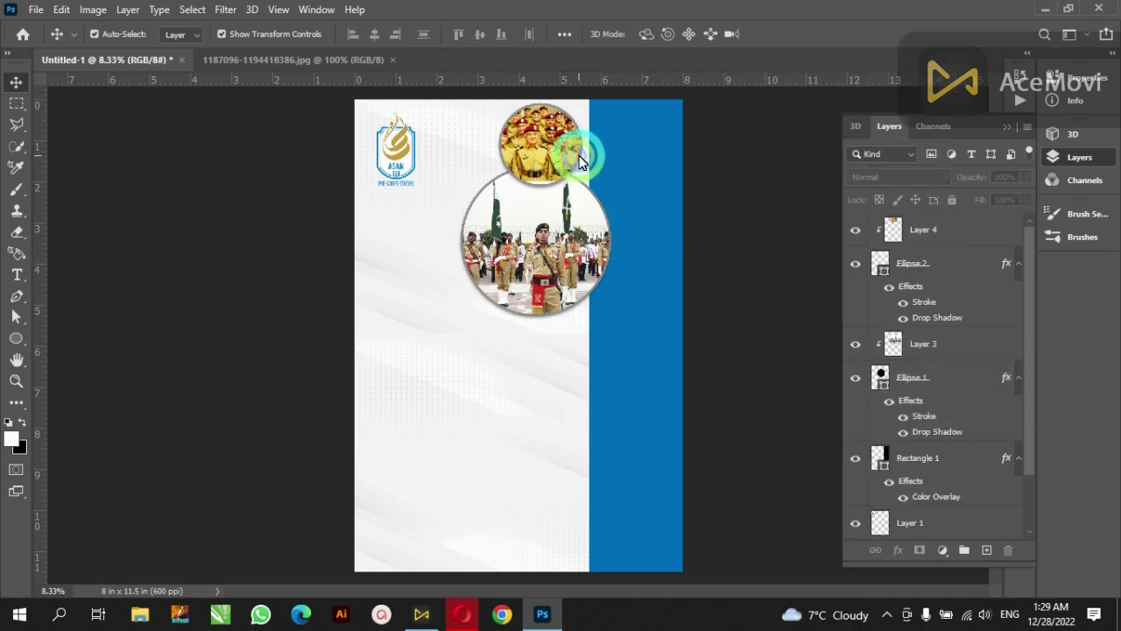
pyautogui.moveTo(573, 155)
pyautogui.mouseDown()
pyautogui.moveTo(653, 249)
pyautogui.moveTo(641, 227)
pyautogui.mouseUp()
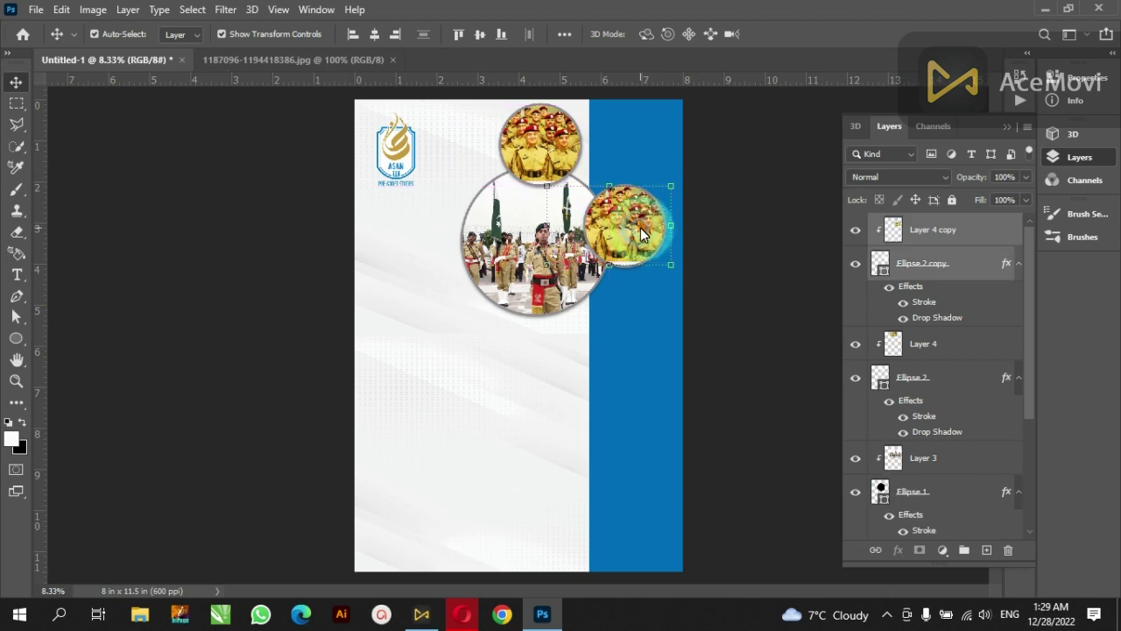
pyautogui.click(744, 219)
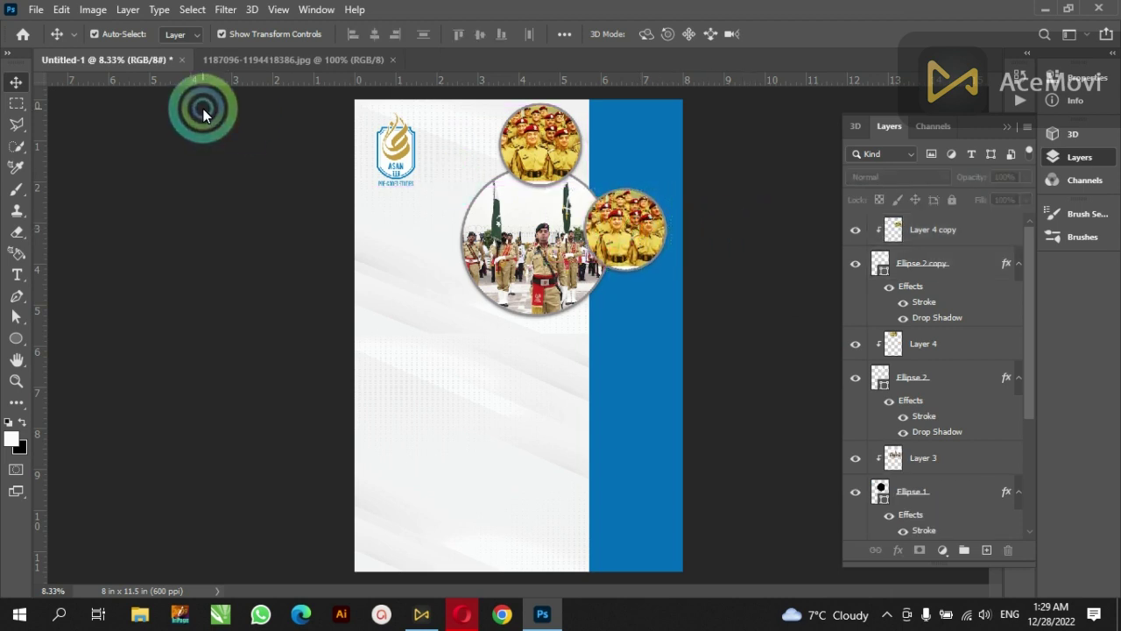
# Step: Close the cadets photo tab and open 3303326-518751567.jpeg as a new document
pyautogui.click(393, 59)
pyautogui.press('ctrl')
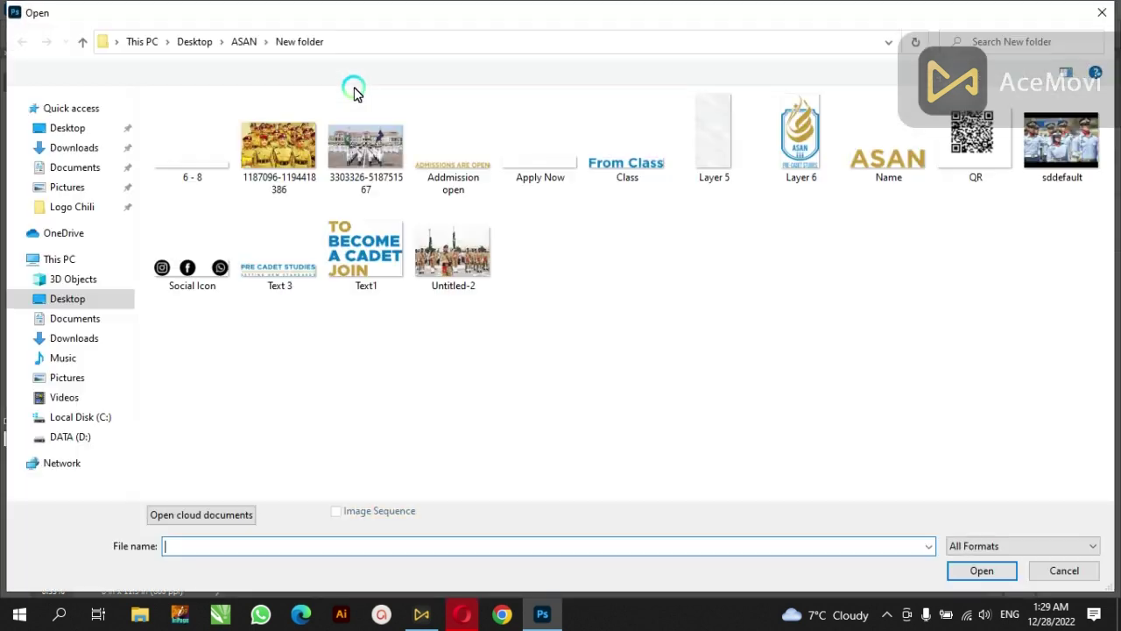
pyautogui.moveTo(364, 146)
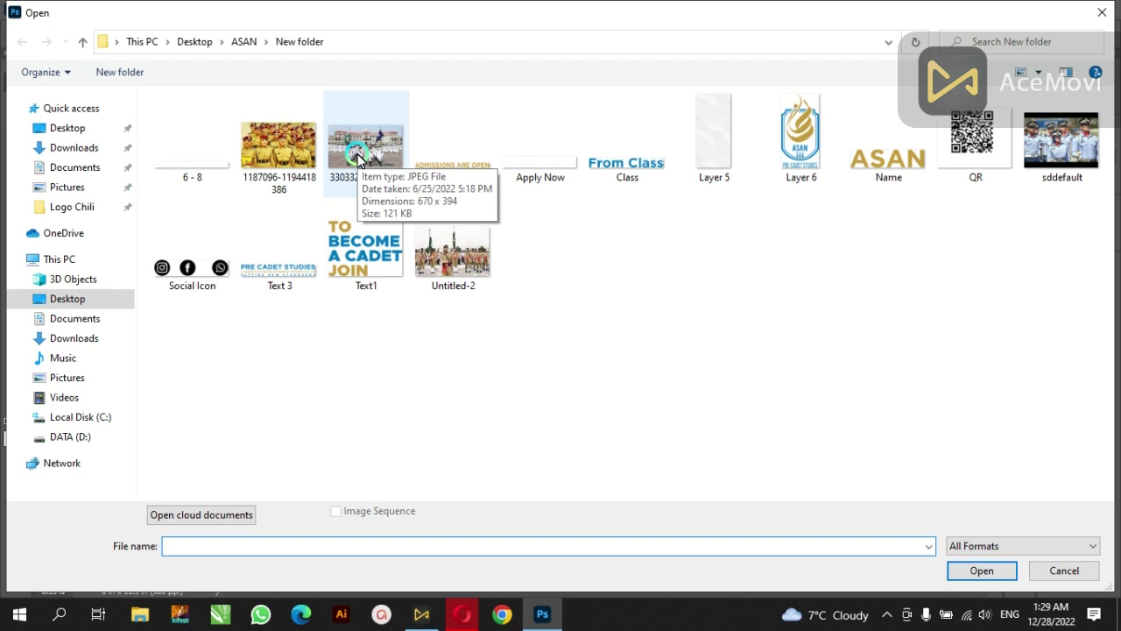
pyautogui.doubleClick(357, 156)
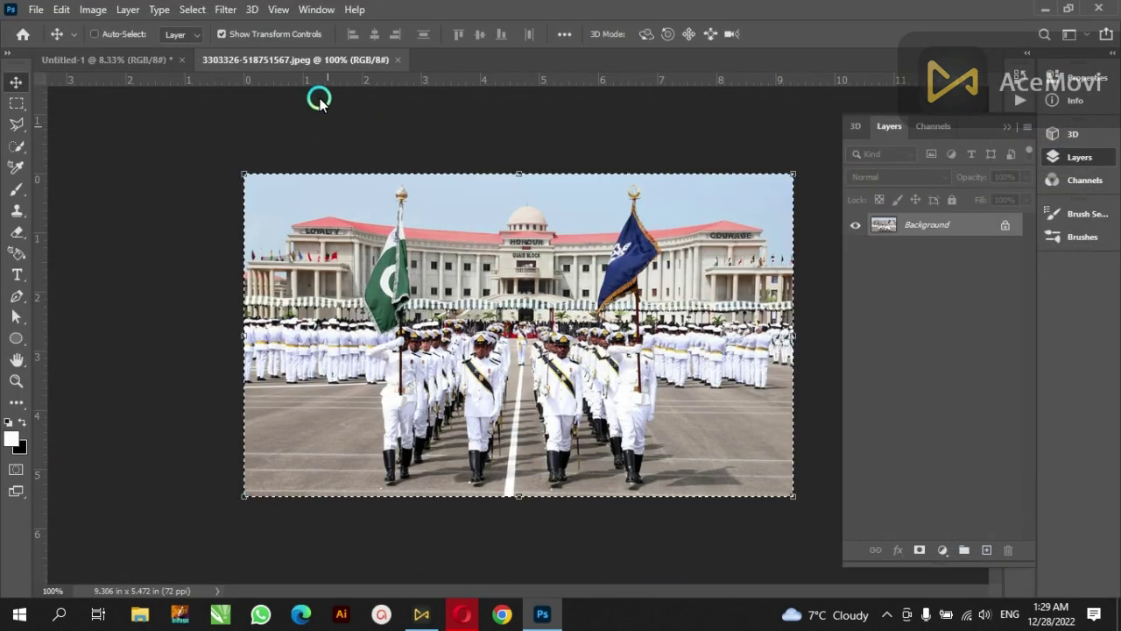
# Step: Bring the parade photo into the flyer as Layer 5, enlarge it and move it over the right circle
pyautogui.click(113, 66)
pyautogui.moveTo(114, 75); pyautogui.dragTo(194, 98)
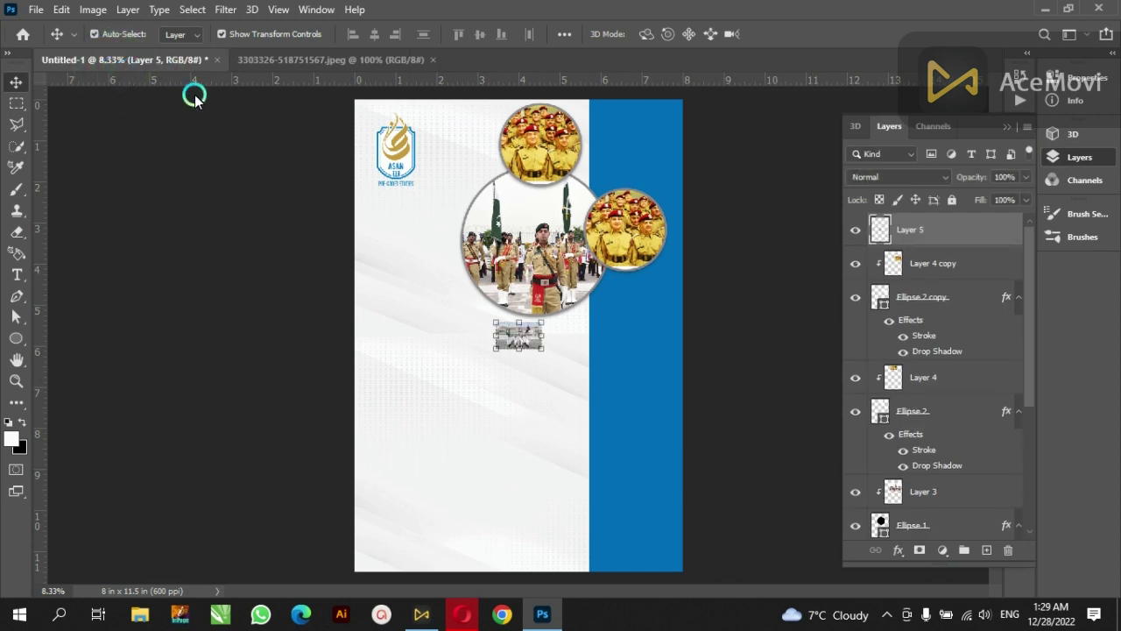
pyautogui.moveTo(537, 332); pyautogui.dragTo(599, 315)
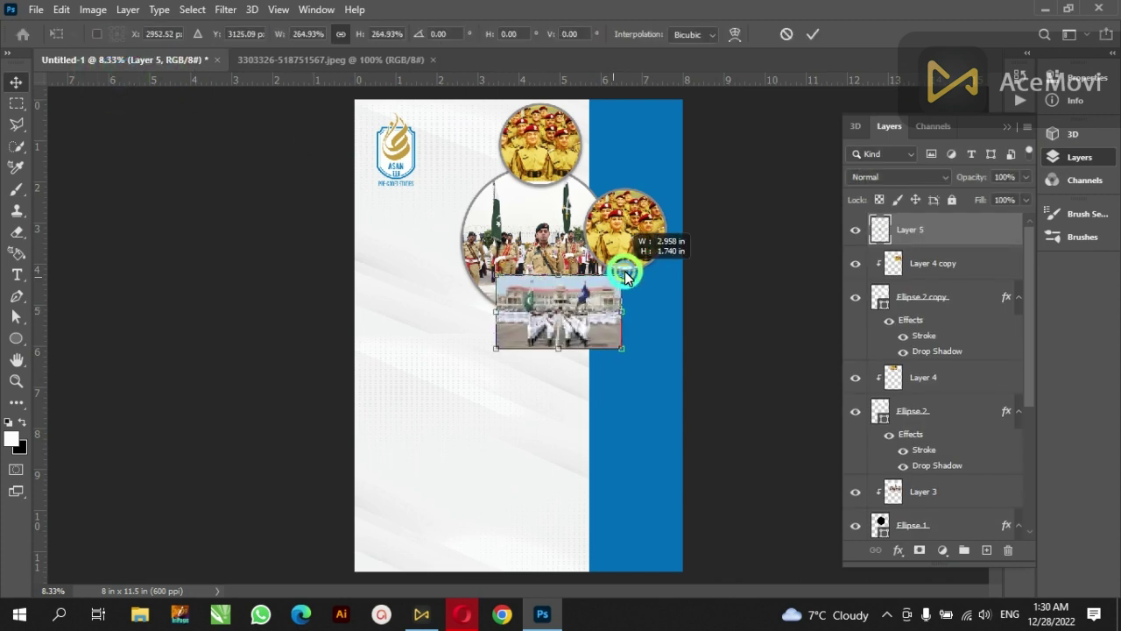
pyautogui.press('Return')
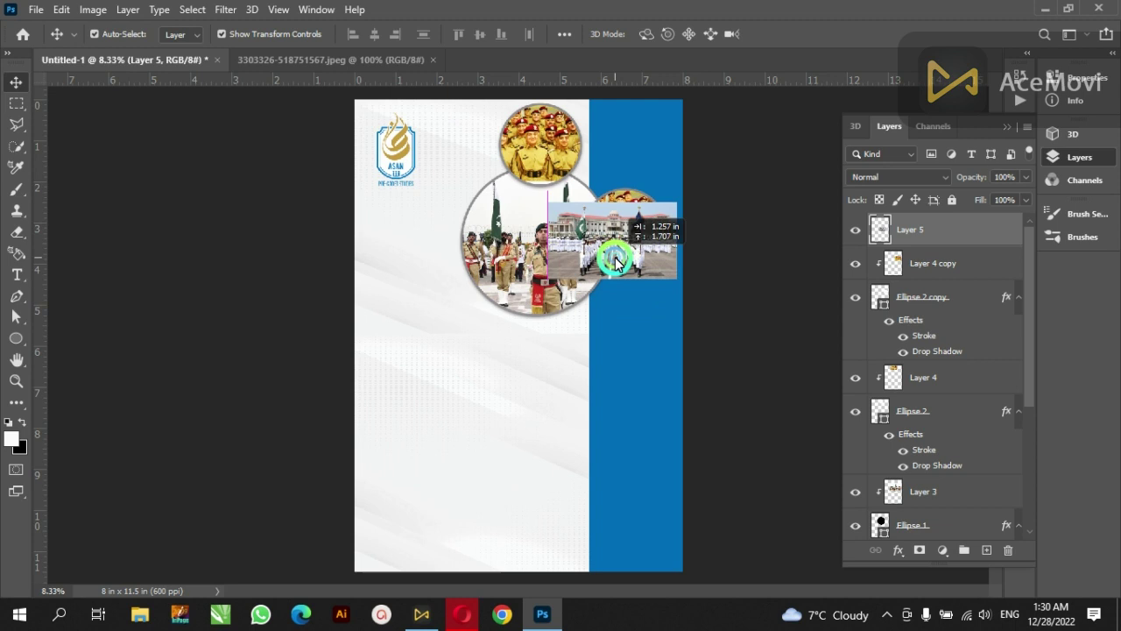
pyautogui.moveTo(598, 314); pyautogui.dragTo(651, 234)
# Step: Clip Layer 5 into the right-hand circle with a clipping mask
pyautogui.rightClick(987, 219)
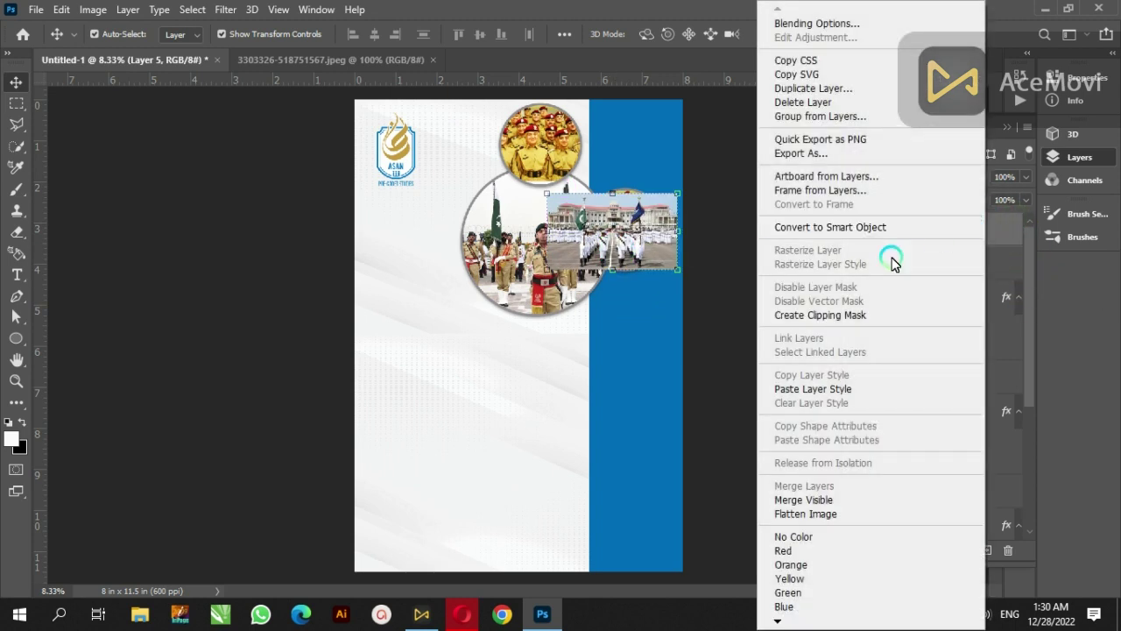
pyautogui.click(879, 315)
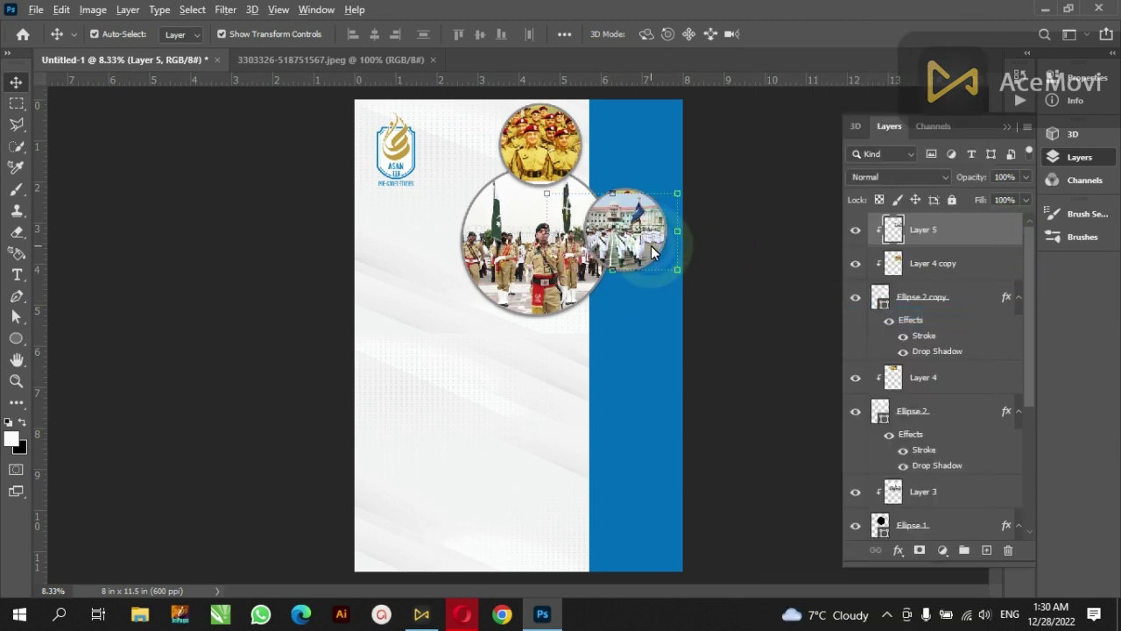
pyautogui.scroll(3, 651, 245)
pyautogui.scroll(1, 651, 245)
pyautogui.scroll(1, 651, 245)
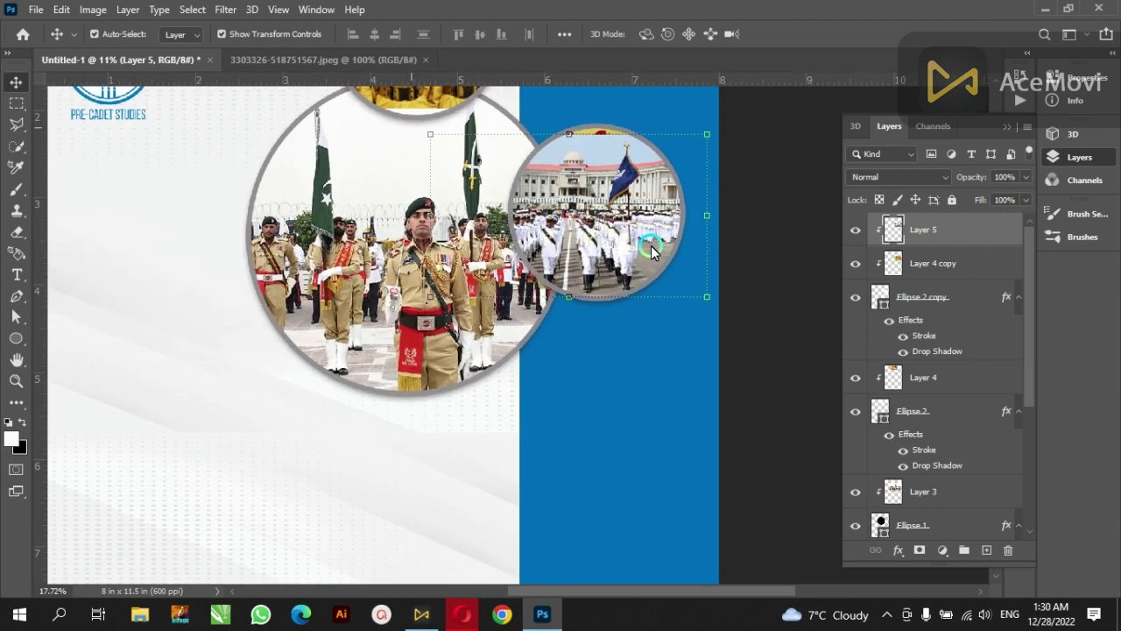
pyautogui.scroll(1, 651, 245)
pyautogui.scroll(1, 552, 206)
pyautogui.scroll(3, 581, 205)
pyautogui.click(580, 220)
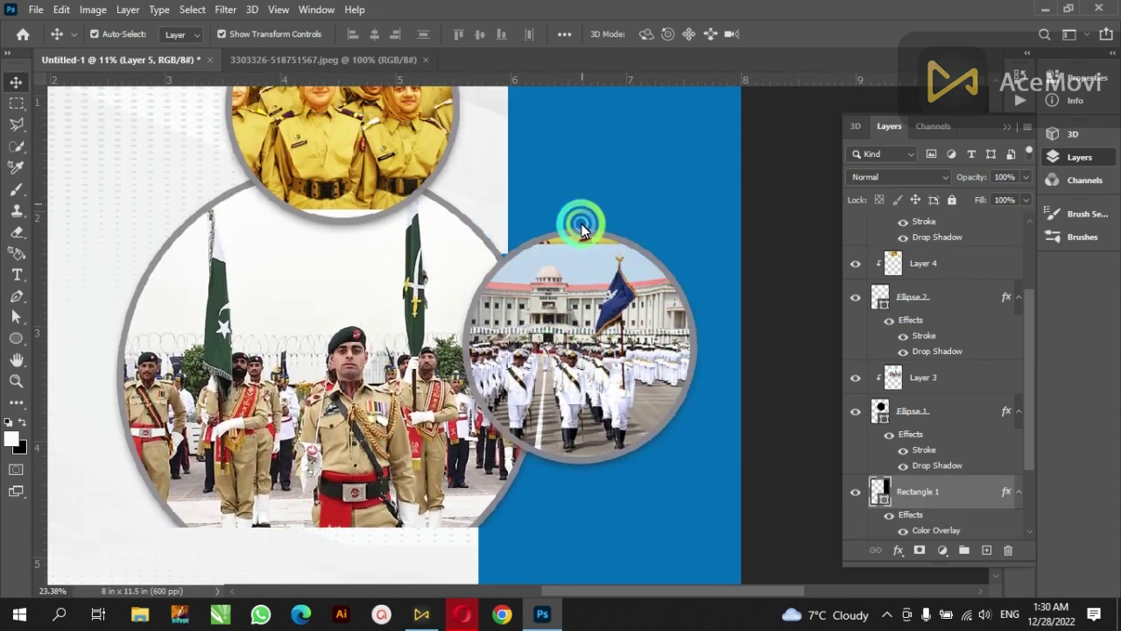
# Step: Reposition and resize the parade photo so it fits inside the right circle
pyautogui.moveTo(565, 331); pyautogui.dragTo(598, 338)
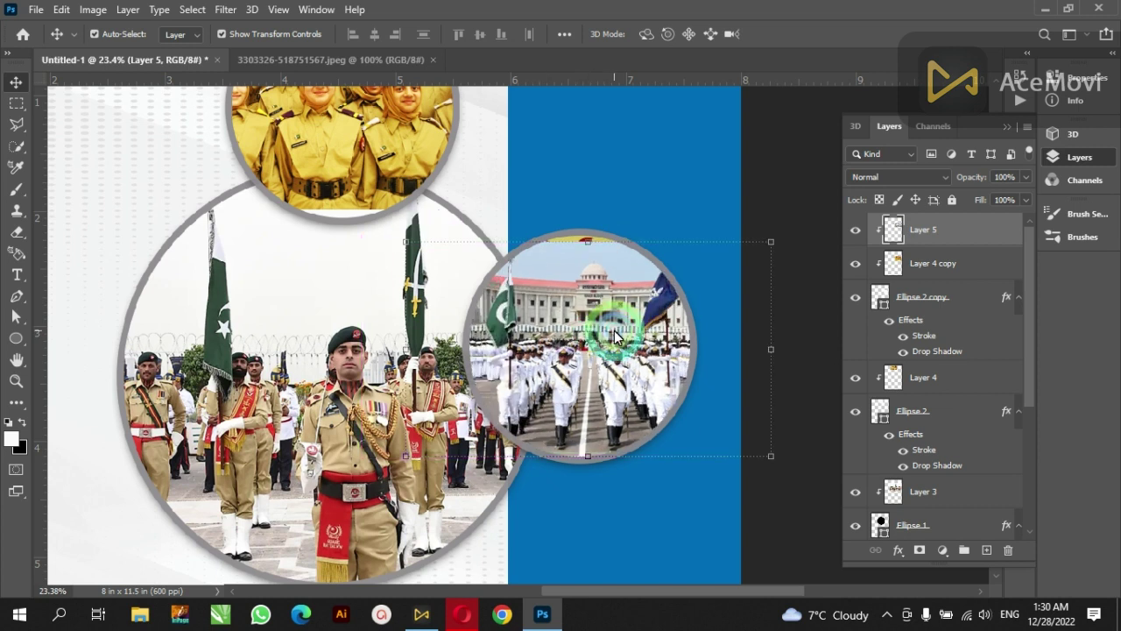
pyautogui.moveTo(775, 348); pyautogui.dragTo(750, 352)
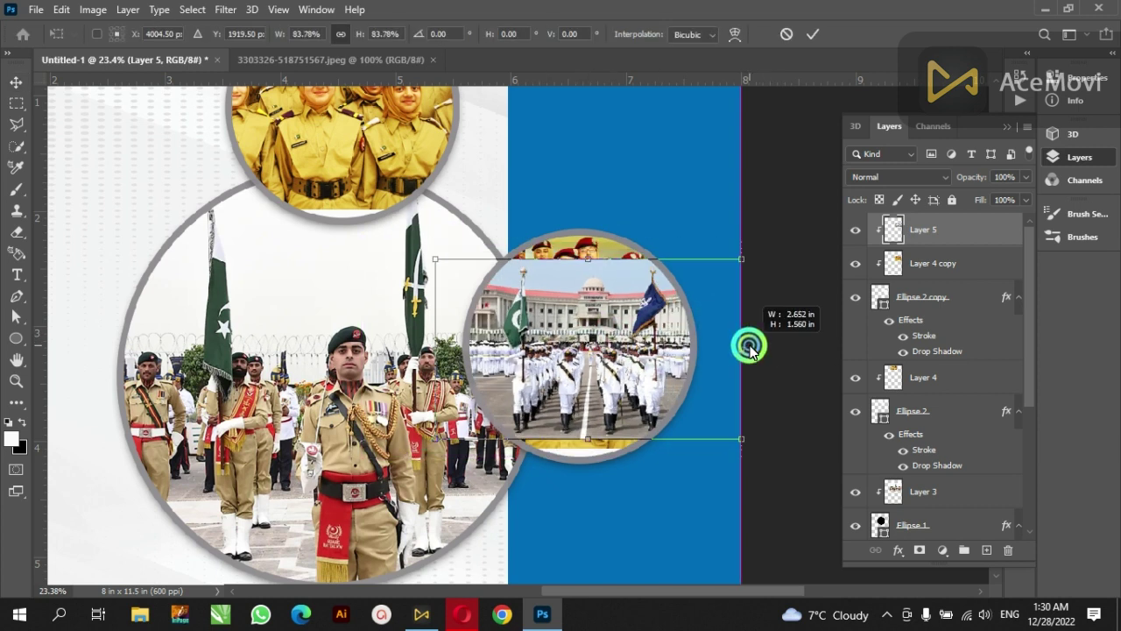
pyautogui.click(589, 249)
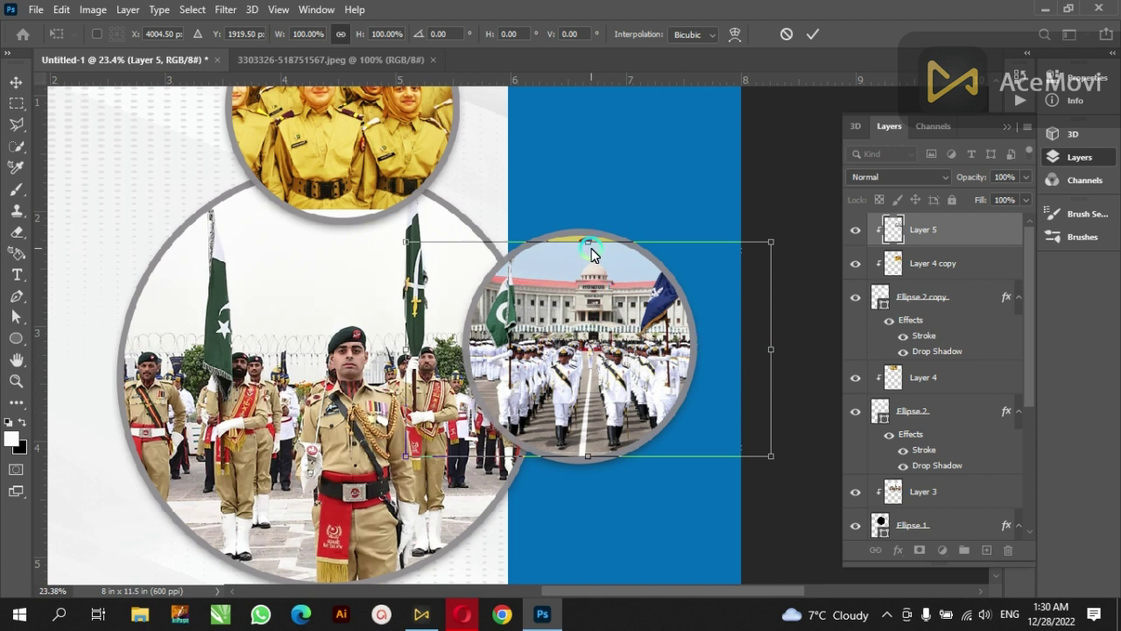
pyautogui.moveTo(588, 247); pyautogui.dragTo(588, 235)
pyautogui.click(583, 455)
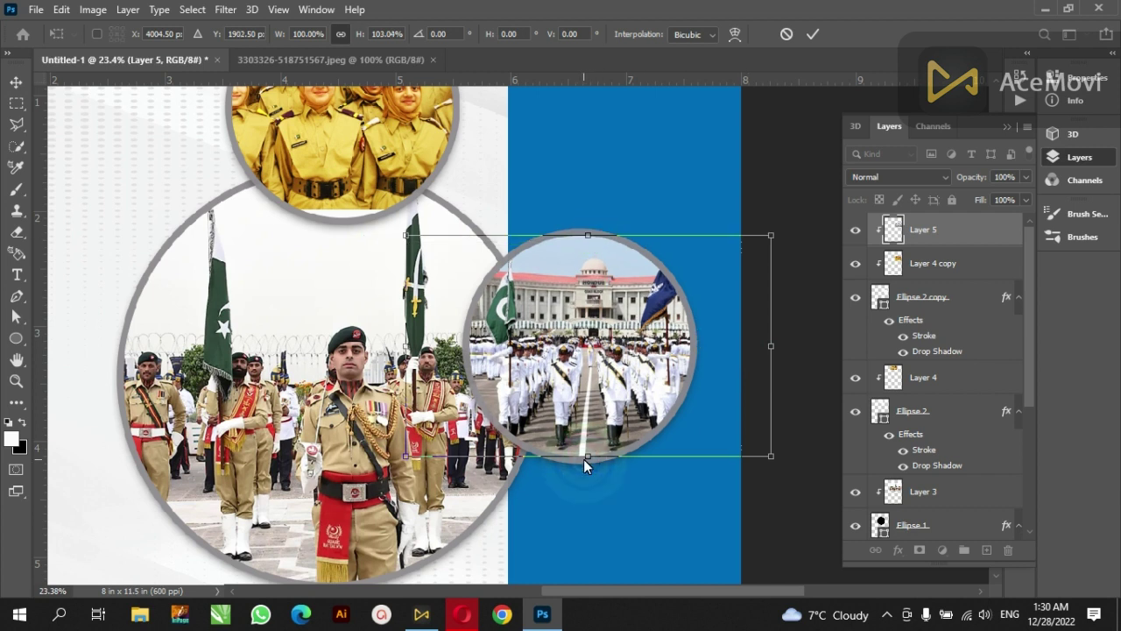
pyautogui.click(405, 321)
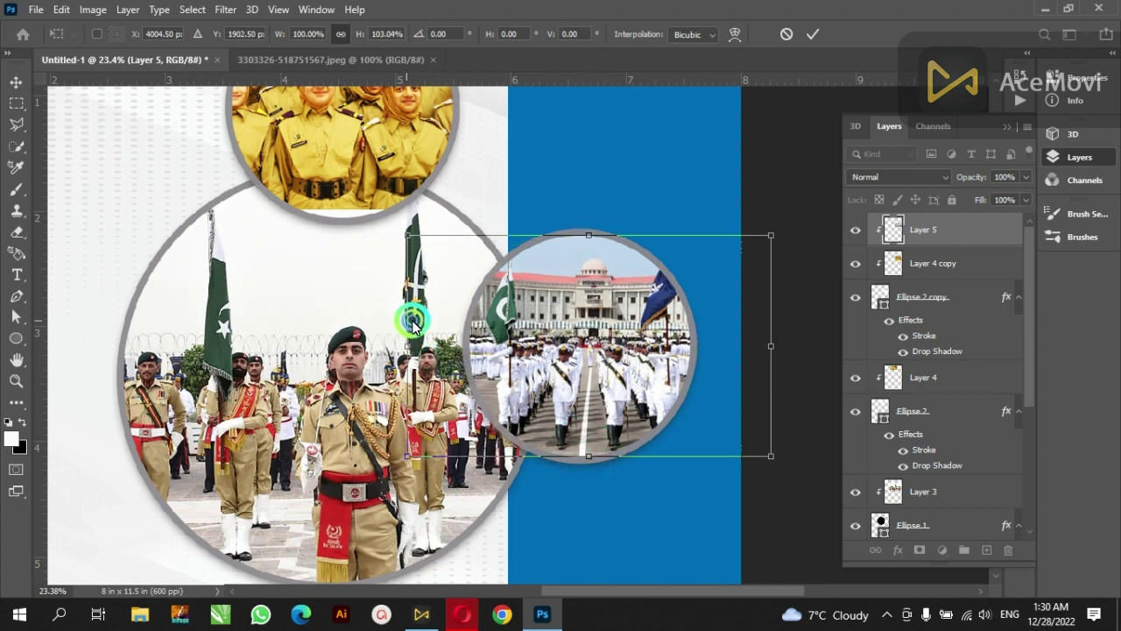
pyautogui.moveTo(411, 322); pyautogui.dragTo(422, 321)
pyautogui.moveTo(767, 346); pyautogui.dragTo(734, 348)
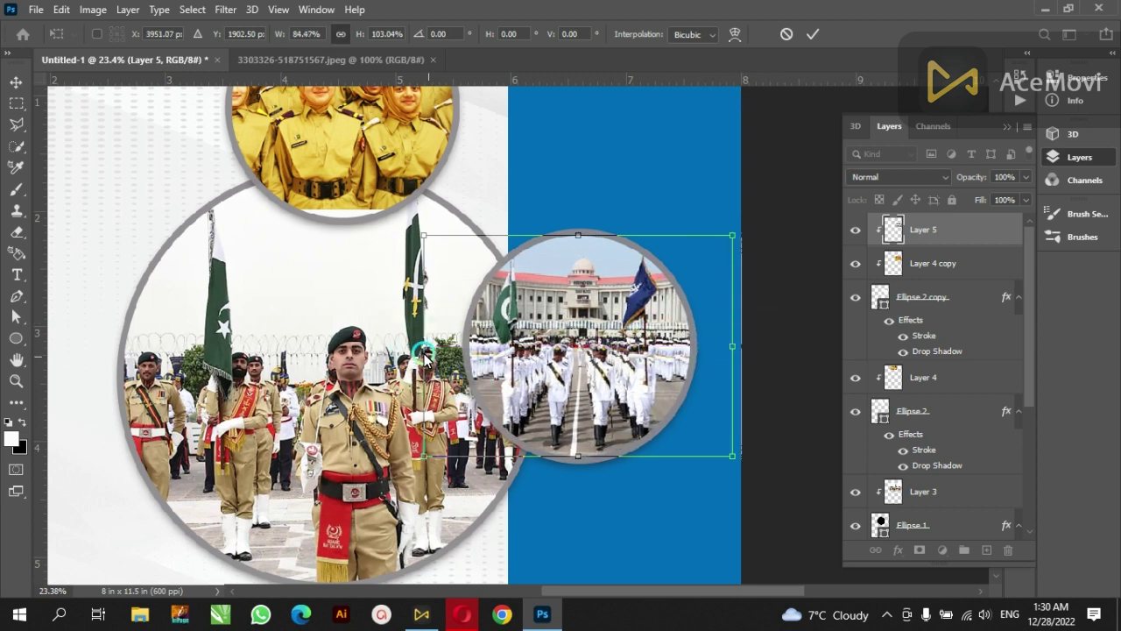
pyautogui.moveTo(427, 351); pyautogui.dragTo(453, 359)
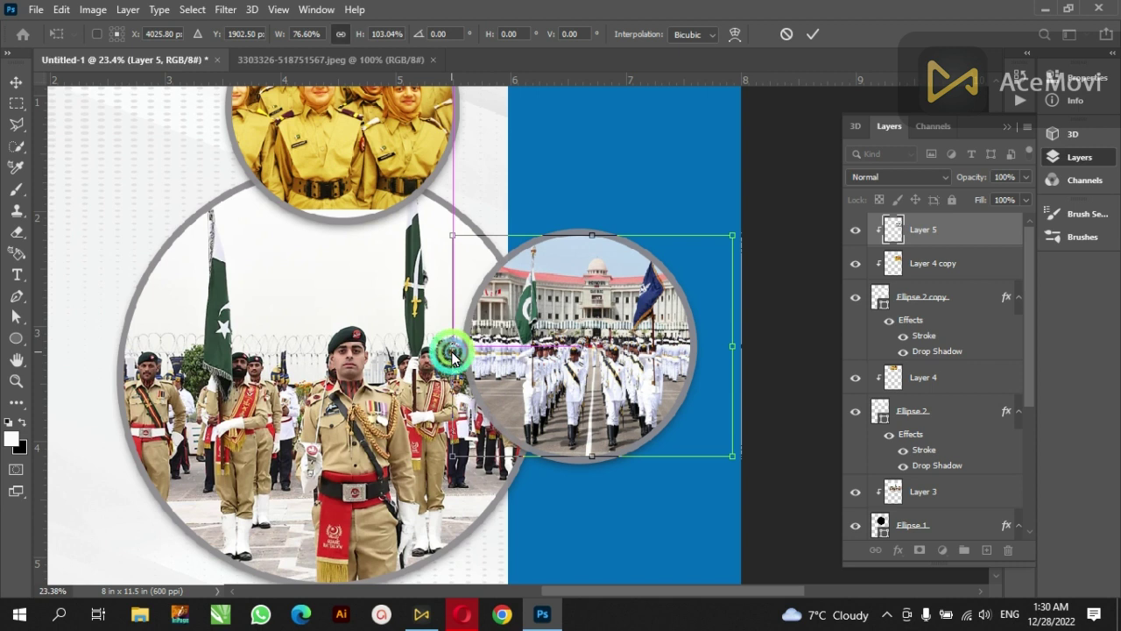
pyautogui.press('Return')
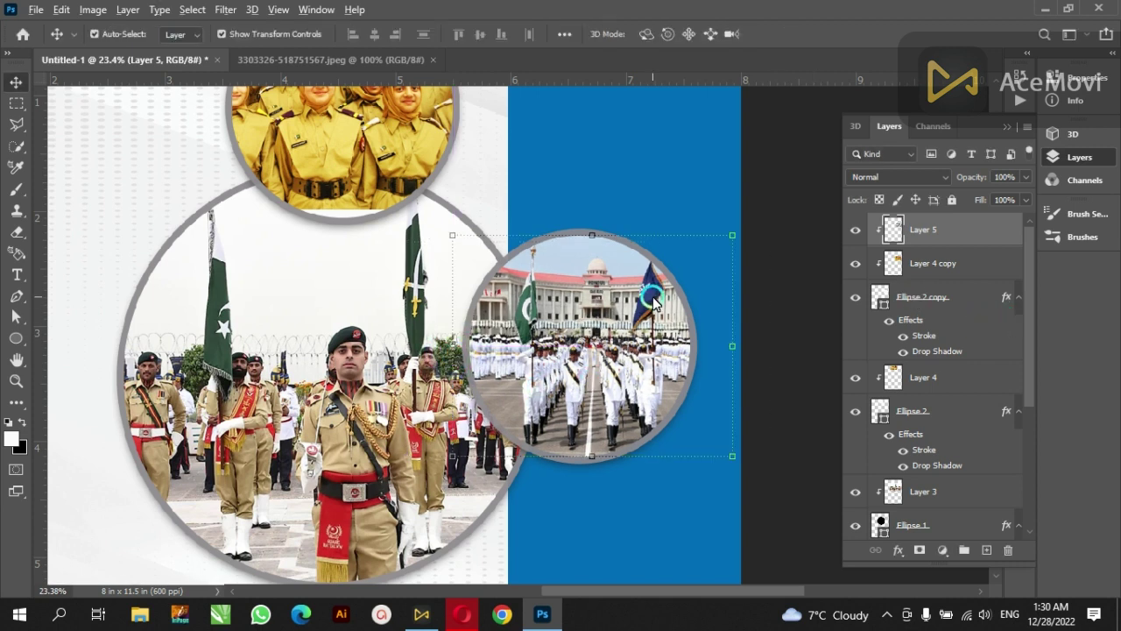
pyautogui.keyDown('alt'); pyautogui.scroll(-2, 653, 298); pyautogui.keyUp('alt')
pyautogui.keyDown('alt'); pyautogui.scroll(-2, 652, 298); pyautogui.keyUp('alt')
pyautogui.keyDown('alt'); pyautogui.scroll(-1, 652, 298); pyautogui.keyUp('alt')
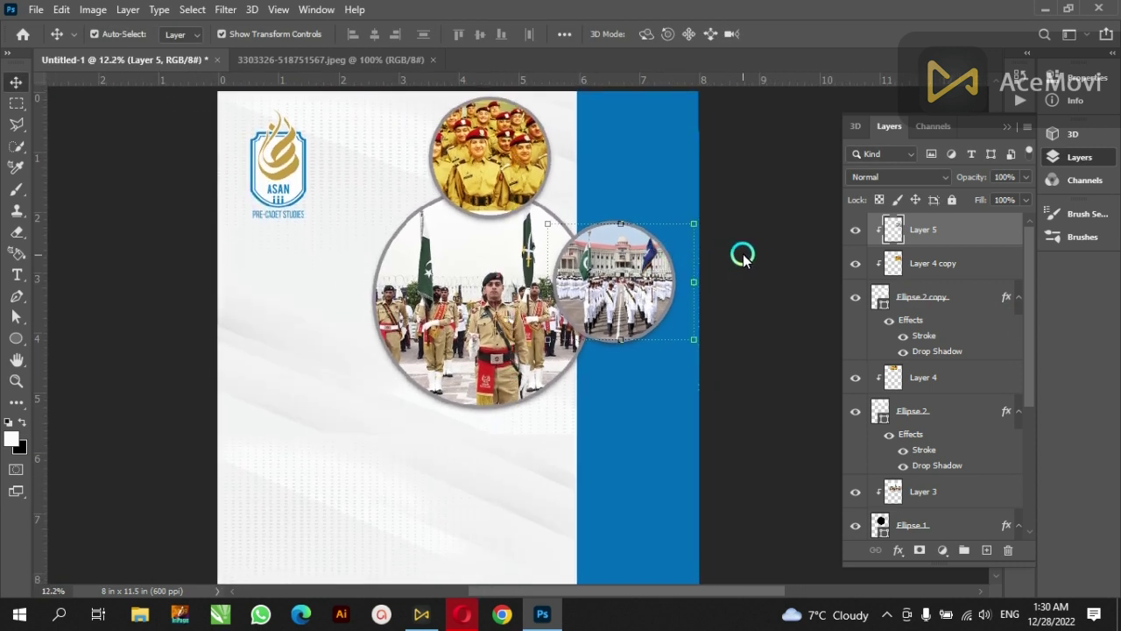
# Step: Place a copy of the photo circle below the large parade circle
pyautogui.moveTo(662, 297)
pyautogui.mouseDown()
pyautogui.moveTo(474, 431)
pyautogui.moveTo(526, 442)
pyautogui.moveTo(515, 438)
pyautogui.mouseUp()
pyautogui.click(791, 328)
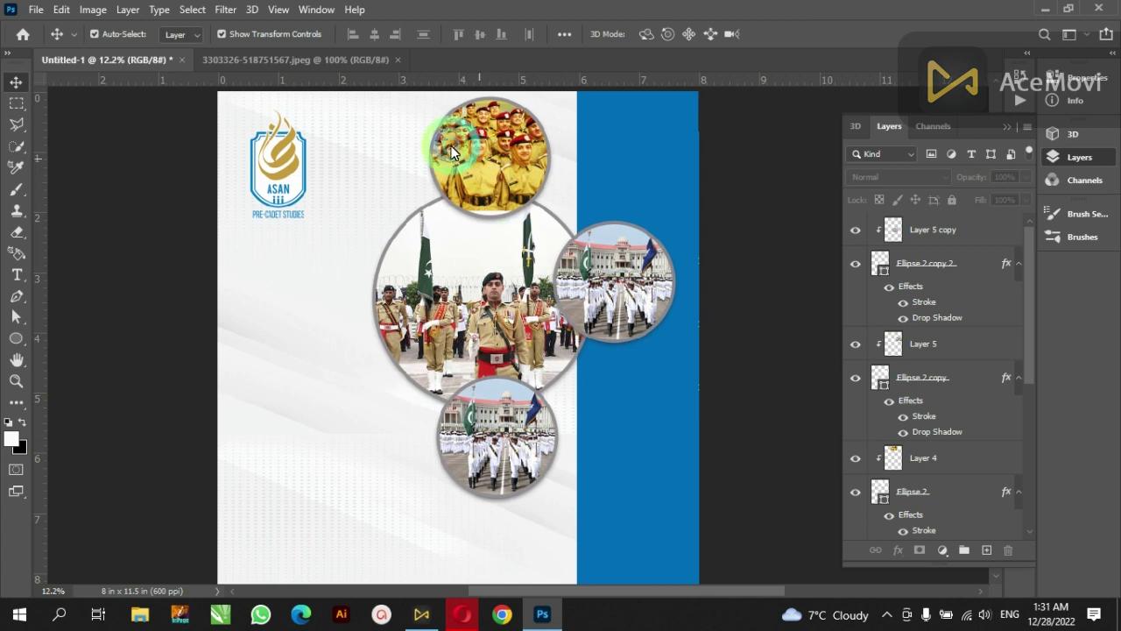
pyautogui.click(280, 60)
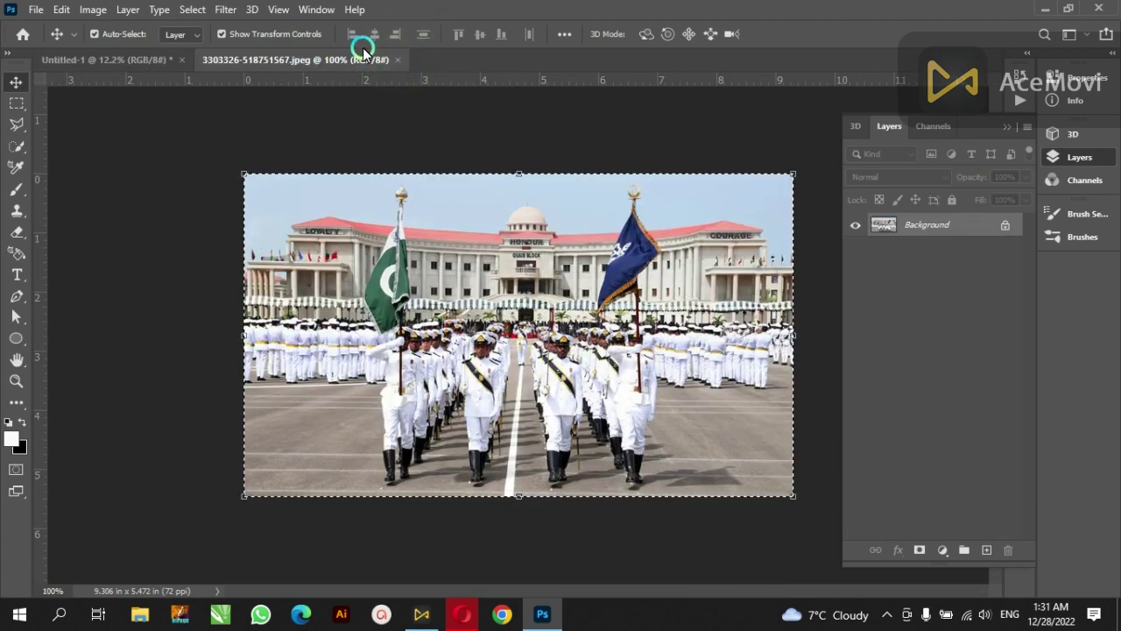
pyautogui.moveTo(364, 52); pyautogui.dragTo(393, 55)
pyautogui.click(394, 55)
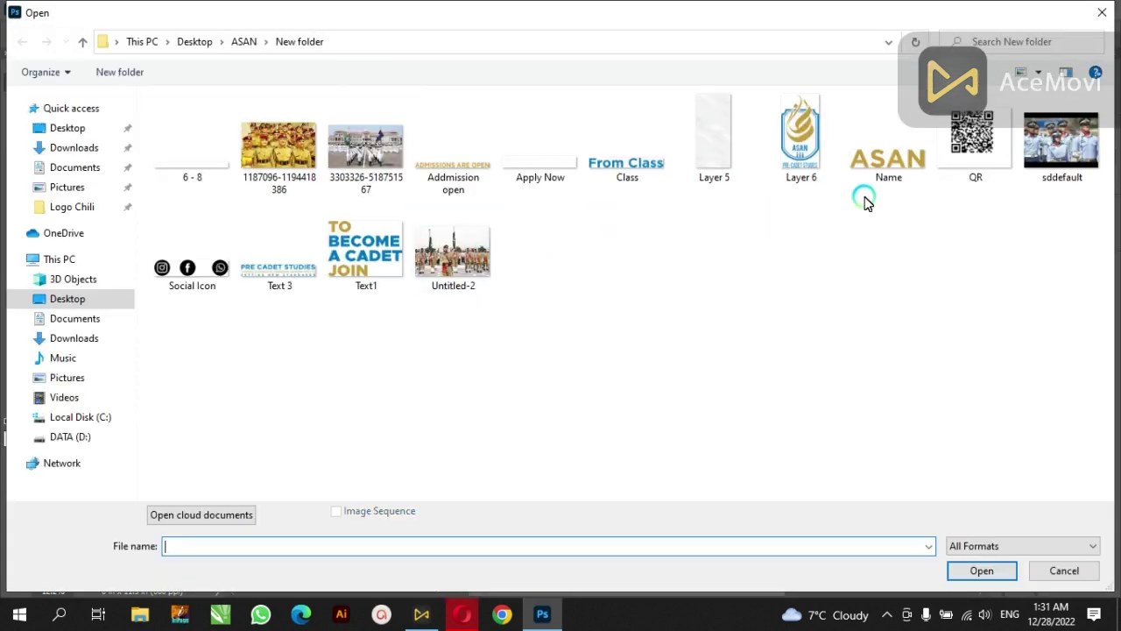
# Step: Open the sddefault air force cadets image and drag it onto the lower circle
pyautogui.click(1054, 155)
pyautogui.doubleClick(1054, 155)
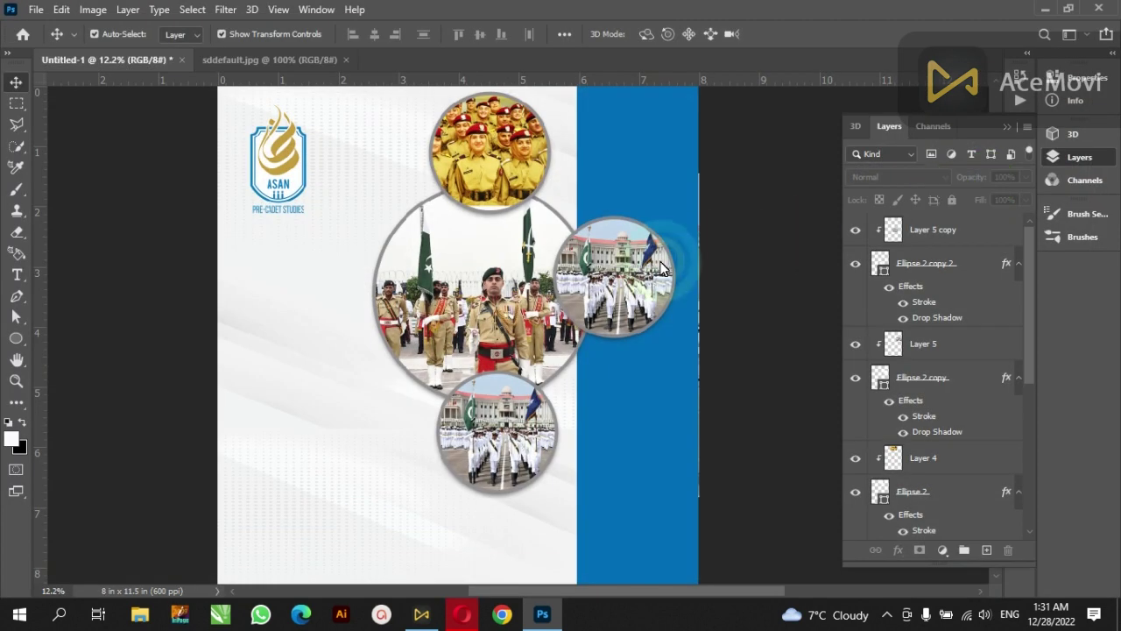
pyautogui.click(322, 228)
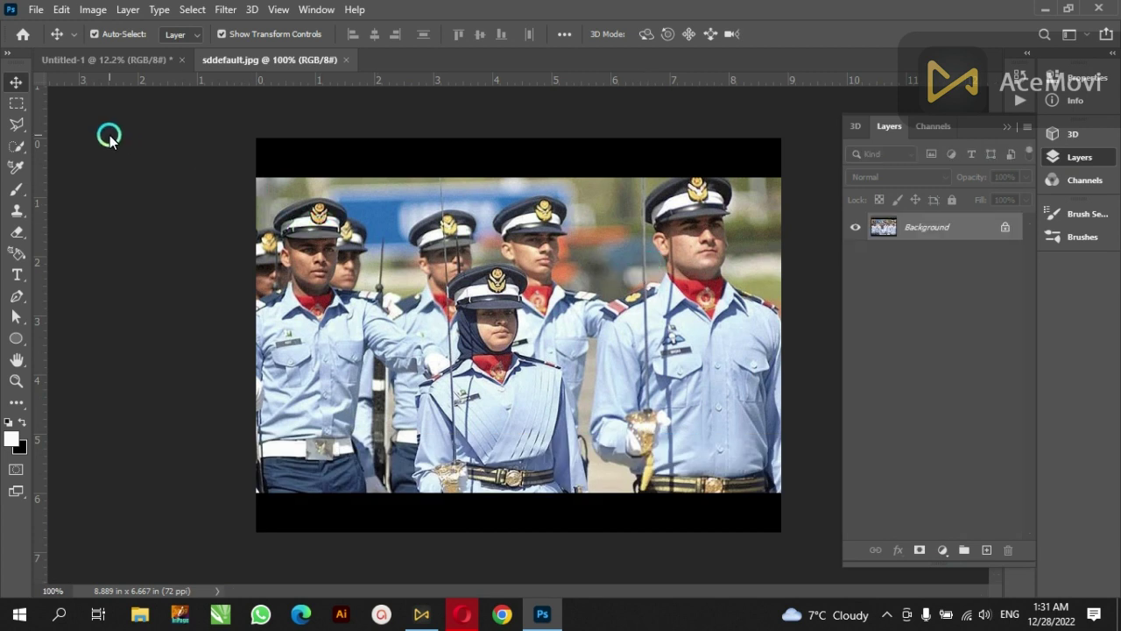
pyautogui.click(129, 63)
pyautogui.moveTo(129, 69); pyautogui.dragTo(150, 93)
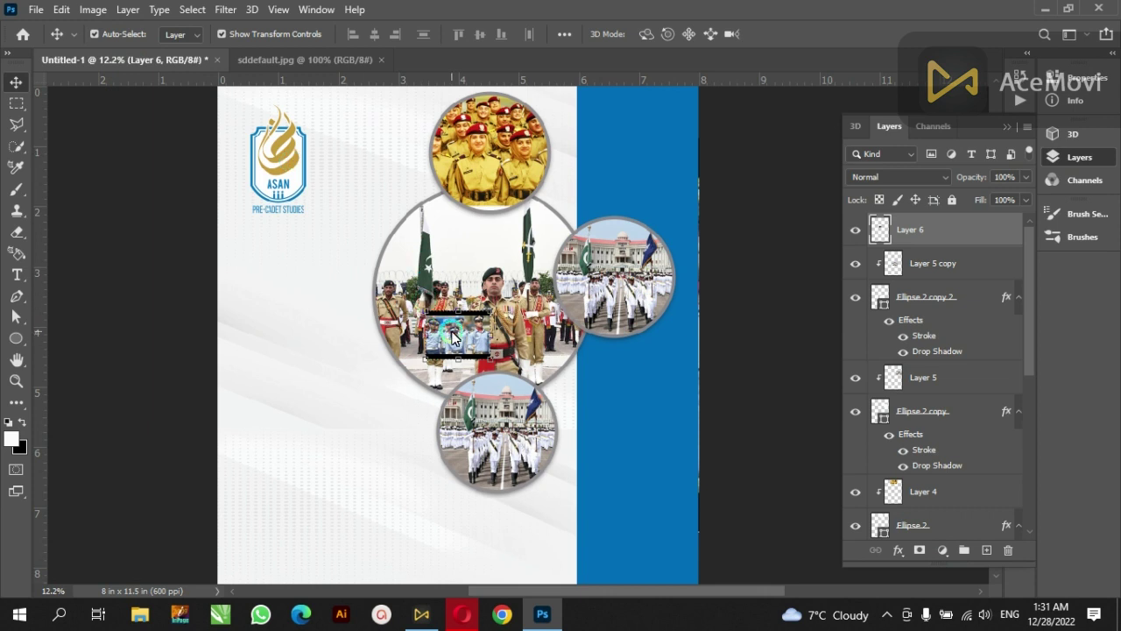
pyautogui.moveTo(450, 333); pyautogui.dragTo(491, 440)
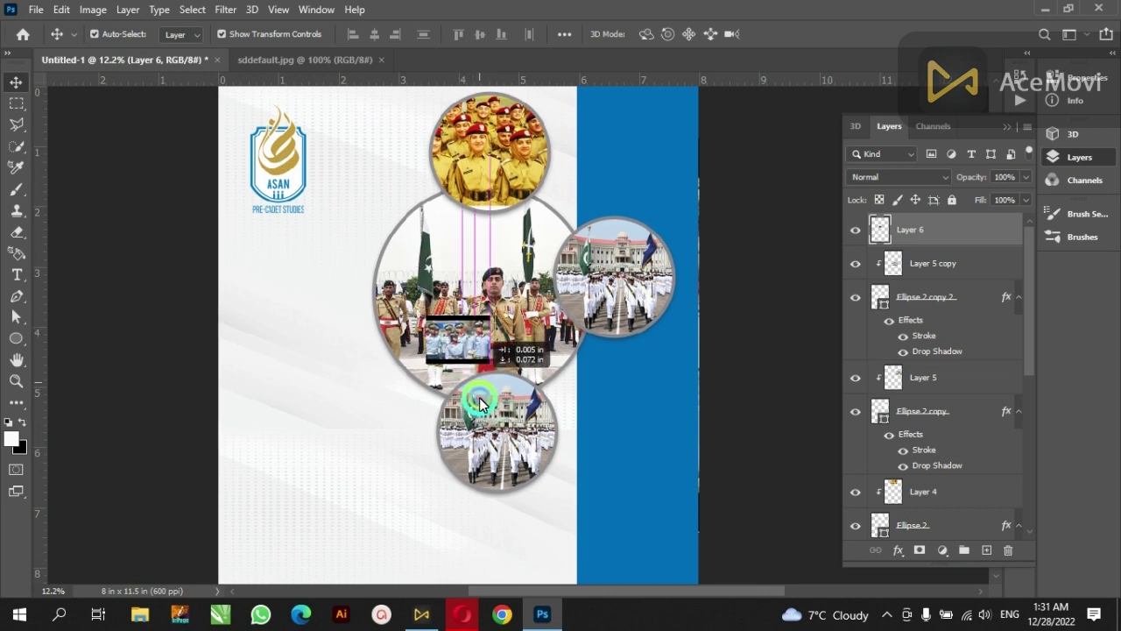
# Step: Delete the old photo copy and clip the air force cadets photo into Ellipse 2 copy 2
pyautogui.click(533, 439)
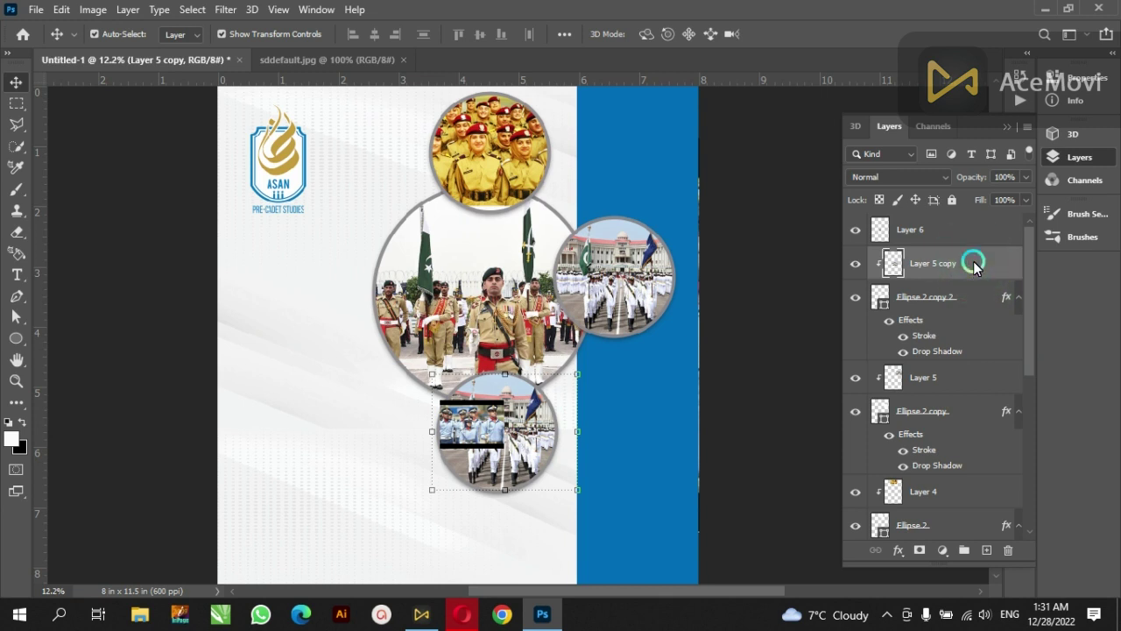
pyautogui.press('Delete')
pyautogui.click(937, 233)
pyautogui.rightClick(937, 234)
pyautogui.click(832, 318)
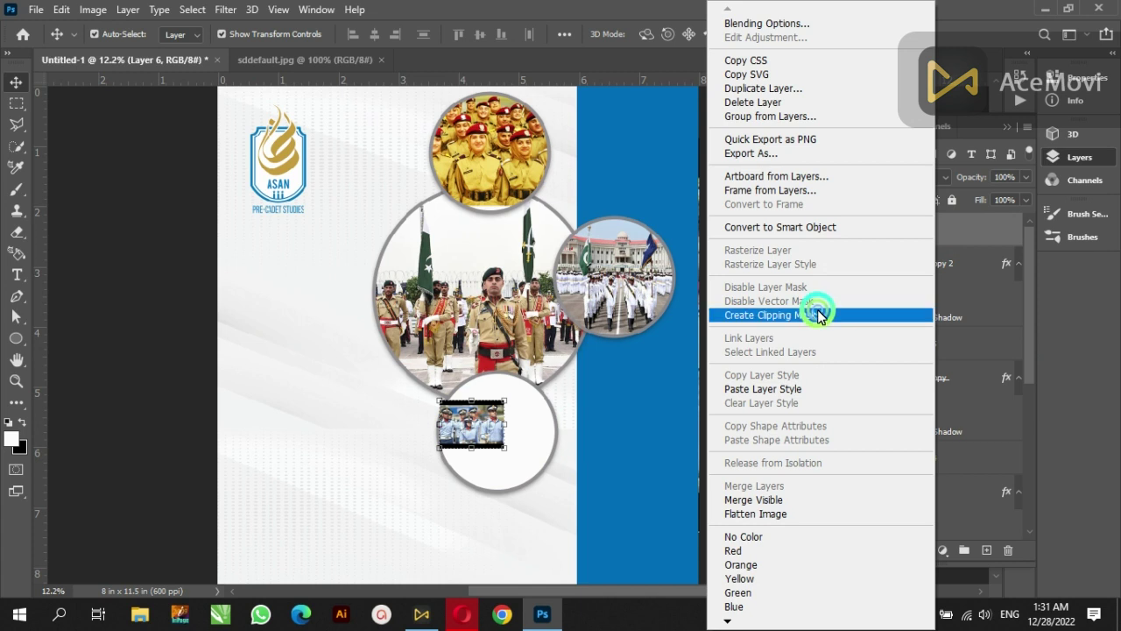
# Step: Enlarge the air force cadets photo until it fills the lower circle
pyautogui.moveTo(504, 448); pyautogui.dragTo(570, 488)
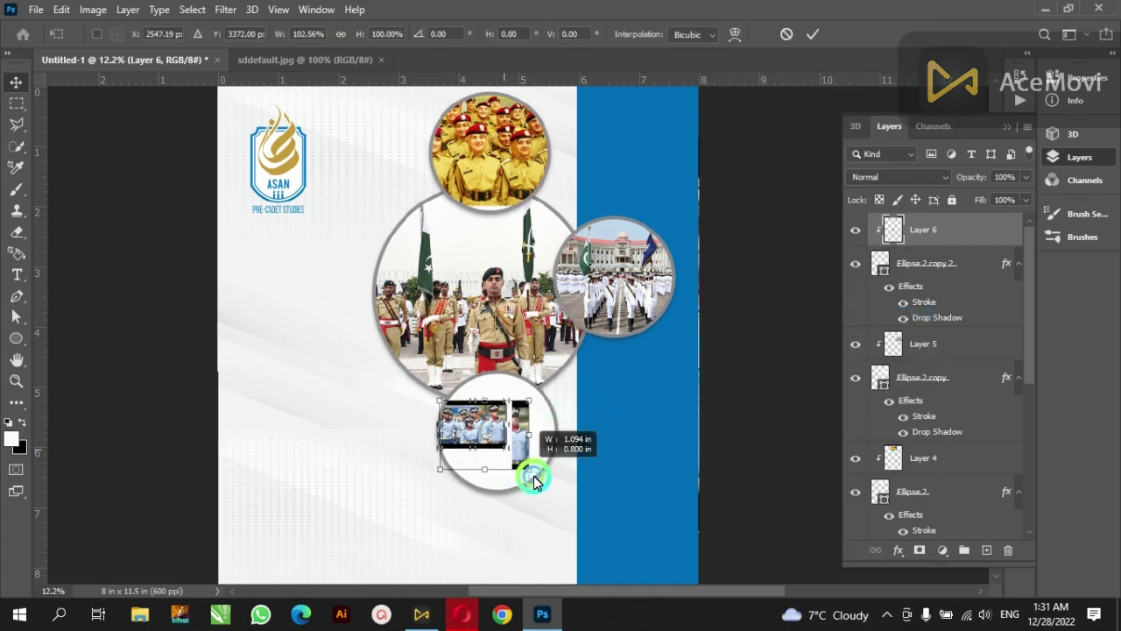
pyautogui.moveTo(439, 400); pyautogui.dragTo(410, 349)
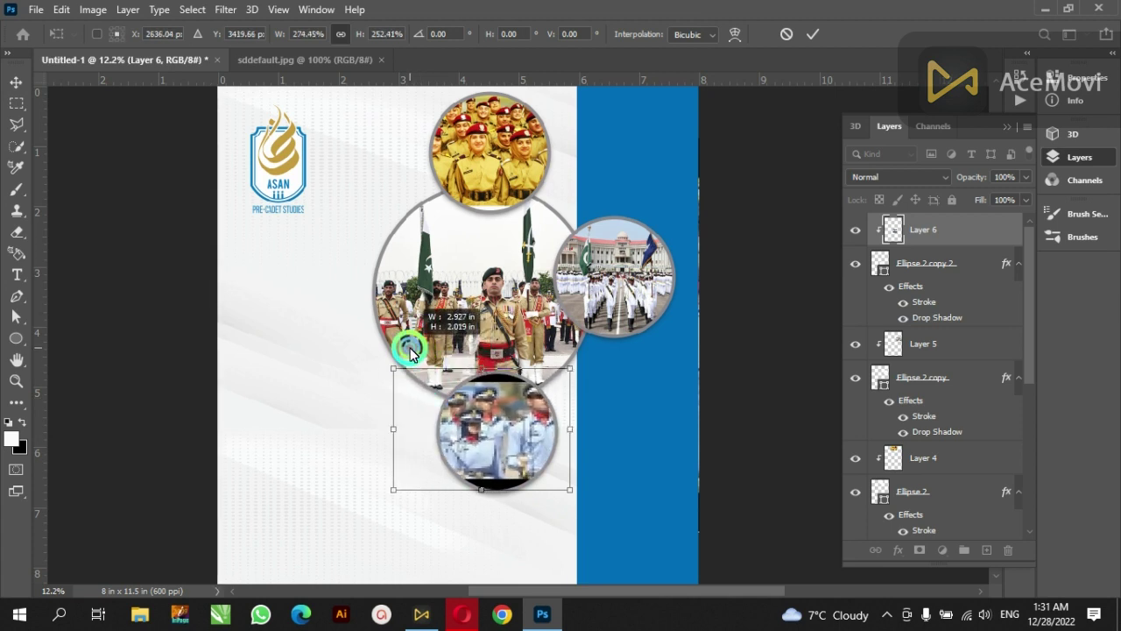
pyautogui.moveTo(573, 491); pyautogui.dragTo(601, 511)
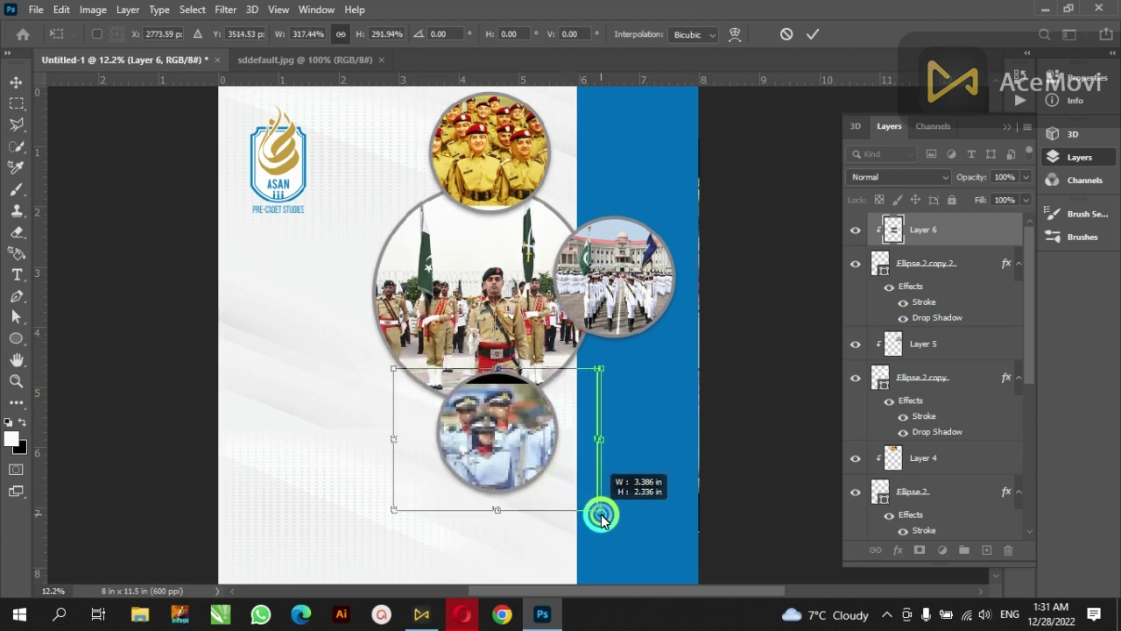
pyautogui.moveTo(602, 364); pyautogui.dragTo(619, 359)
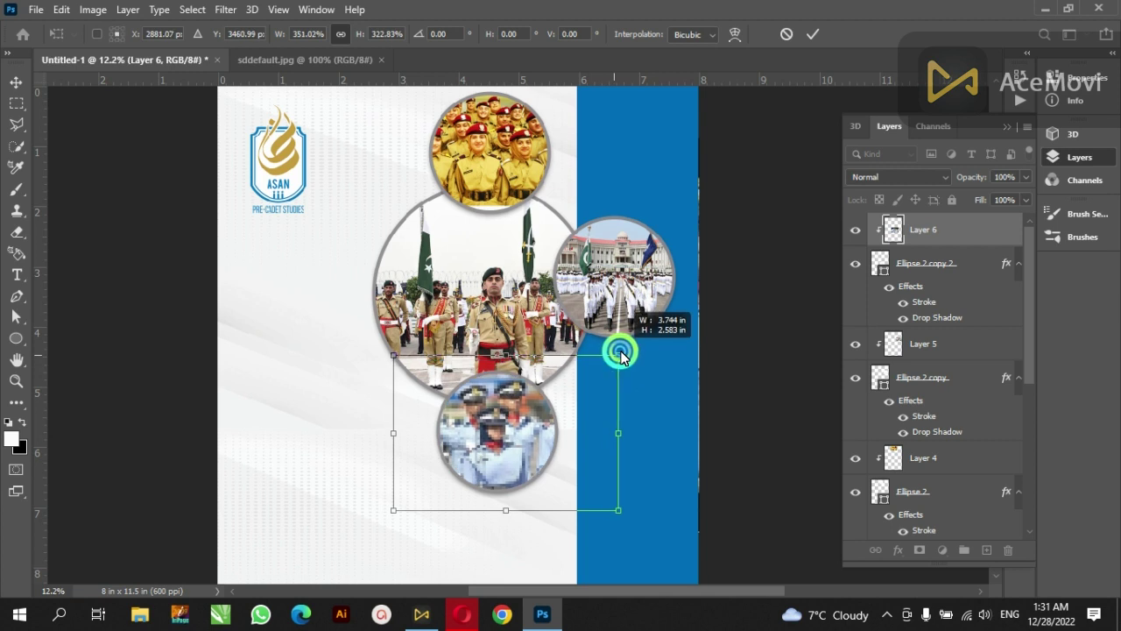
pyautogui.click(663, 421)
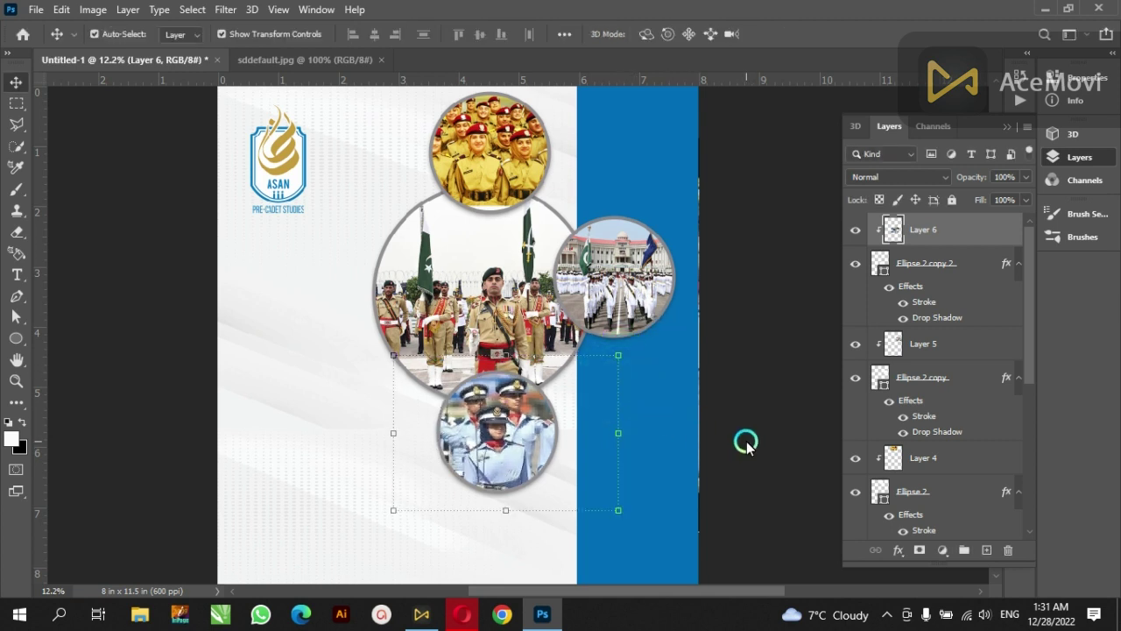
pyautogui.click(552, 445)
pyautogui.scroll(1, 506, 480)
pyautogui.scroll(1, 506, 480)
pyautogui.scroll(1, 505, 480)
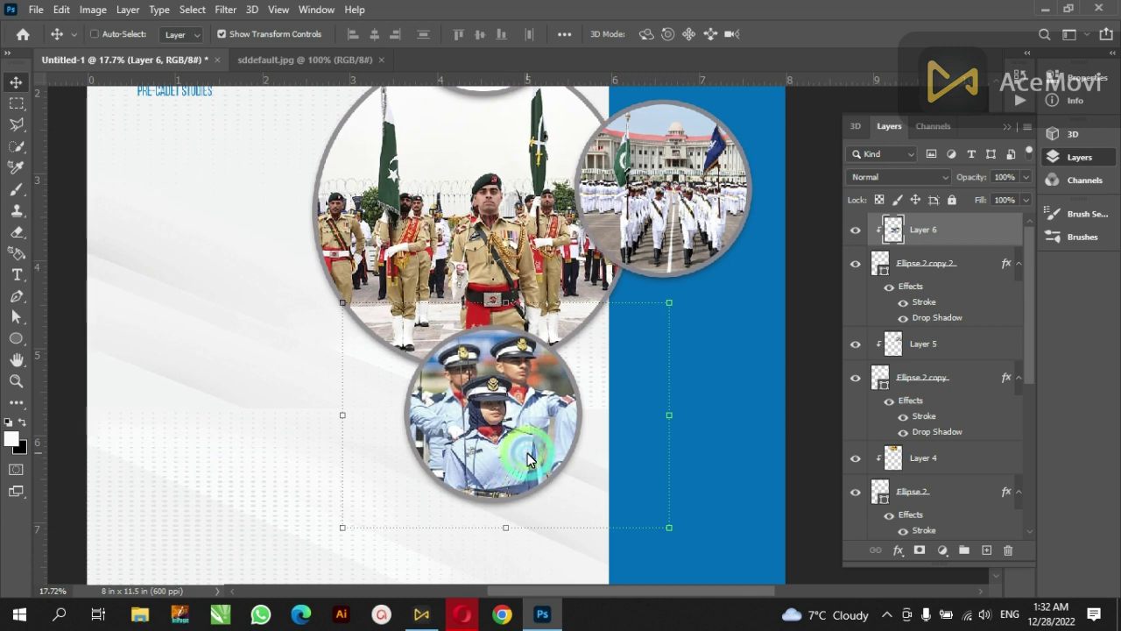
# Step: Flip the air force cadets photo horizontally
pyautogui.click(527, 457)
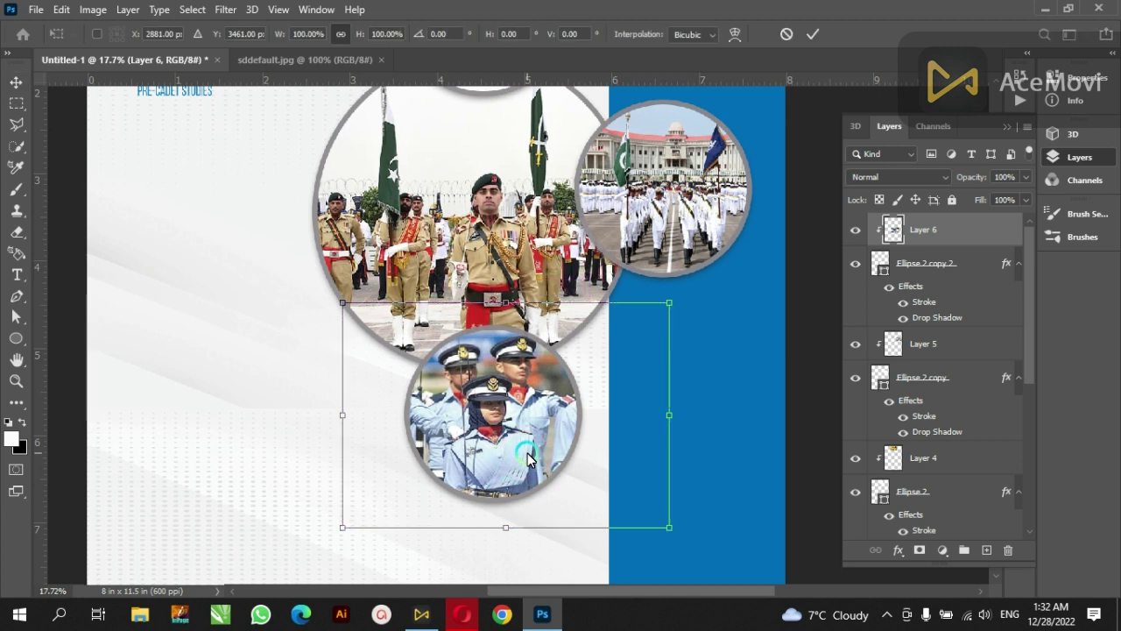
pyautogui.rightClick(527, 457)
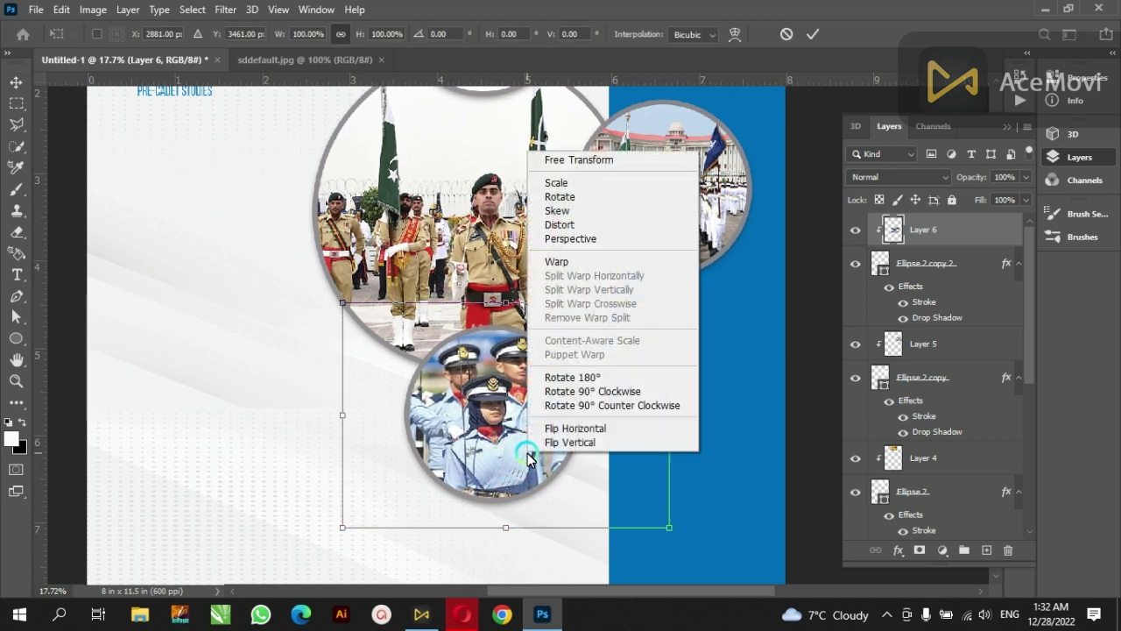
pyautogui.click(601, 429)
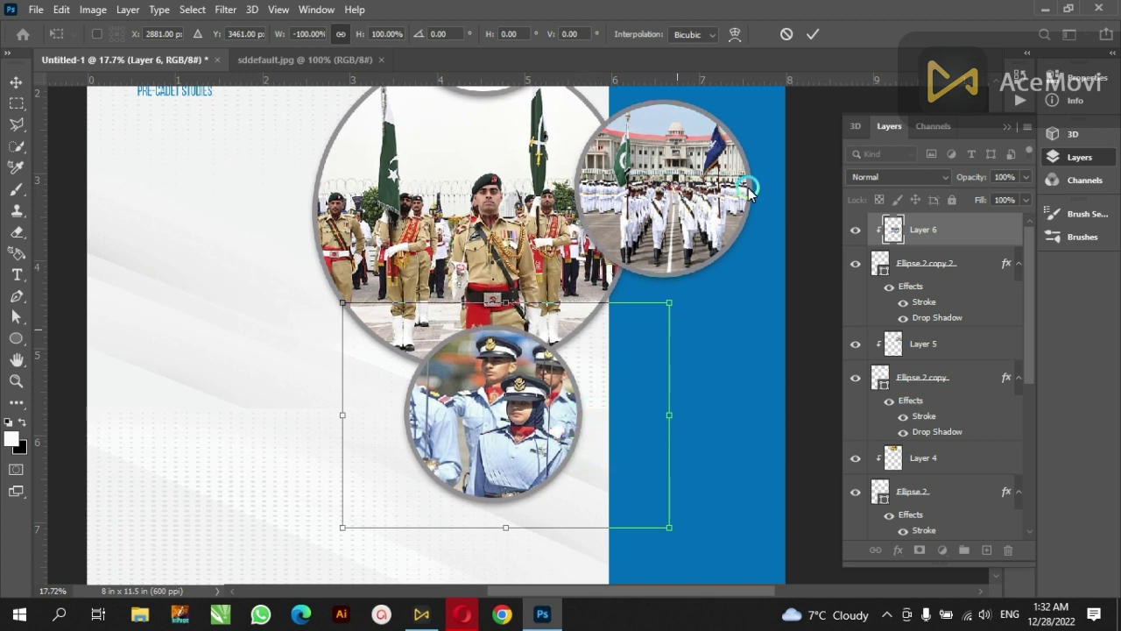
pyautogui.click(819, 44)
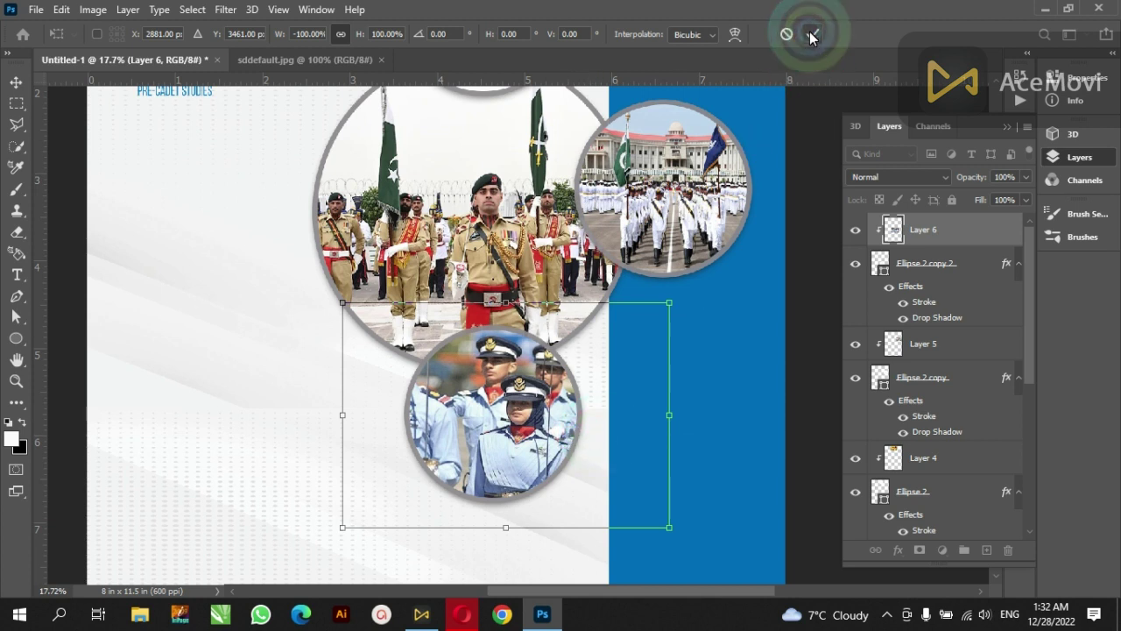
pyautogui.click(791, 210)
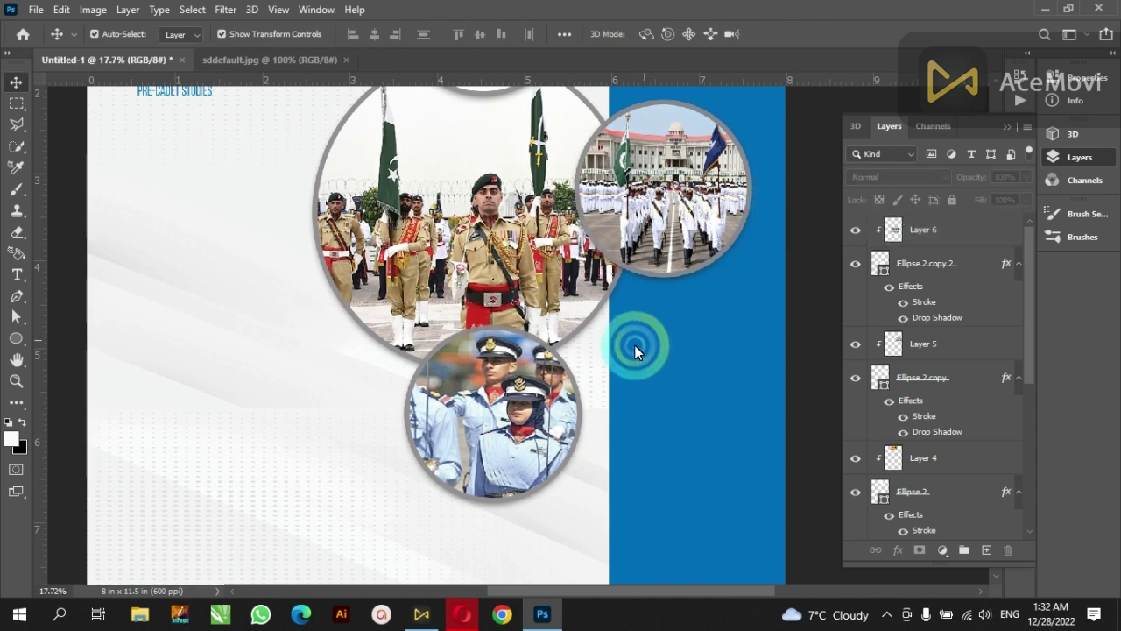
# Step: Link Layer 6 with its Ellipse 2 copy 2 circle
pyautogui.click(939, 239)
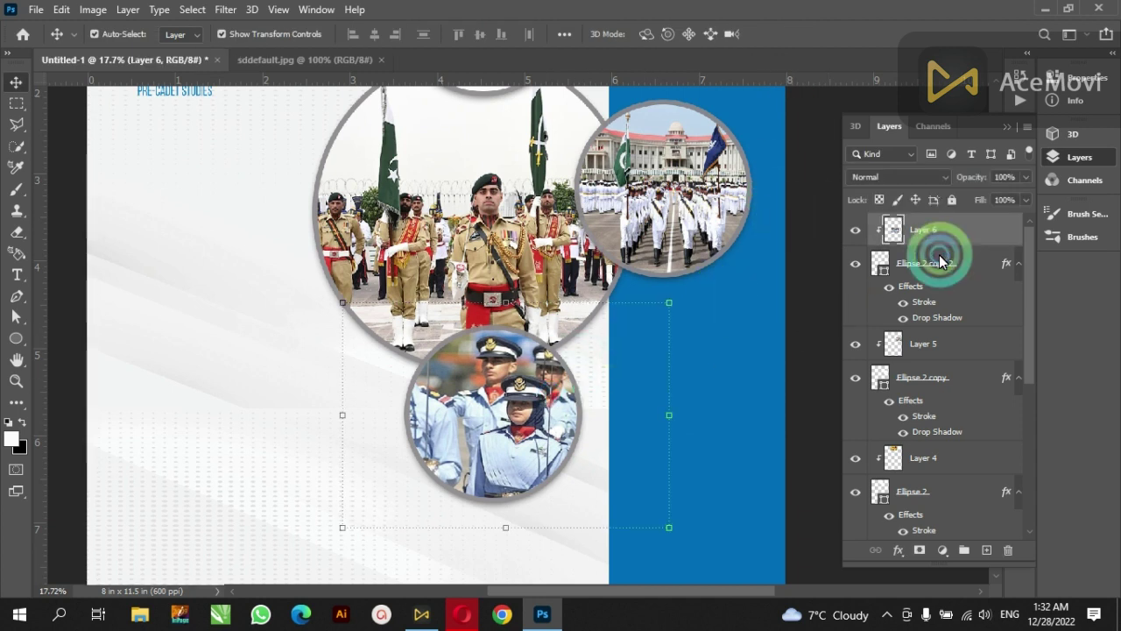
pyautogui.rightClick(939, 241)
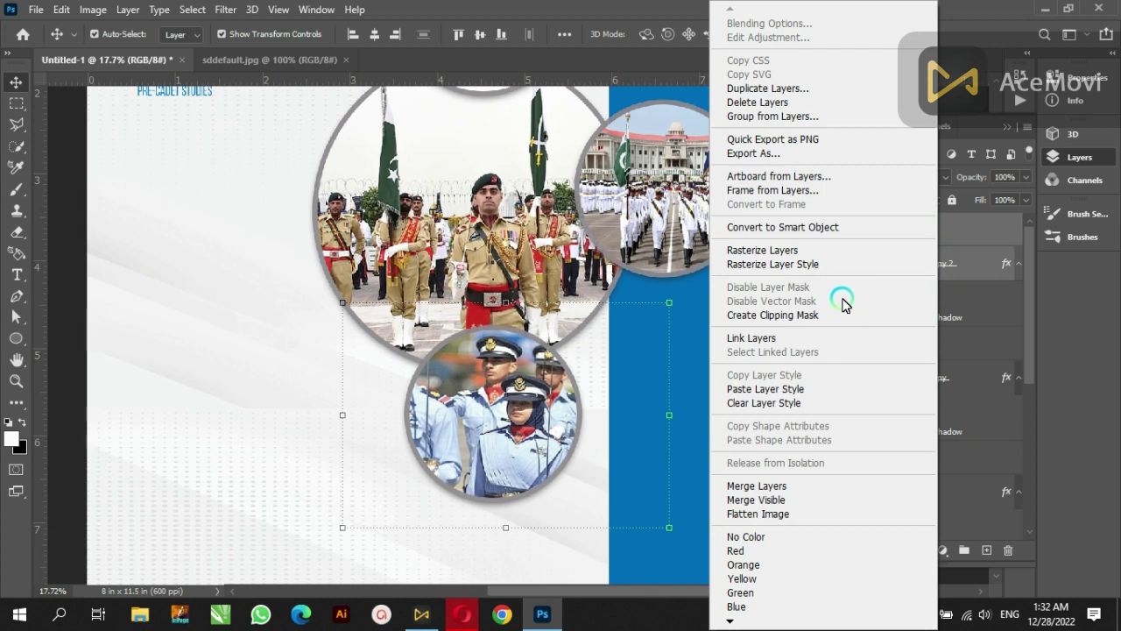
pyautogui.click(803, 338)
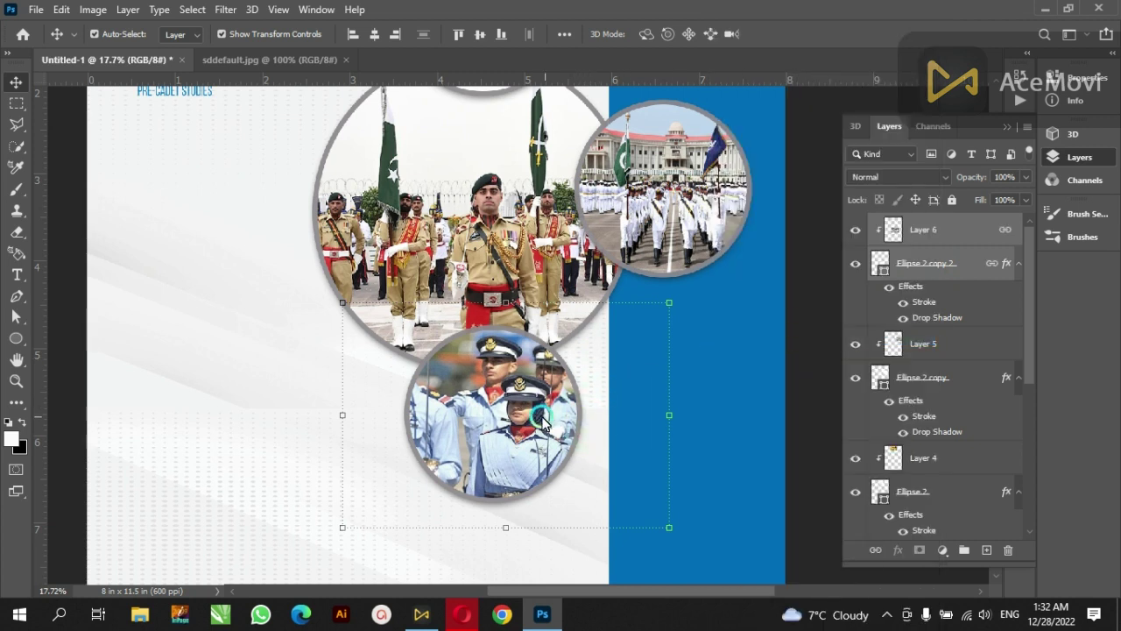
pyautogui.scroll(-1, 532, 420)
pyautogui.keyDown('alt'); pyautogui.scroll(-1, 533, 421); pyautogui.keyUp('alt')
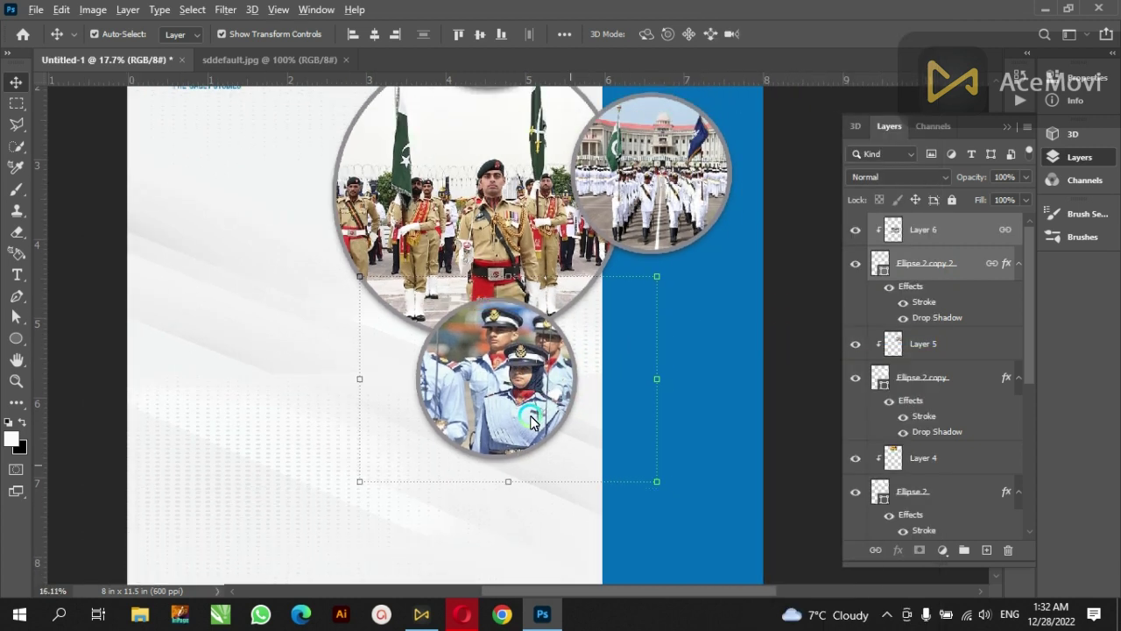
pyautogui.keyDown('alt'); pyautogui.scroll(-1, 533, 420); pyautogui.keyUp('alt')
pyautogui.scroll(-1, 533, 421)
pyautogui.scroll(-1, 532, 421)
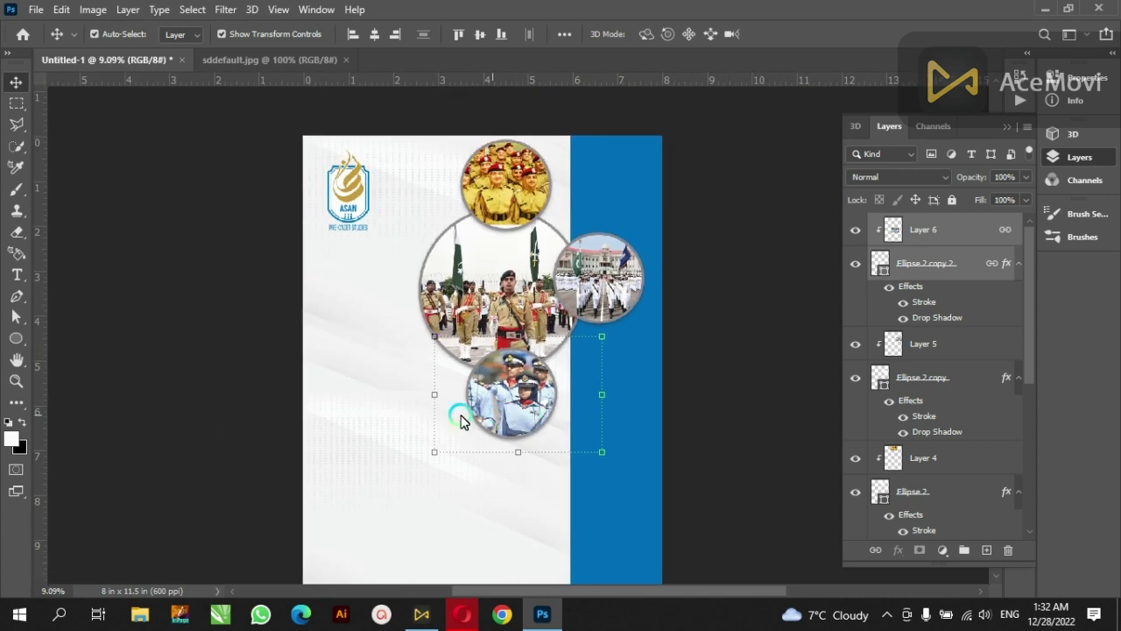
# Step: Nudge the top circle's photo (Layer 4) slightly down
pyautogui.click(261, 388)
pyautogui.click(438, 181)
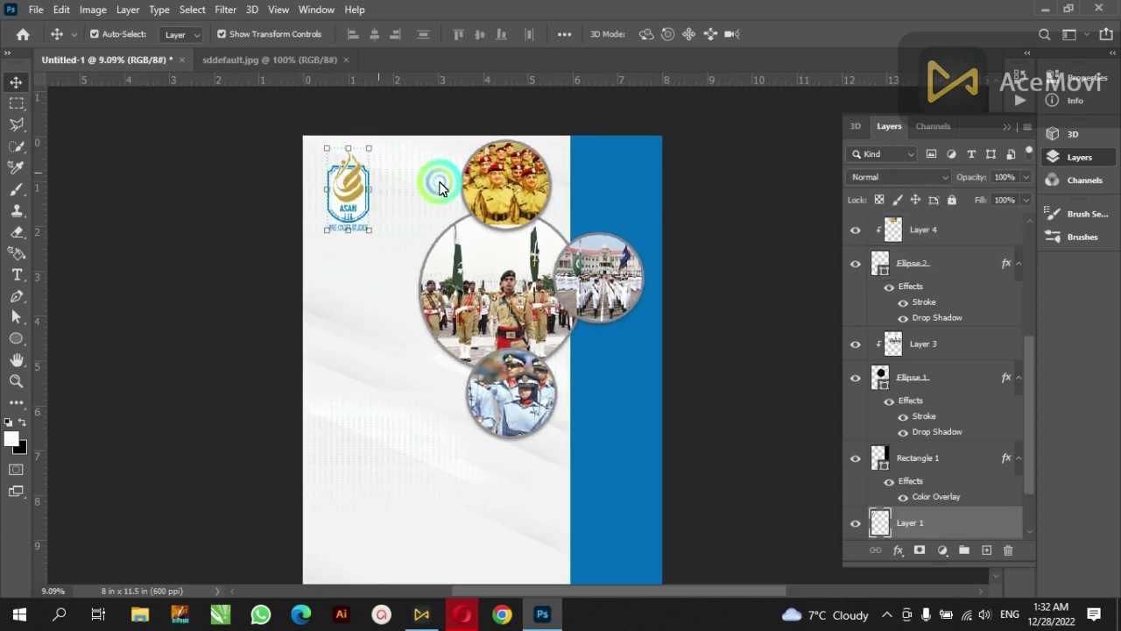
pyautogui.click(521, 191)
pyautogui.moveTo(521, 191); pyautogui.dragTo(521, 193)
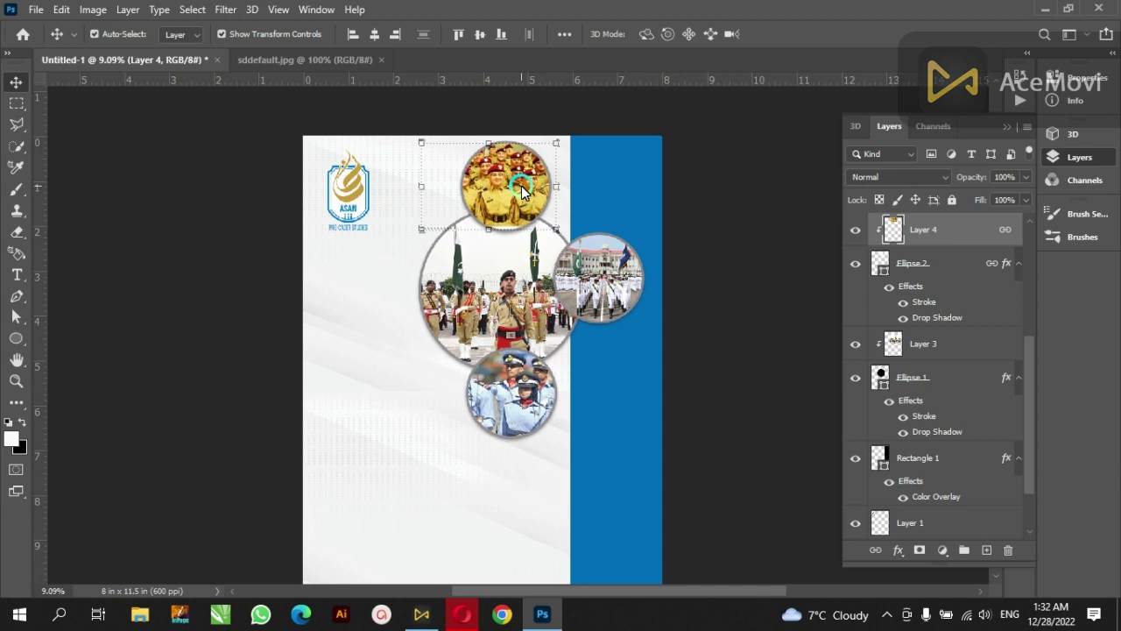
pyautogui.hotkey('shift', 'Down')
pyautogui.hotkey('shift', 'Down')
pyautogui.hotkey('shift', 'Down')
pyautogui.hotkey('shift', 'Down')
pyautogui.hotkey('shift', 'Down')
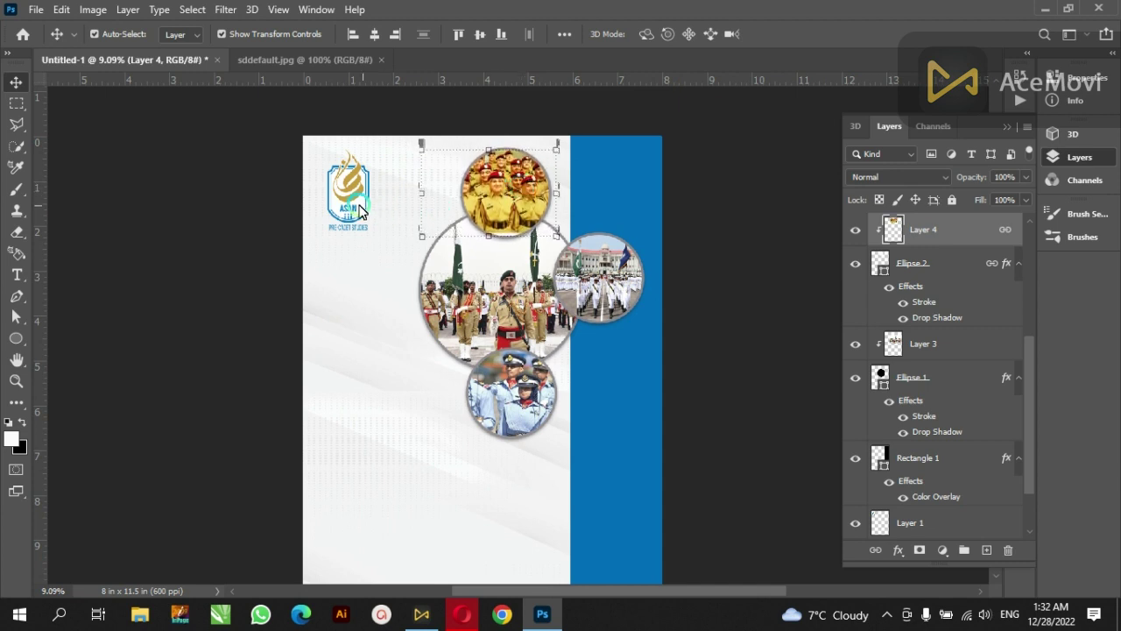
pyautogui.click(230, 208)
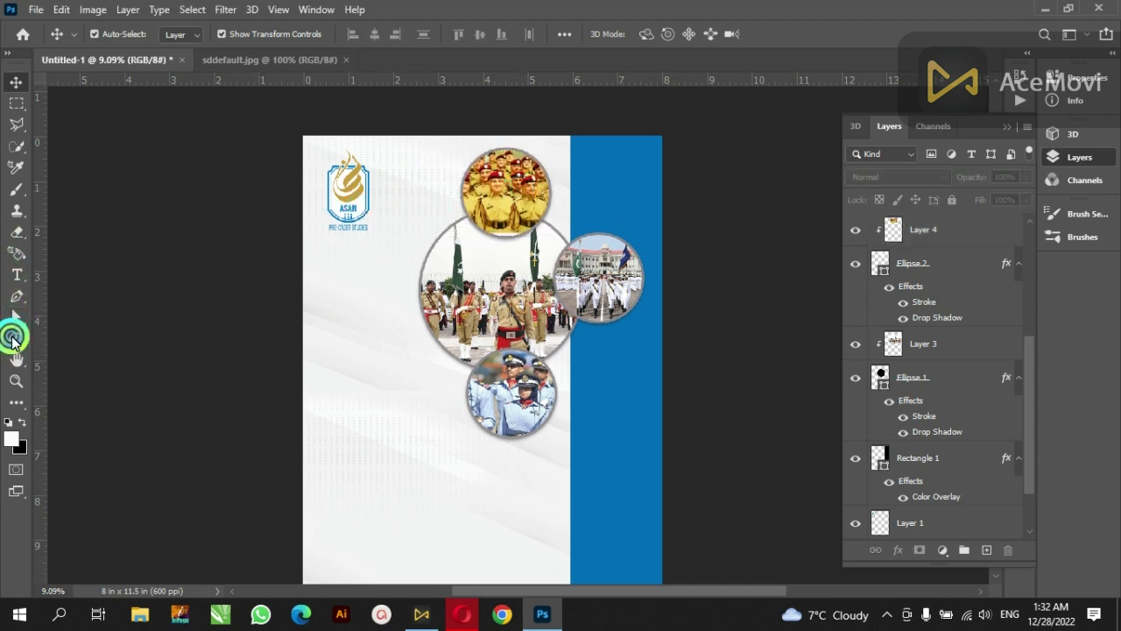
# Step: Draw an Ellipse 3 circle over the top-left corner and fill it light grey
pyautogui.click(12, 337)
pyautogui.moveTo(265, 114)
pyautogui.mouseDown()
pyautogui.moveTo(368, 241)
pyautogui.moveTo(419, 256)
pyautogui.mouseUp()
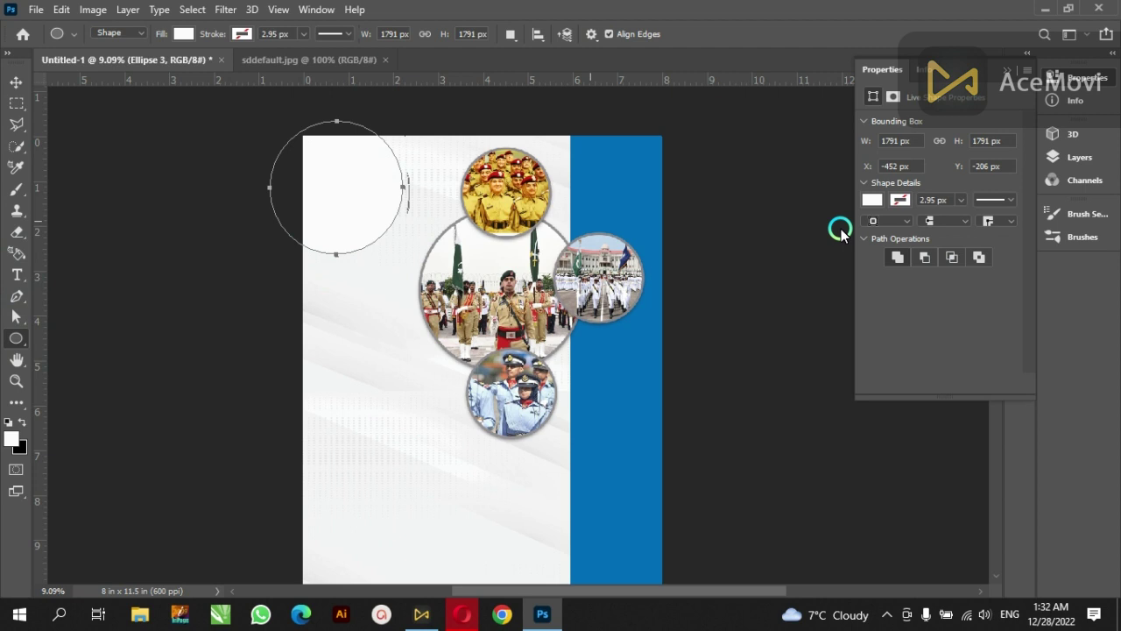
pyautogui.click(872, 197)
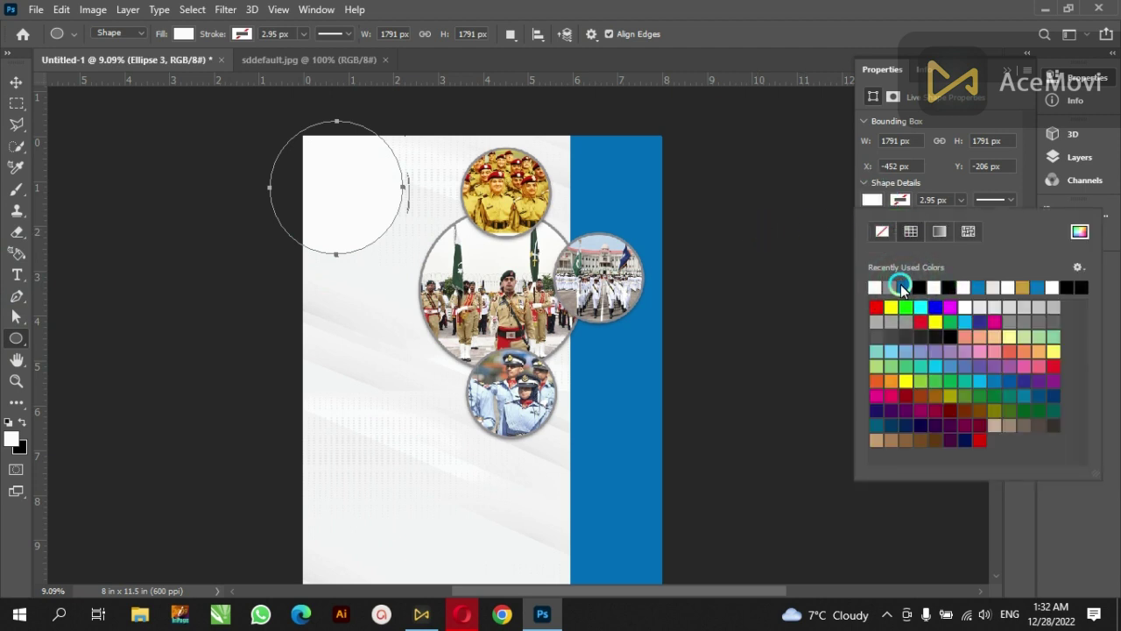
pyautogui.click(1027, 310)
pyautogui.scroll(1, 355, 235)
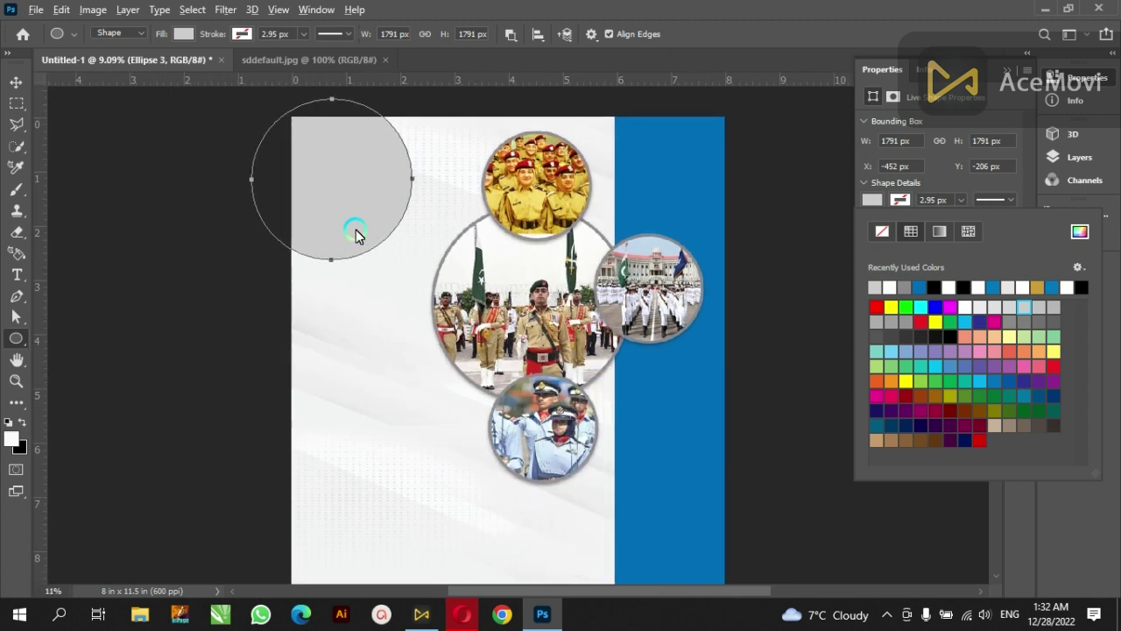
pyautogui.click(24, 80)
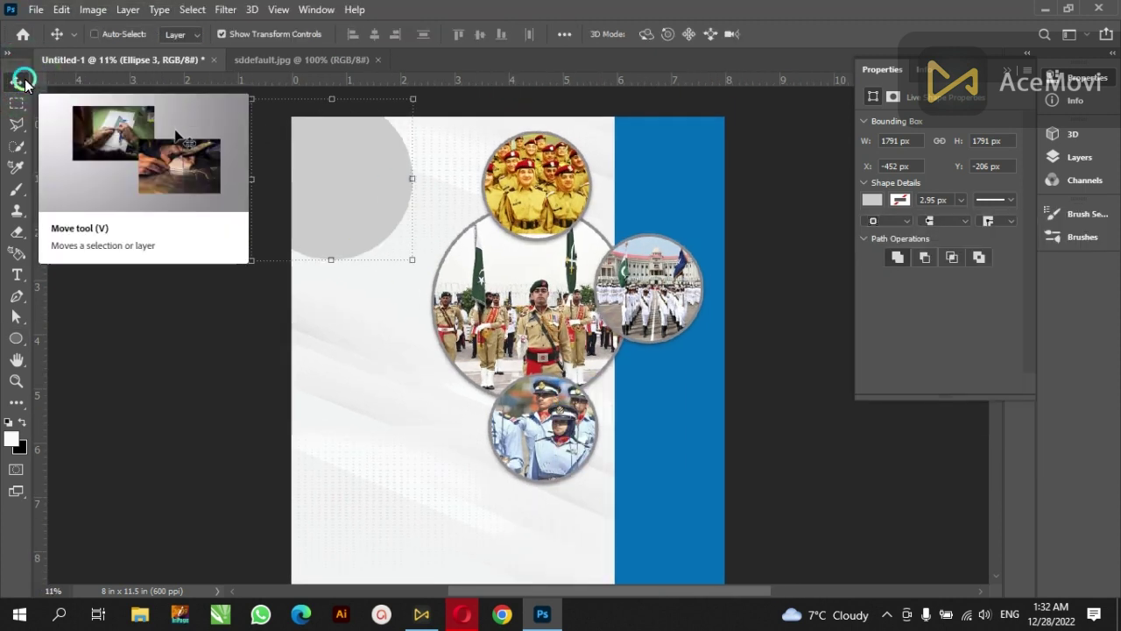
pyautogui.click(1107, 78)
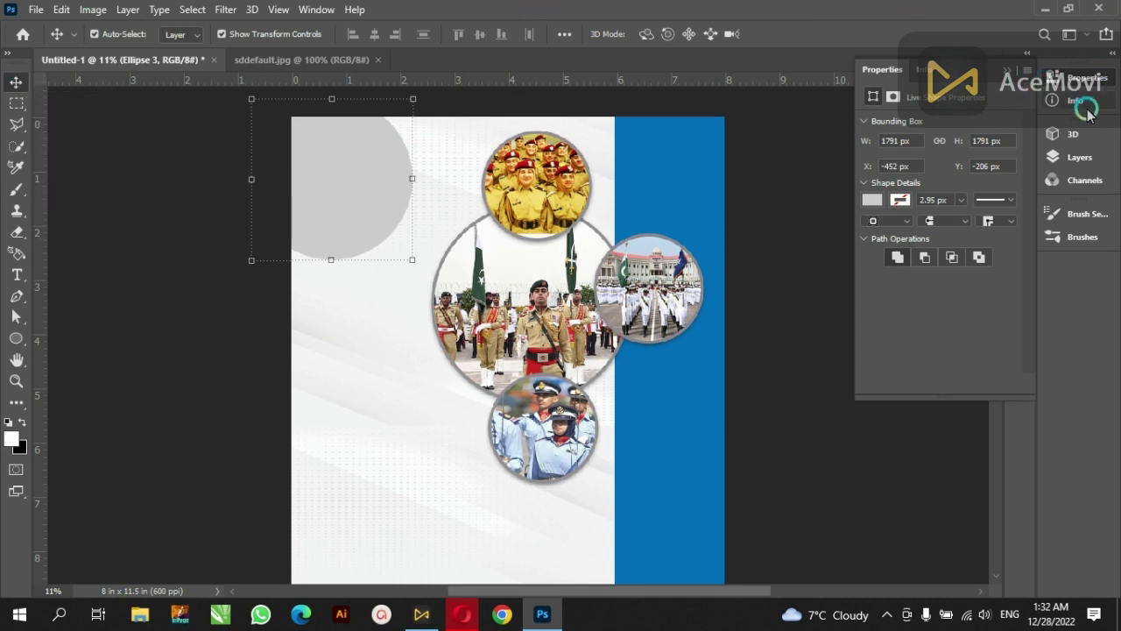
# Step: Move the grey circle beneath the ASAN logo in the layer stack and duplicate it
pyautogui.click(1086, 159)
pyautogui.moveTo(962, 234)
pyautogui.mouseDown()
pyautogui.moveTo(962, 458)
pyautogui.moveTo(952, 436)
pyautogui.mouseUp()
pyautogui.hotkey('ctrl', '[')
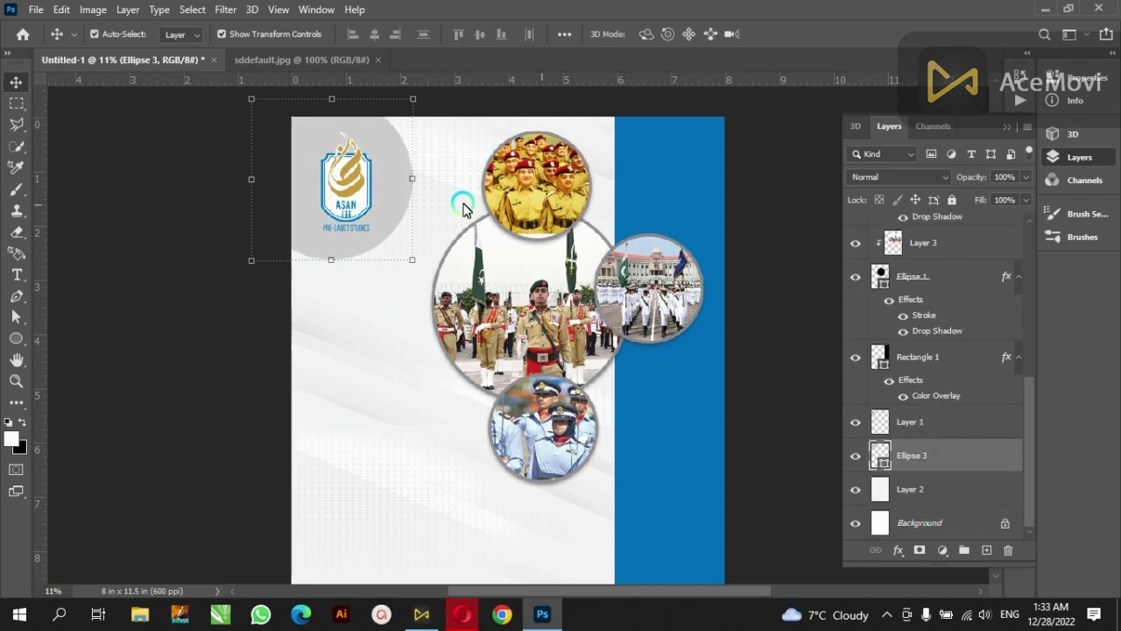
pyautogui.click(340, 261)
pyautogui.click(337, 249)
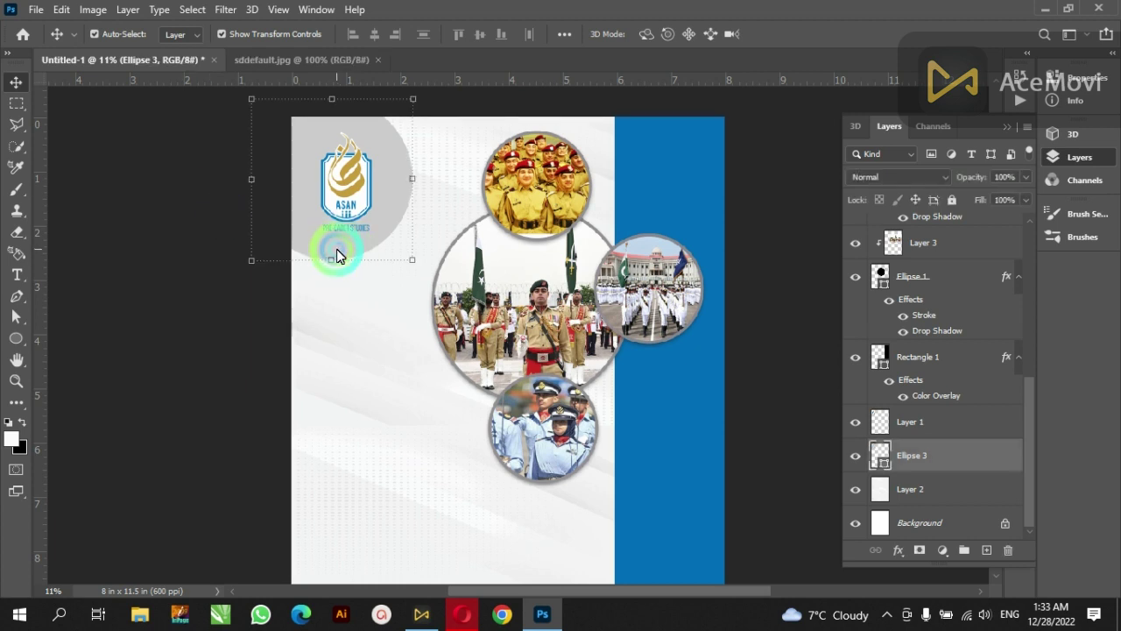
pyautogui.rightClick(1005, 467)
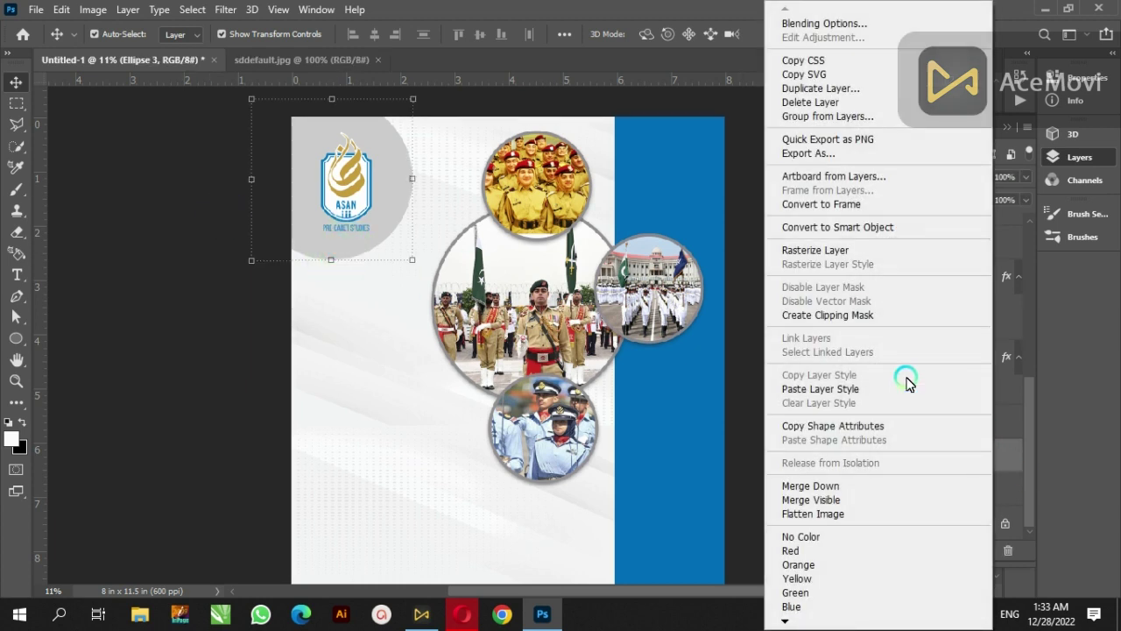
pyautogui.click(886, 88)
pyautogui.click(696, 158)
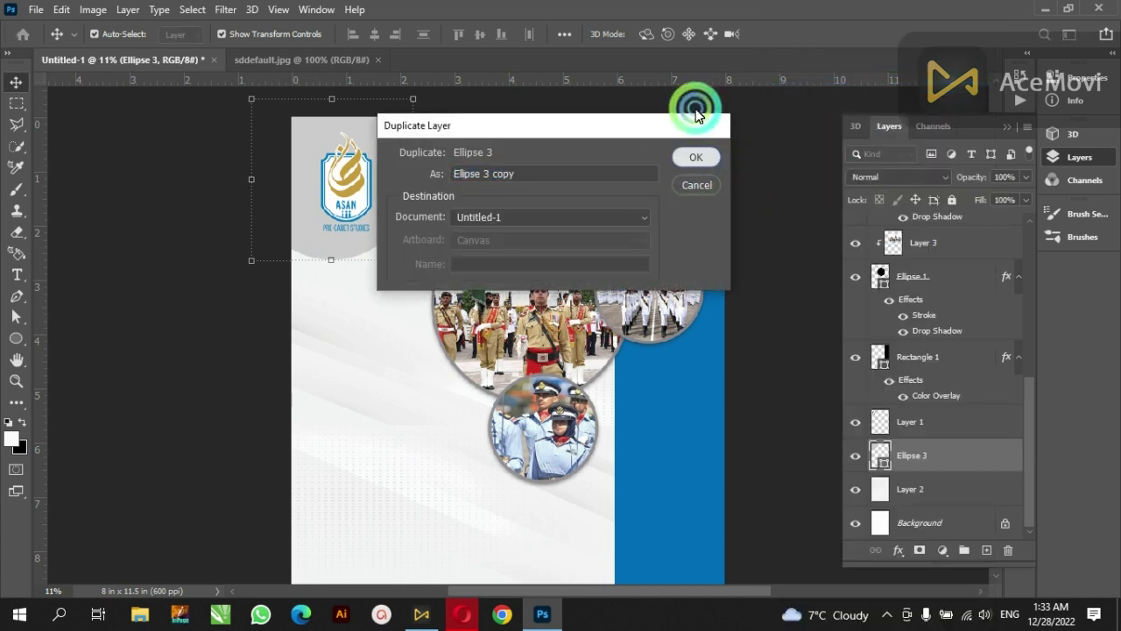
# Step: Give the Ellipse 3 copy no fill and a black 2.95 px stroke
pyautogui.click(15, 340)
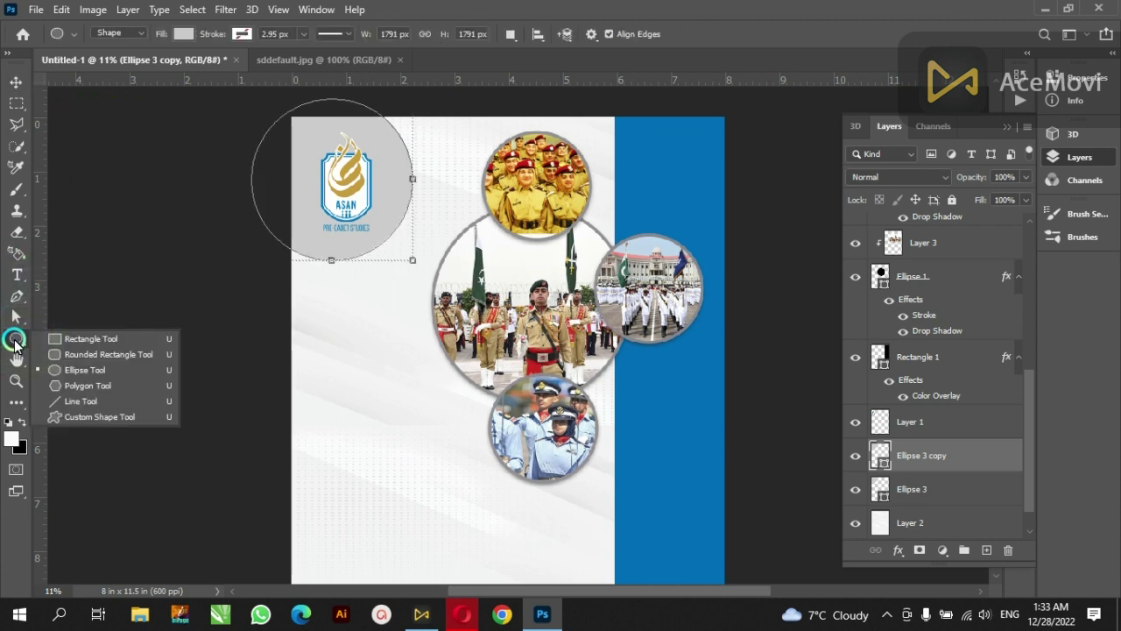
pyautogui.click(12, 341)
pyautogui.click(238, 42)
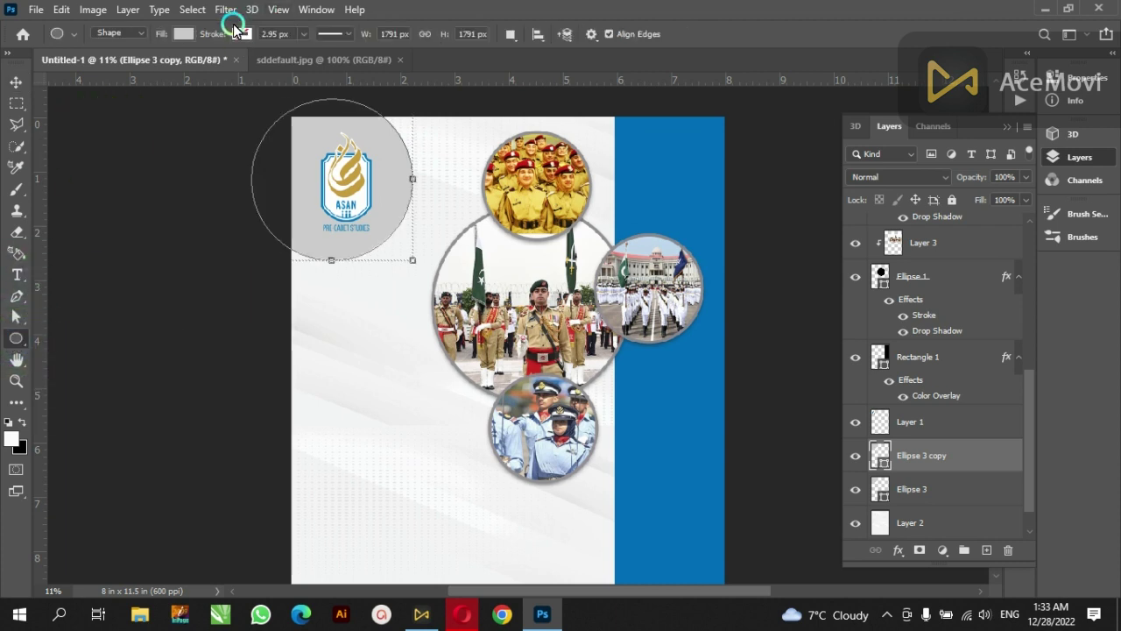
pyautogui.click(181, 42)
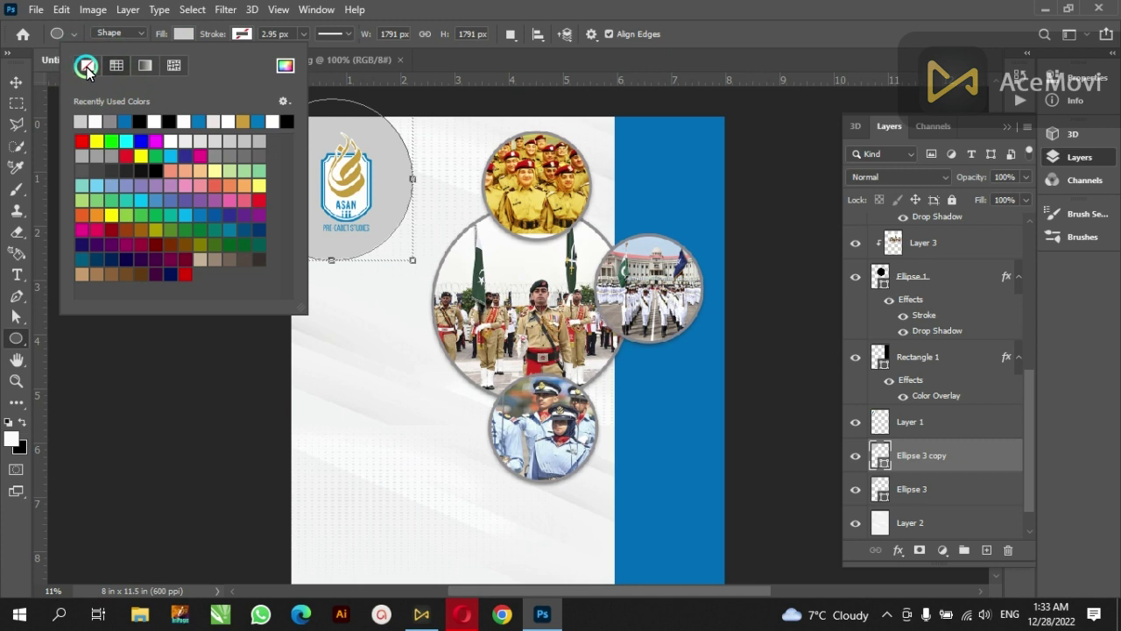
pyautogui.click(82, 68)
pyautogui.click(242, 35)
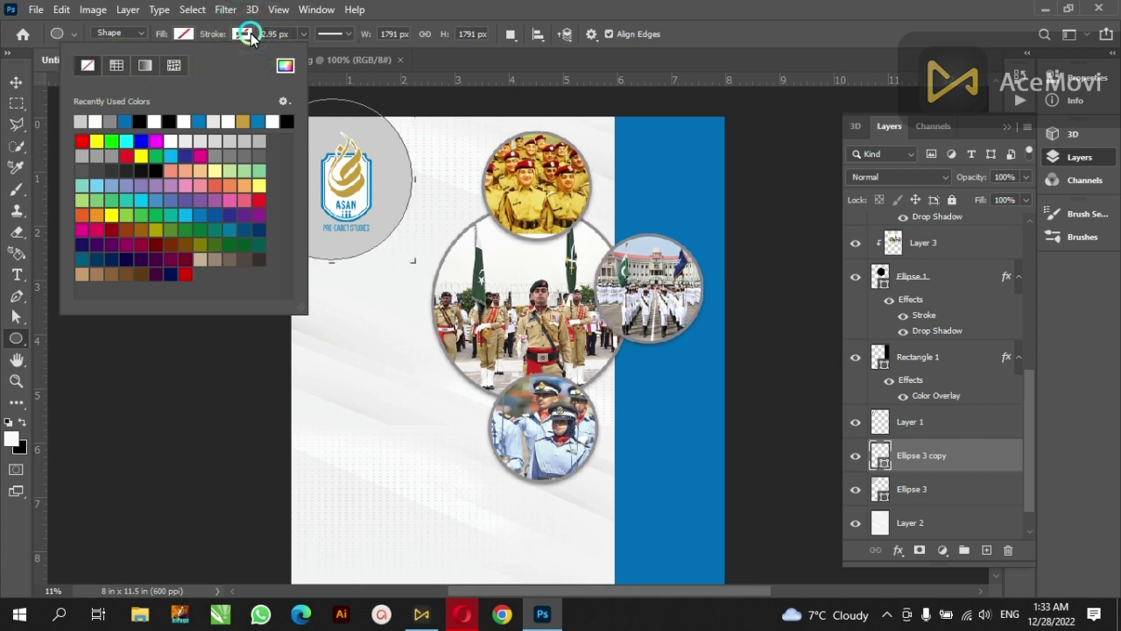
pyautogui.click(227, 122)
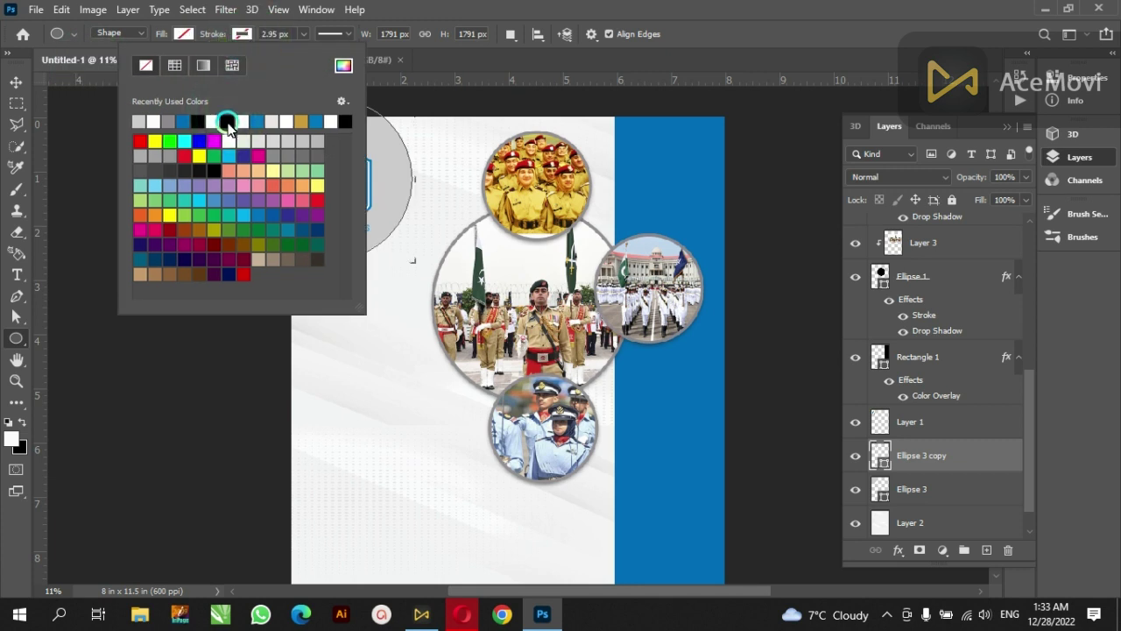
pyautogui.click(151, 134)
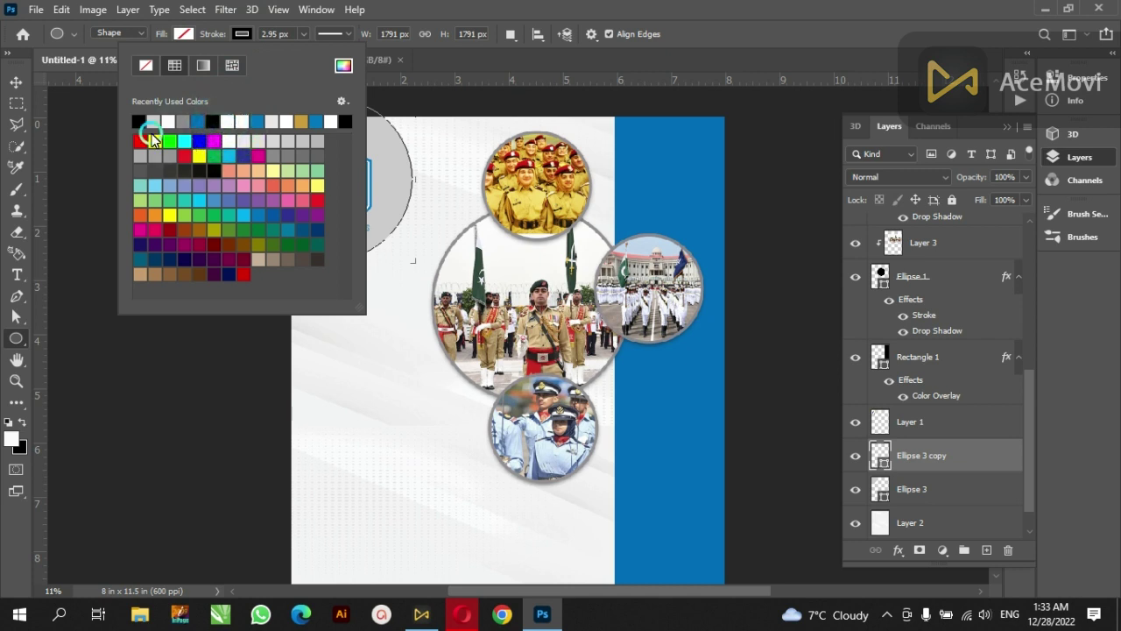
pyautogui.click(21, 82)
pyautogui.click(163, 92)
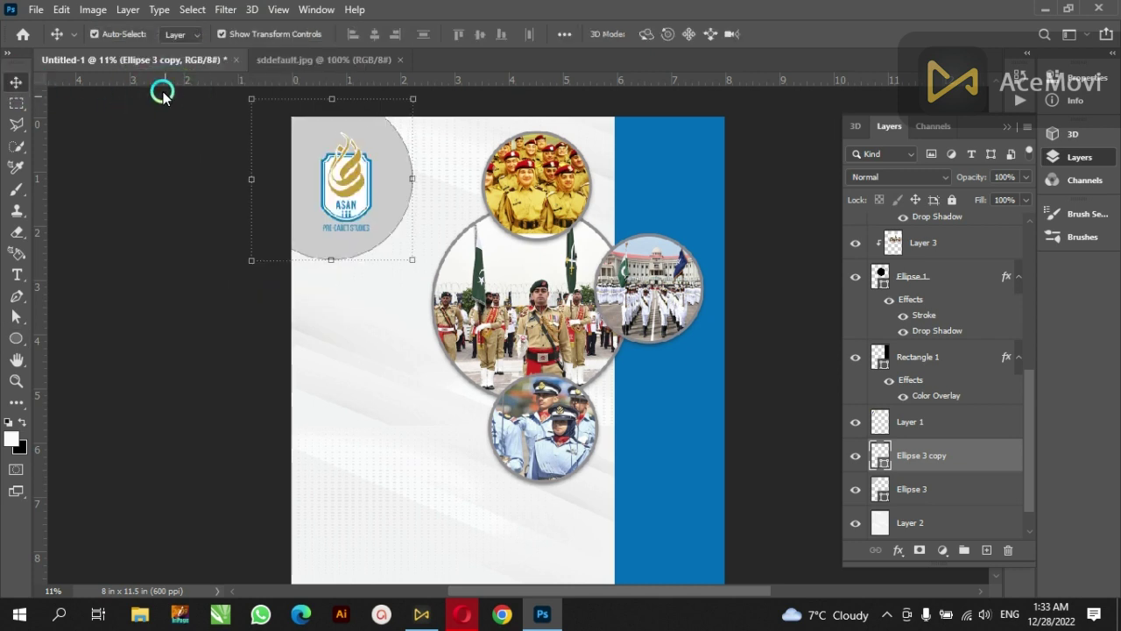
# Step: Nudge the grey corner circle right and up and stretch it slightly taller
pyautogui.hotkey('shift', 'Right')
pyautogui.hotkey('shift', 'Right')
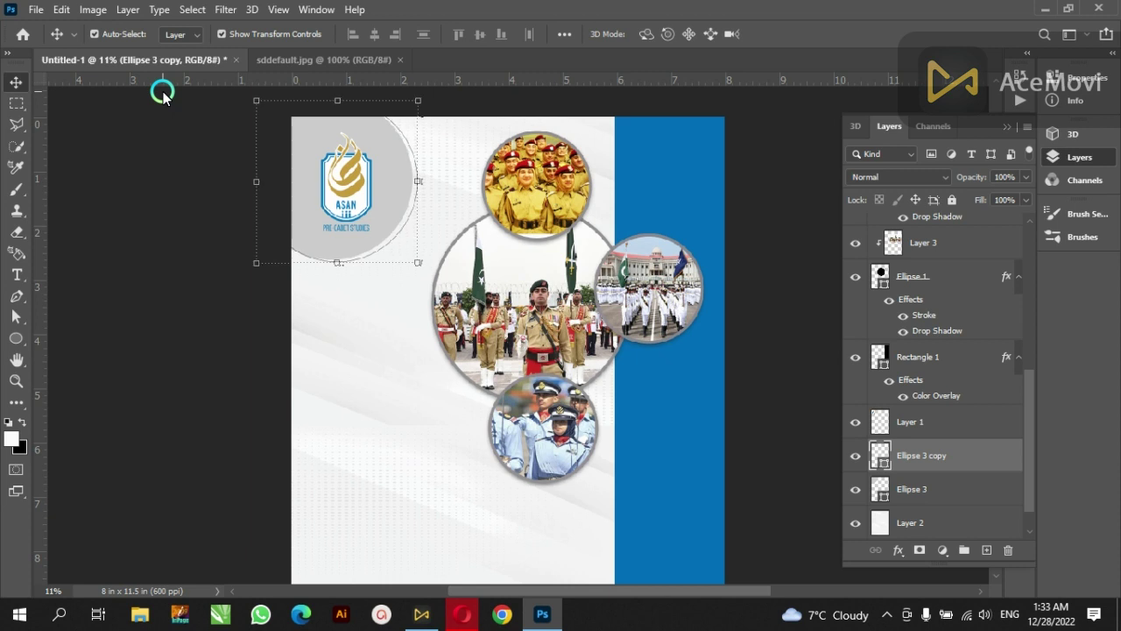
pyautogui.click(421, 102)
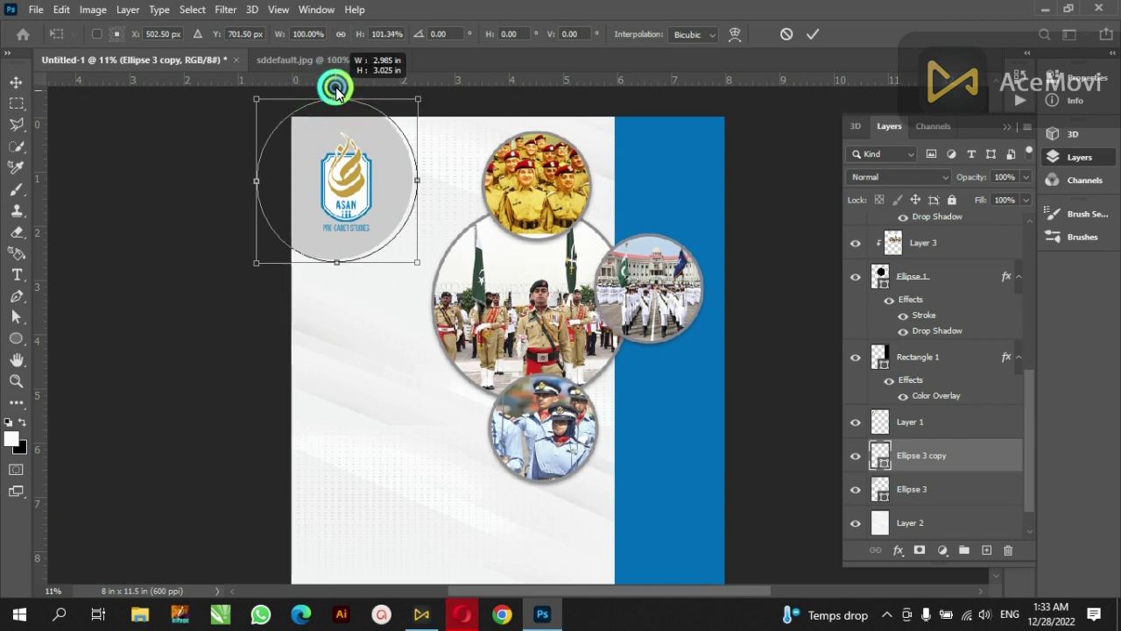
pyautogui.moveTo(336, 98); pyautogui.dragTo(336, 92)
pyautogui.click(217, 175)
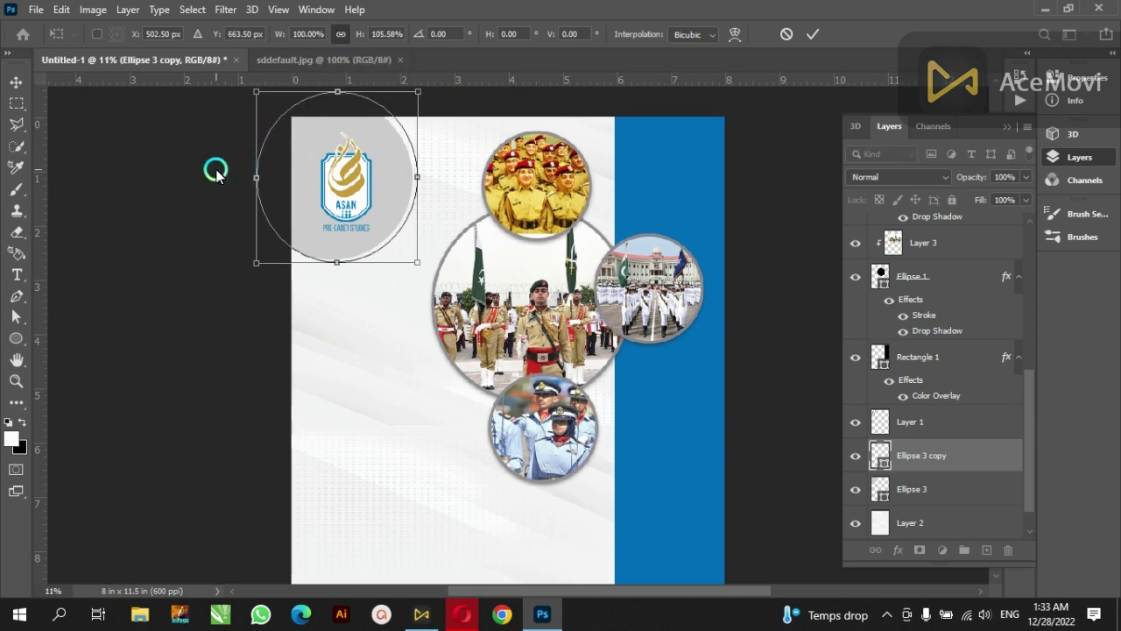
pyautogui.press('Up')
pyautogui.press('Up')
pyautogui.press('Right')
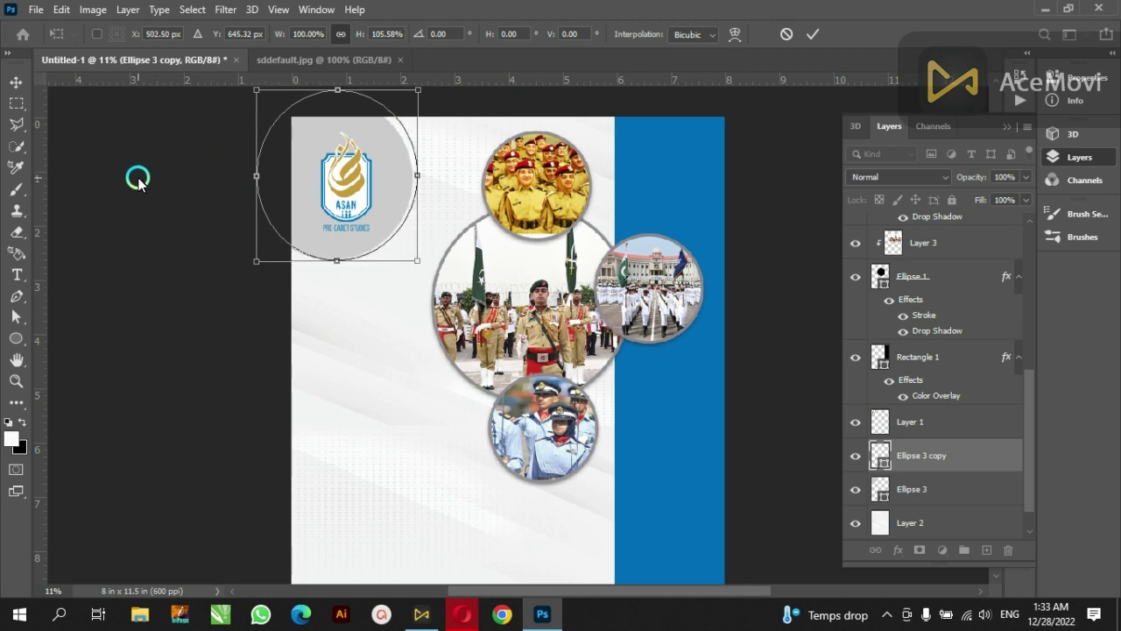
pyautogui.click(138, 178)
# Step: Enlarge the ASAN logo slightly
pyautogui.click(237, 188)
pyautogui.click(338, 217)
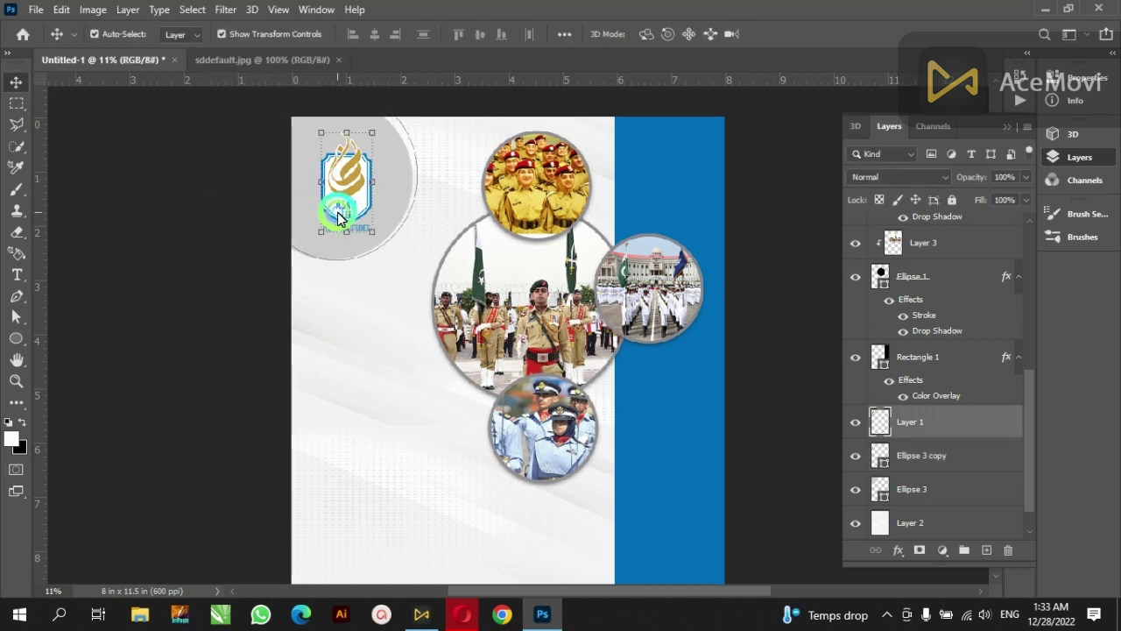
pyautogui.scroll(2, 338, 218)
pyautogui.scroll(2, 335, 229)
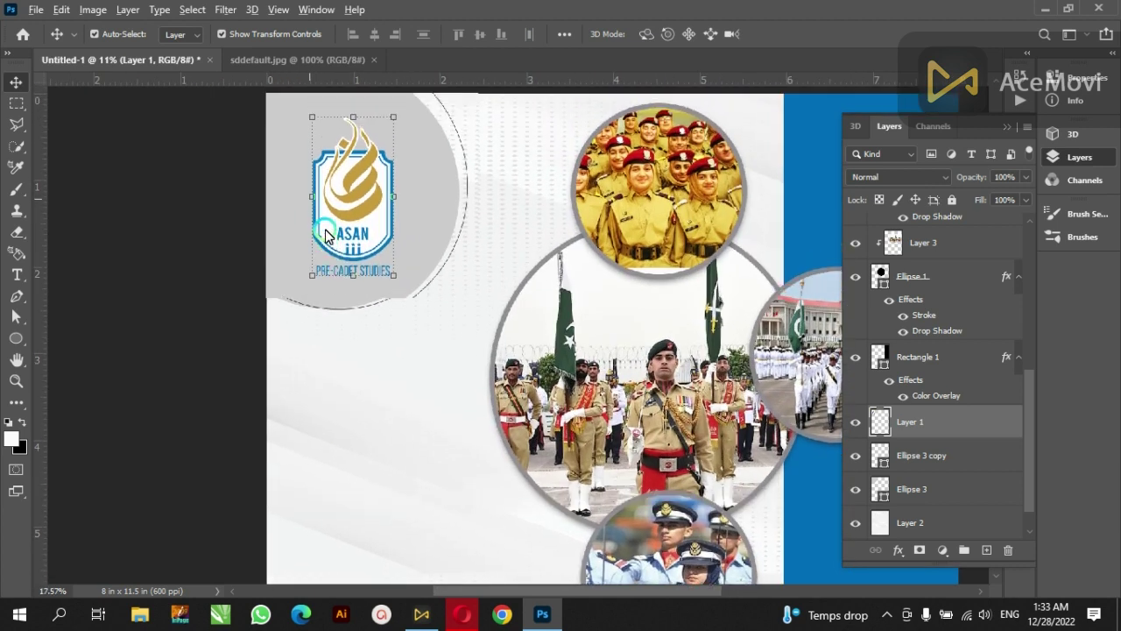
pyautogui.moveTo(399, 275); pyautogui.dragTo(412, 288)
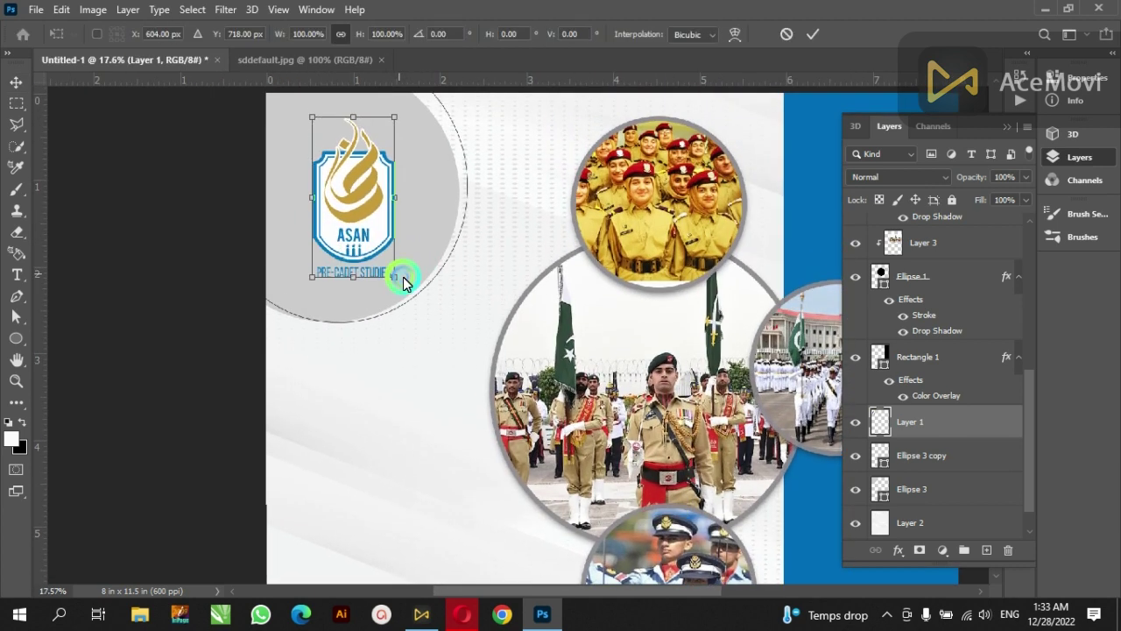
pyautogui.write('627')
pyautogui.press('Return')
# Step: Scale Ellipse 3 and its copy together toward the page centre
pyautogui.click(446, 254)
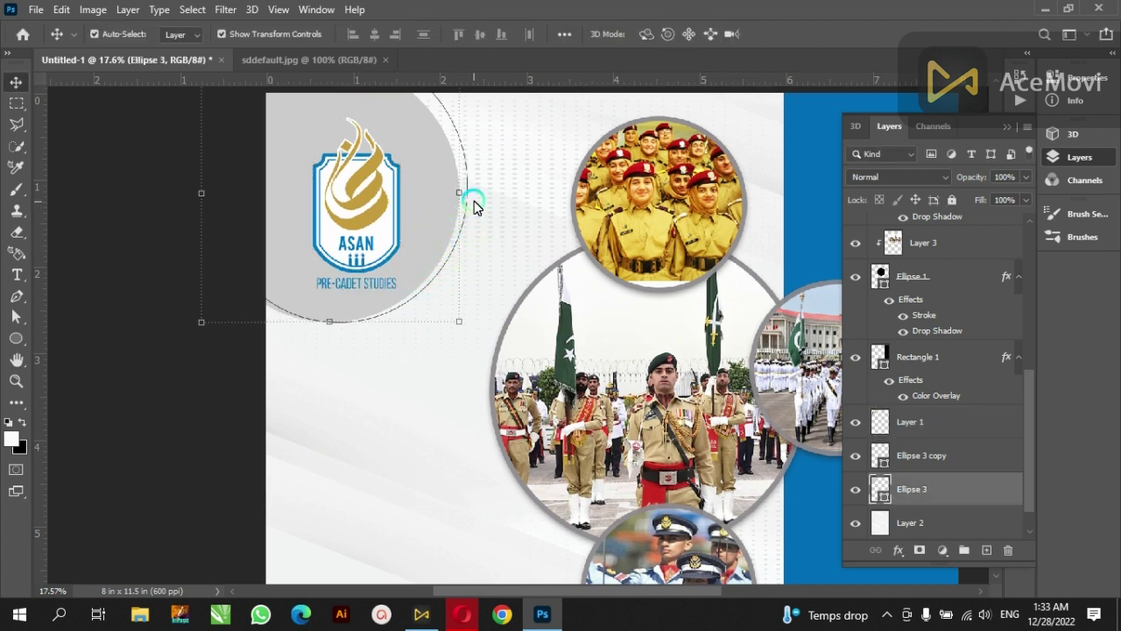
pyautogui.keyDown('shift'); pyautogui.click(967, 467); pyautogui.keyUp('shift')
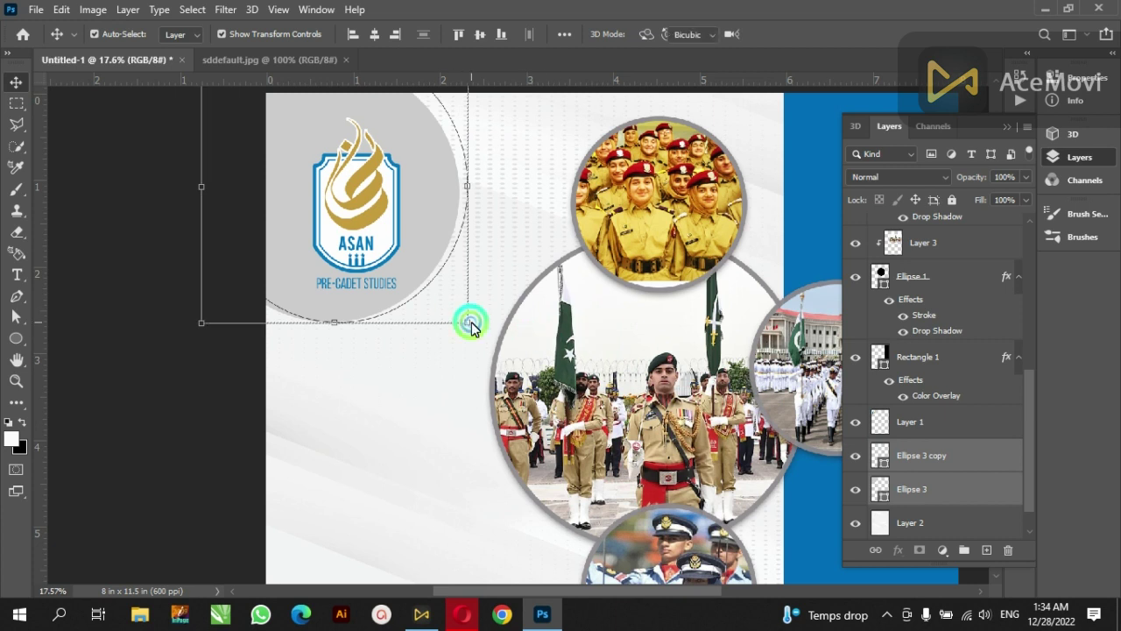
pyautogui.moveTo(468, 323); pyautogui.dragTo(495, 347)
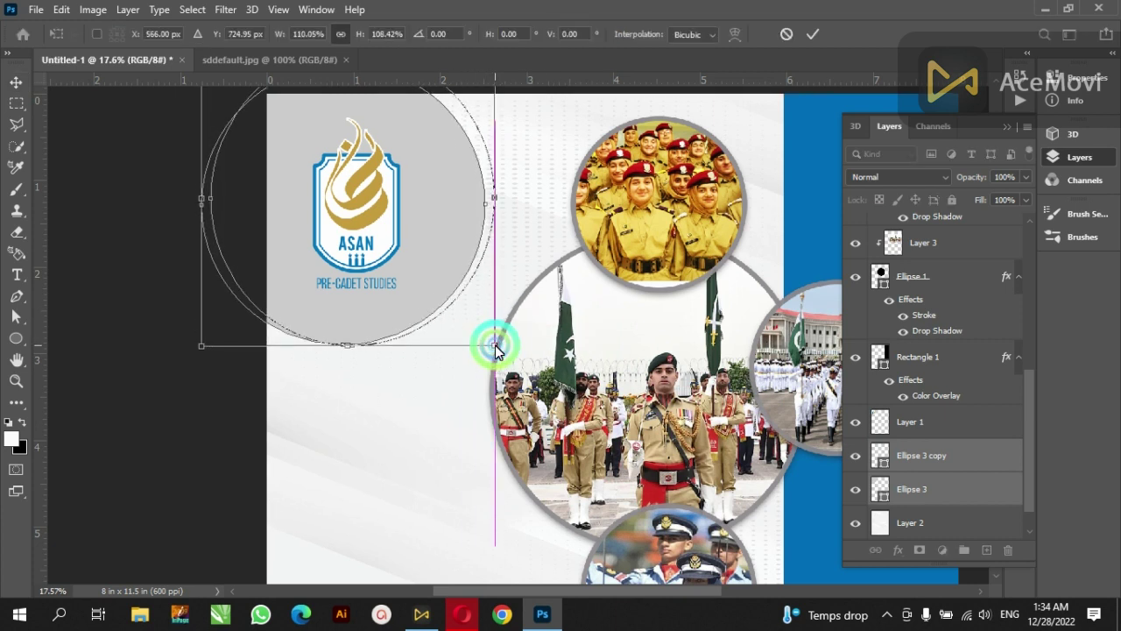
pyautogui.doubleClick(374, 210)
# Step: Reposition the ASAN logo and scale it up to fill the grey circle
pyautogui.moveTo(374, 210); pyautogui.dragTo(397, 215)
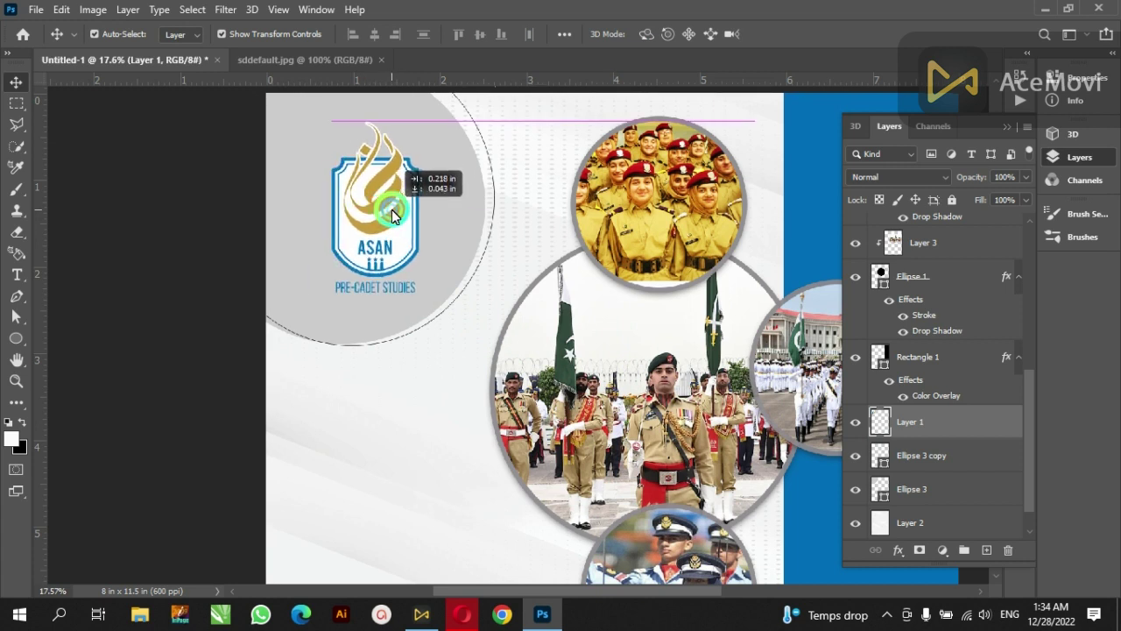
pyautogui.moveTo(397, 214); pyautogui.dragTo(383, 215)
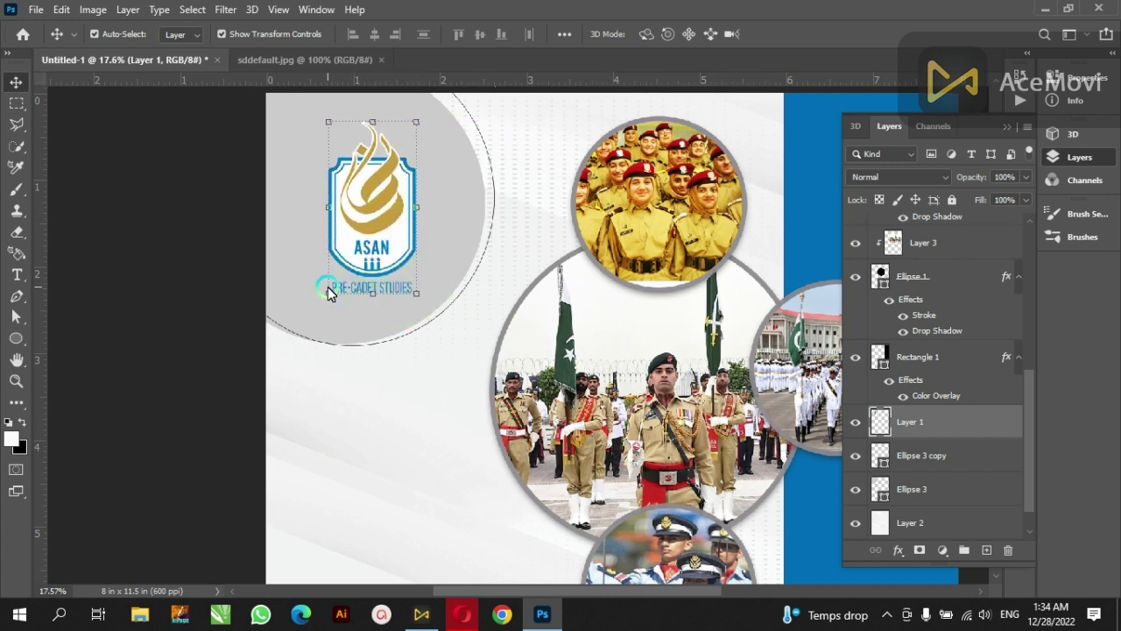
pyautogui.moveTo(329, 293); pyautogui.dragTo(305, 325)
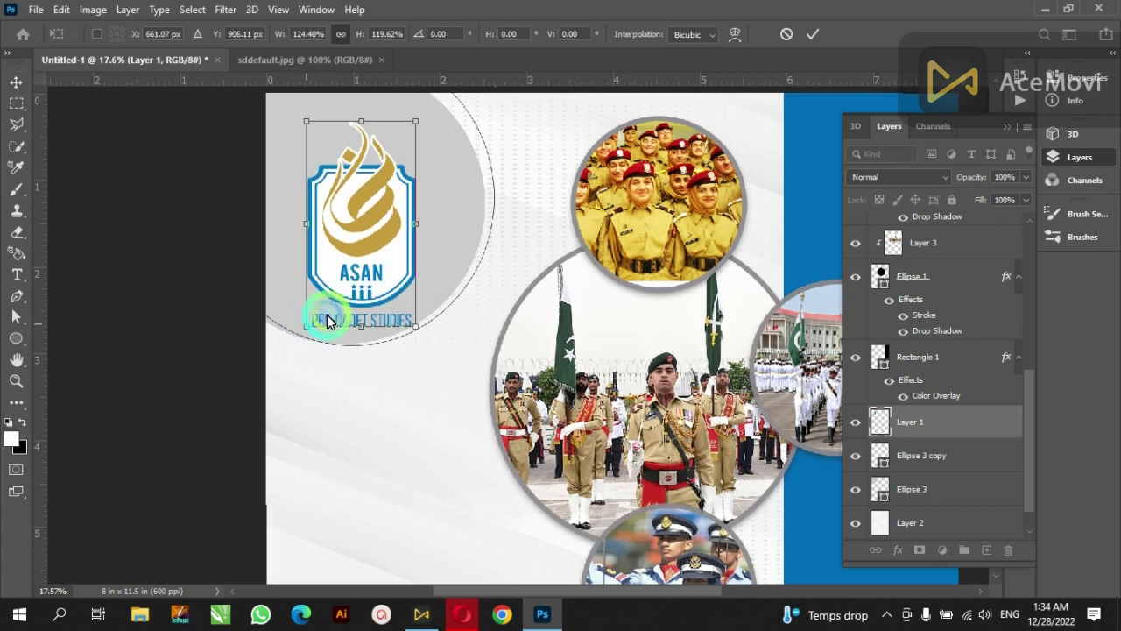
pyautogui.click(237, 293)
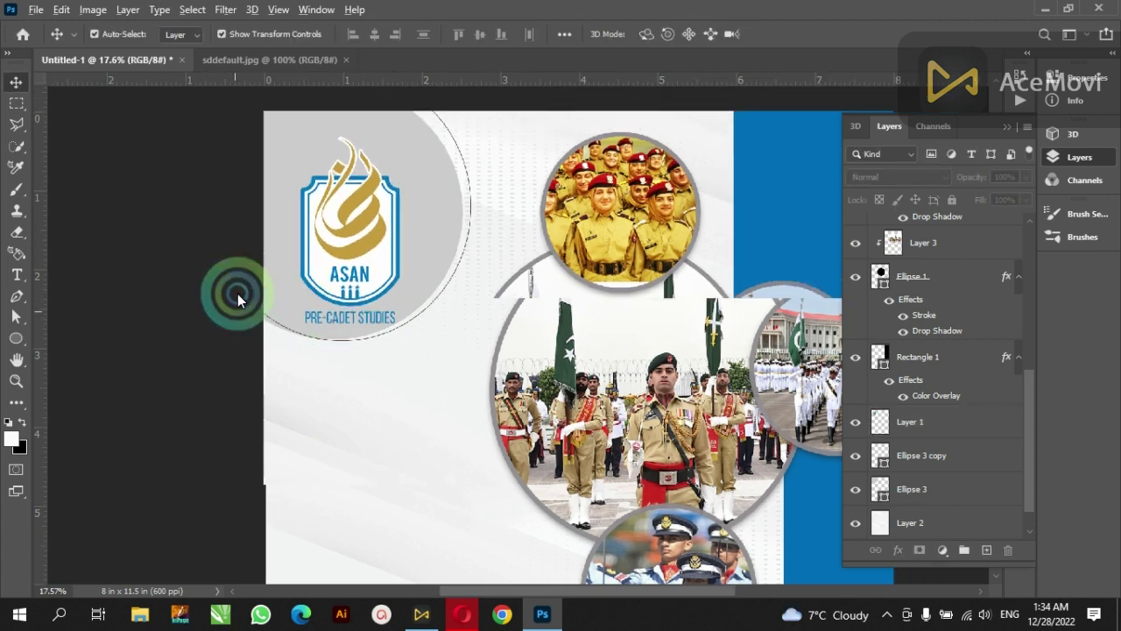
pyautogui.scroll(-3, 238, 293)
pyautogui.scroll(-3, 237, 293)
pyautogui.scroll(-1, 237, 293)
pyautogui.scroll(-1, 291, 306)
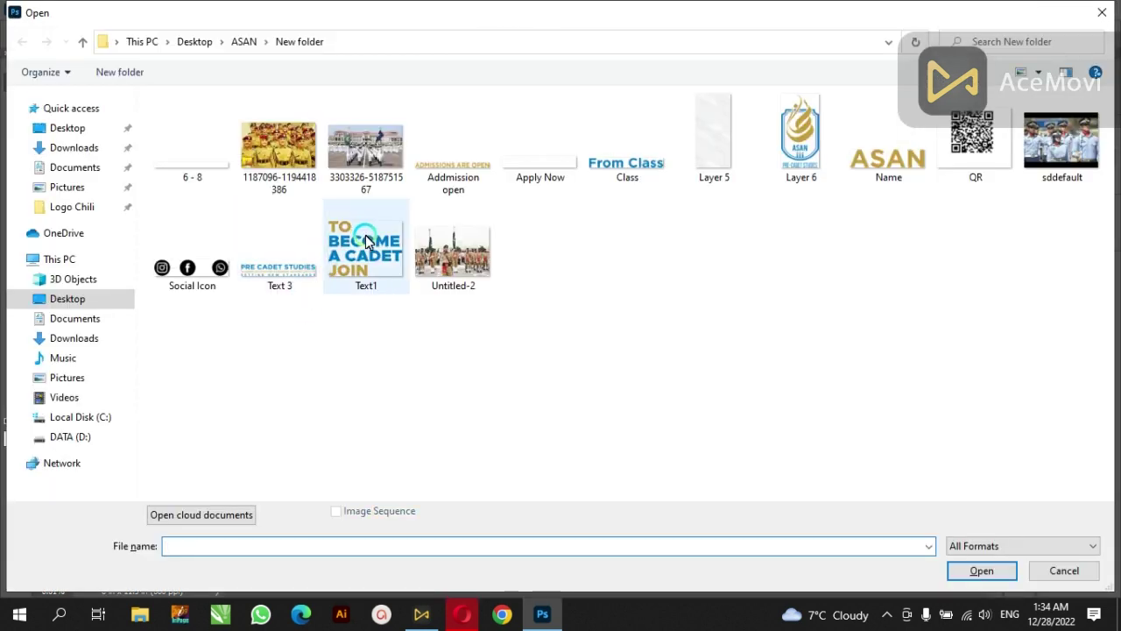
# Step: Copy the 'TO BECOME A CADET JOIN' heading from Text1.png into Untitled-1
pyautogui.doubleClick(366, 236)
pyautogui.hotkey('ctrl', 'a')
pyautogui.click(95, 34)
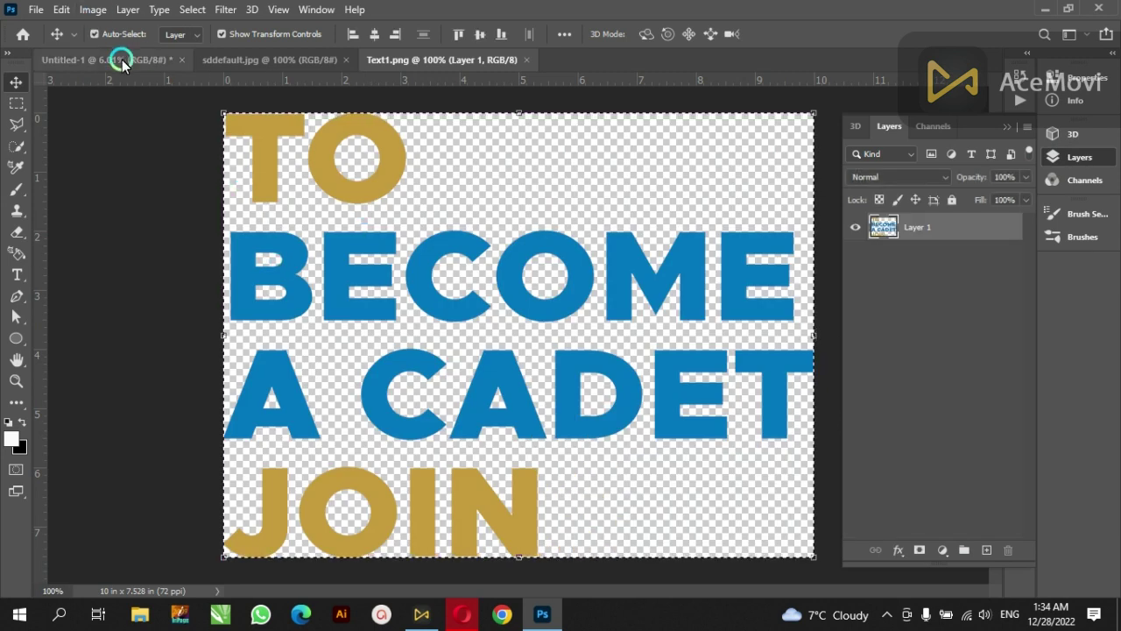
pyautogui.click(122, 60)
pyautogui.click(337, 181)
pyautogui.hotkey('ctrl', 'v')
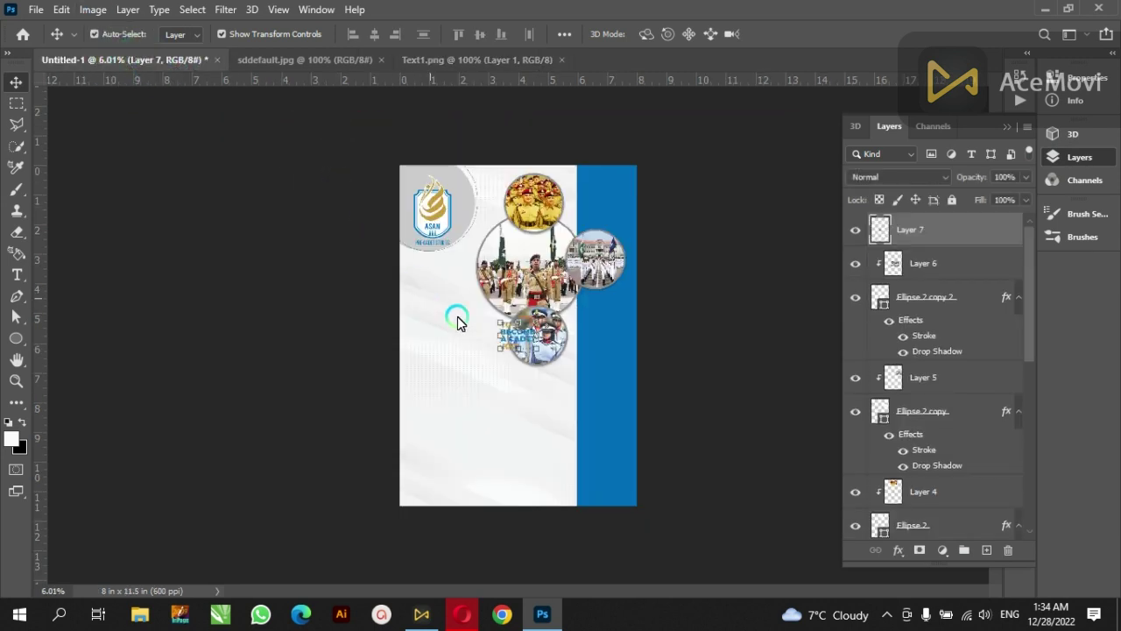
# Step: Scale the heading to about 236% beside the lower photo circle and close Text1.png
pyautogui.moveTo(517, 337); pyautogui.dragTo(506, 340)
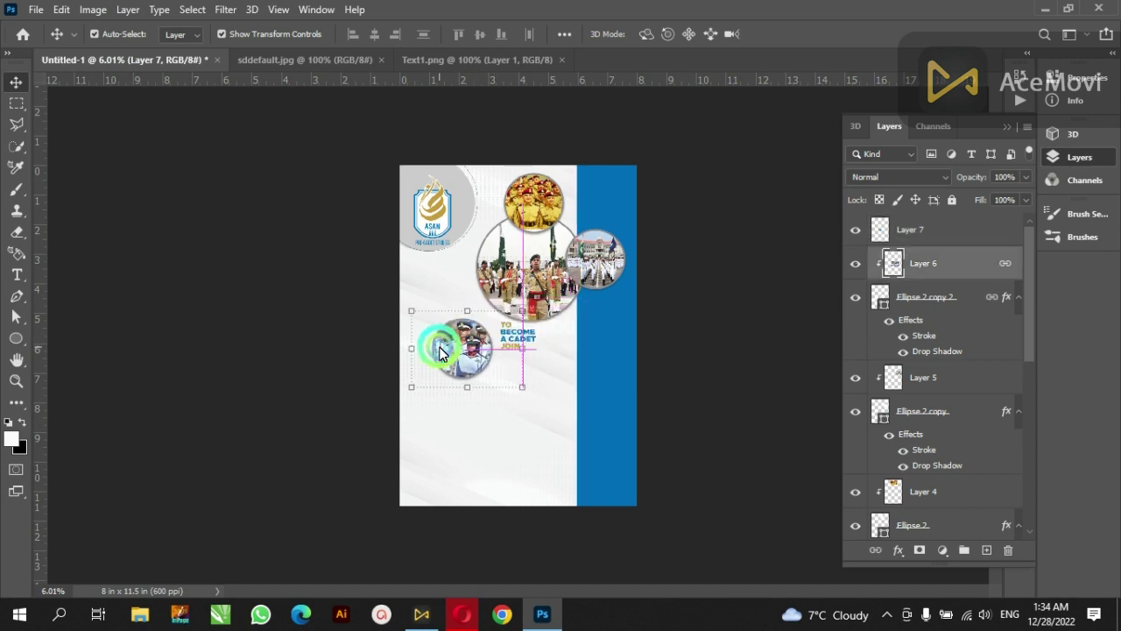
pyautogui.click(511, 337)
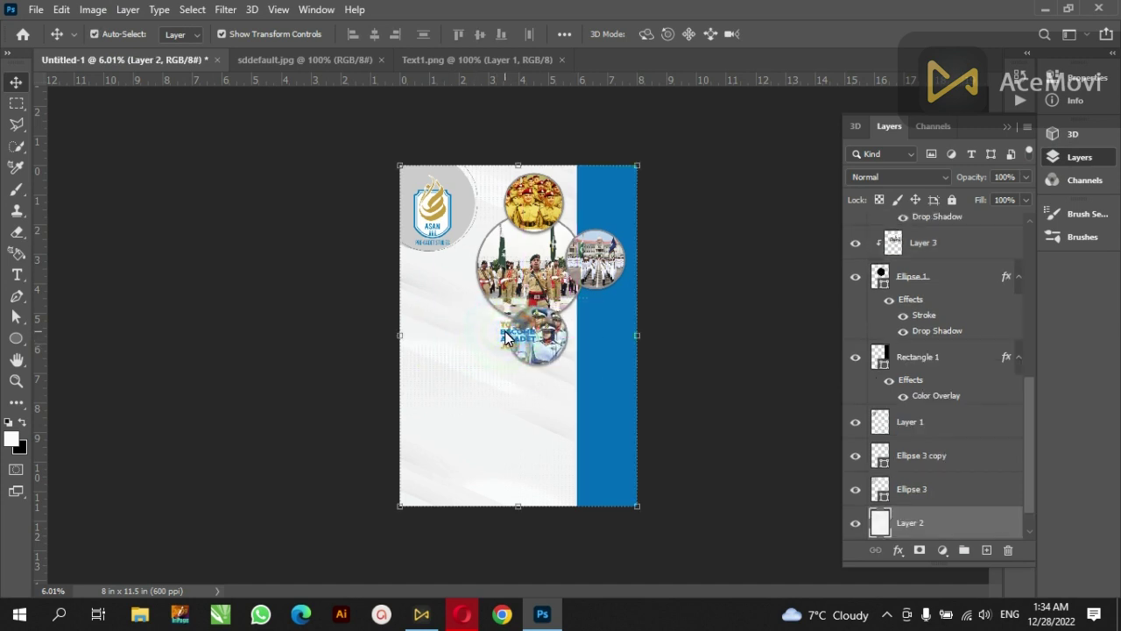
pyautogui.click(504, 339)
pyautogui.moveTo(504, 337)
pyautogui.mouseDown()
pyautogui.moveTo(427, 399)
pyautogui.moveTo(419, 391)
pyautogui.mouseUp()
pyautogui.moveTo(492, 339); pyautogui.dragTo(474, 343)
pyautogui.moveTo(517, 392); pyautogui.dragTo(492, 367)
pyautogui.hotkey('shift', 'Right')
pyautogui.hotkey('shift', 'Right')
pyautogui.hotkey('shift', 'Right')
pyautogui.hotkey('shift', 'Right')
pyautogui.hotkey('shift', 'Right')
pyautogui.hotkey('shift', 'Right')
pyautogui.hotkey('shift', 'Right')
pyautogui.hotkey('shift', 'Right')
pyautogui.hotkey('shift', 'Right')
pyautogui.hotkey('shift', 'Right')
pyautogui.hotkey('shift', 'Right')
pyautogui.hotkey('shift', 'Right')
pyautogui.hotkey('shift', 'Right')
pyautogui.click(443, 421)
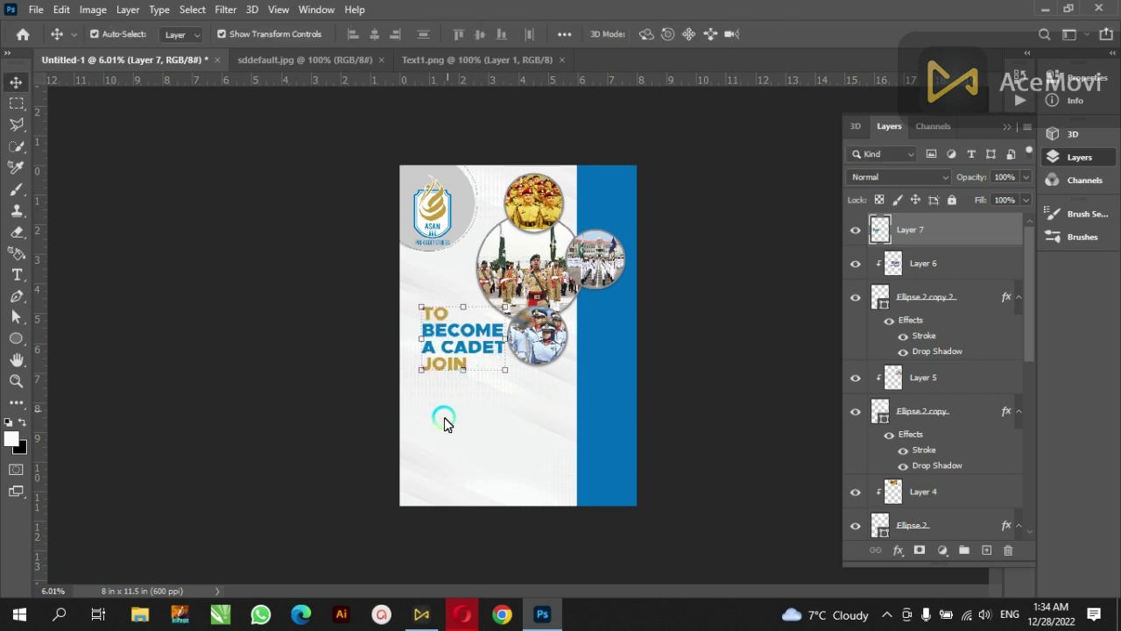
pyautogui.click(563, 60)
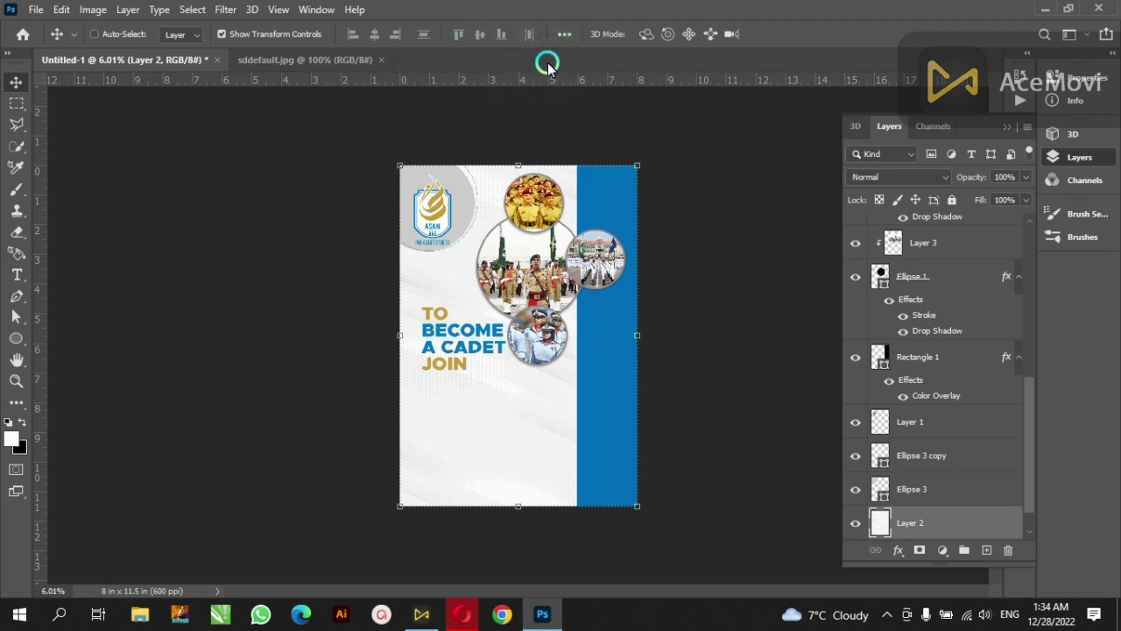
pyautogui.hotkey('ctrl', 'o')
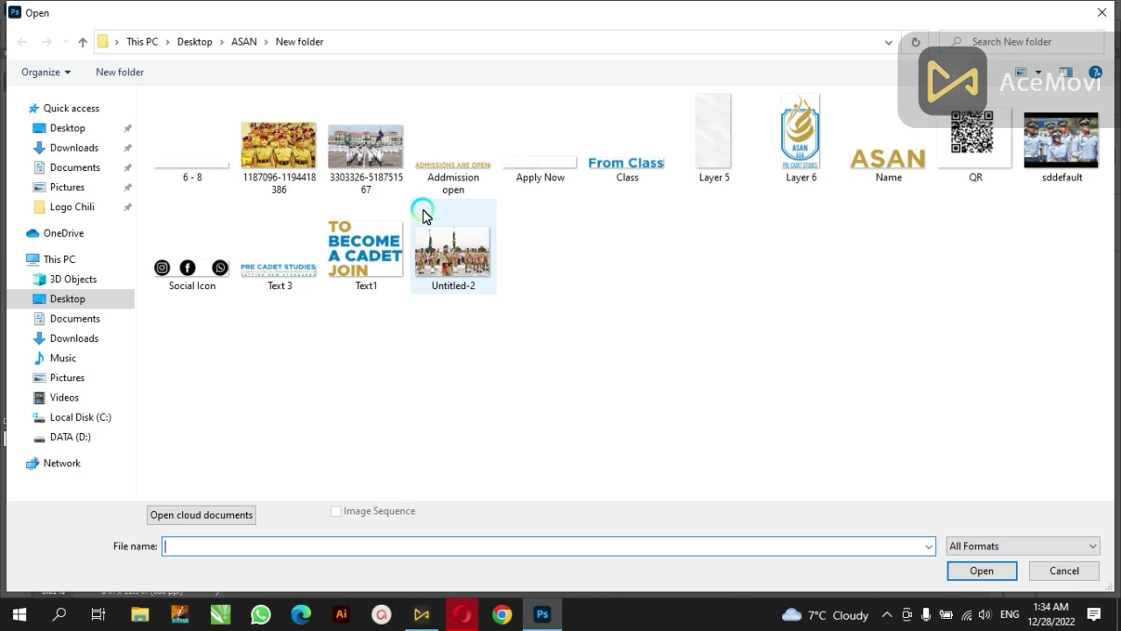
# Step: Bring the gold ASAN wordmark from Name.png in, scaled to about 250% below JOIN
pyautogui.doubleClick(885, 166)
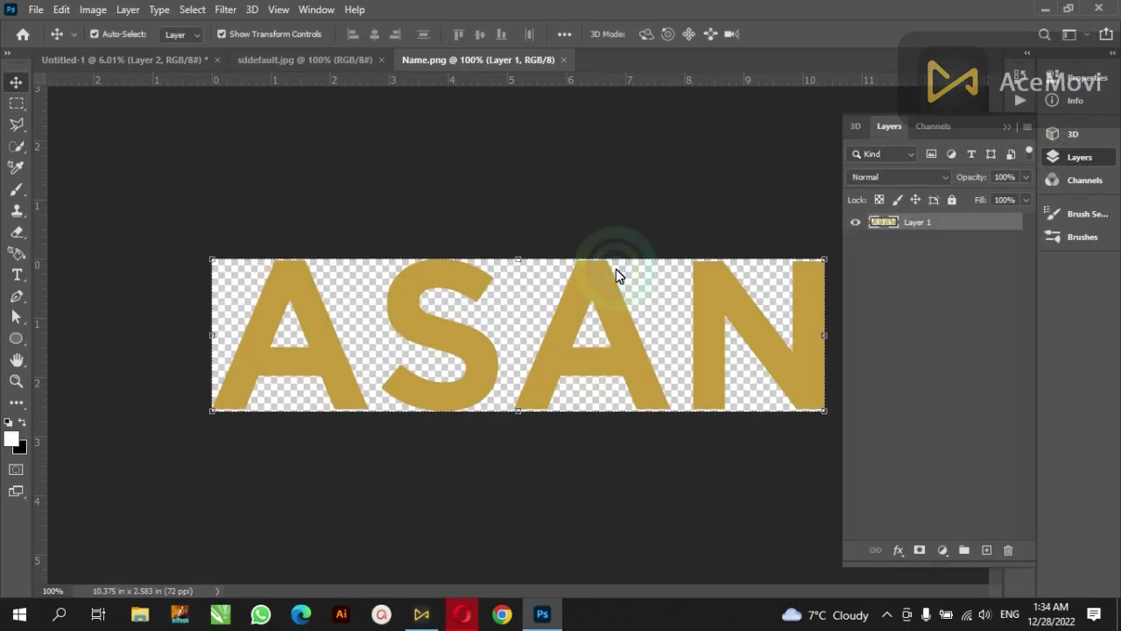
pyautogui.click(163, 58)
pyautogui.moveTo(230, 128)
pyautogui.mouseDown()
pyautogui.moveTo(477, 351)
pyautogui.moveTo(496, 355)
pyautogui.moveTo(500, 415)
pyautogui.mouseUp()
pyautogui.hotkey('ctrl', 't')
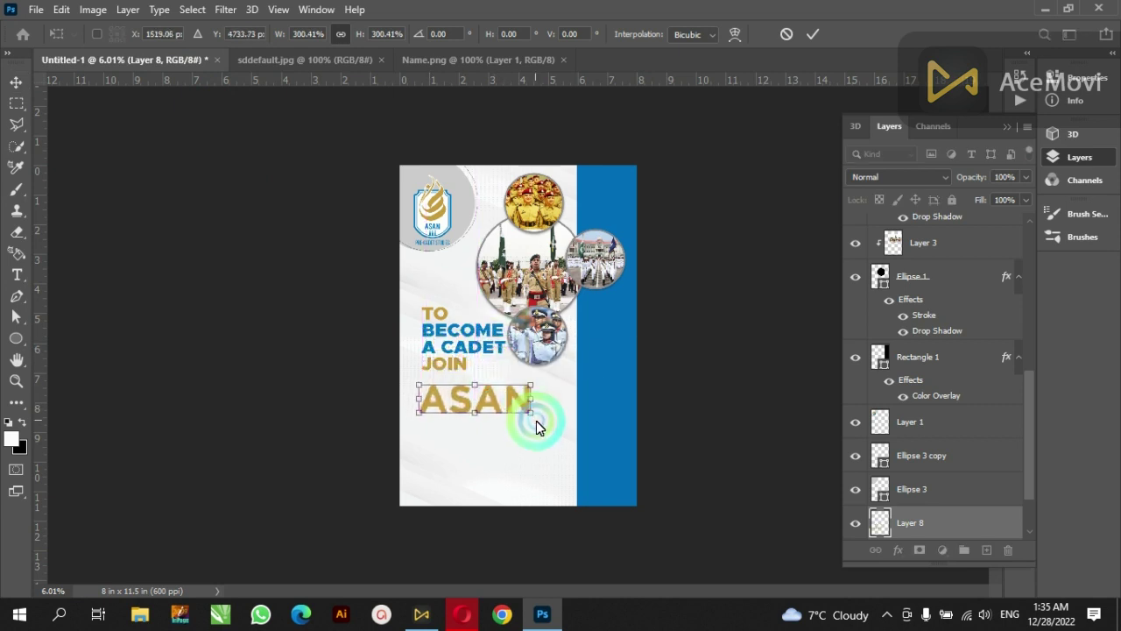
pyautogui.moveTo(531, 419); pyautogui.dragTo(514, 407)
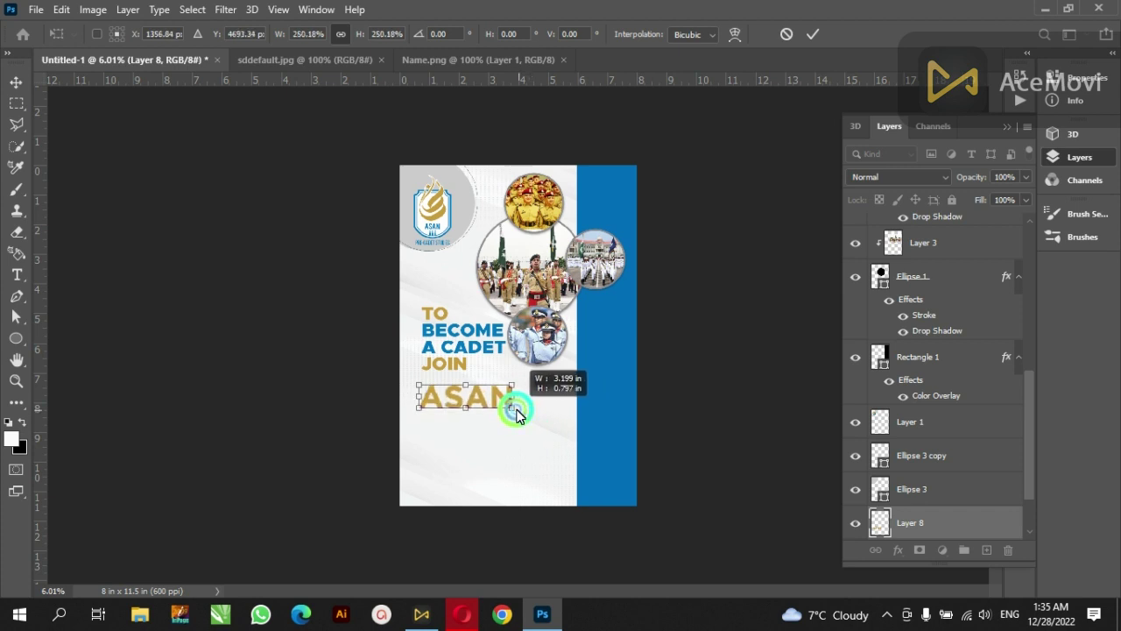
pyautogui.press('Return')
pyautogui.click(528, 419)
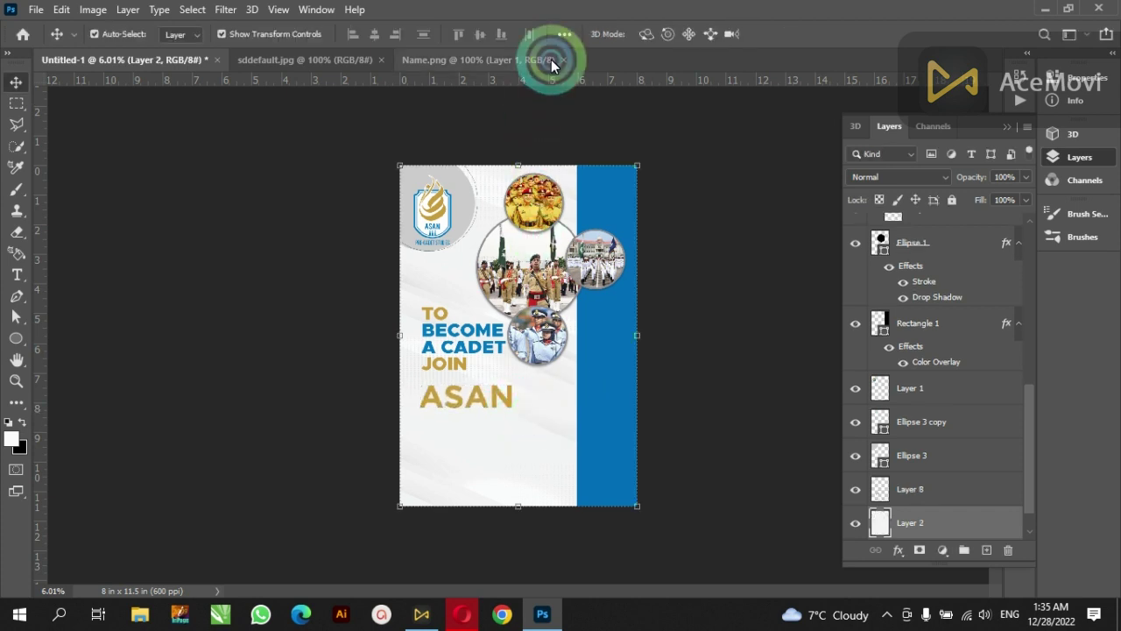
# Step: Close the Name.png and sddefault.jpg tabs
pyautogui.click(562, 60)
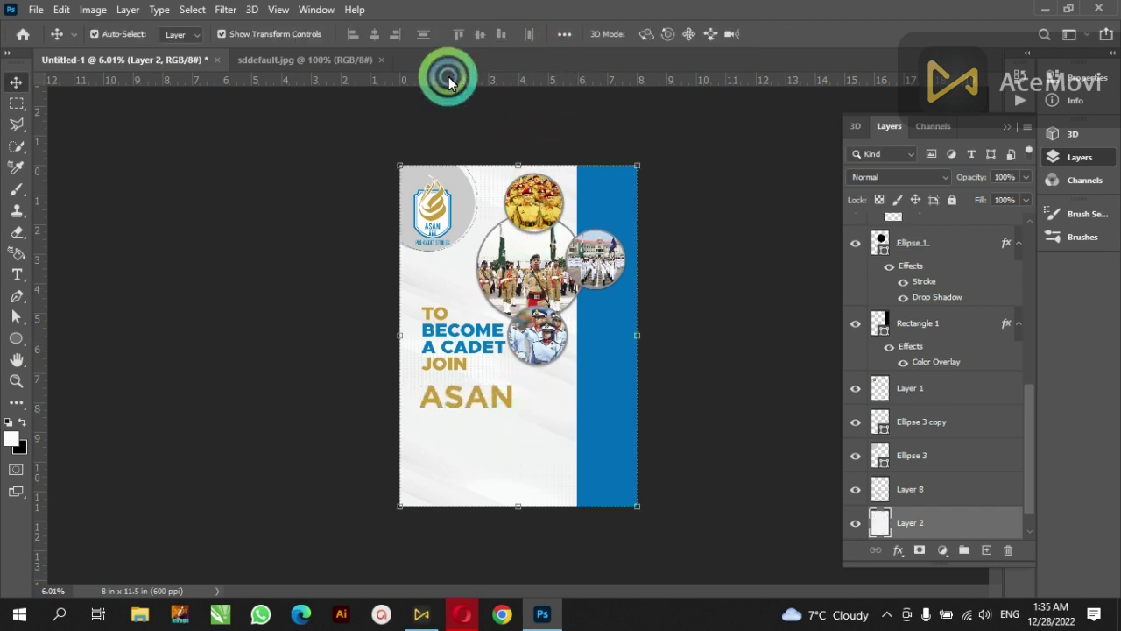
pyautogui.click(382, 61)
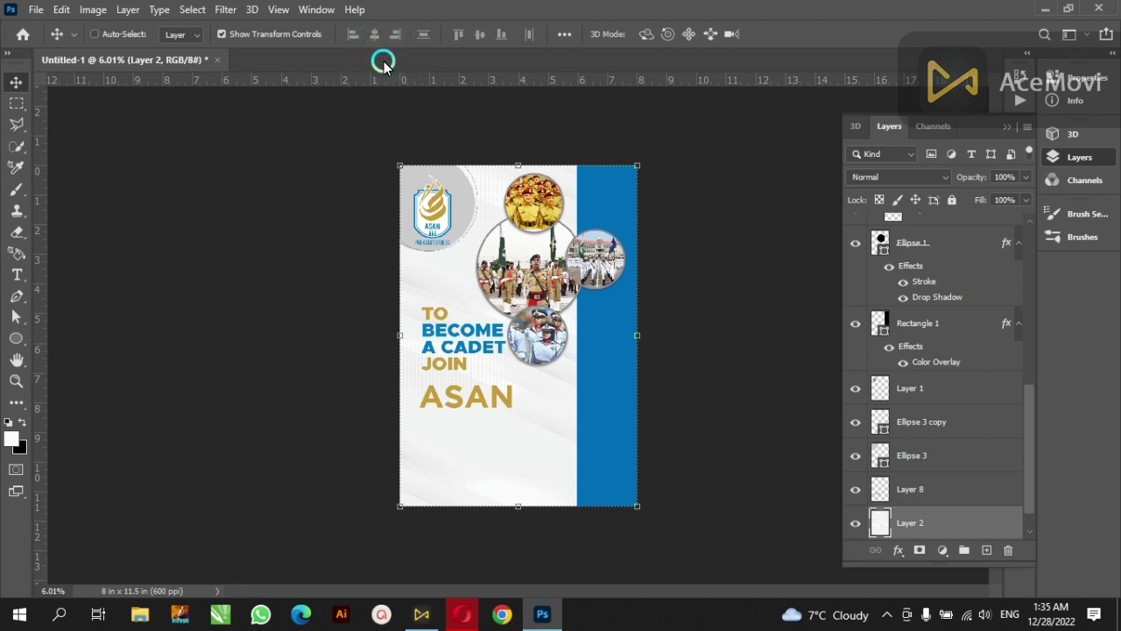
pyautogui.doubleClick(383, 63)
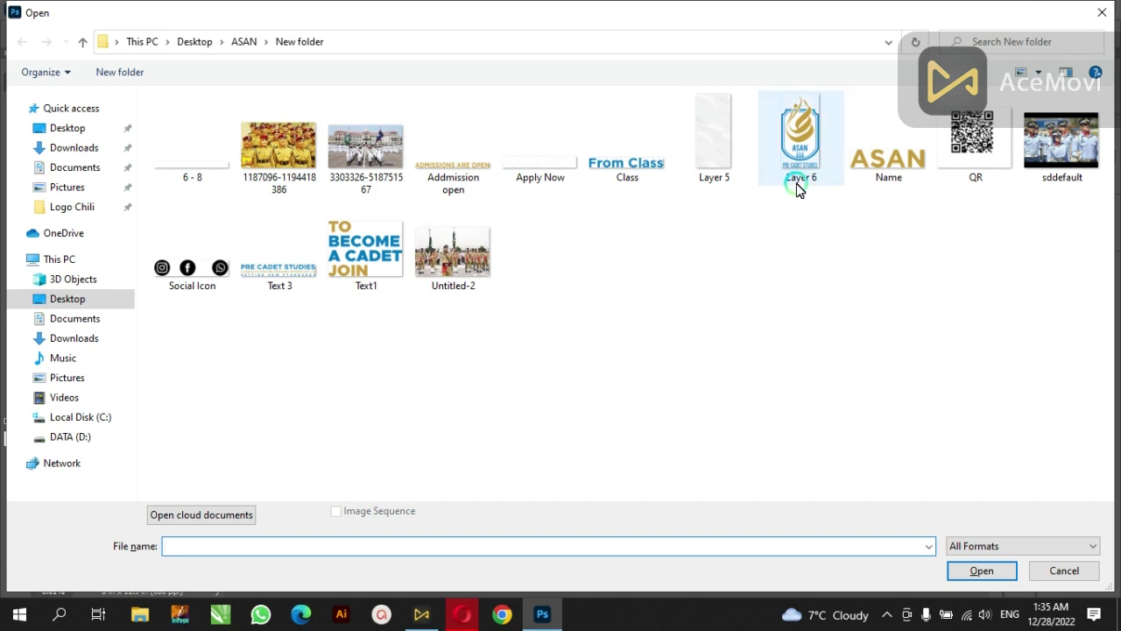
# Step: Bring in the Text 3 'PRE CADET STUDIES' layer and move it below ASAN
pyautogui.doubleClick(278, 265)
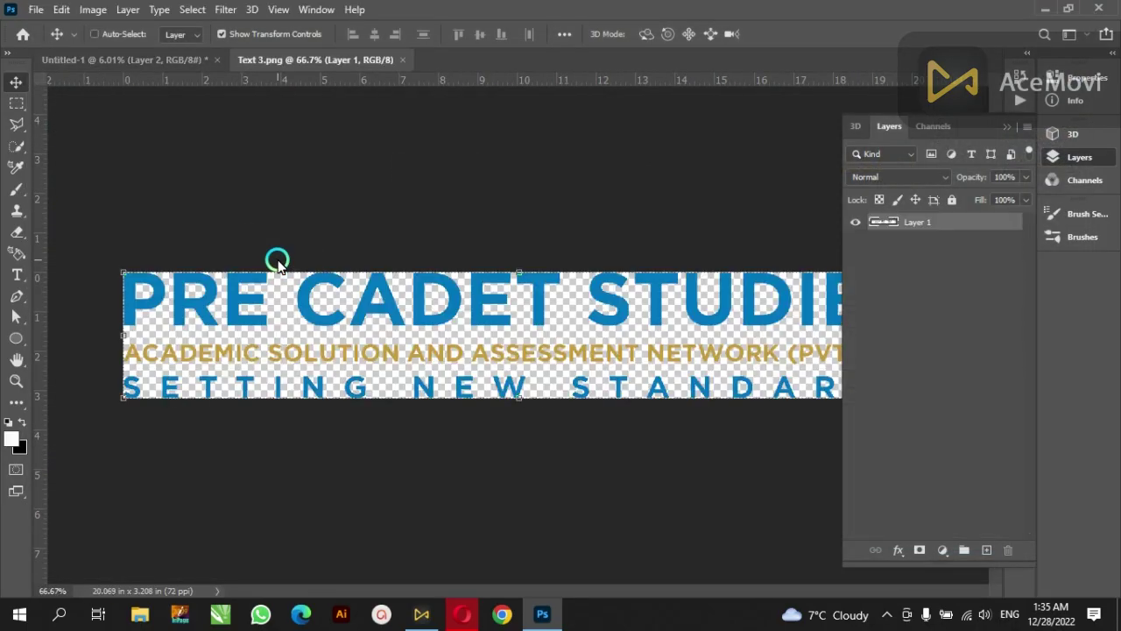
pyautogui.click(162, 58)
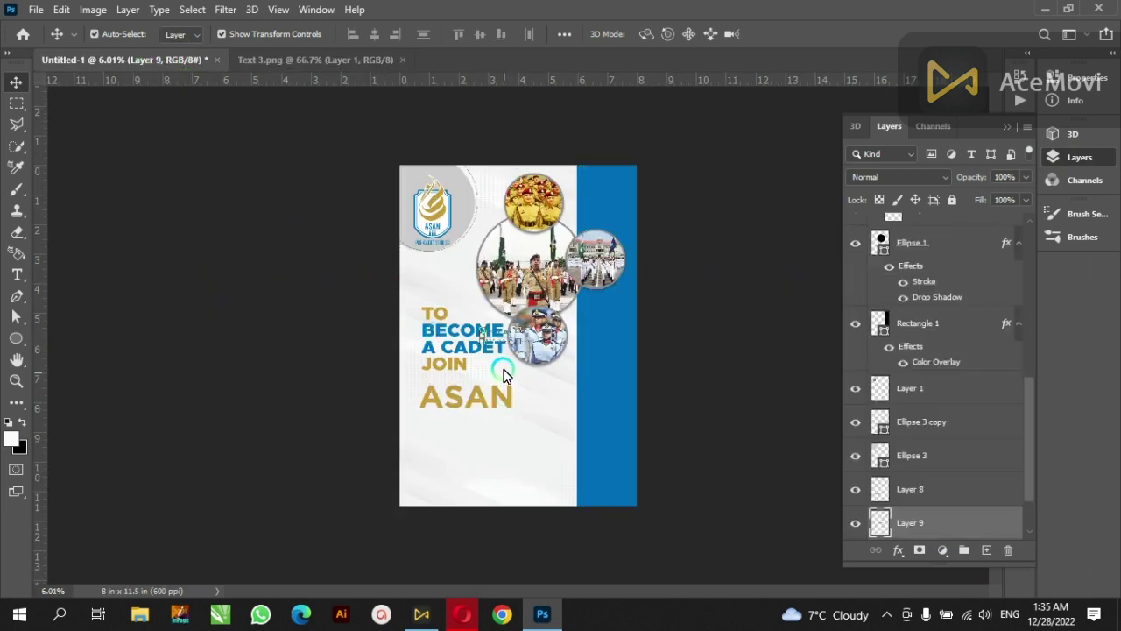
pyautogui.moveTo(481, 348); pyautogui.dragTo(426, 348)
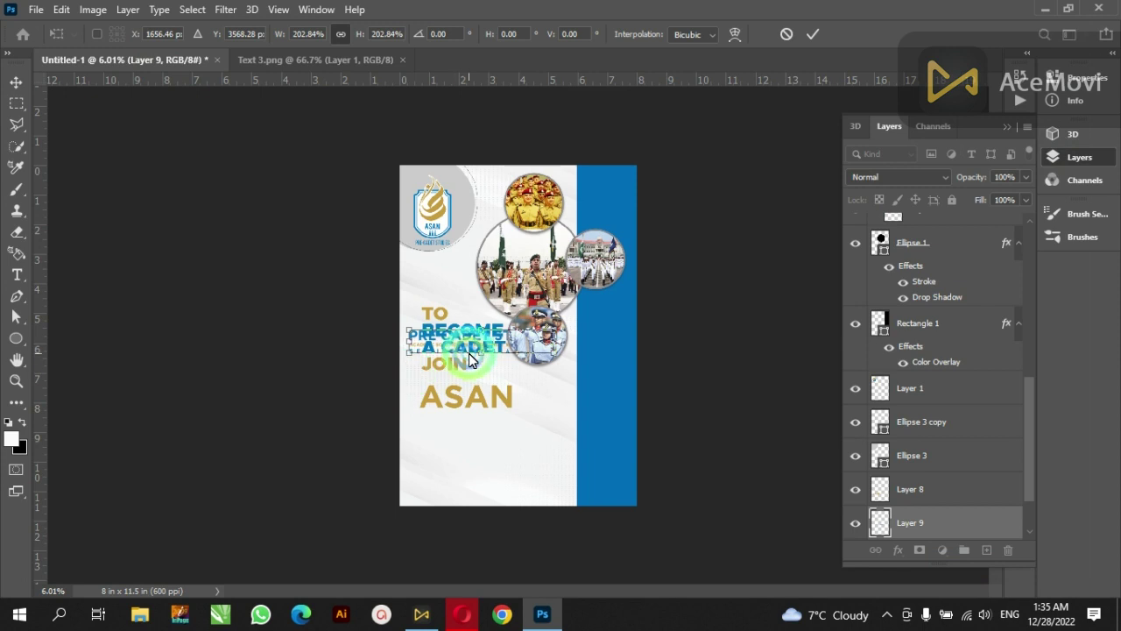
pyautogui.moveTo(419, 340); pyautogui.dragTo(428, 424)
pyautogui.scroll(5, 452, 453)
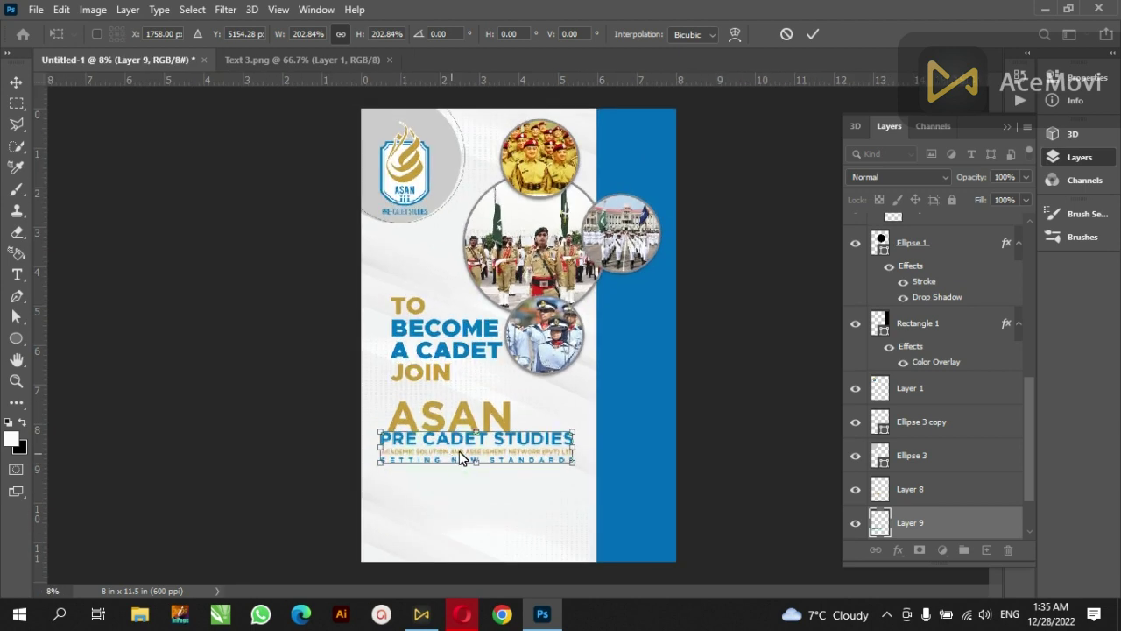
pyautogui.scroll(1, 460, 449)
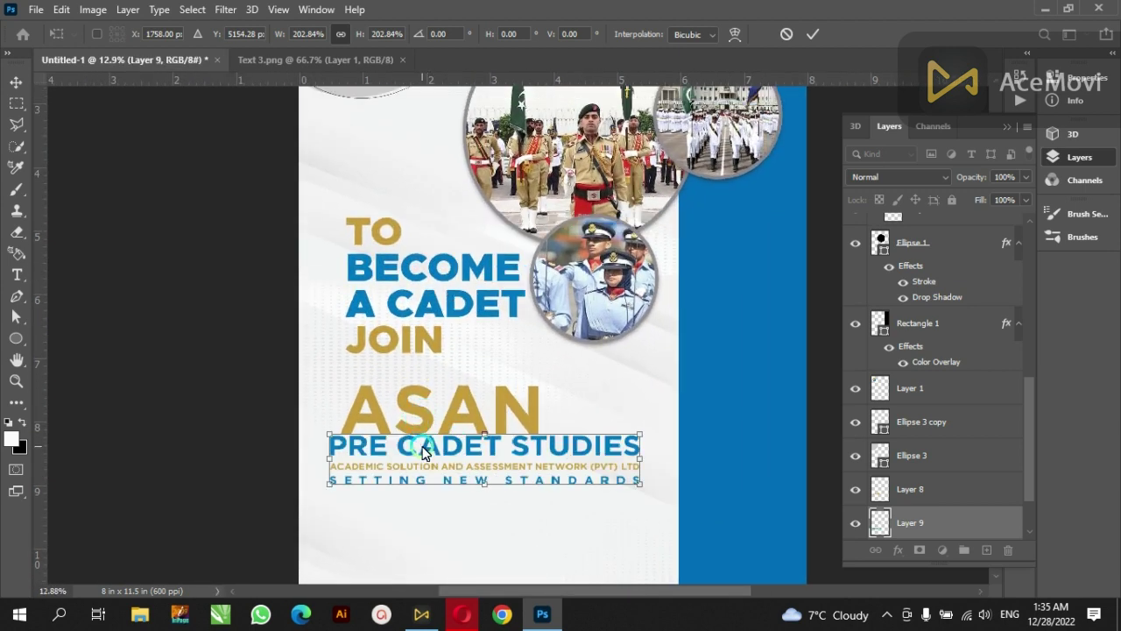
pyautogui.hotkey('alt', 'space')
pyautogui.click(353, 394)
pyautogui.press('Return')
# Step: Nudge ASAN left and up, then shift both layers down as one block
pyautogui.click(381, 408)
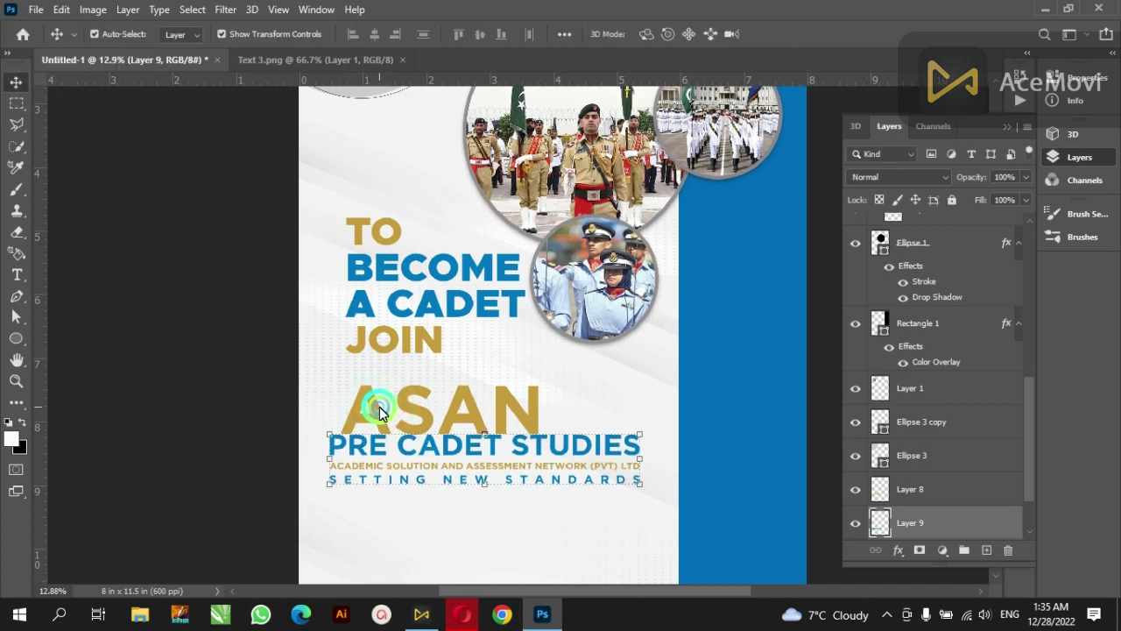
pyautogui.hotkey('shift', 'Left')
pyautogui.hotkey('shift', 'Left')
pyautogui.hotkey('shift', 'Left')
pyautogui.hotkey('shift', 'Up')
pyautogui.hotkey('shift', 'Up')
pyautogui.hotkey('shift', 'Up')
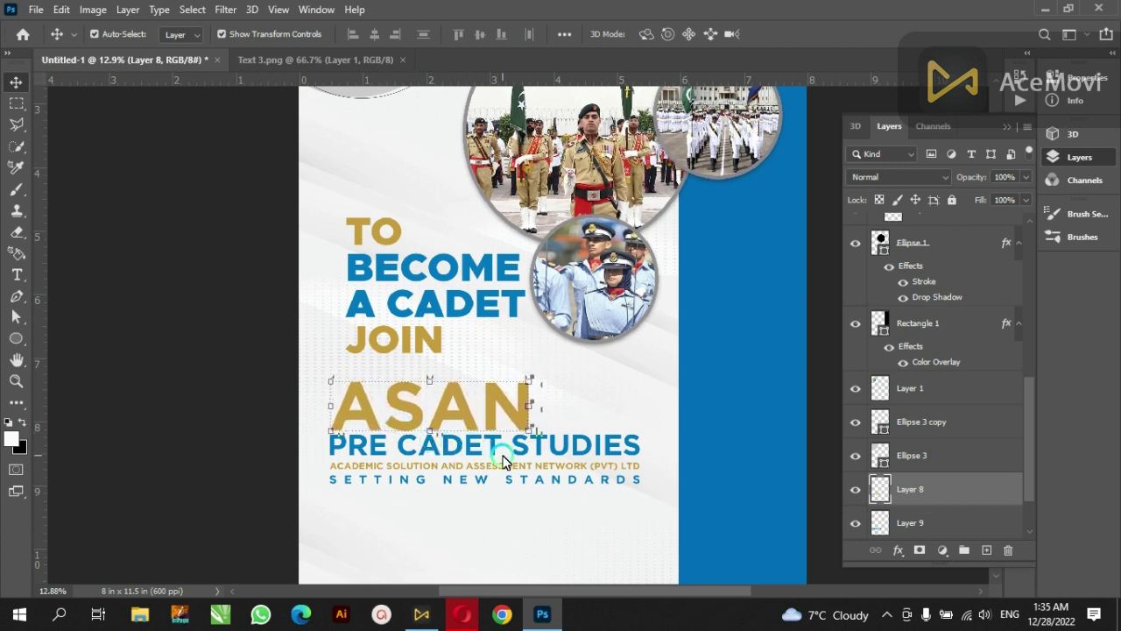
pyautogui.keyDown('shift'); pyautogui.click(511, 480); pyautogui.keyUp('shift')
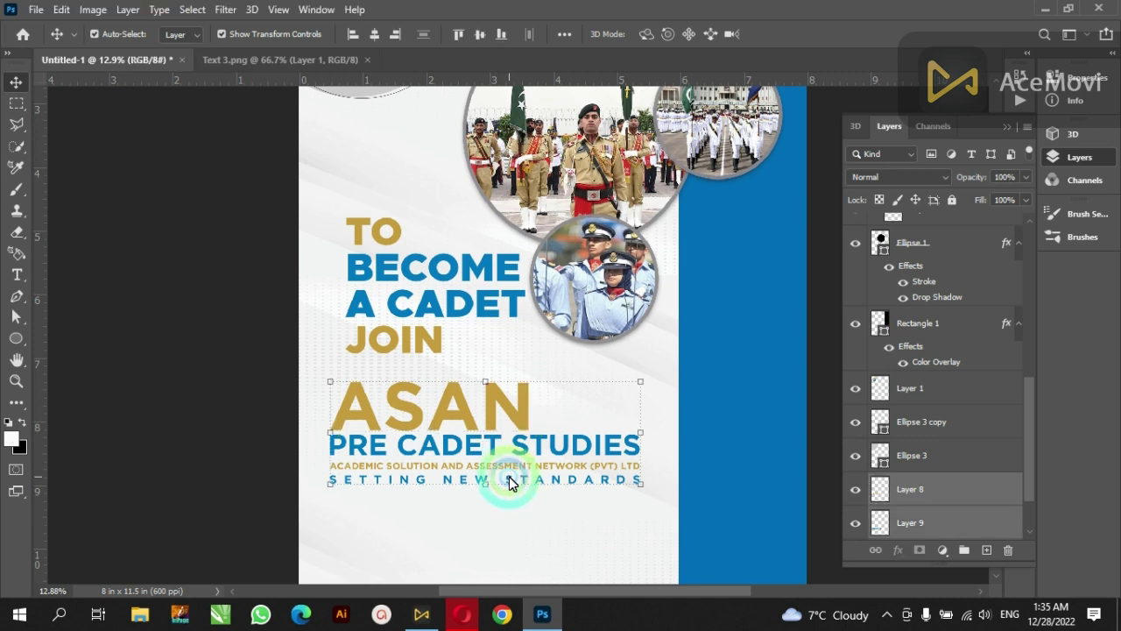
pyautogui.hotkey('shift', 'Down')
pyautogui.hotkey('shift', 'Down')
pyautogui.hotkey('shift', 'Down')
pyautogui.hotkey('shift', 'Down')
pyautogui.hotkey('shift', 'Down')
pyautogui.hotkey('shift', 'Down')
pyautogui.hotkey('shift', 'Down')
pyautogui.hotkey('shift', 'Down')
pyautogui.hotkey('shift', 'Down')
pyautogui.hotkey('shift', 'Down')
pyautogui.click(170, 387)
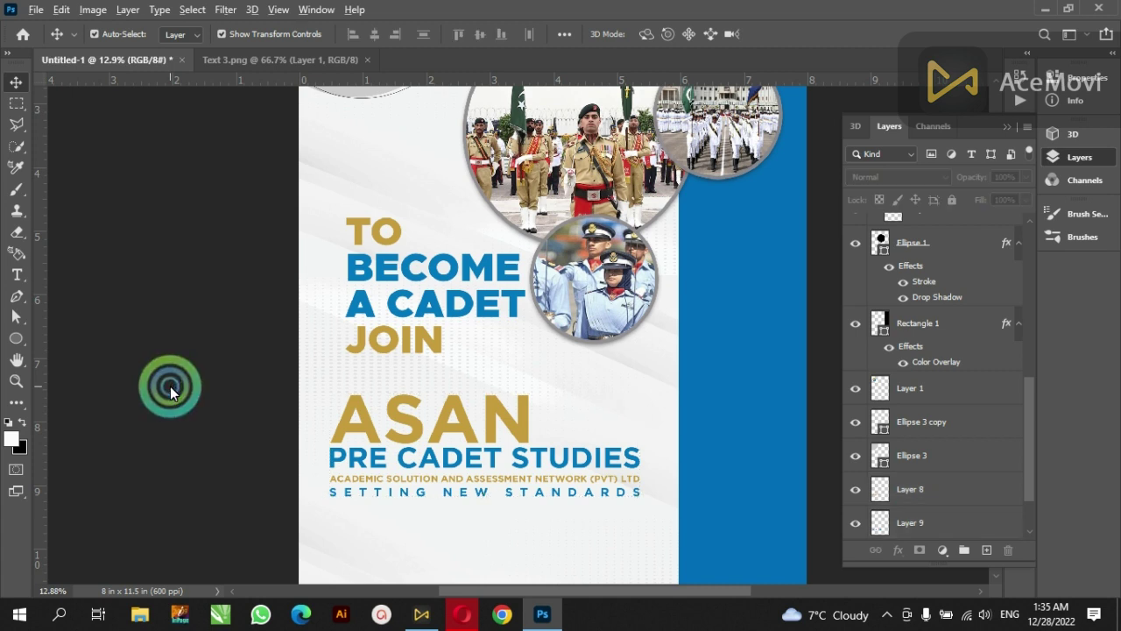
pyautogui.scroll(-2, 170, 387)
pyautogui.scroll(-2, 170, 387)
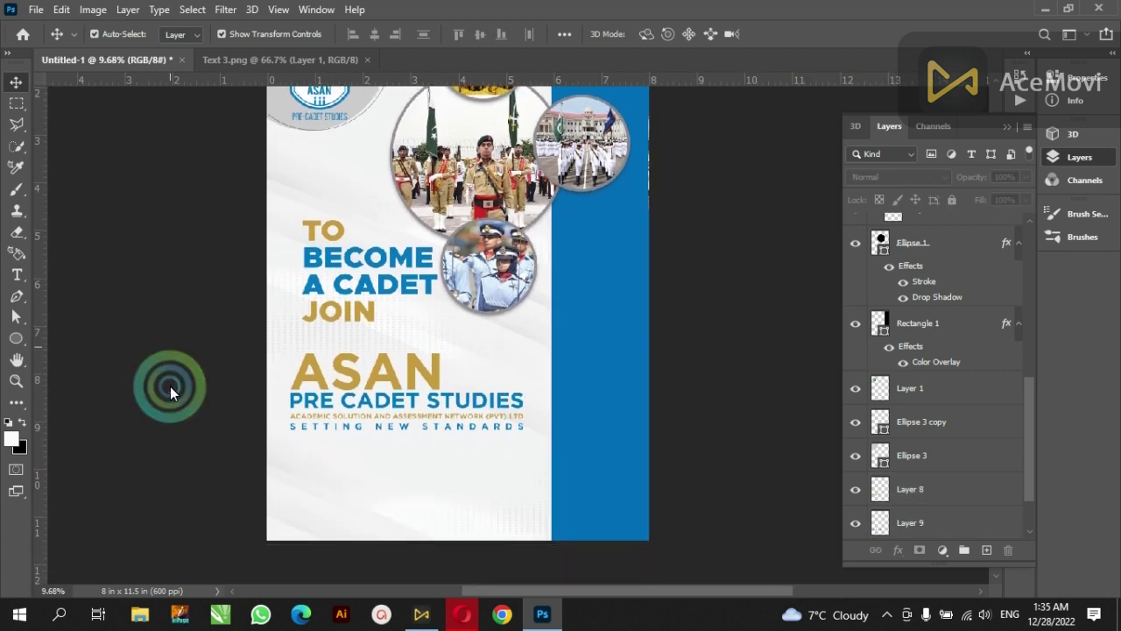
pyautogui.scroll(-2, 170, 387)
pyautogui.scroll(-1, 170, 386)
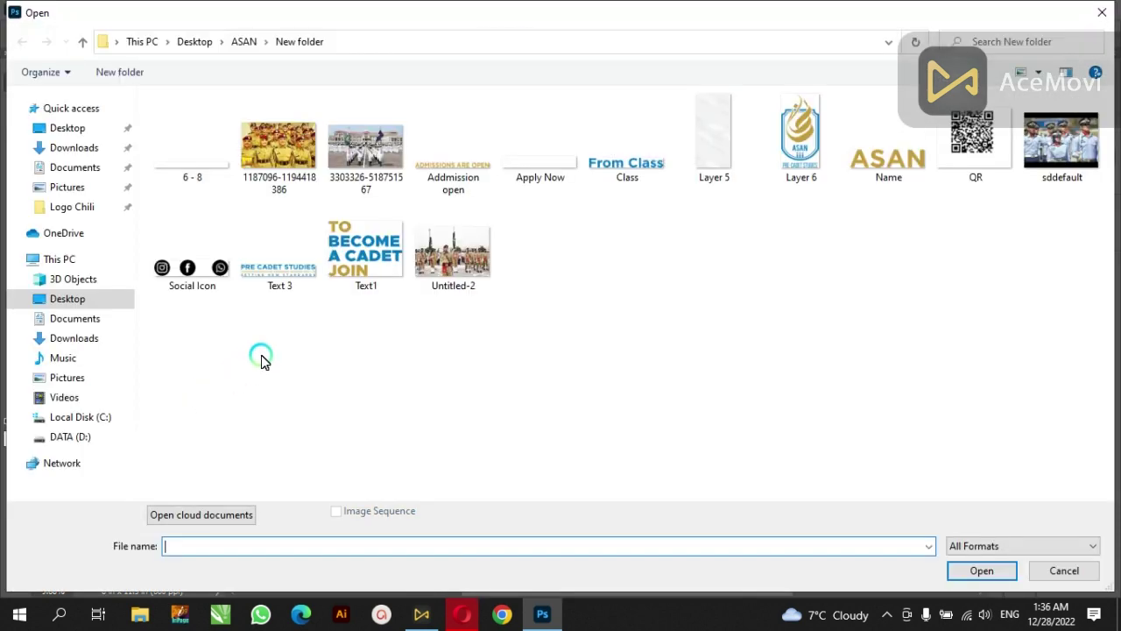
# Step: Bring 'ADMISSIONS ARE OPEN' from Addmission open.png below SETTING NEW STANDARDS, scaled to about 79%
pyautogui.doubleClick(473, 174)
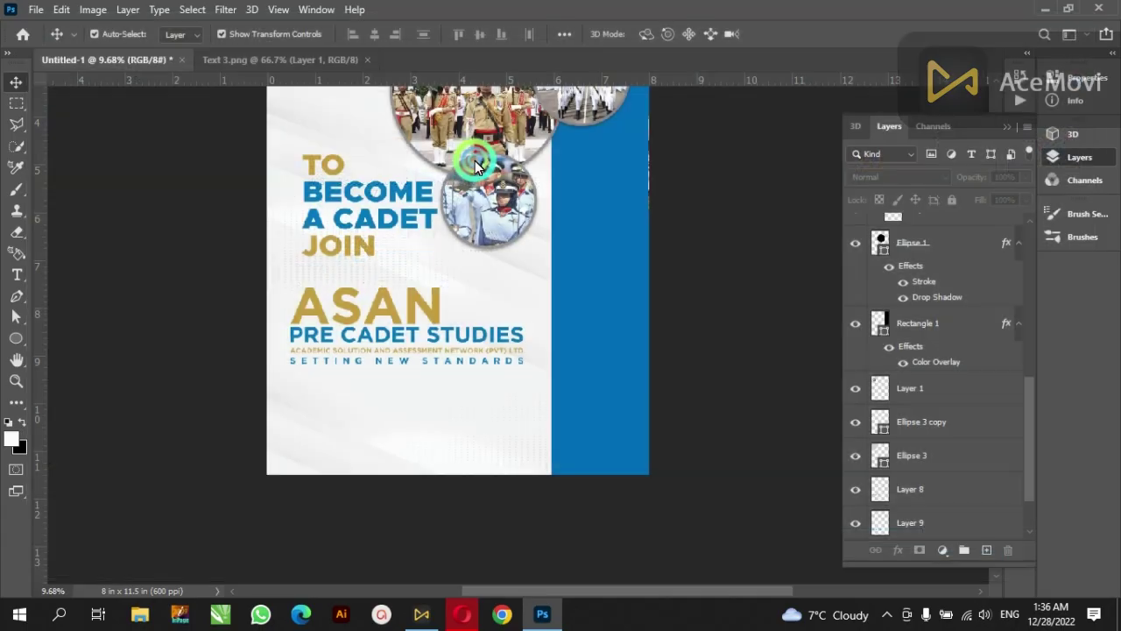
pyautogui.click(313, 61)
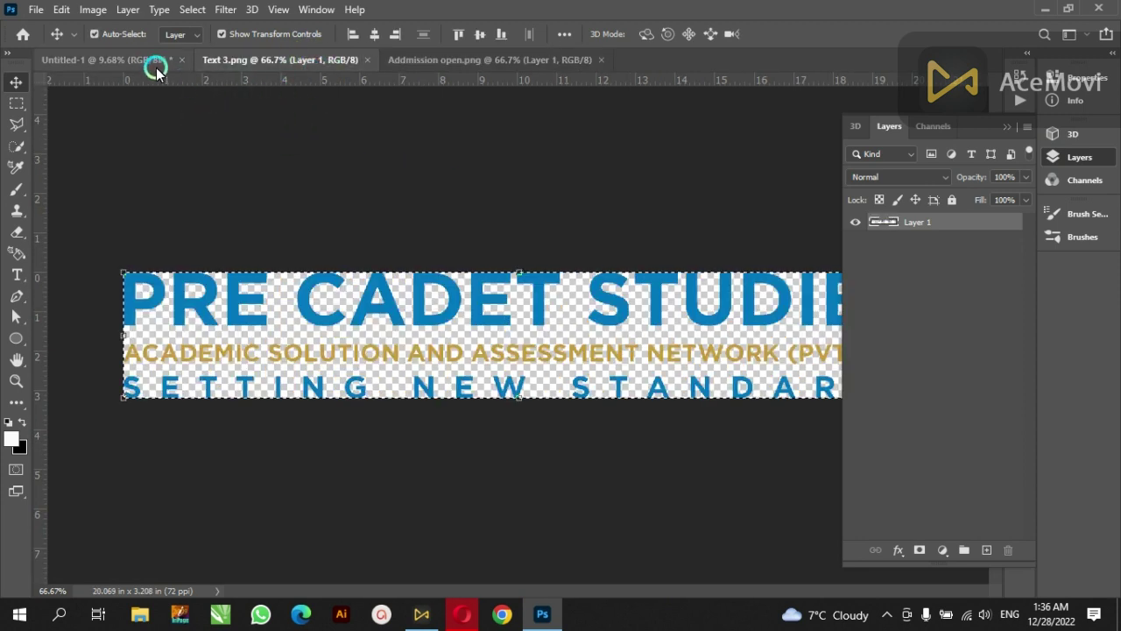
pyautogui.moveTo(156, 72)
pyautogui.mouseDown()
pyautogui.moveTo(582, 298)
pyautogui.moveTo(566, 315)
pyautogui.mouseUp()
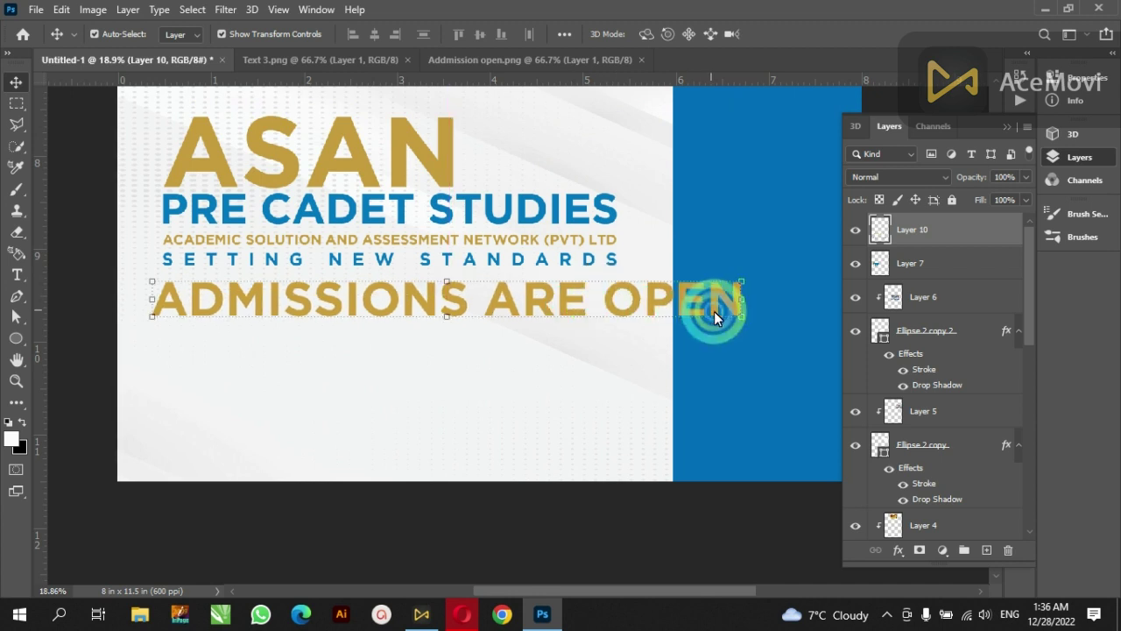
pyautogui.moveTo(743, 321); pyautogui.dragTo(620, 305)
pyautogui.moveTo(152, 309); pyautogui.dragTo(158, 319)
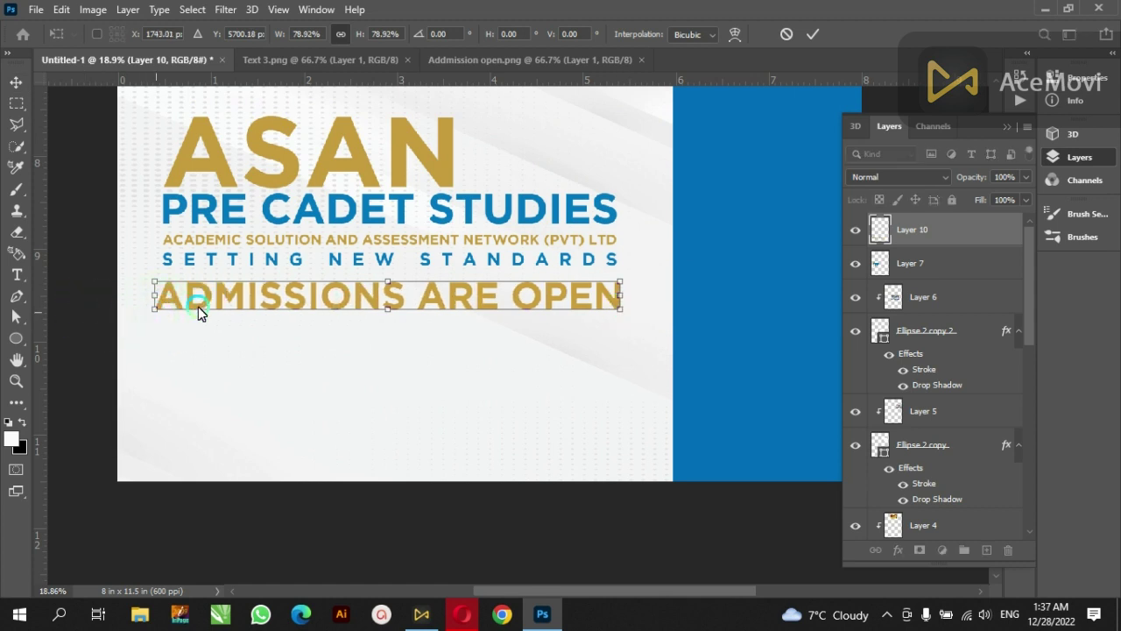
pyautogui.hotkey('alt', 'space')
pyautogui.click(500, 230)
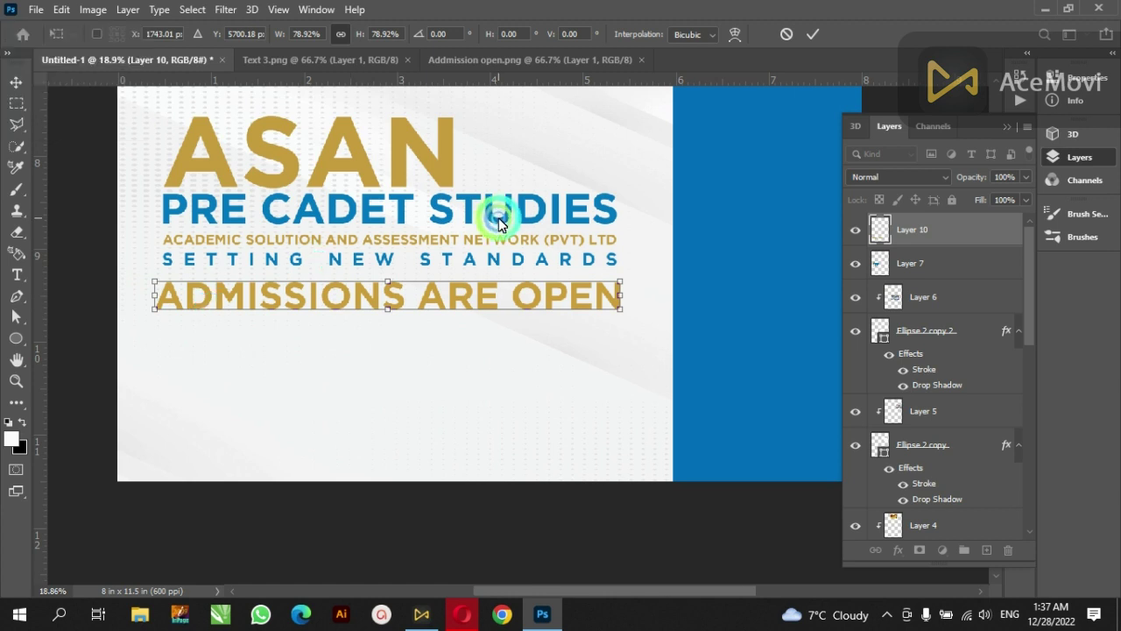
pyautogui.click(811, 35)
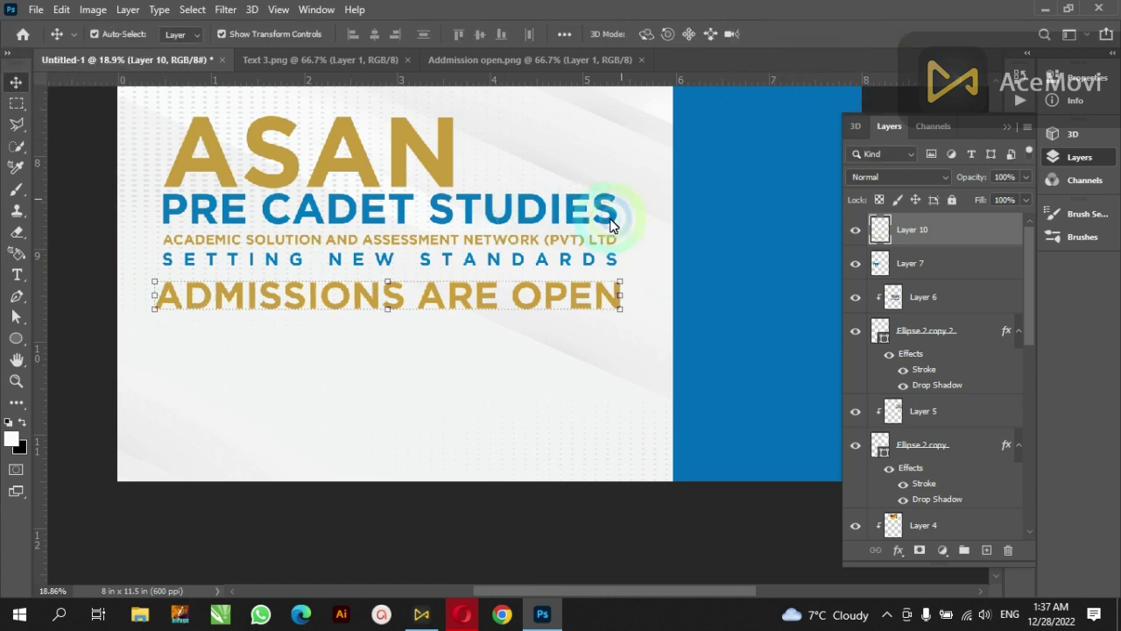
pyautogui.scroll(-1, 585, 246)
pyautogui.scroll(-1, 569, 249)
# Step: Scale the 'TO BECOME A CADET JOIN' heading to about 89% and nudge it up and left
pyautogui.scroll(-1, 486, 228)
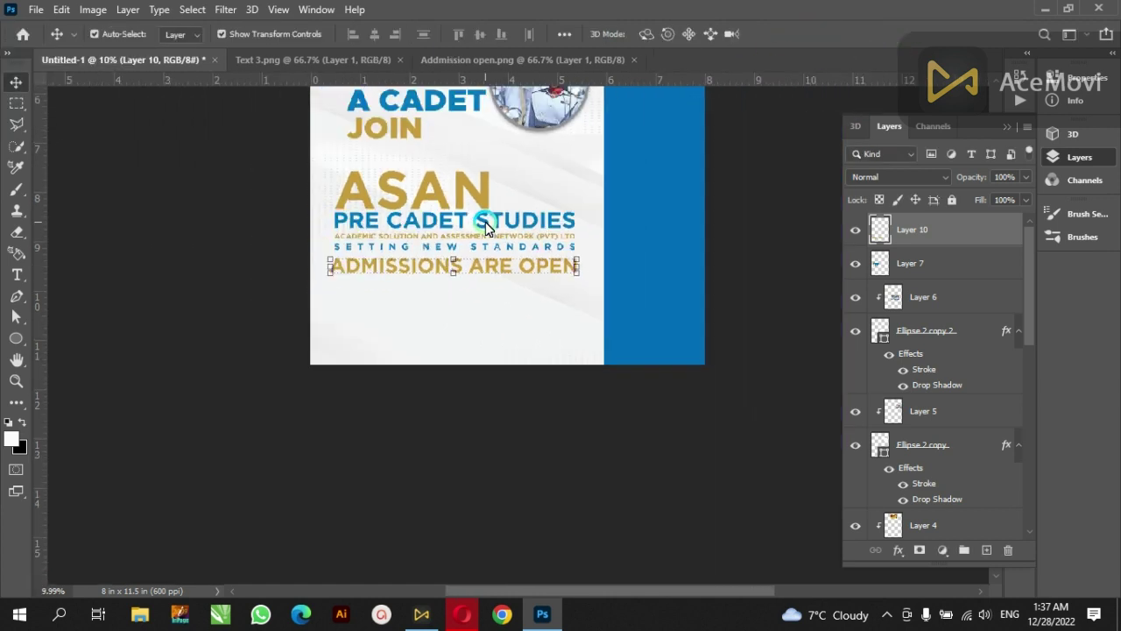
pyautogui.scroll(-1, 491, 221)
pyautogui.scroll(-1, 482, 215)
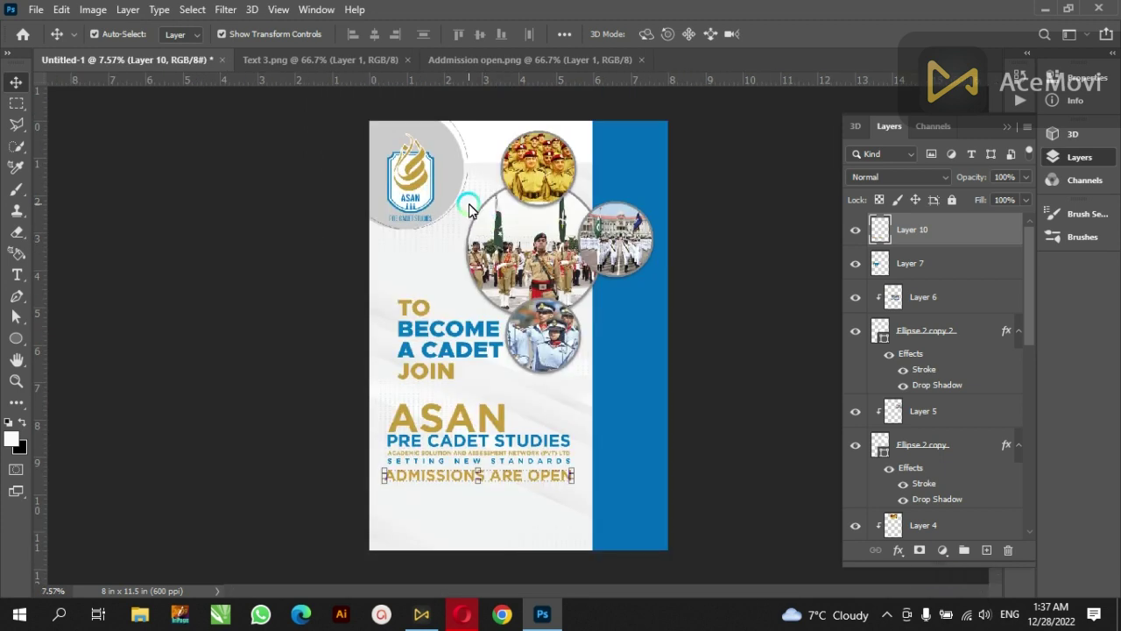
pyautogui.click(455, 336)
pyautogui.click(462, 332)
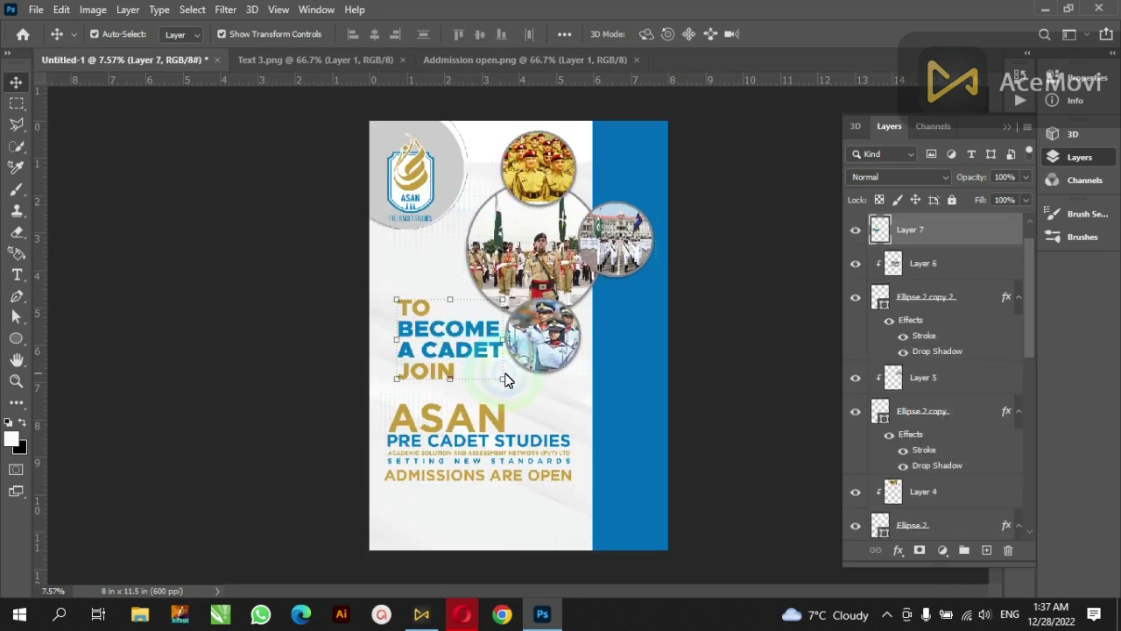
pyautogui.moveTo(504, 382); pyautogui.dragTo(490, 375)
pyautogui.press('Up')
pyautogui.press('Up')
pyautogui.press('Up')
pyautogui.press('Up')
pyautogui.press('Up')
pyautogui.press('Up')
pyautogui.press('Left')
pyautogui.press('Left')
pyautogui.press('Left')
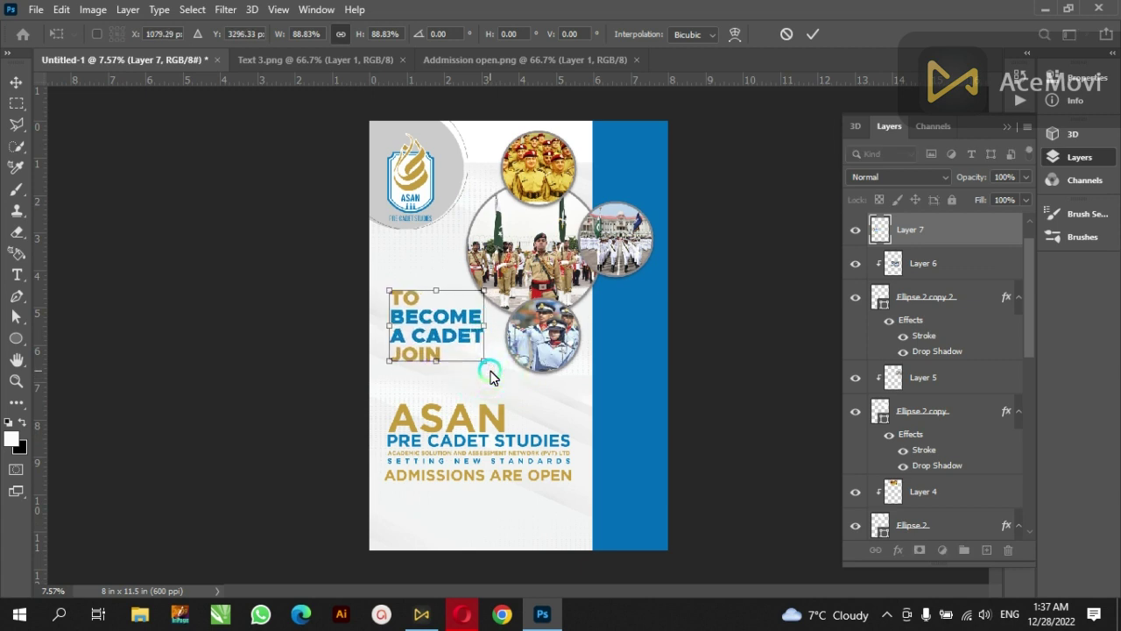
pyautogui.press('Up')
pyautogui.press('Up')
pyautogui.press('Up')
pyautogui.press('Up')
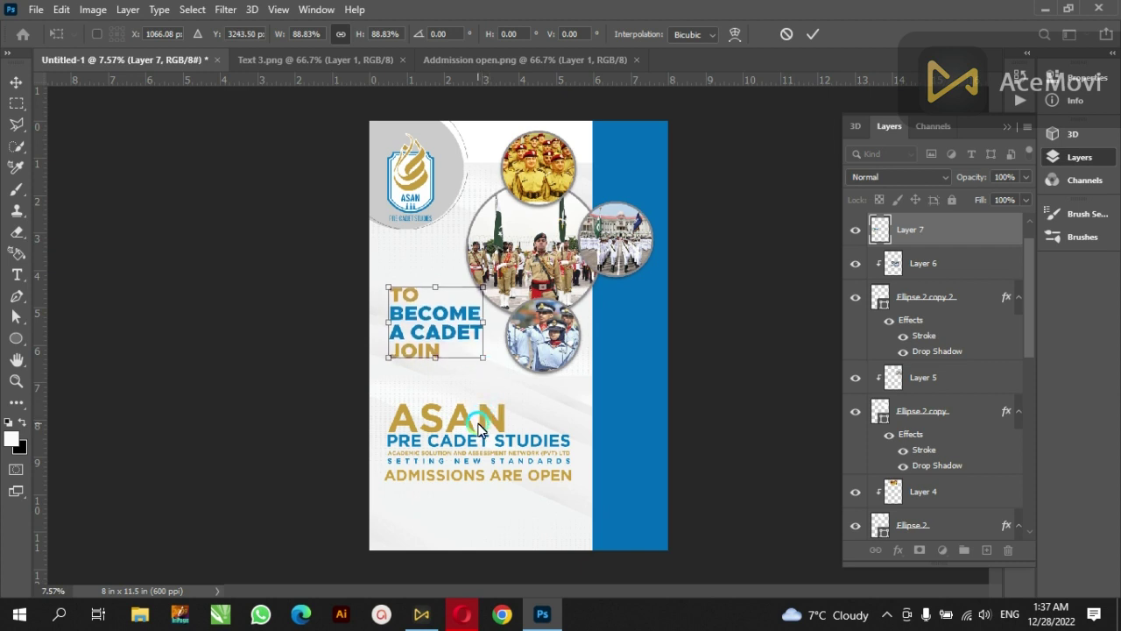
# Step: Commit the heading transform and select the ASAN text layers
pyautogui.click(471, 423)
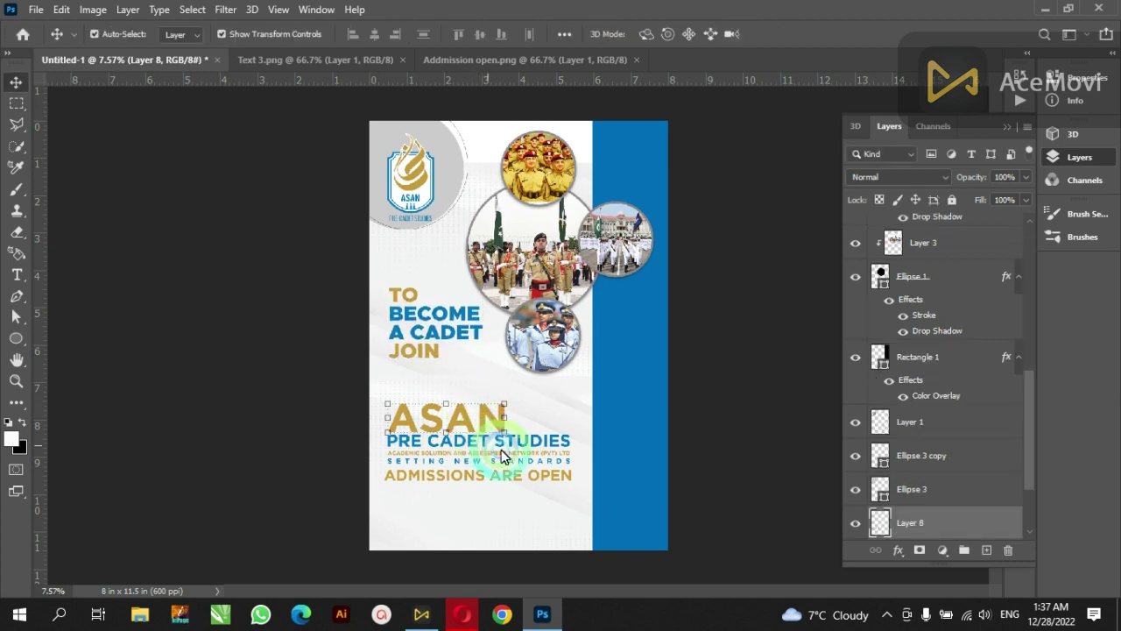
pyautogui.keyDown('shift'); pyautogui.click(565, 479); pyautogui.keyUp('shift')
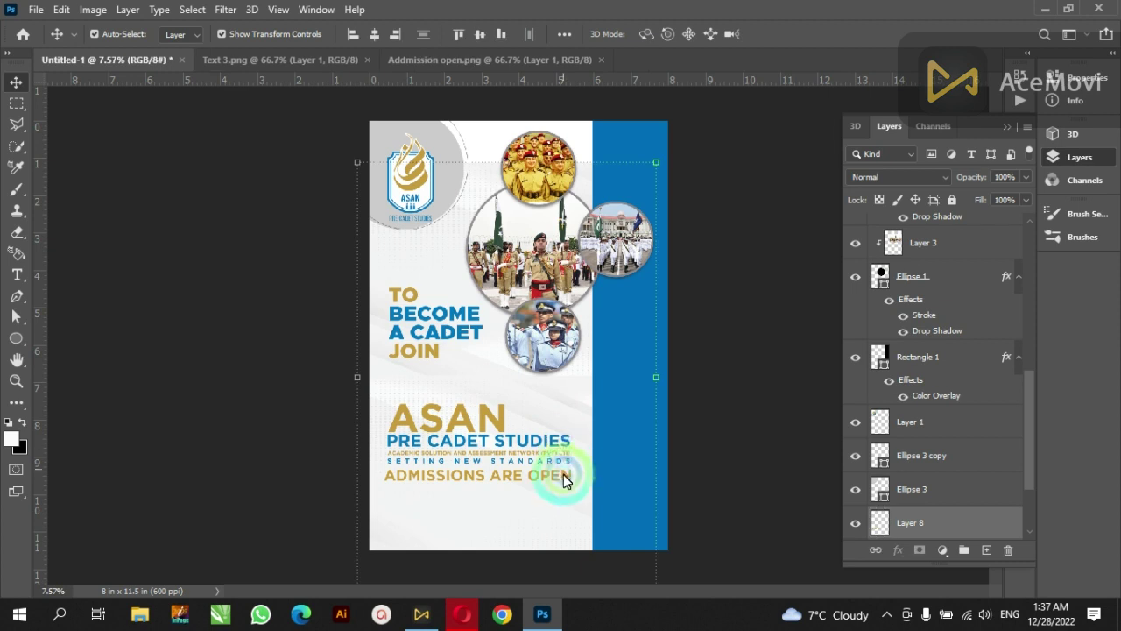
pyautogui.scroll(2, 525, 465)
pyautogui.scroll(2, 491, 438)
pyautogui.scroll(1, 475, 427)
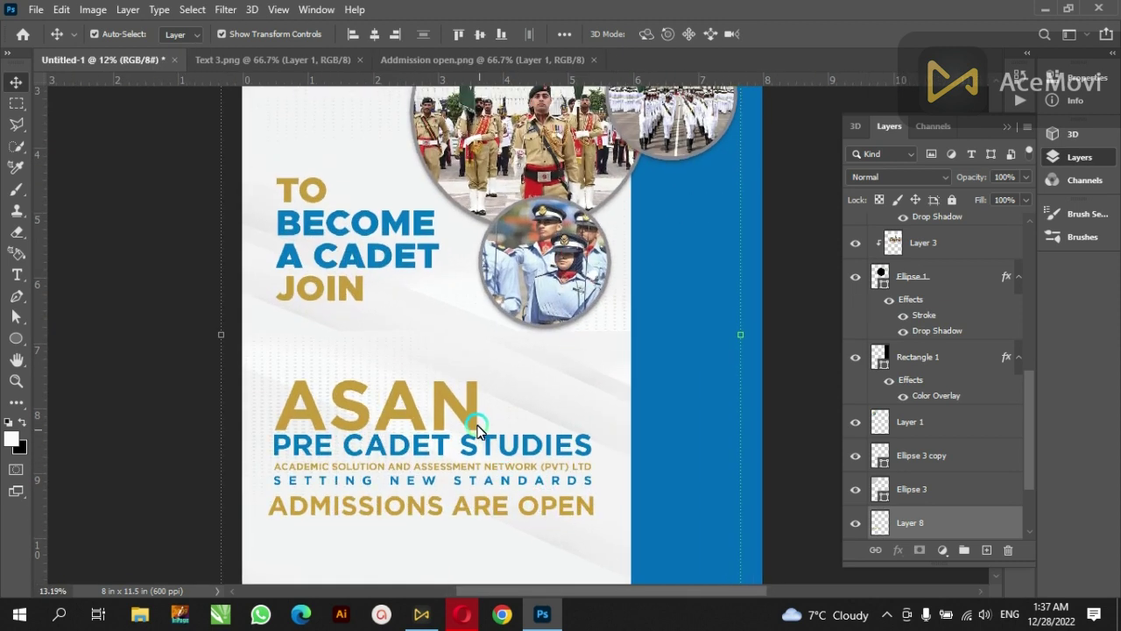
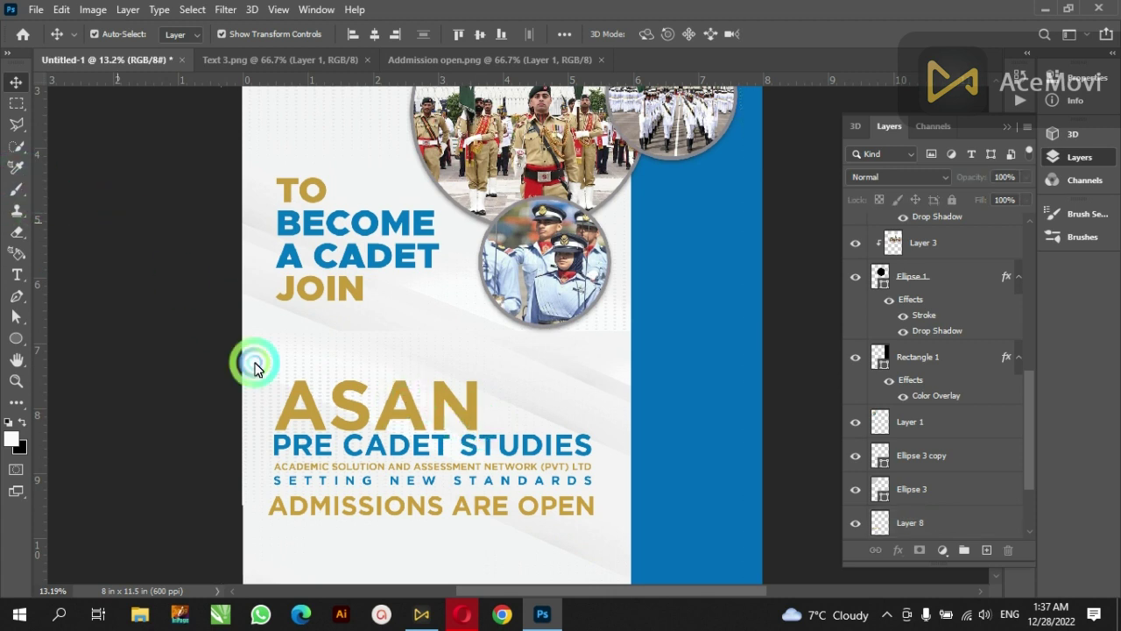
# Step: Link the ASAN through SETTING NEW STANDARDS heading layers and shift the block slightly upward
pyautogui.click(319, 420)
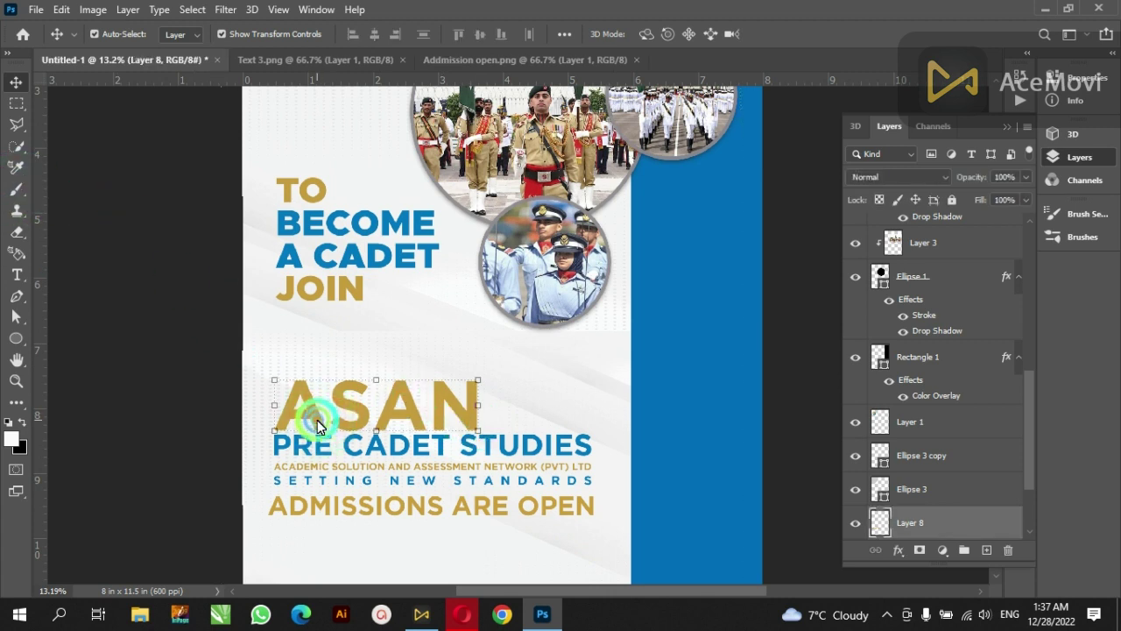
pyautogui.keyDown('shift'); pyautogui.click(541, 449); pyautogui.keyUp('shift')
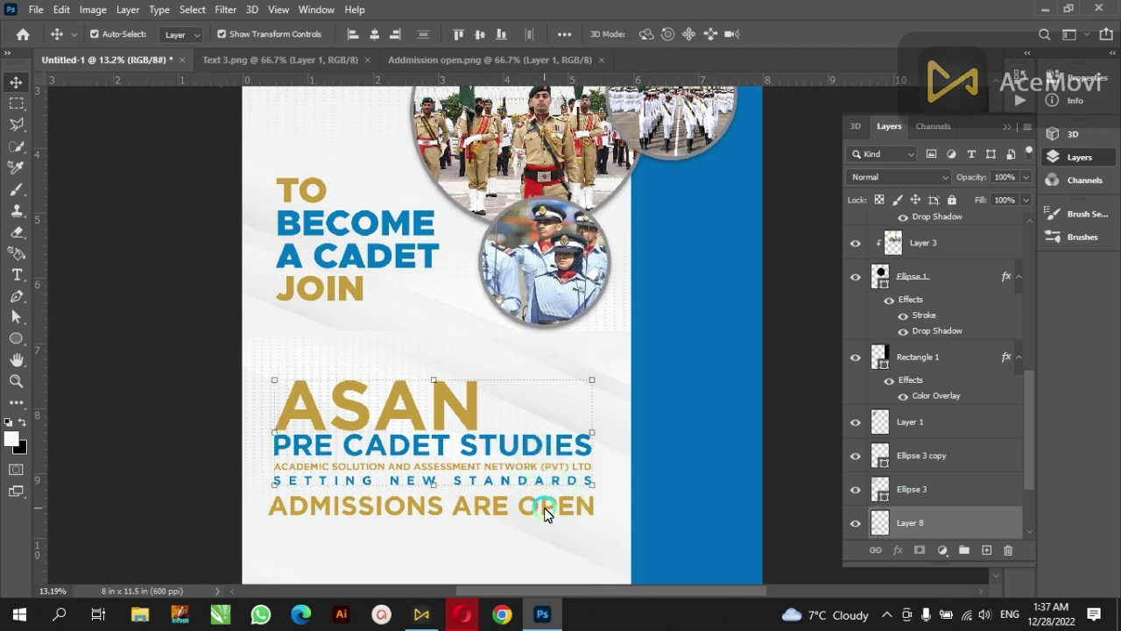
pyautogui.hotkey('shift', 'Up')
pyautogui.hotkey('shift', 'Up')
pyautogui.hotkey('shift', 'Up')
pyautogui.hotkey('shift', 'Up')
pyautogui.hotkey('shift', 'Up')
pyautogui.hotkey('shift', 'Up')
pyautogui.hotkey('shift', 'Up')
pyautogui.hotkey('shift', 'Up')
pyautogui.hotkey('shift', 'Up')
pyautogui.hotkey('shift', 'Up')
pyautogui.hotkey('shift', 'Up')
pyautogui.hotkey('shift', 'Up')
pyautogui.hotkey('shift', 'Up')
pyautogui.hotkey('shift', 'Up')
pyautogui.hotkey('shift', 'Up')
pyautogui.hotkey('shift', 'Up')
pyautogui.hotkey('shift', 'Up')
pyautogui.hotkey('shift', 'Up')
pyautogui.hotkey('shift', 'Up')
pyautogui.hotkey('shift', 'Up')
pyautogui.hotkey('shift', 'Up')
pyautogui.hotkey('shift', 'Up')
pyautogui.hotkey('shift', 'Up')
pyautogui.hotkey('shift', 'Up')
pyautogui.hotkey('shift', 'Up')
pyautogui.hotkey('shift', 'Up')
pyautogui.hotkey('shift', 'Up')
pyautogui.hotkey('shift', 'Up')
pyautogui.hotkey('shift', 'Up')
pyautogui.rightClick(471, 389)
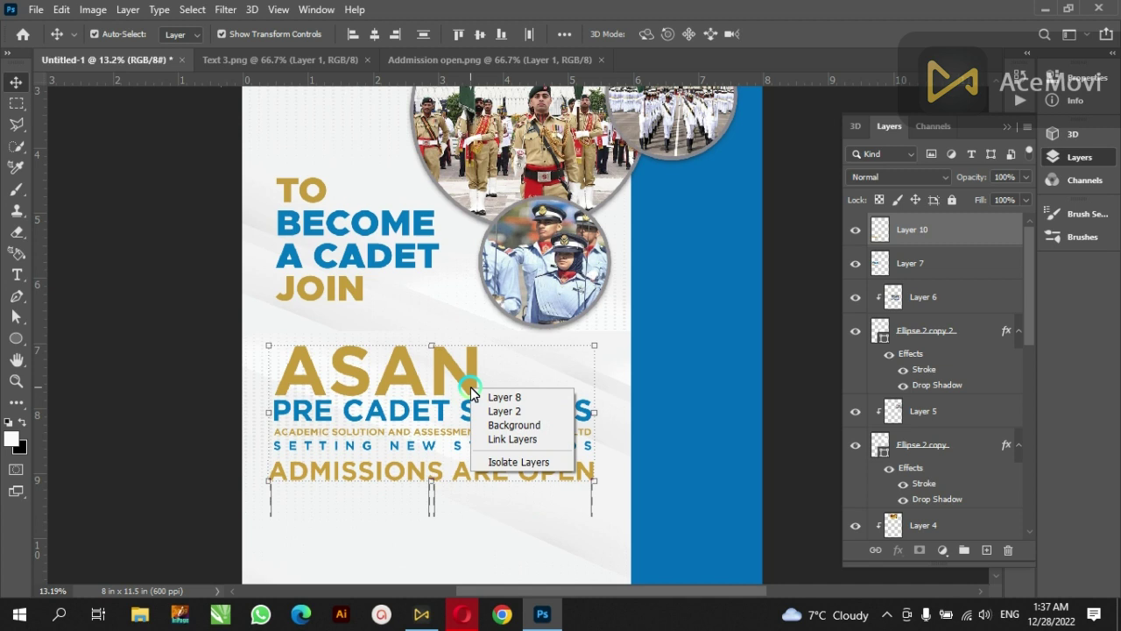
pyautogui.click(516, 439)
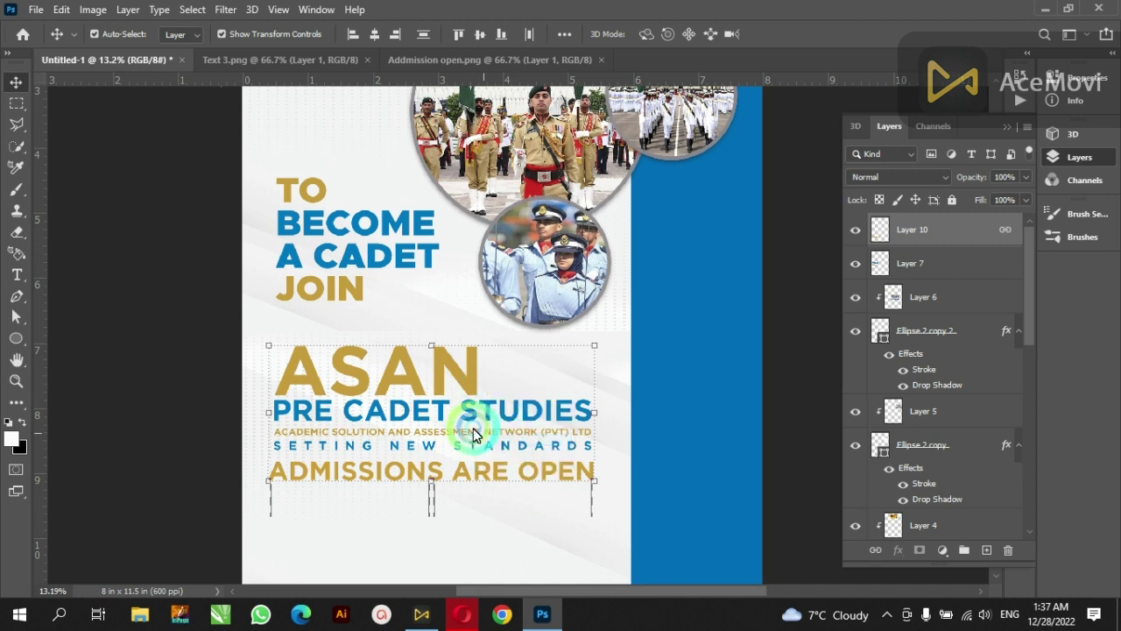
pyautogui.moveTo(401, 399); pyautogui.dragTo(403, 403)
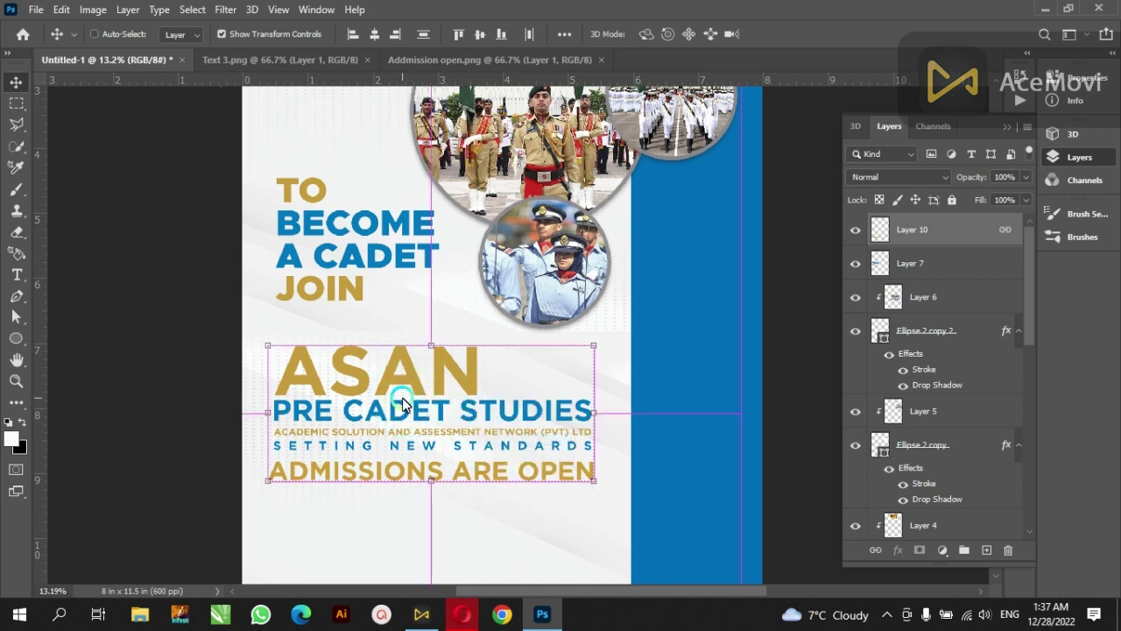
pyautogui.hotkey('ctrl', 'o')
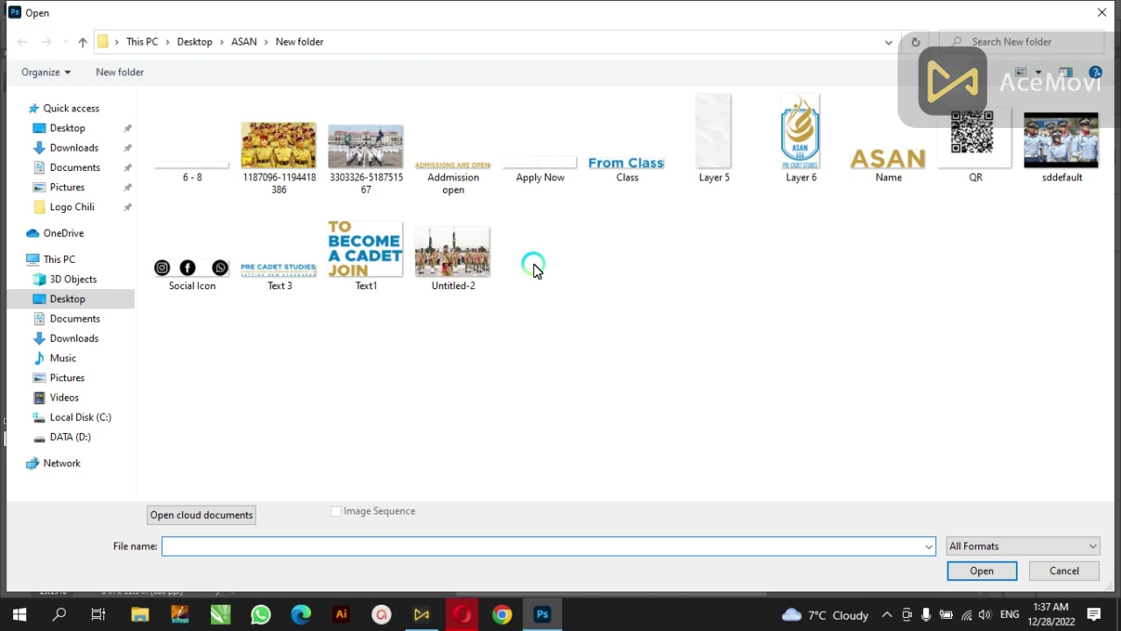
# Step: Paste the From Class text from Class.png, enlarged to about 242%, below ADMISSIONS ARE OPEN
pyautogui.doubleClick(626, 175)
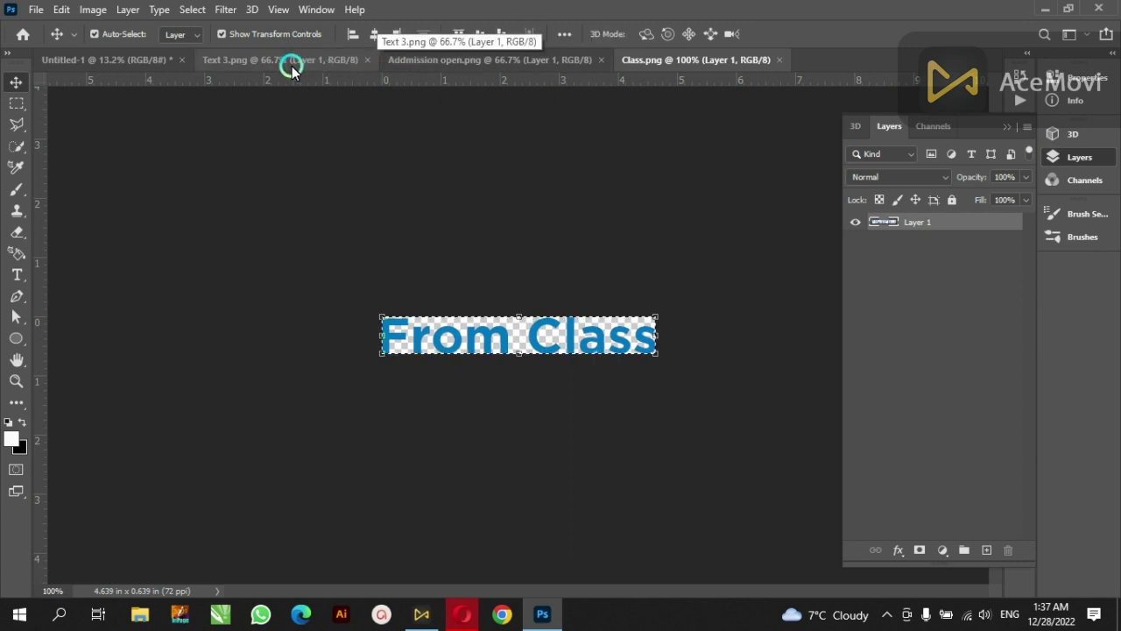
pyautogui.click(125, 60)
pyautogui.hotkey('ctrl', 'v')
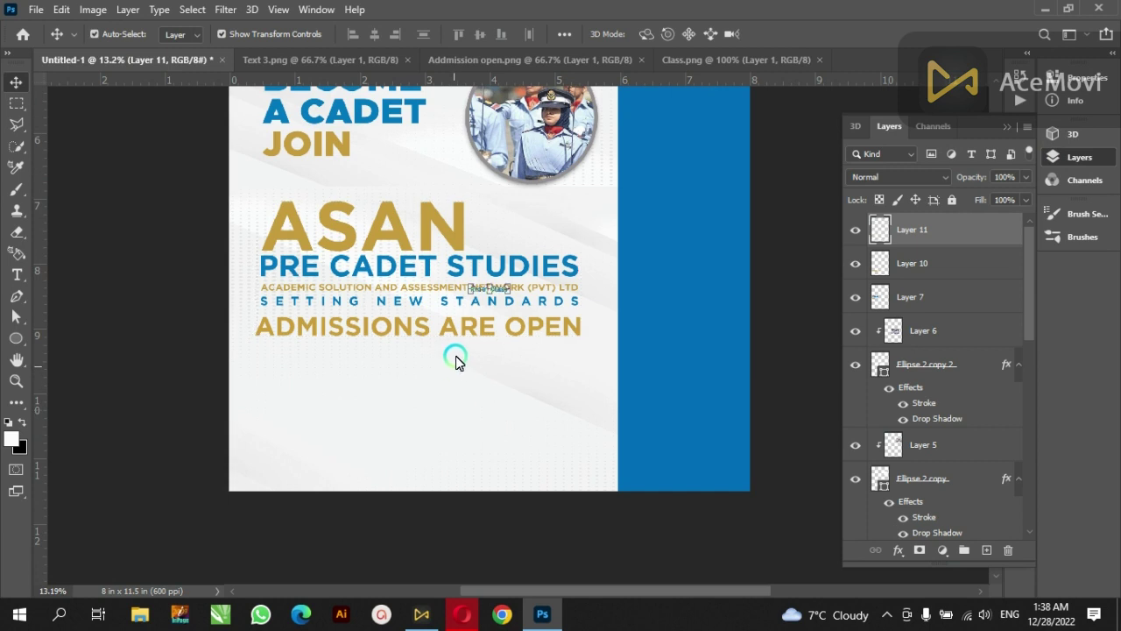
pyautogui.hotkey('ctrl', 't')
pyautogui.moveTo(513, 296)
pyautogui.mouseDown()
pyautogui.moveTo(522, 311)
pyautogui.moveTo(331, 379)
pyautogui.mouseUp()
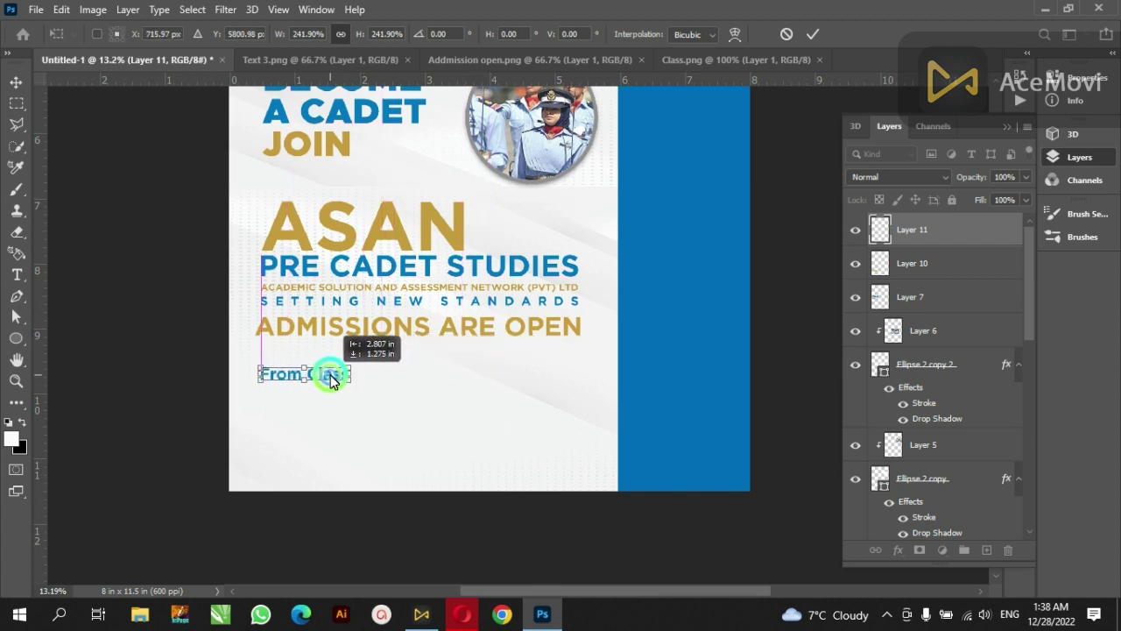
pyautogui.click(318, 409)
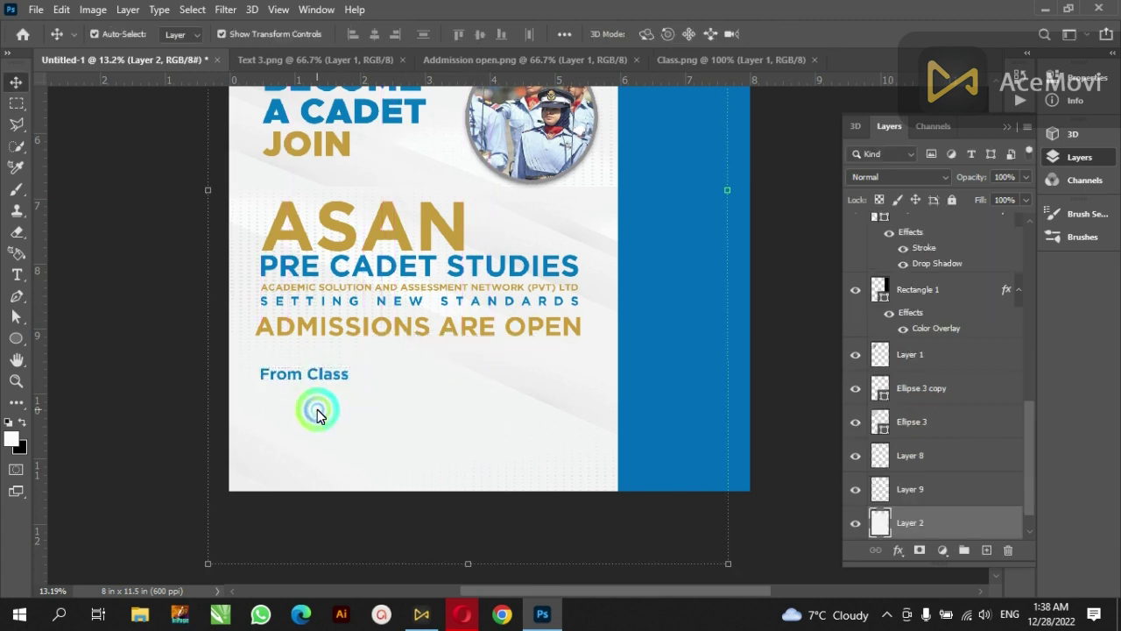
# Step: Paste the white 4th–8th class-number row from 6 - 8.png, scaled to about 221%, beneath From Class
pyautogui.hotkey('ctrl', 'o')
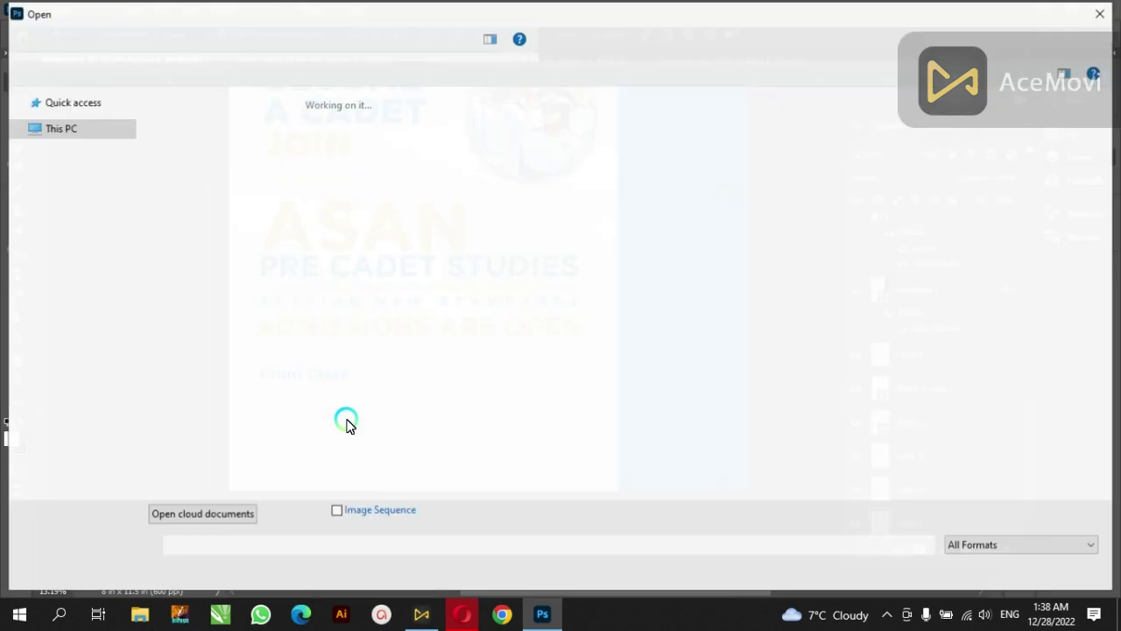
pyautogui.doubleClick(205, 175)
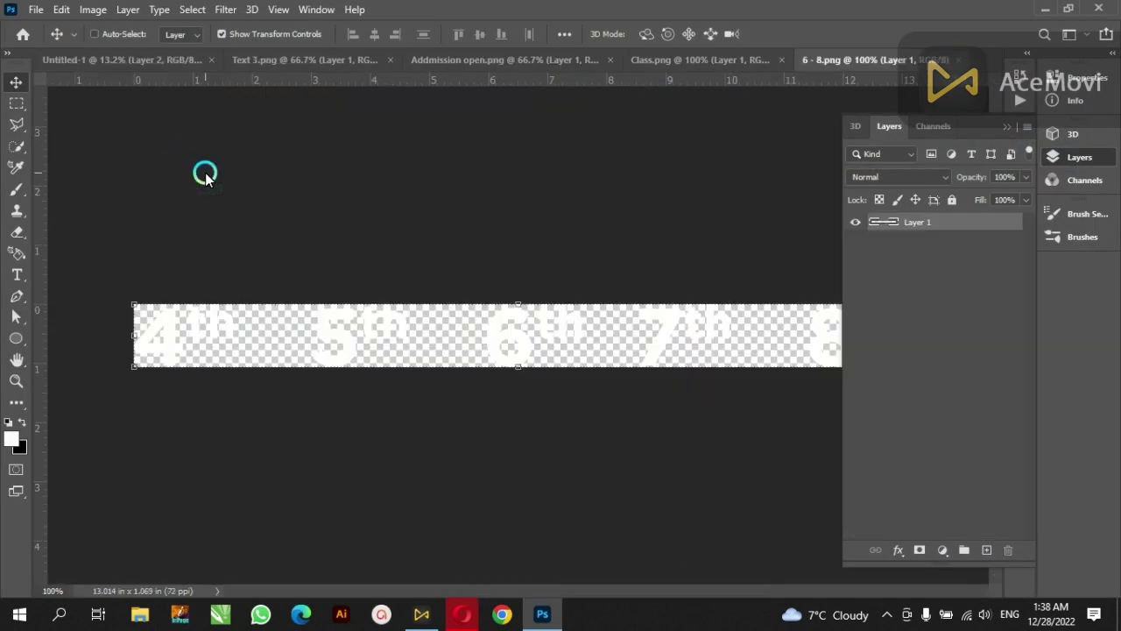
pyautogui.click(172, 61)
pyautogui.hotkey('ctrl', 'v')
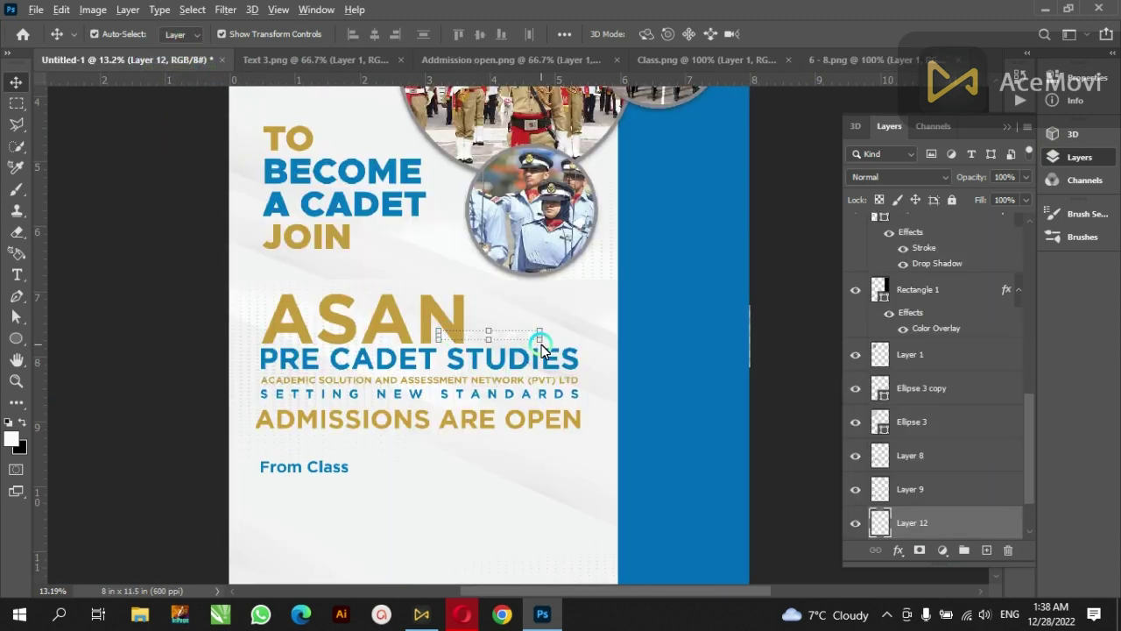
pyautogui.moveTo(539, 340); pyautogui.dragTo(600, 396)
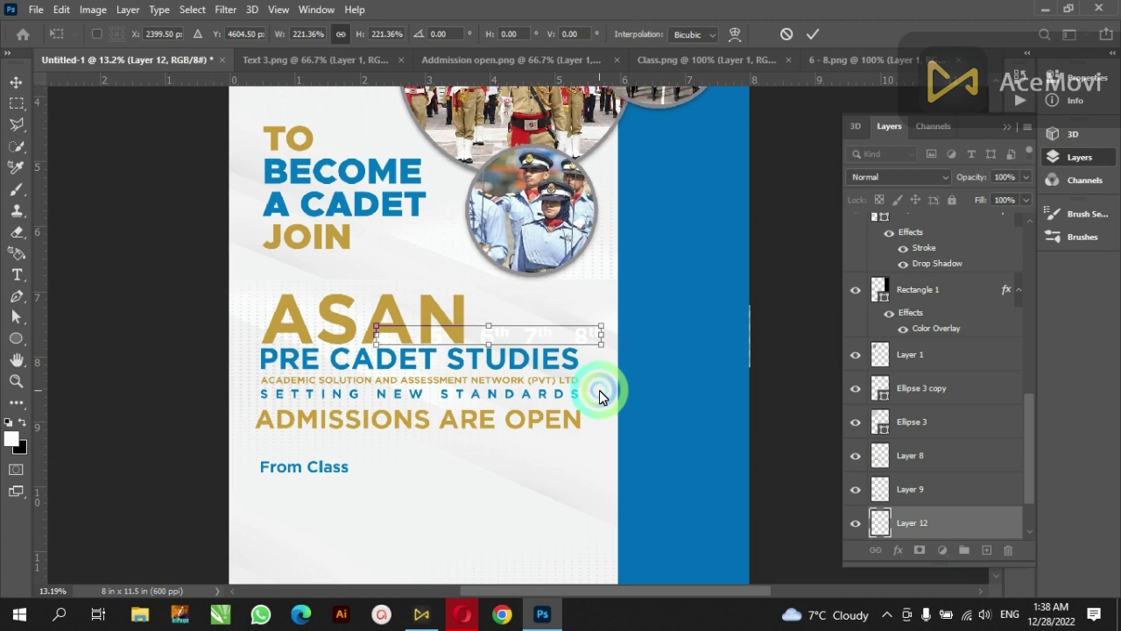
pyautogui.press('Return')
pyautogui.moveTo(575, 332)
pyautogui.mouseDown()
pyautogui.moveTo(459, 517)
pyautogui.moveTo(441, 519)
pyautogui.mouseUp()
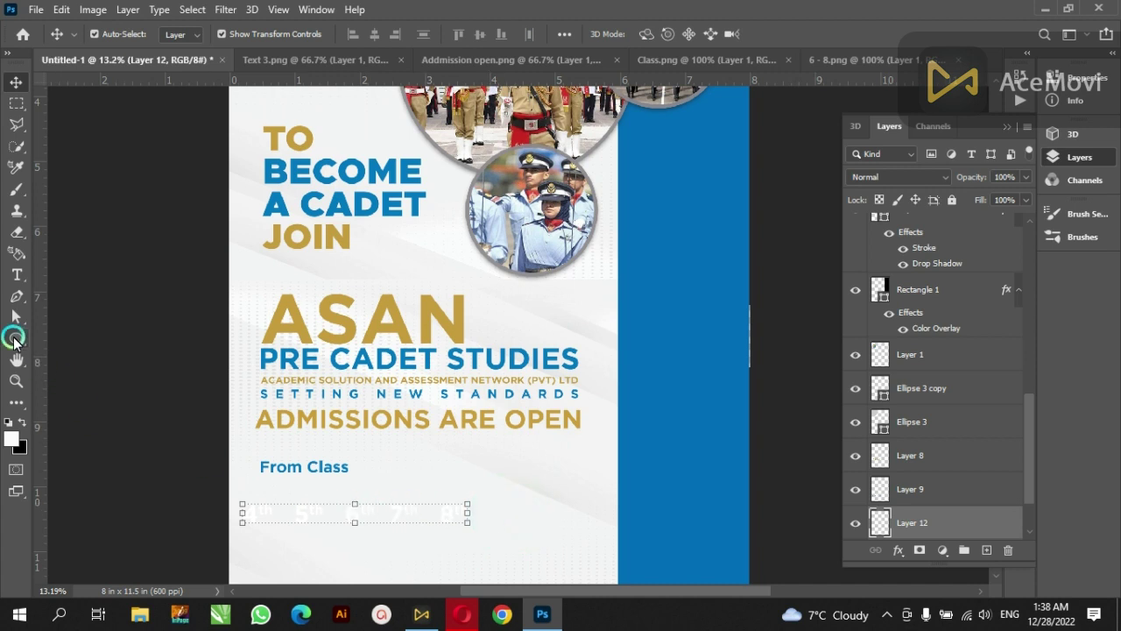
# Step: Draw a wide rectangle bar under From Class reaching the blue panel's right edge
pyautogui.click(96, 328)
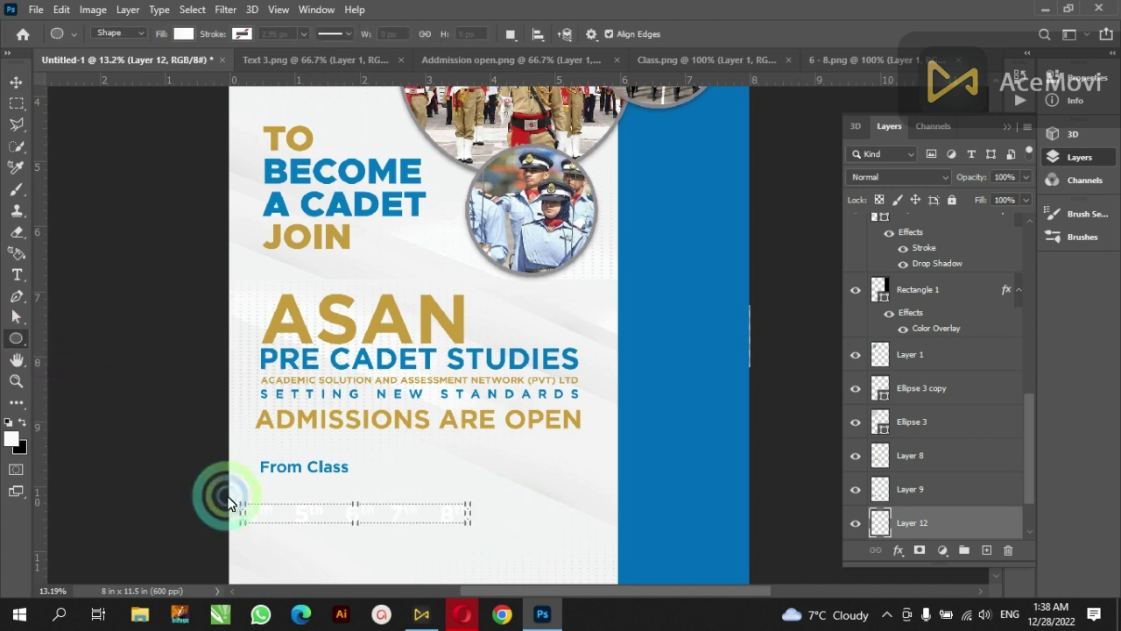
pyautogui.moveTo(226, 487); pyautogui.dragTo(717, 529)
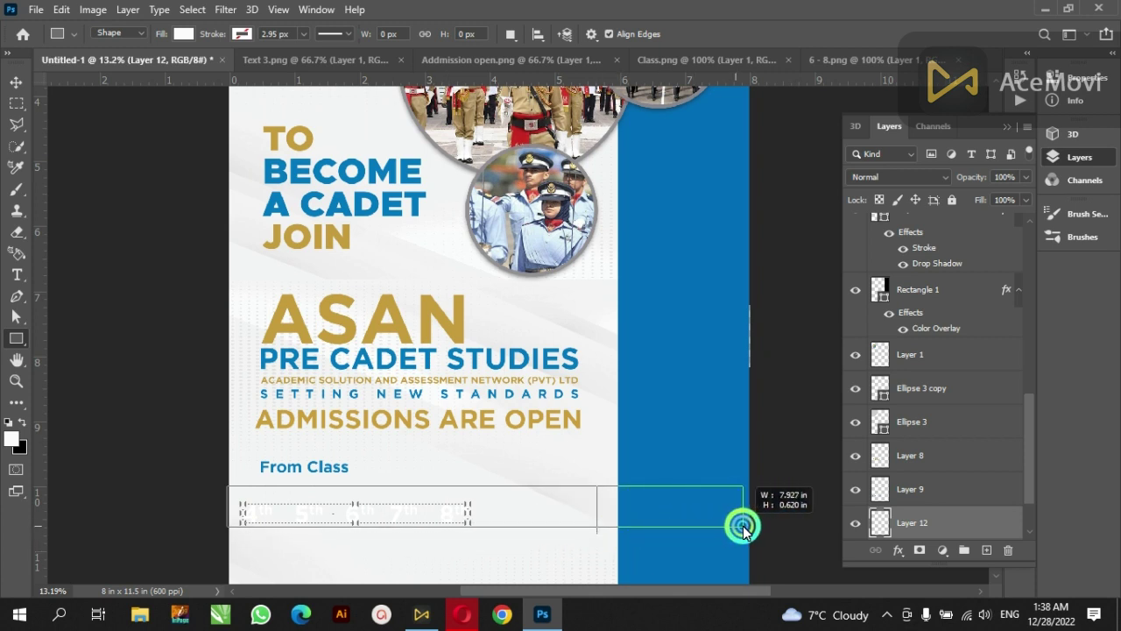
pyautogui.moveTo(716, 529); pyautogui.dragTo(748, 531)
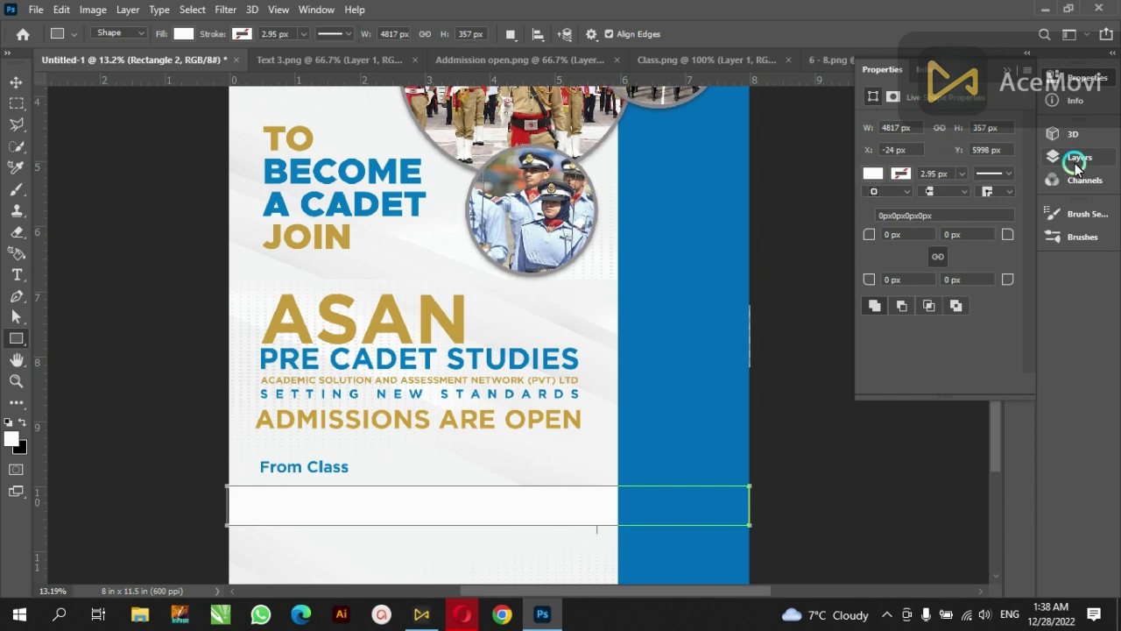
pyautogui.click(1105, 160)
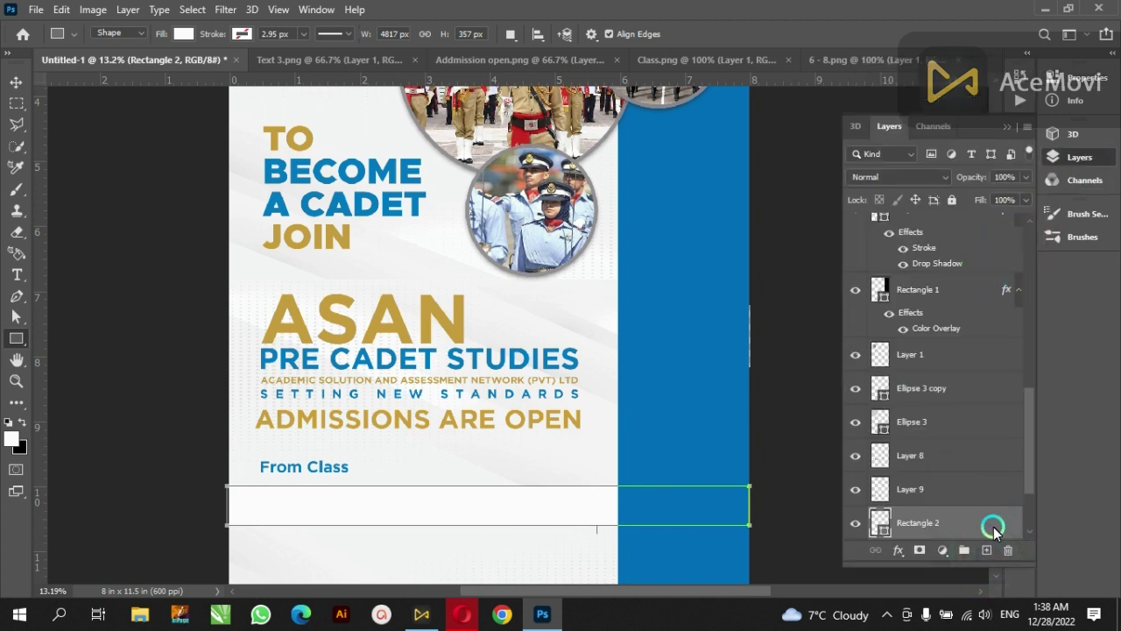
# Step: Give the bar a Color Overlay of the poster's blue #006cb7, sampled from the canvas
pyautogui.doubleClick(993, 526)
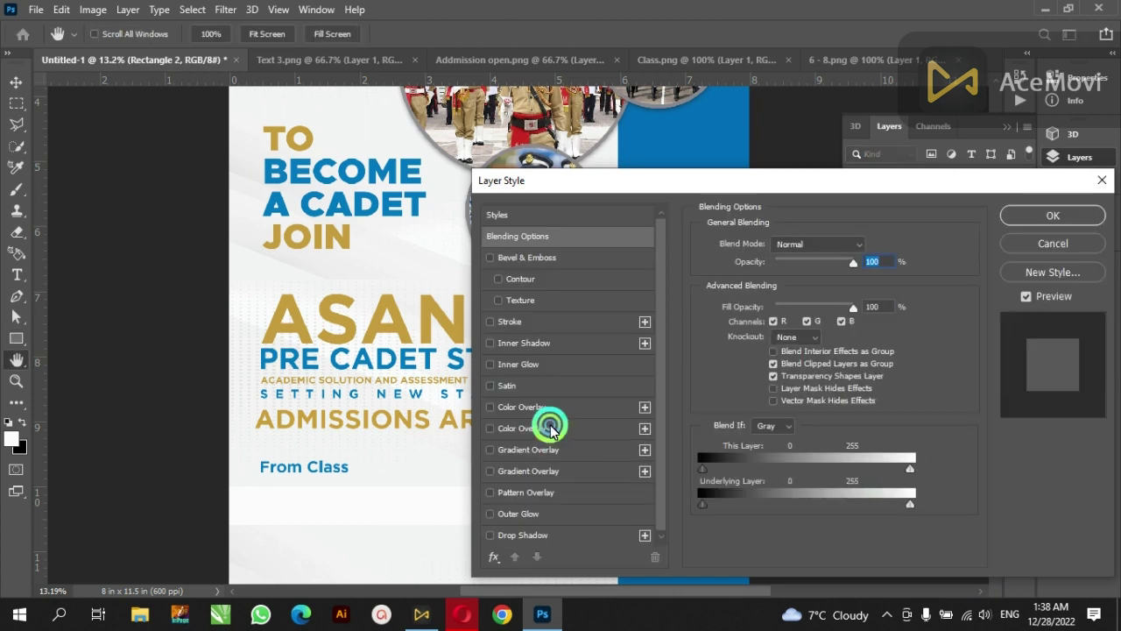
pyautogui.click(595, 427)
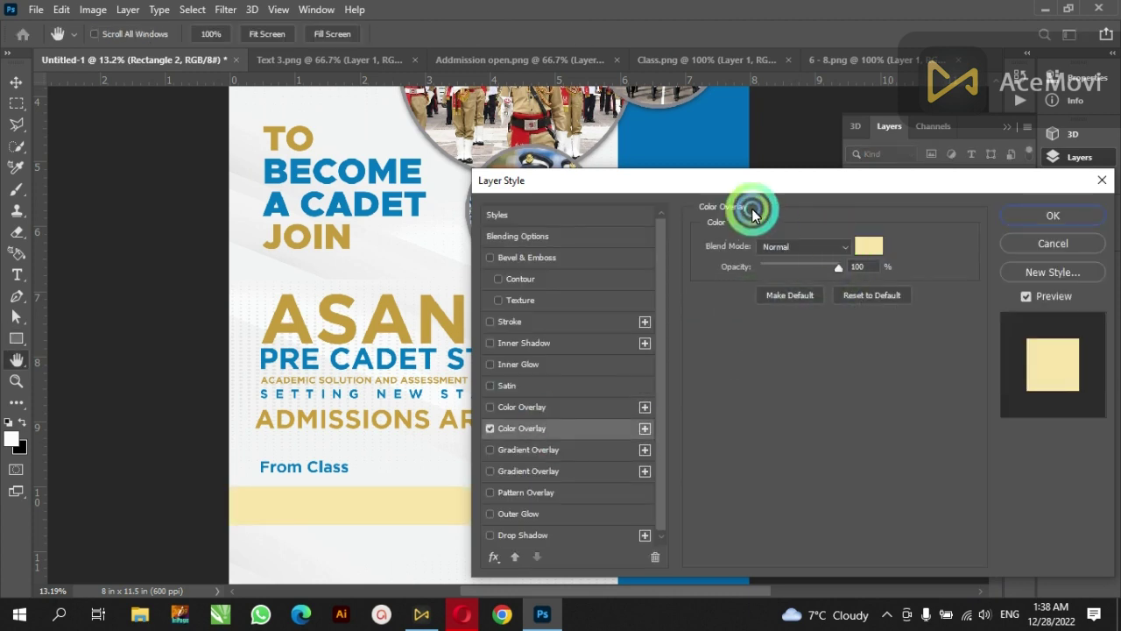
pyautogui.click(869, 247)
pyautogui.click(692, 118)
pyautogui.click(1084, 188)
pyautogui.click(1044, 224)
pyautogui.press('v')
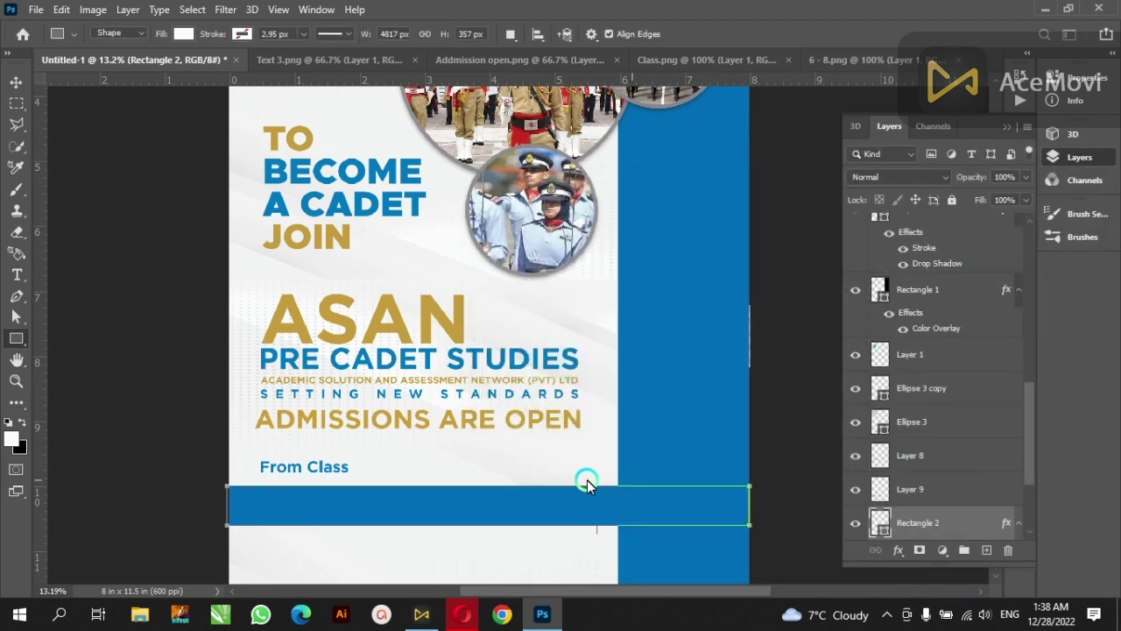
pyautogui.scroll(2, 882, 430)
pyautogui.scroll(3, 885, 444)
pyautogui.scroll(2, 883, 443)
pyautogui.scroll(2, 883, 438)
pyautogui.scroll(3, 883, 438)
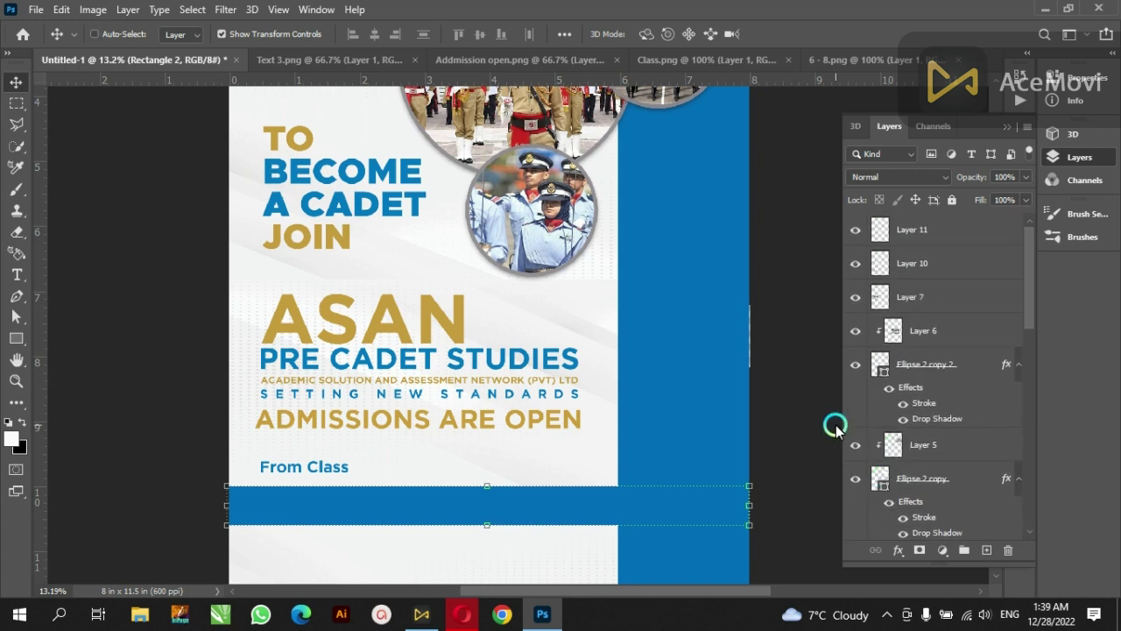
# Step: Paste another copy of the 6 - 8.png class numbers into the poster
pyautogui.hotkey('ctrl', 'o')
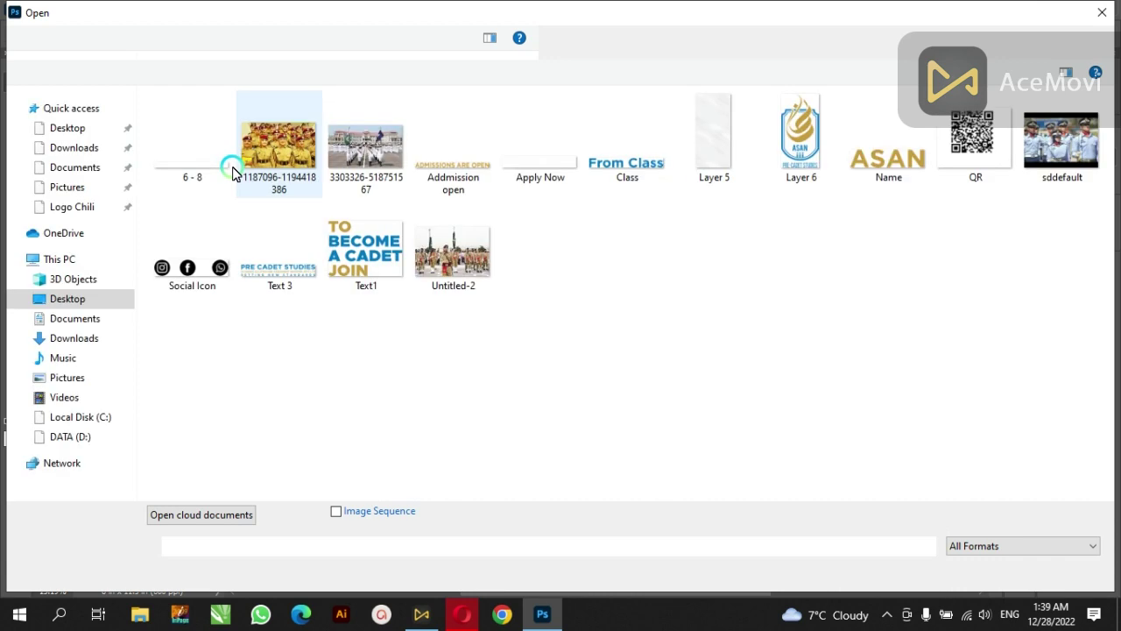
pyautogui.doubleClick(221, 171)
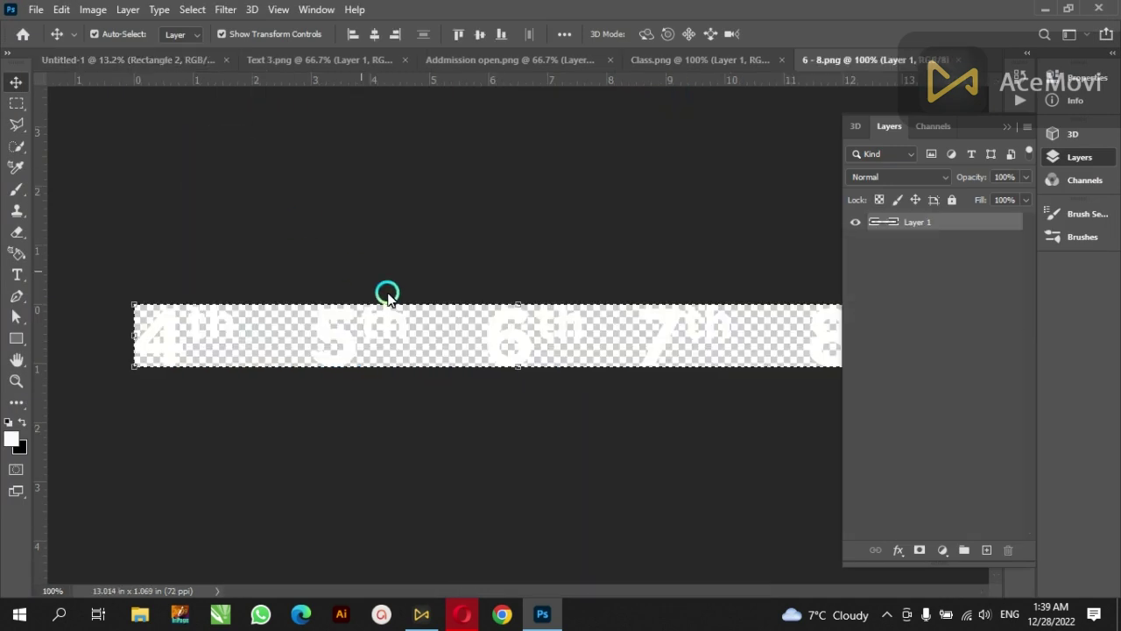
pyautogui.click(182, 58)
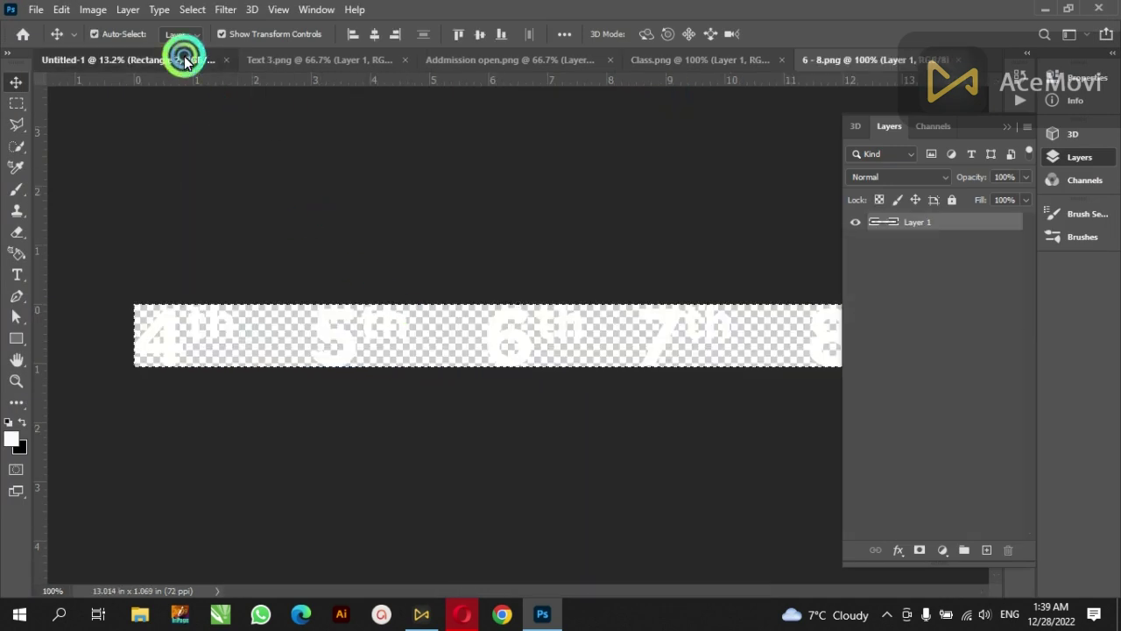
pyautogui.hotkey('ctrl', 'v')
pyautogui.moveTo(517, 498)
pyautogui.mouseDown()
pyautogui.moveTo(543, 348)
pyautogui.moveTo(643, 376)
pyautogui.mouseUp()
# Step: Enlarge the class numbers to about 260% onto the blue band, nudged left to align with From Class
pyautogui.hotkey('ctrl', 't')
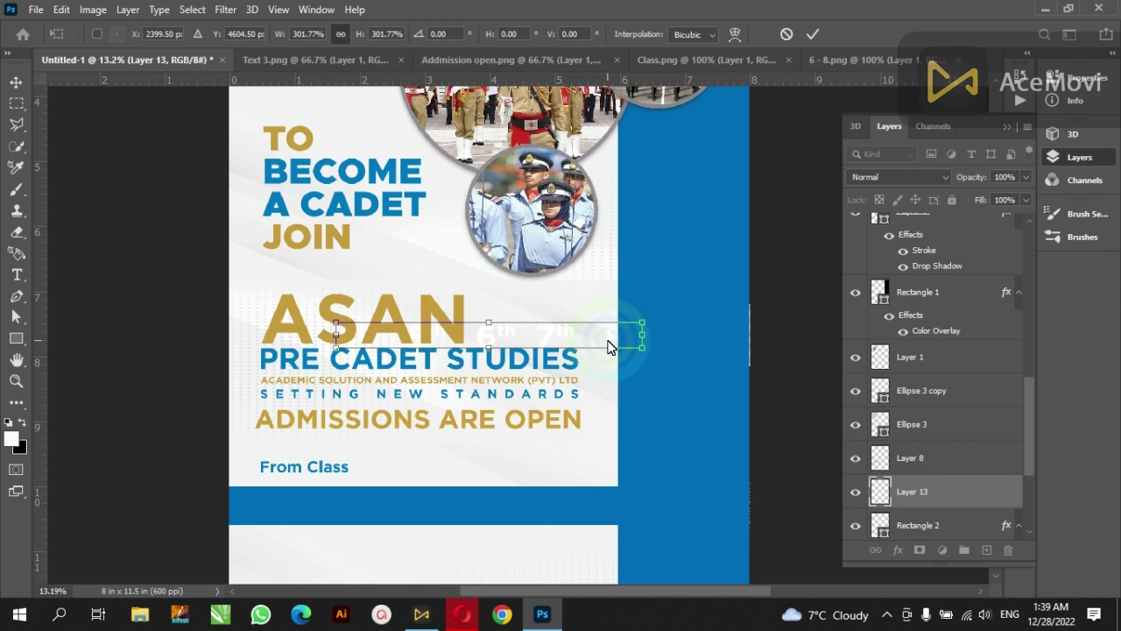
pyautogui.moveTo(611, 337)
pyautogui.mouseDown()
pyautogui.moveTo(541, 511)
pyautogui.moveTo(529, 509)
pyautogui.moveTo(534, 501)
pyautogui.mouseUp()
pyautogui.press('Return')
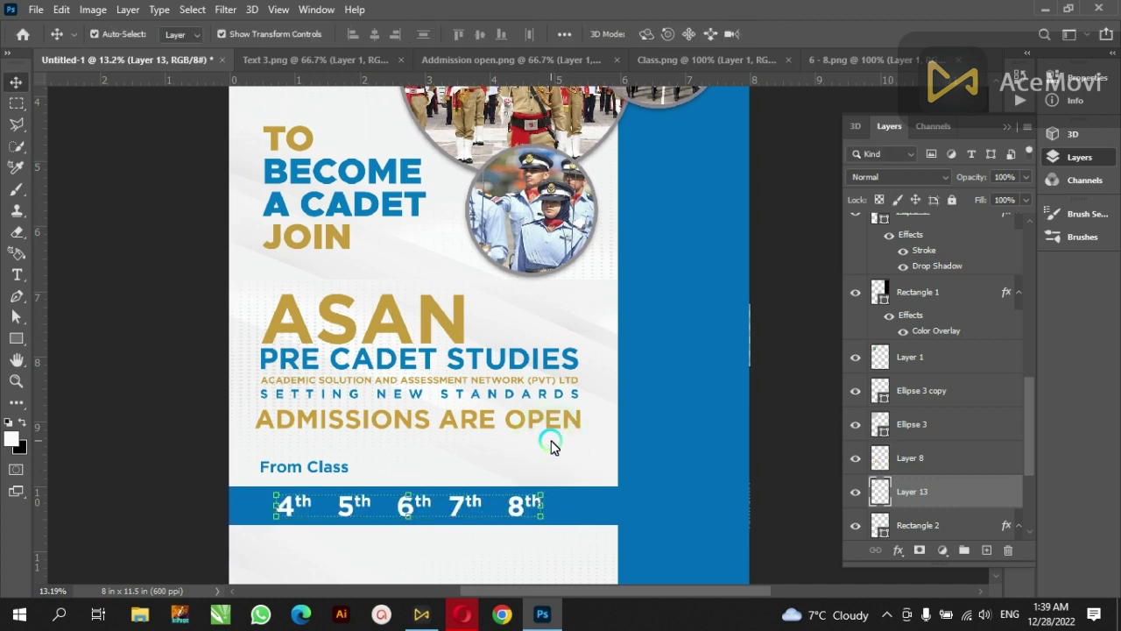
pyautogui.hotkey('shift', 'Left')
pyautogui.hotkey('shift', 'Left')
pyautogui.hotkey('shift', 'Left')
pyautogui.hotkey('shift', 'Left')
pyautogui.hotkey('shift', 'Left')
pyautogui.hotkey('shift', 'Left')
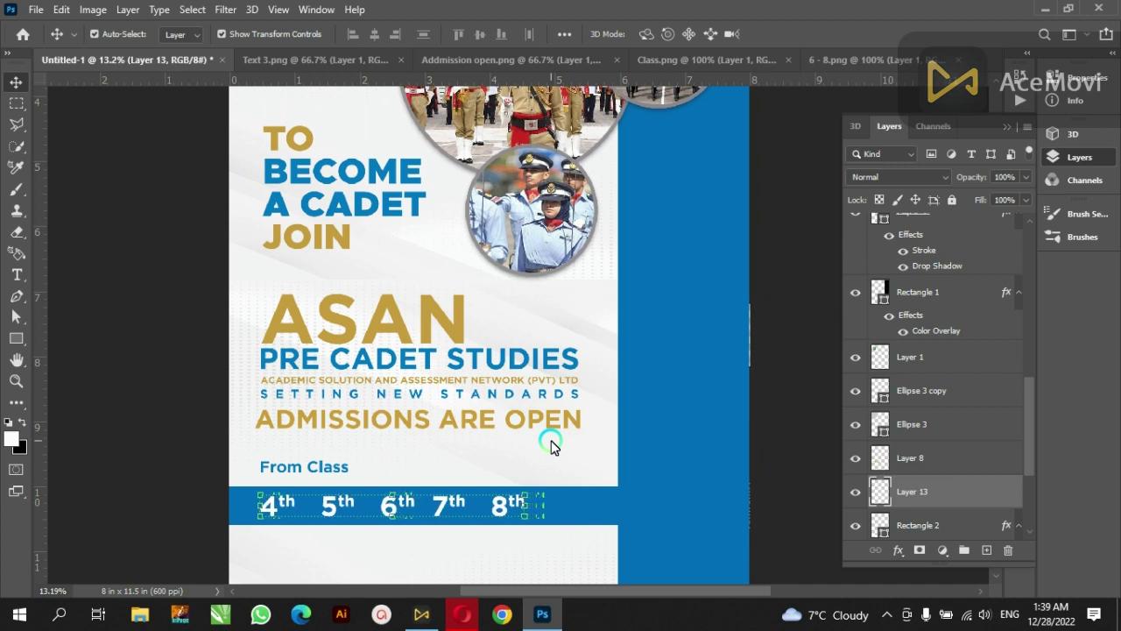
pyautogui.scroll(-3, 533, 438)
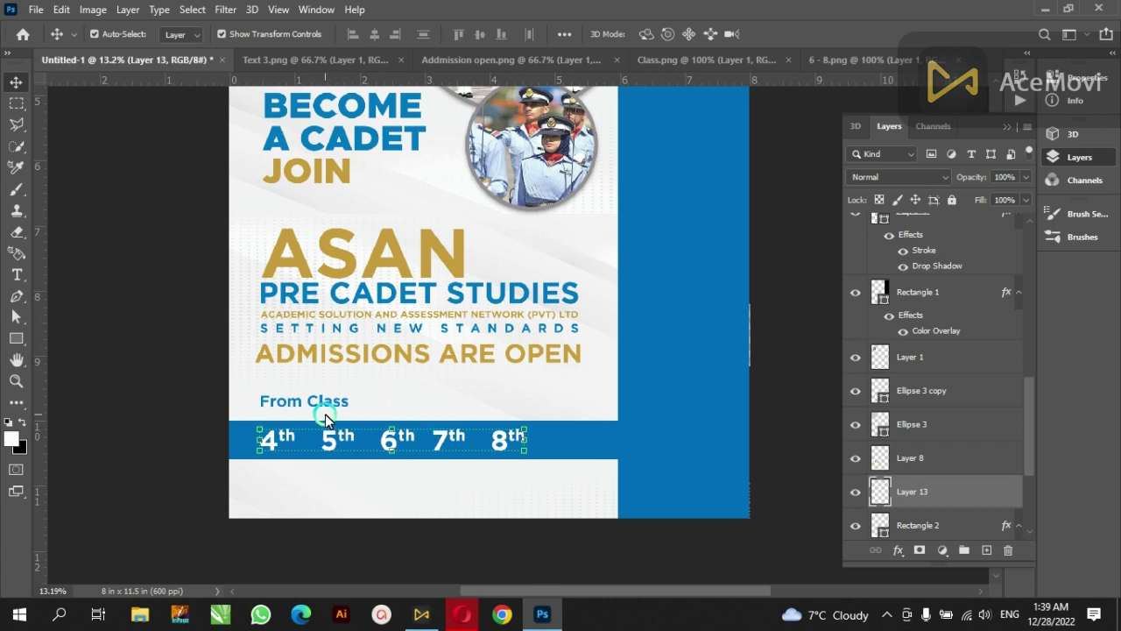
# Step: Raise the blue band slightly under From Class
pyautogui.click(576, 442)
pyautogui.moveTo(578, 444); pyautogui.dragTo(576, 438)
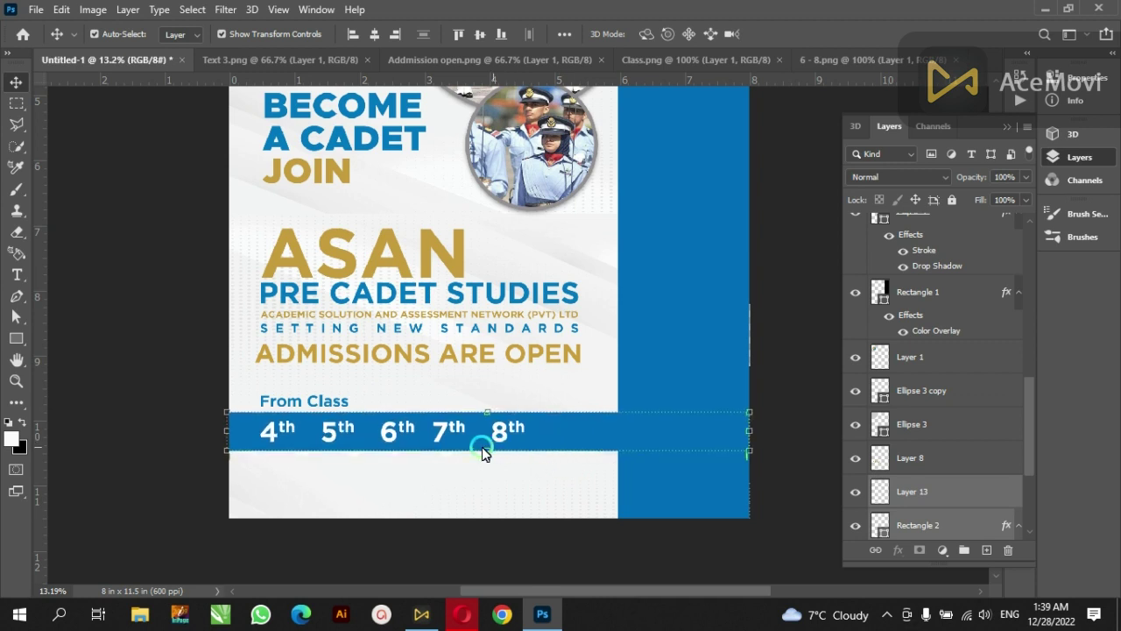
pyautogui.click(324, 405)
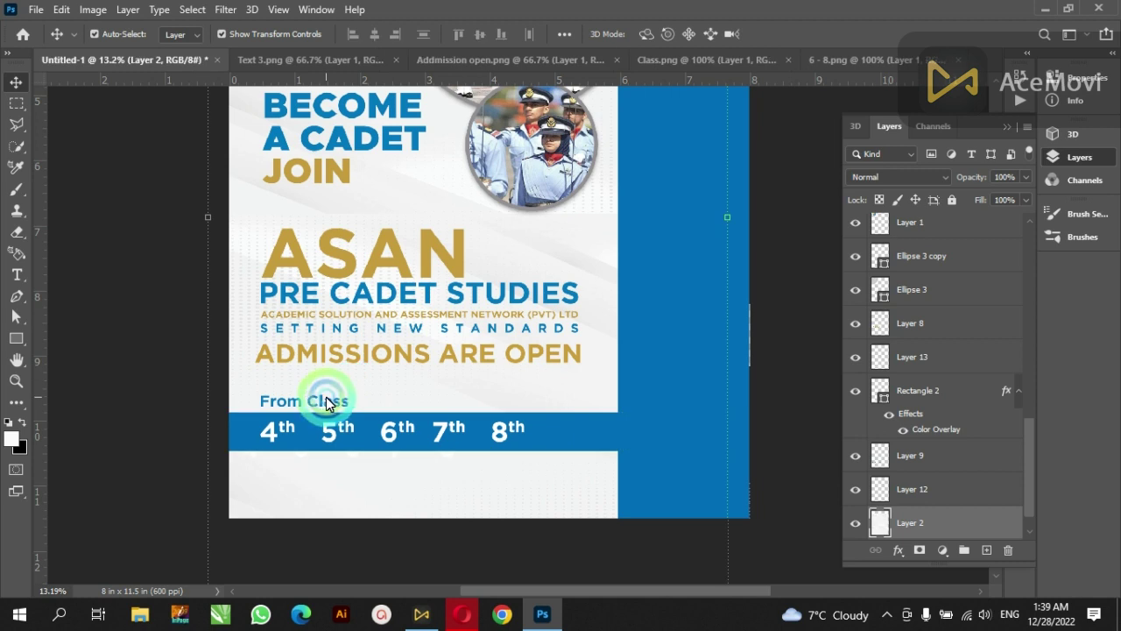
pyautogui.click(324, 404)
pyautogui.click(511, 429)
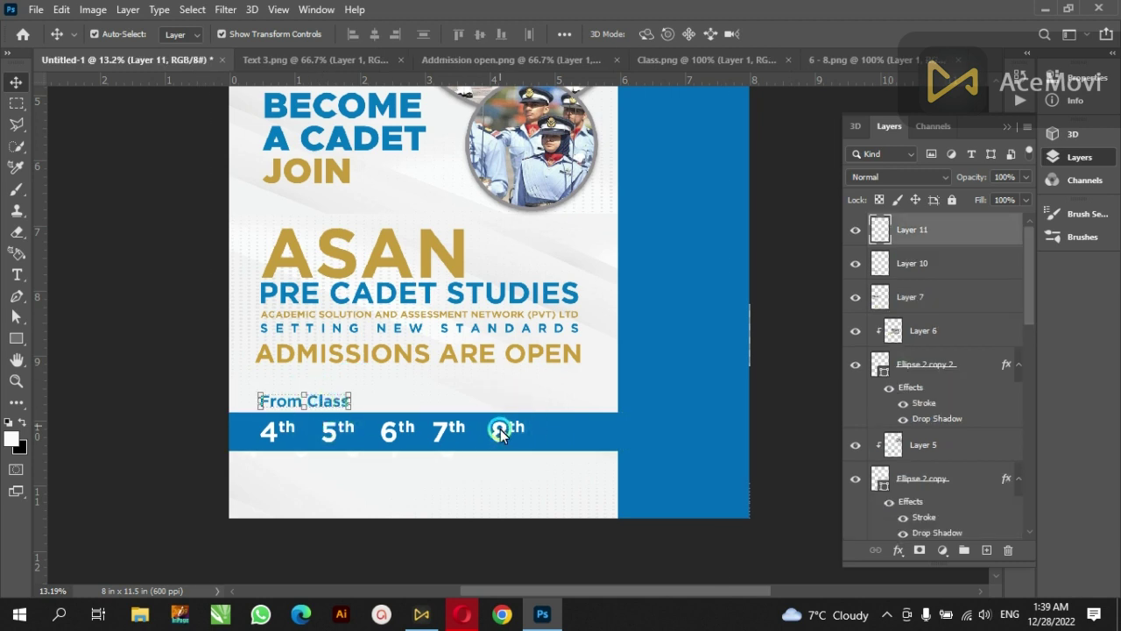
pyautogui.click(505, 430)
pyautogui.click(548, 430)
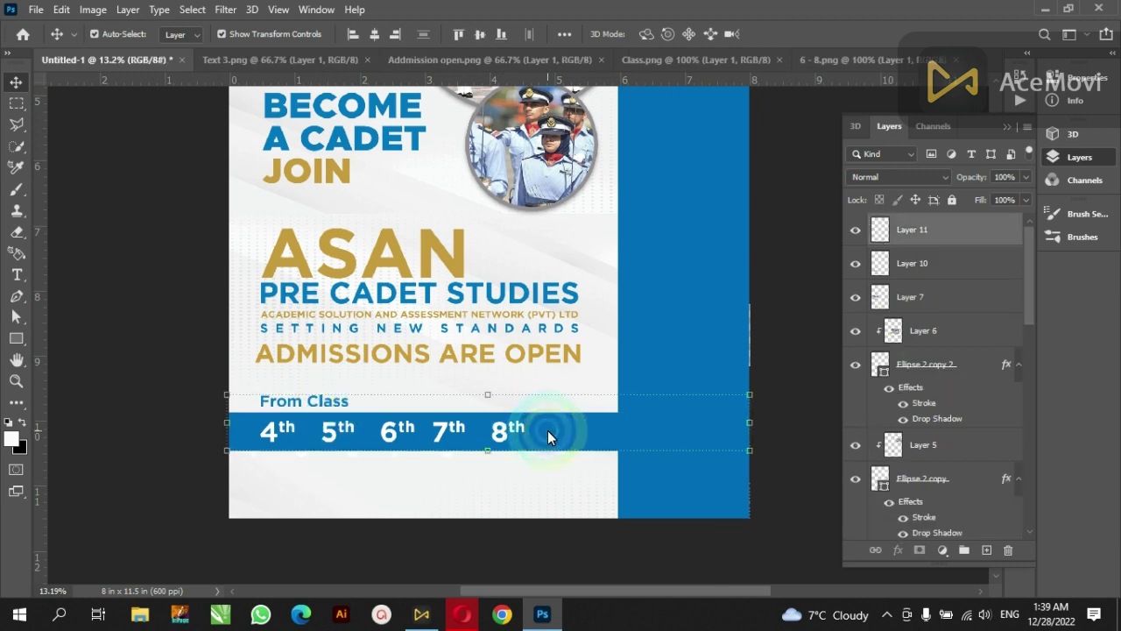
# Step: Link the blue band (Rectangle 2) with the class-number layer so they move together
pyautogui.click(512, 430)
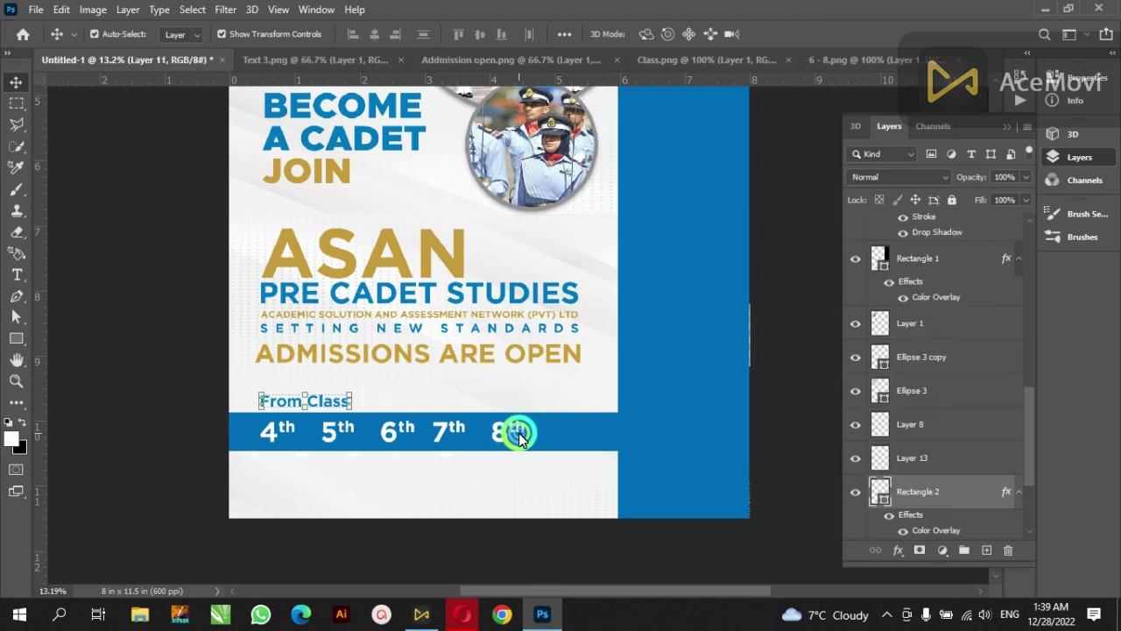
pyautogui.keyDown('shift'); pyautogui.click(514, 435); pyautogui.keyUp('shift')
pyautogui.keyDown('shift'); pyautogui.click(368, 409); pyautogui.keyUp('shift')
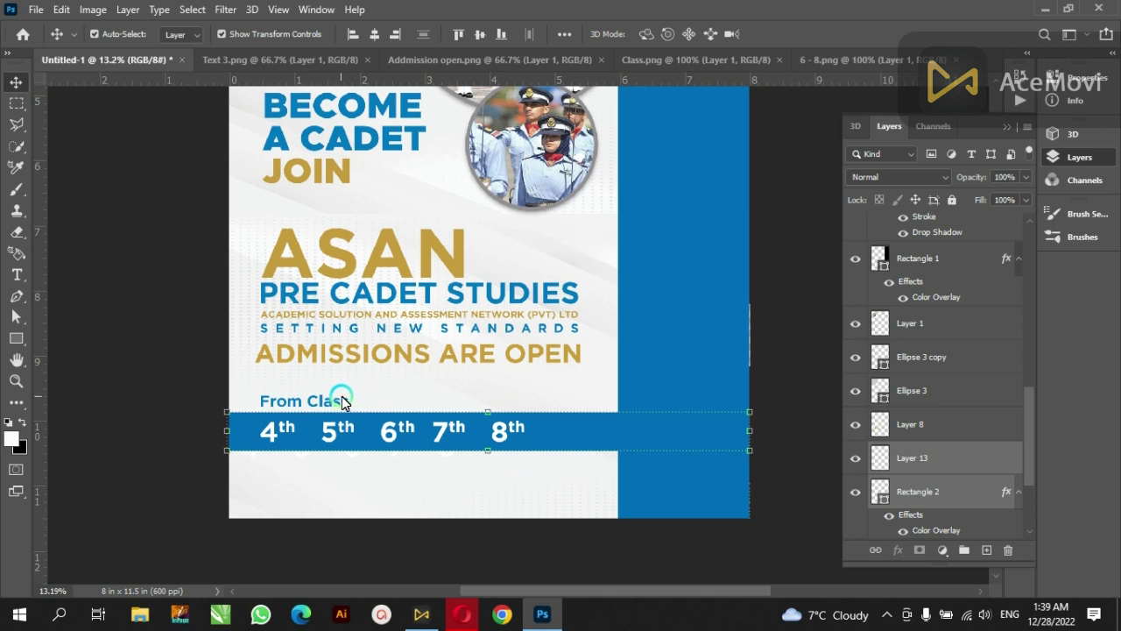
pyautogui.moveTo(447, 447); pyautogui.dragTo(448, 445)
pyautogui.rightClick(449, 438)
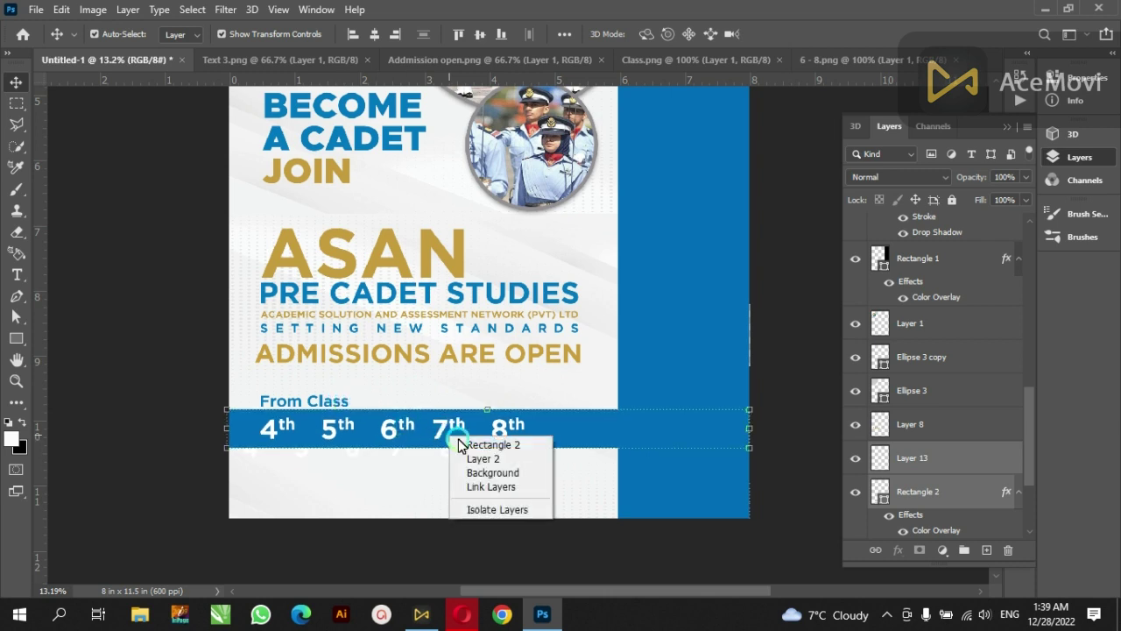
pyautogui.click(483, 480)
pyautogui.scroll(5, 269, 414)
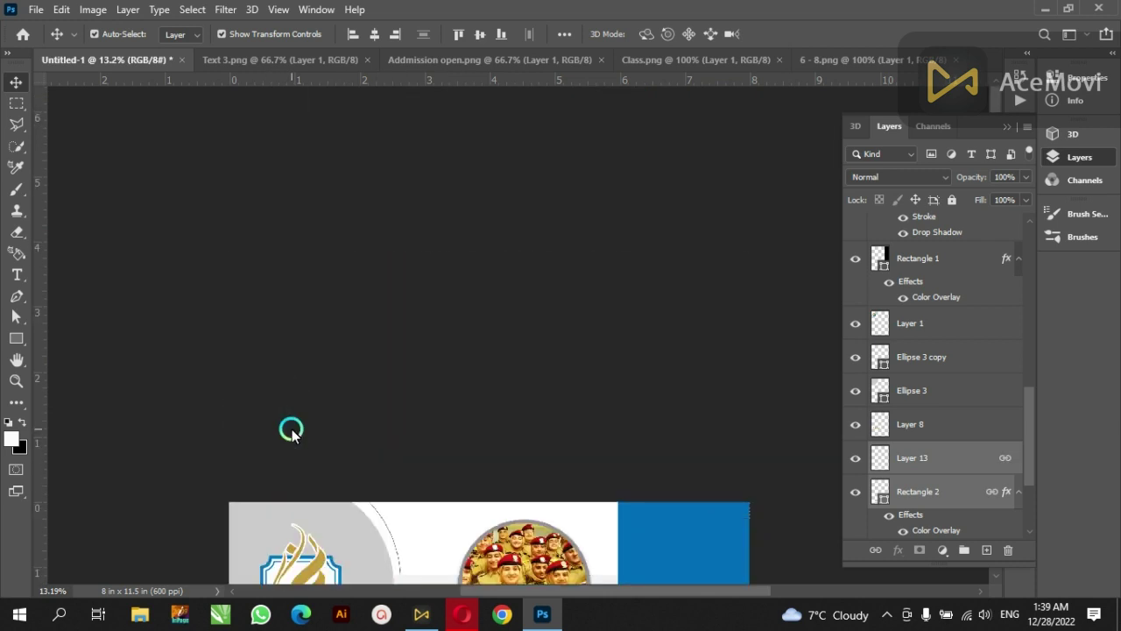
pyautogui.scroll(-2, 292, 431)
pyautogui.scroll(-2, 291, 431)
pyautogui.scroll(-2, 291, 431)
pyautogui.scroll(-2, 292, 431)
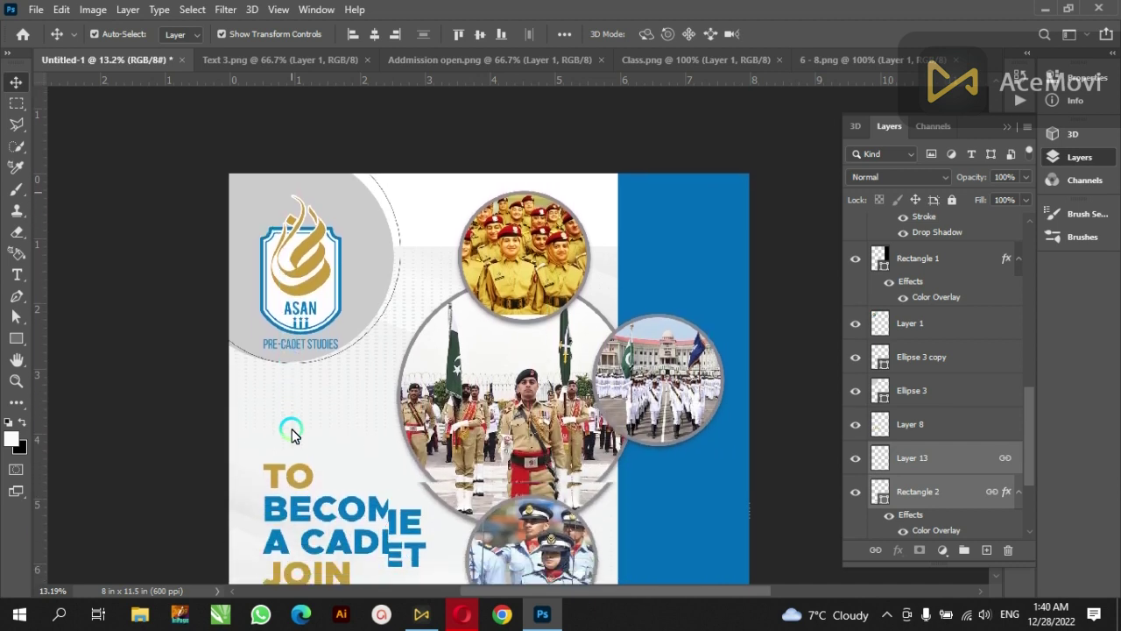
pyautogui.scroll(-2, 292, 431)
pyautogui.scroll(-1, 292, 431)
pyautogui.scroll(-2, 291, 431)
pyautogui.scroll(-1, 291, 431)
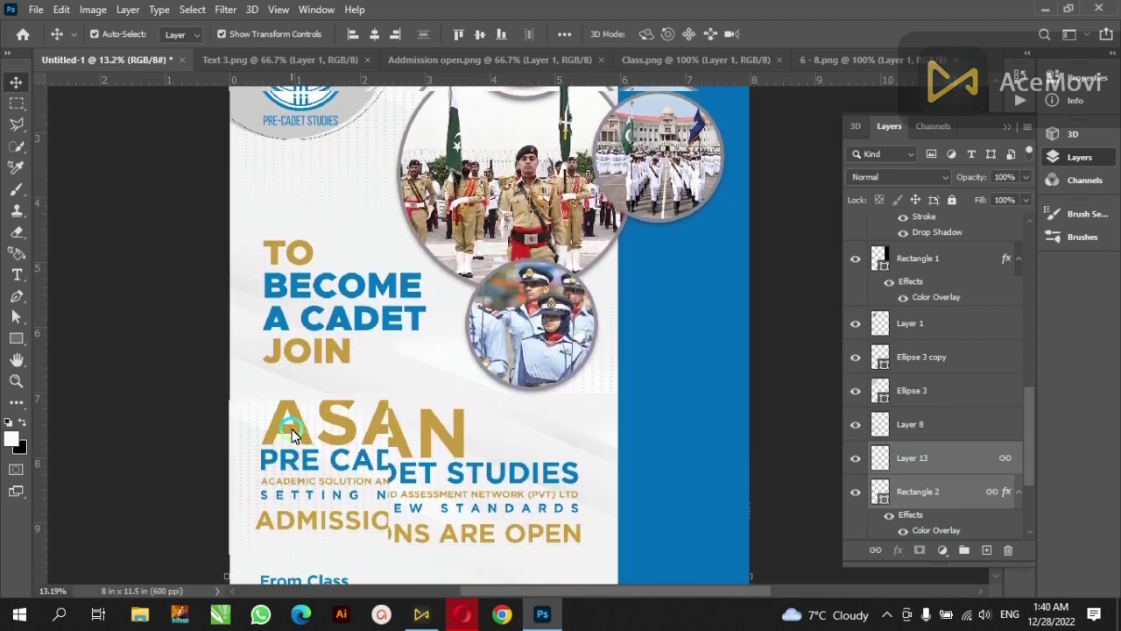
pyautogui.scroll(-1, 292, 431)
pyautogui.scroll(-1, 292, 431)
pyautogui.scroll(-1, 302, 455)
pyautogui.scroll(-1, 316, 483)
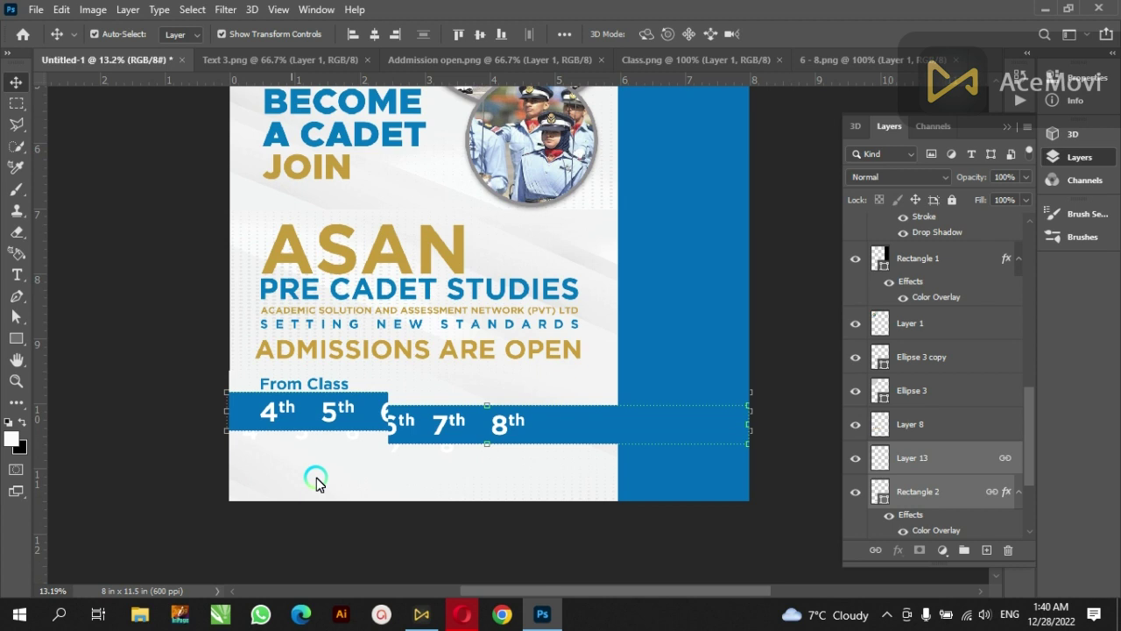
pyautogui.scroll(-1, 320, 408)
pyautogui.scroll(-1, 331, 318)
pyautogui.scroll(-1, 326, 250)
pyautogui.scroll(1, 326, 183)
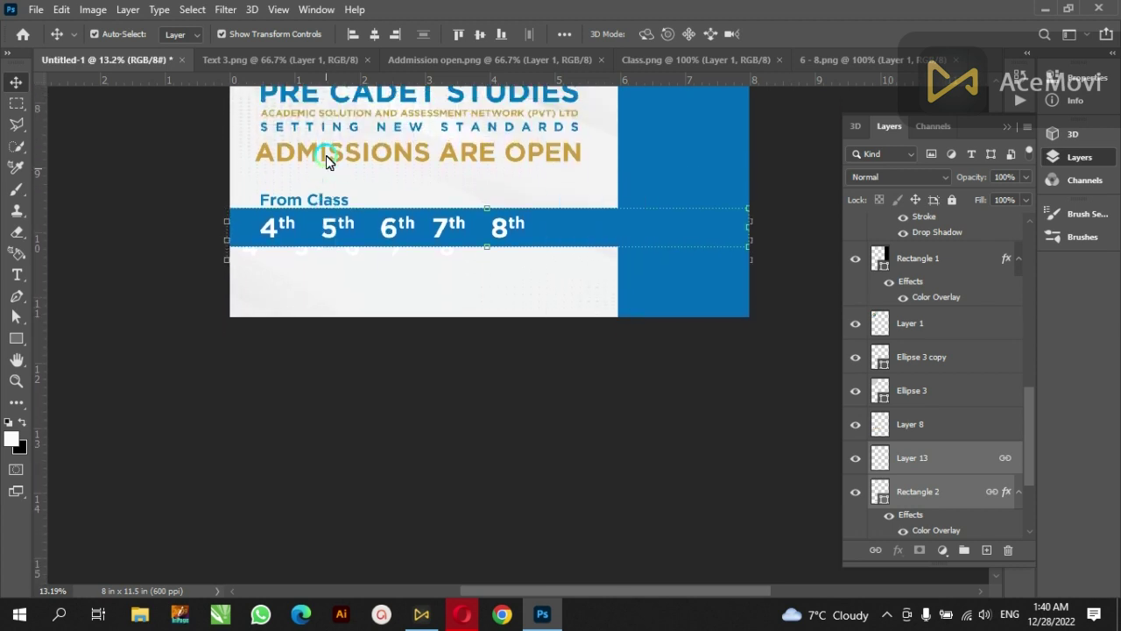
pyautogui.scroll(1, 326, 155)
pyautogui.scroll(1, 331, 236)
pyautogui.scroll(1, 331, 235)
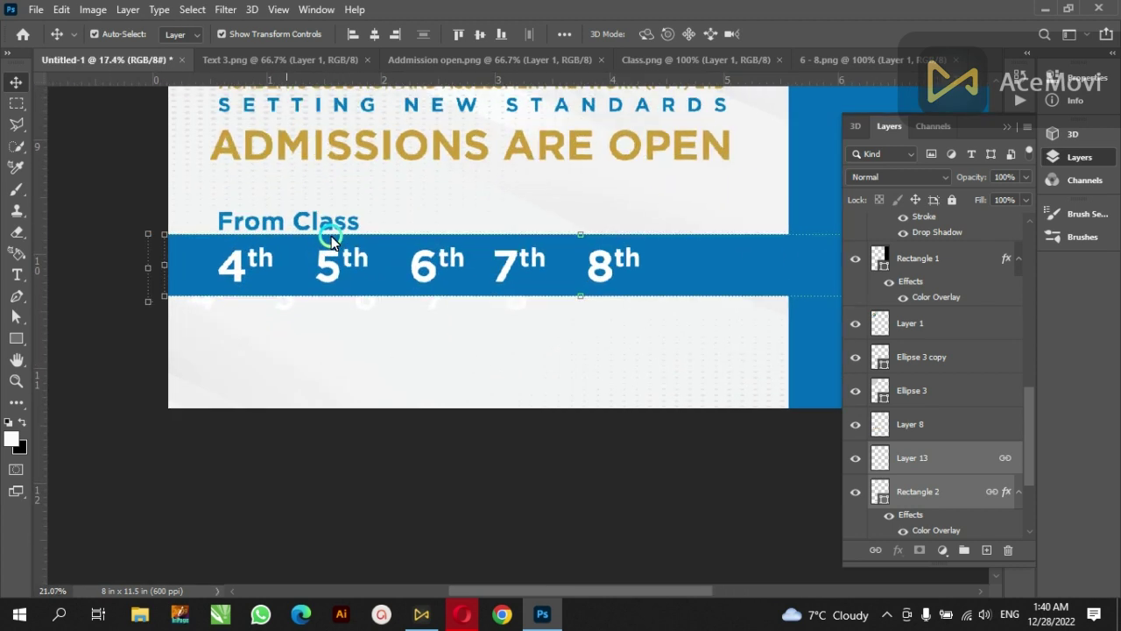
pyautogui.scroll(1, 331, 235)
pyautogui.scroll(1, 317, 229)
pyautogui.scroll(4, 309, 226)
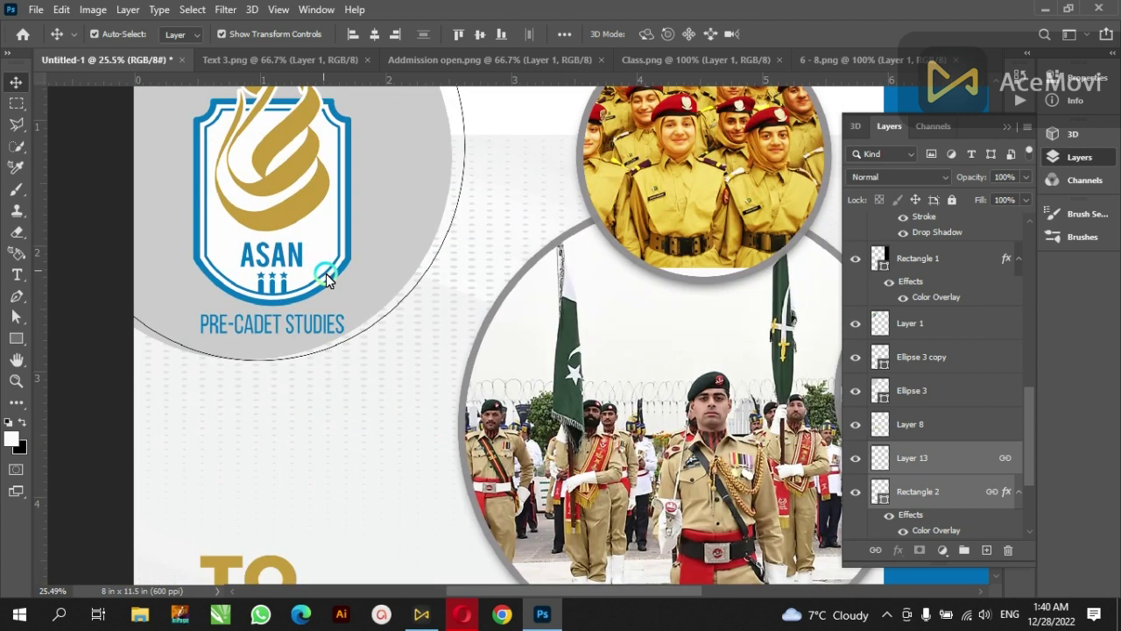
pyautogui.scroll(-3, 326, 276)
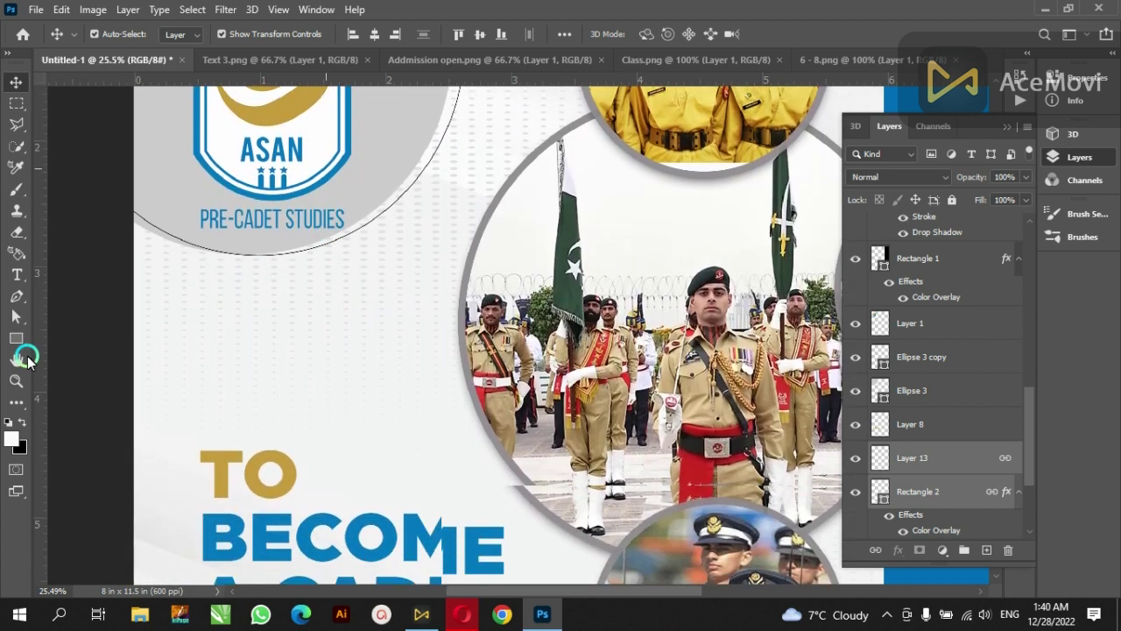
pyautogui.click(16, 381)
pyautogui.click(493, 33)
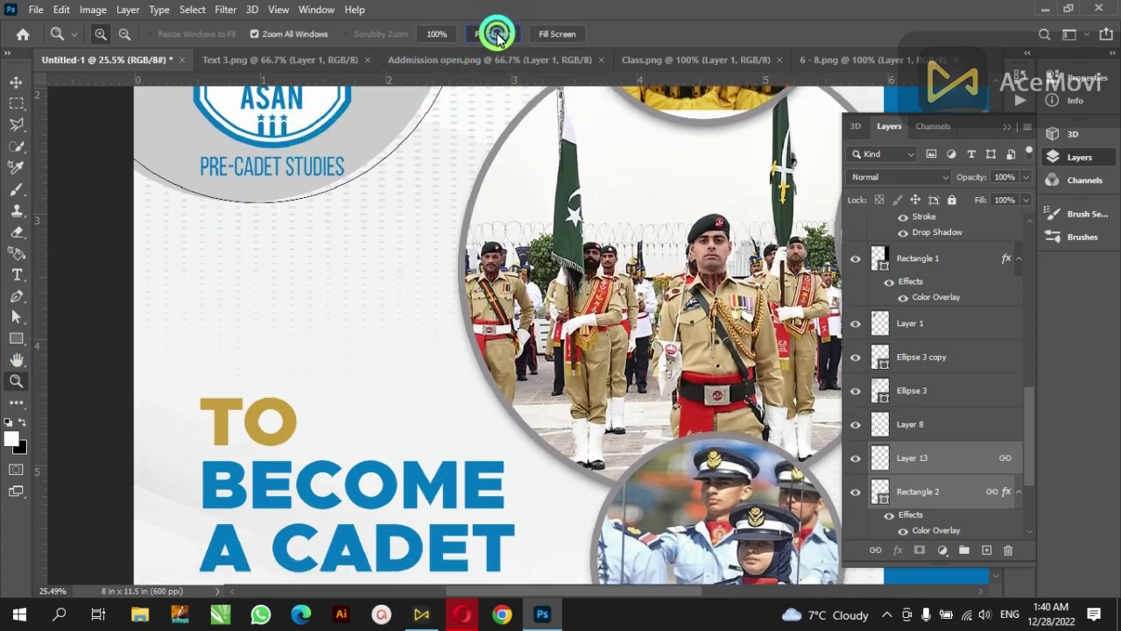
pyautogui.click(450, 467)
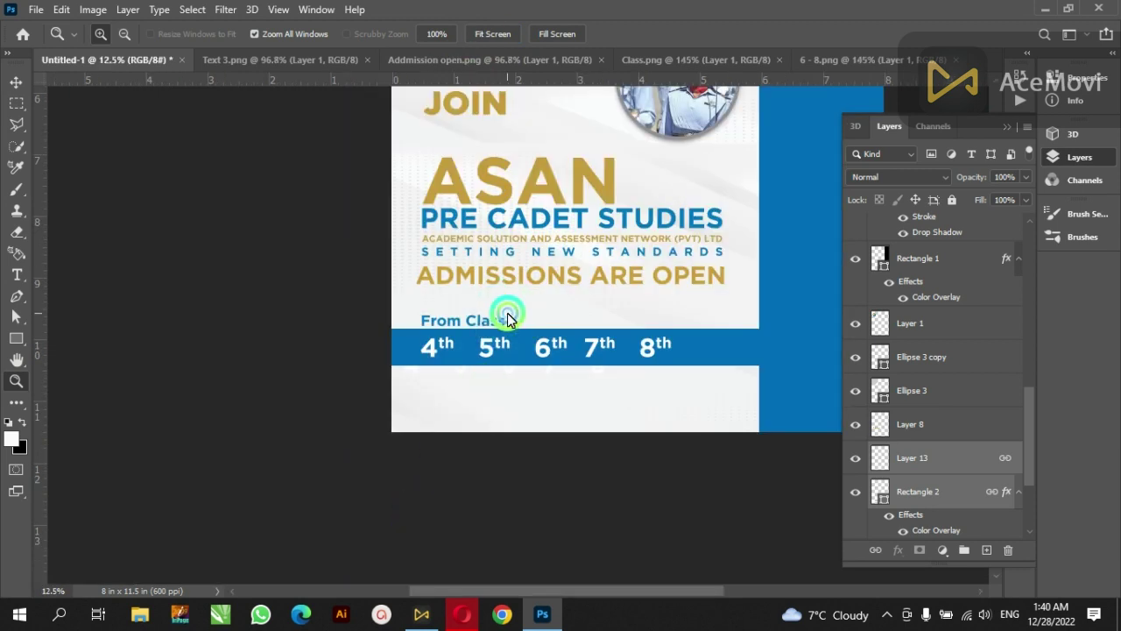
pyautogui.click(508, 315)
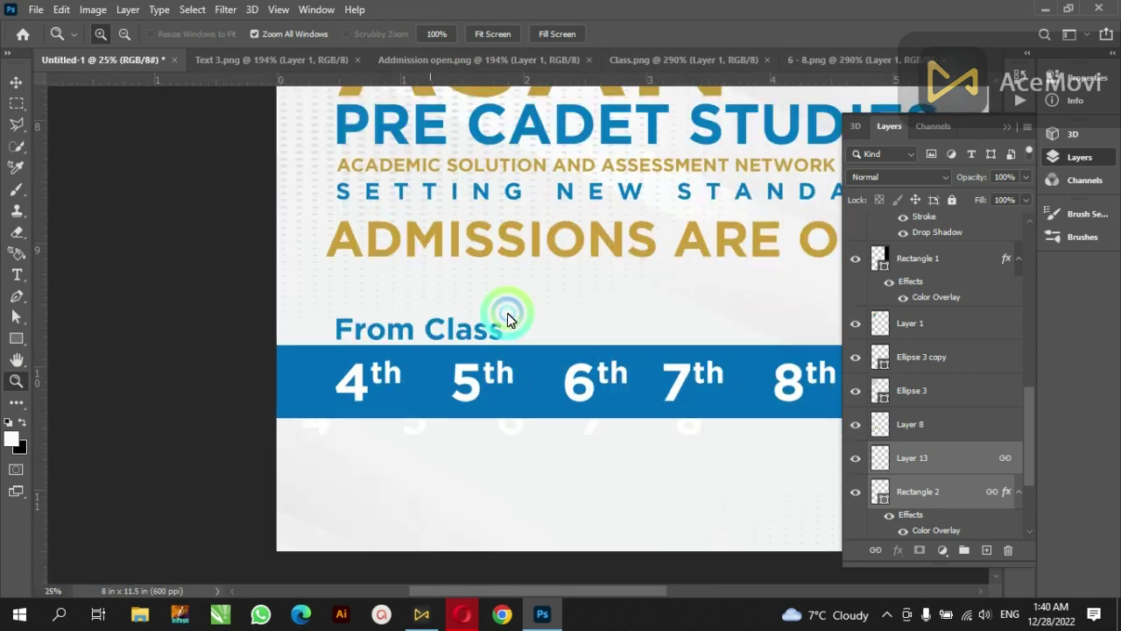
pyautogui.click(14, 77)
pyautogui.click(432, 317)
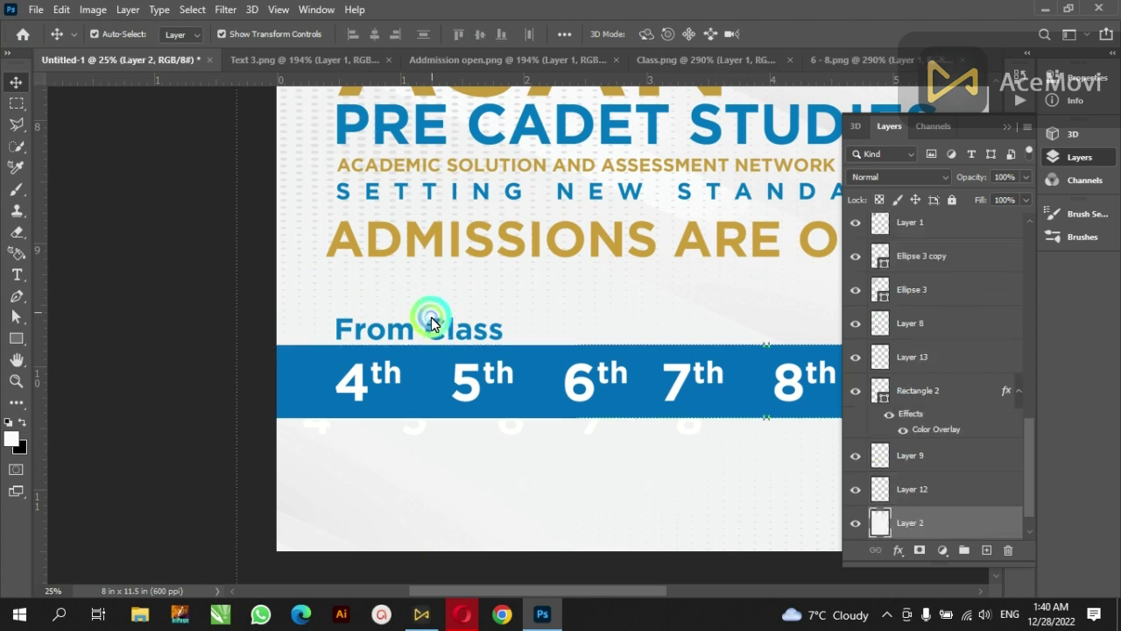
# Step: Move the From Class heading and blue class band slightly higher on the poster
pyautogui.click(441, 372)
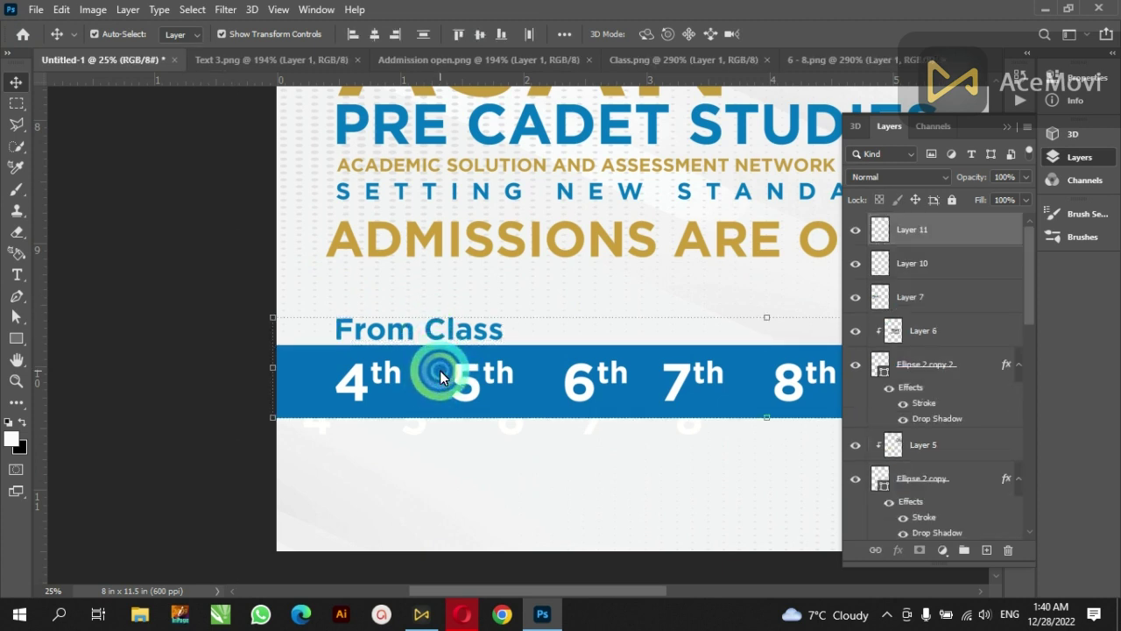
pyautogui.moveTo(440, 374); pyautogui.dragTo(441, 366)
pyautogui.hotkey('shift', 'Up')
pyautogui.hotkey('shift', 'Up')
pyautogui.hotkey('shift', 'Up')
pyautogui.hotkey('shift', 'Up')
pyautogui.hotkey('shift', 'Up')
pyautogui.hotkey('shift', 'Up')
pyautogui.hotkey('shift', 'Up')
pyautogui.click(21, 383)
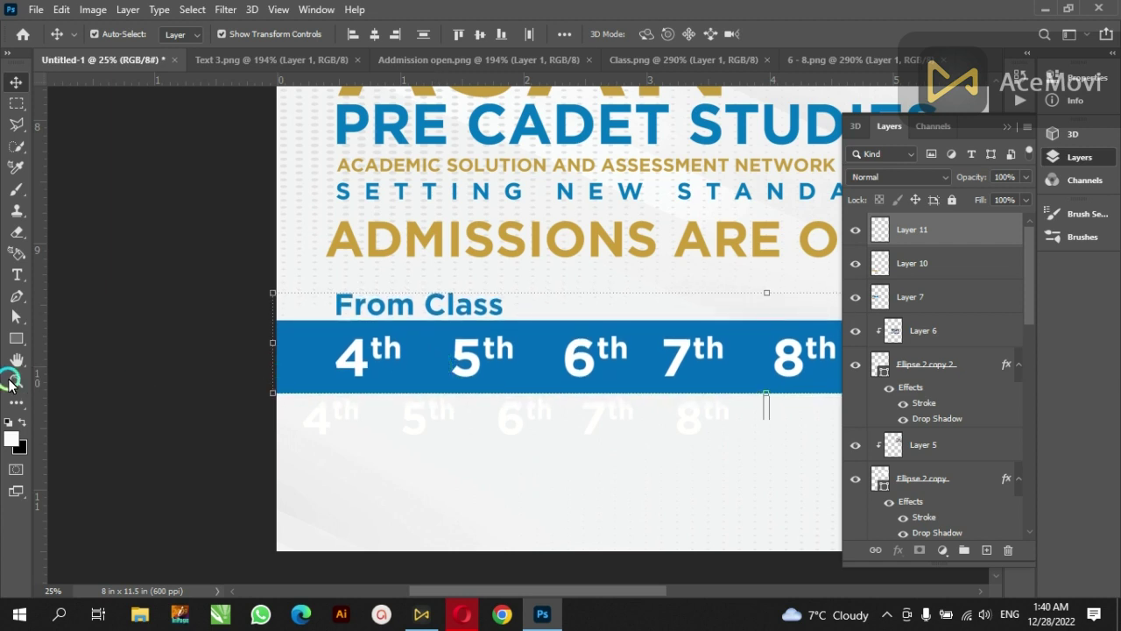
pyautogui.click(493, 33)
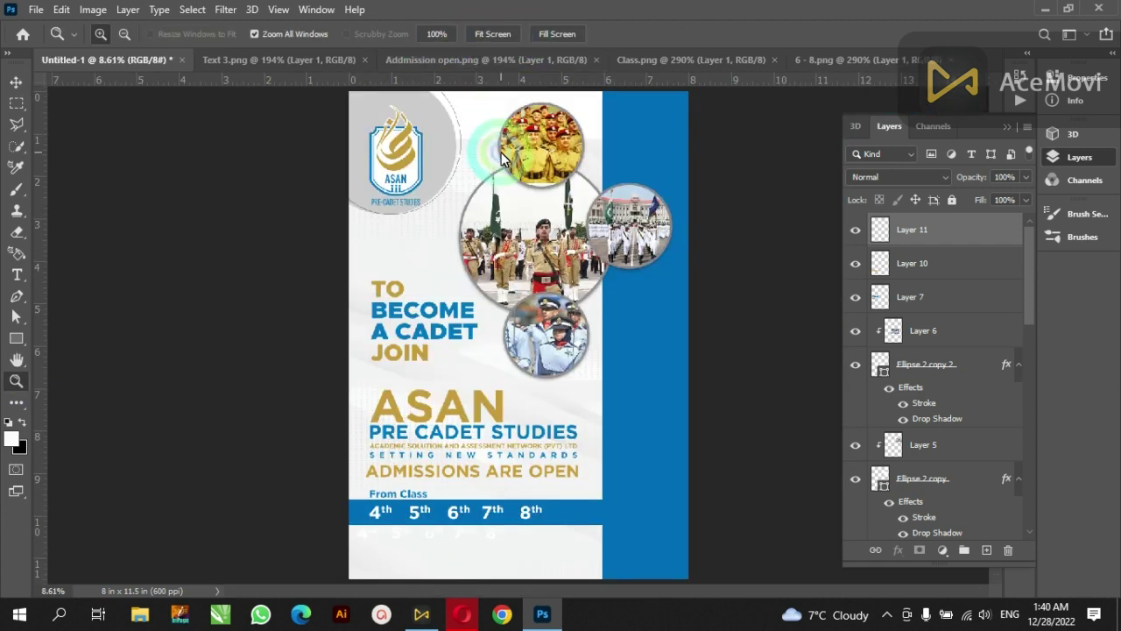
# Step: Close the Text 3, Admission open, Class and 6 - 8 source image documents
pyautogui.click(526, 60)
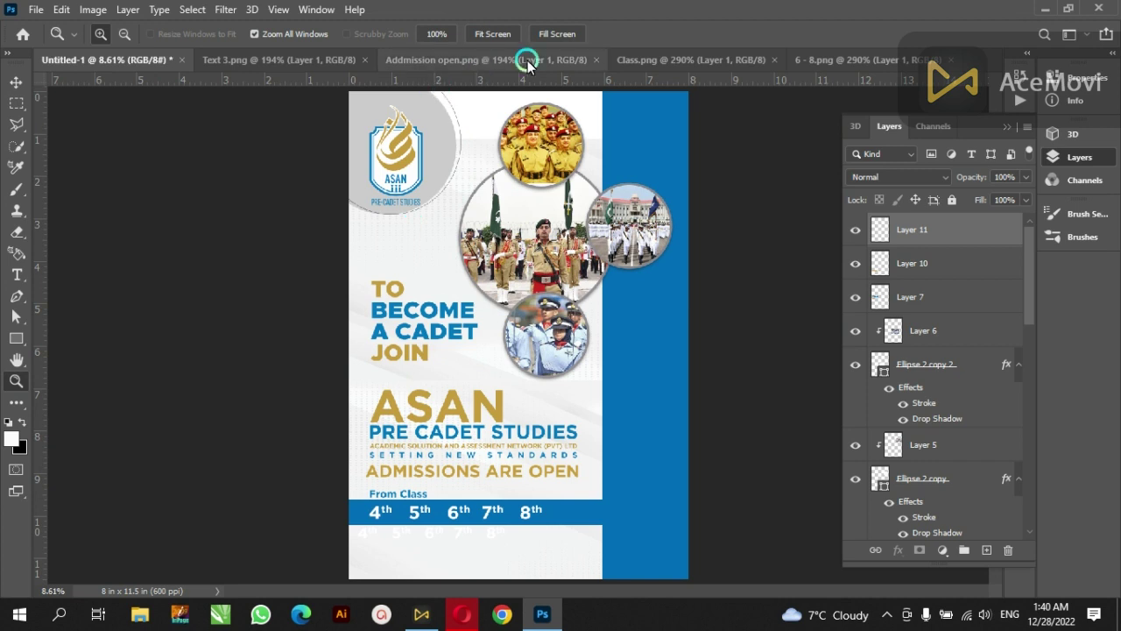
pyautogui.click(601, 59)
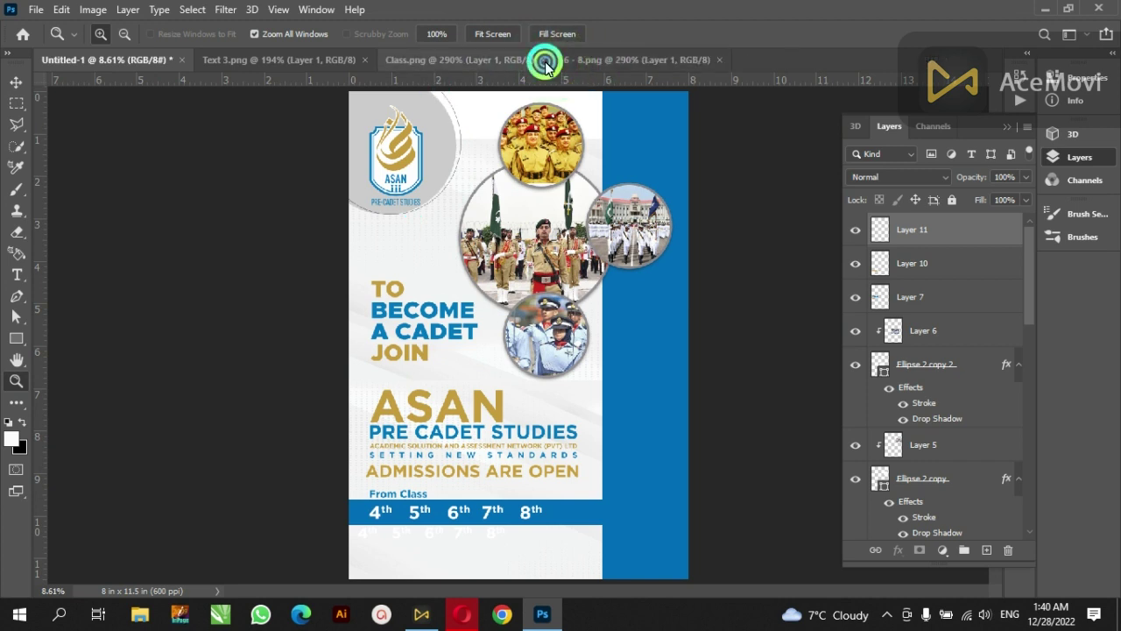
pyautogui.click(544, 59)
pyautogui.click(364, 60)
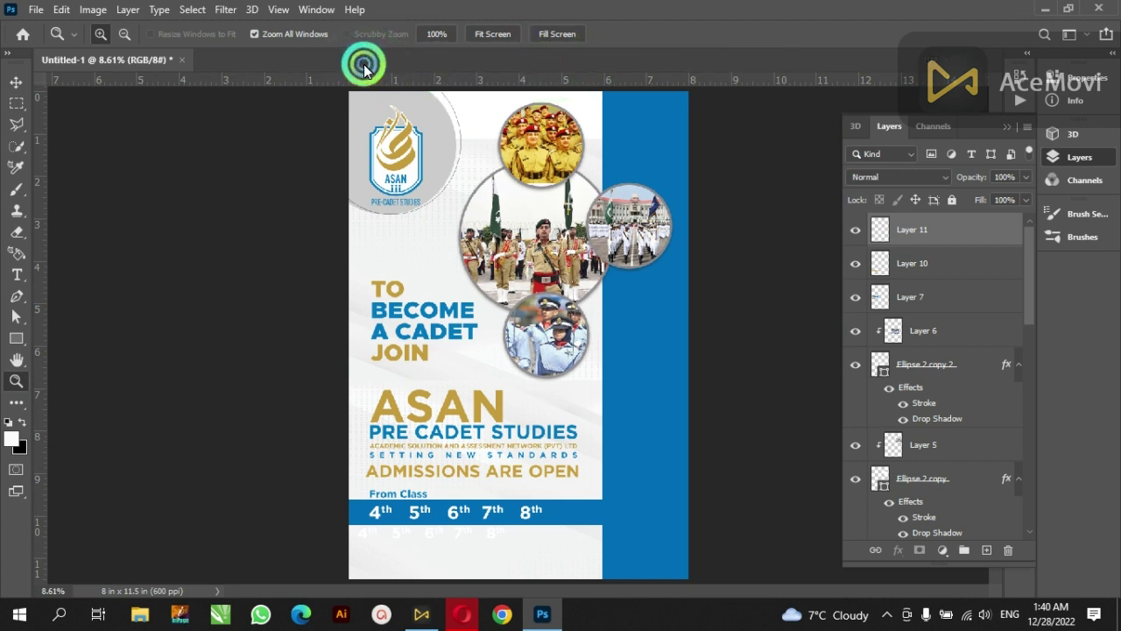
# Step: Bring the Apply Now text from Apply Now.png onto the poster, enlarged to about 467%, below the class band
pyautogui.click(355, 77)
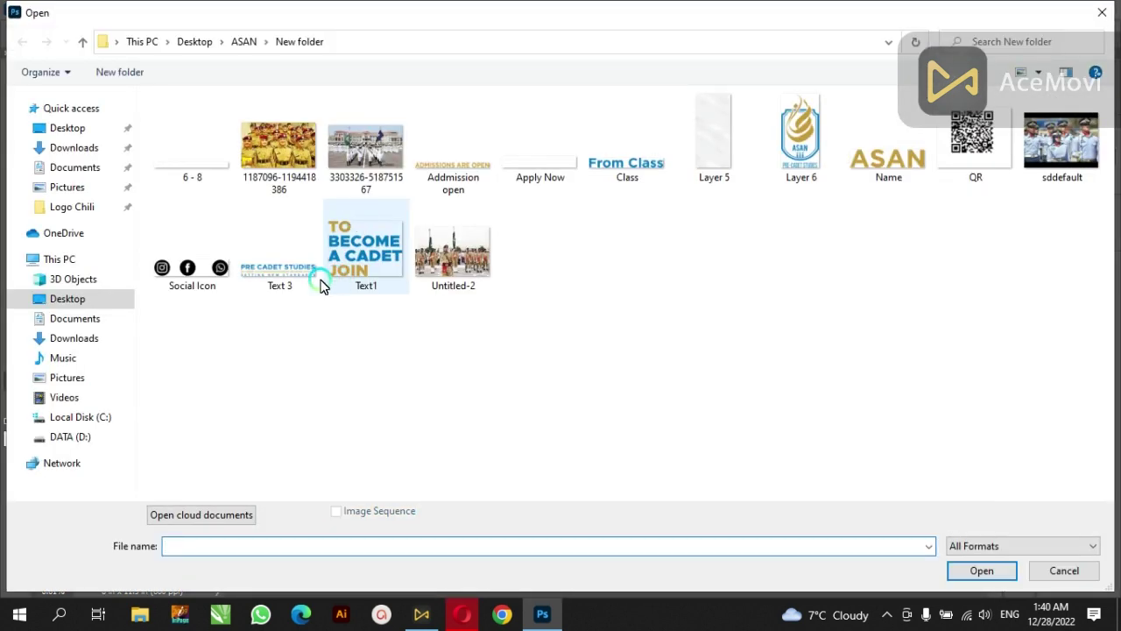
pyautogui.doubleClick(545, 173)
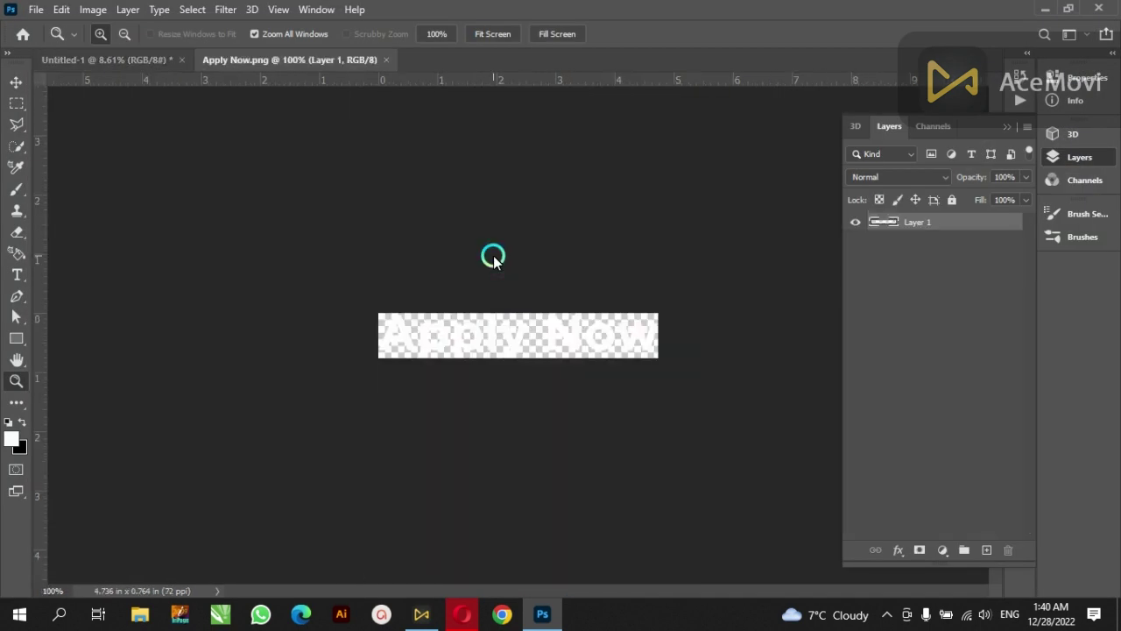
pyautogui.click(135, 59)
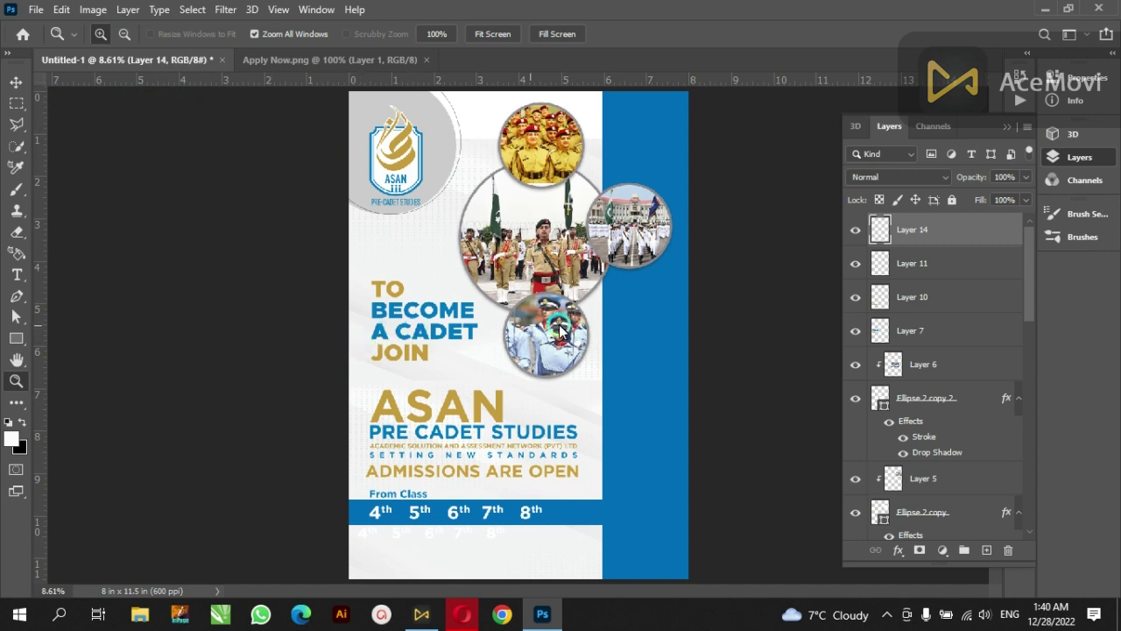
pyautogui.click(16, 83)
pyautogui.click(170, 210)
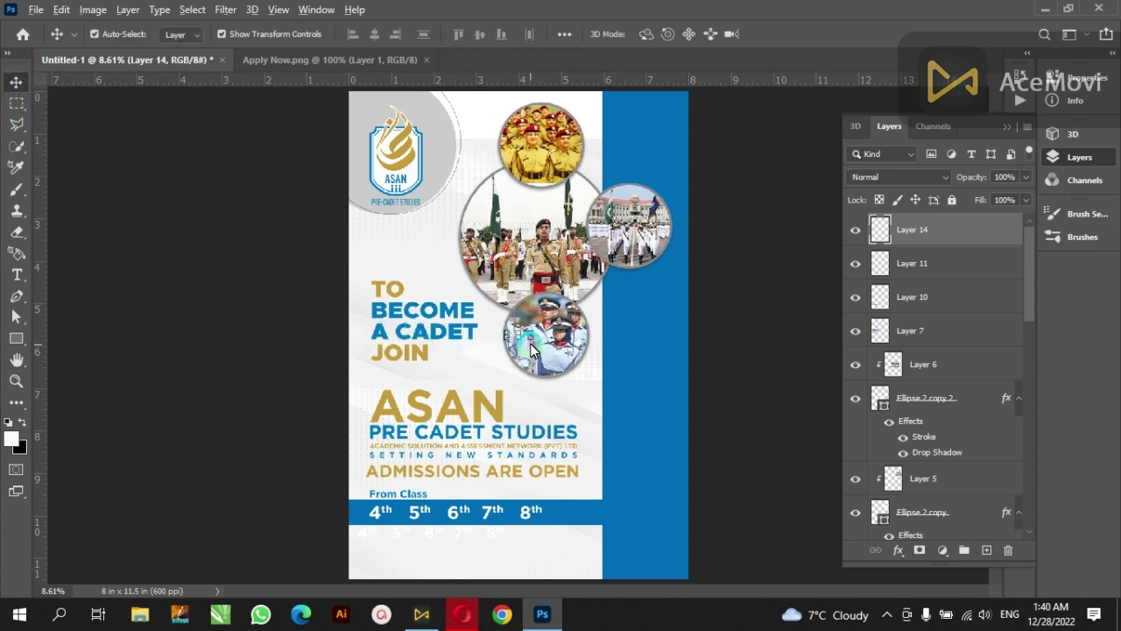
pyautogui.moveTo(530, 348); pyautogui.dragTo(570, 388)
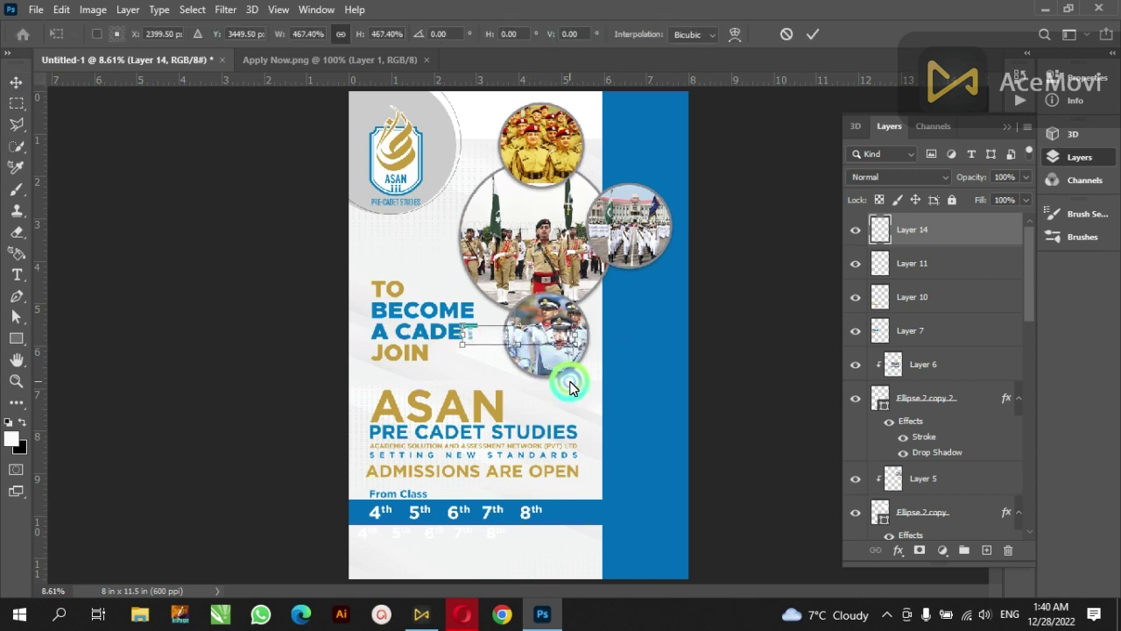
pyautogui.press('Return')
pyautogui.moveTo(543, 346)
pyautogui.mouseDown()
pyautogui.moveTo(478, 548)
pyautogui.moveTo(453, 548)
pyautogui.mouseUp()
pyautogui.scroll(3, 435, 588)
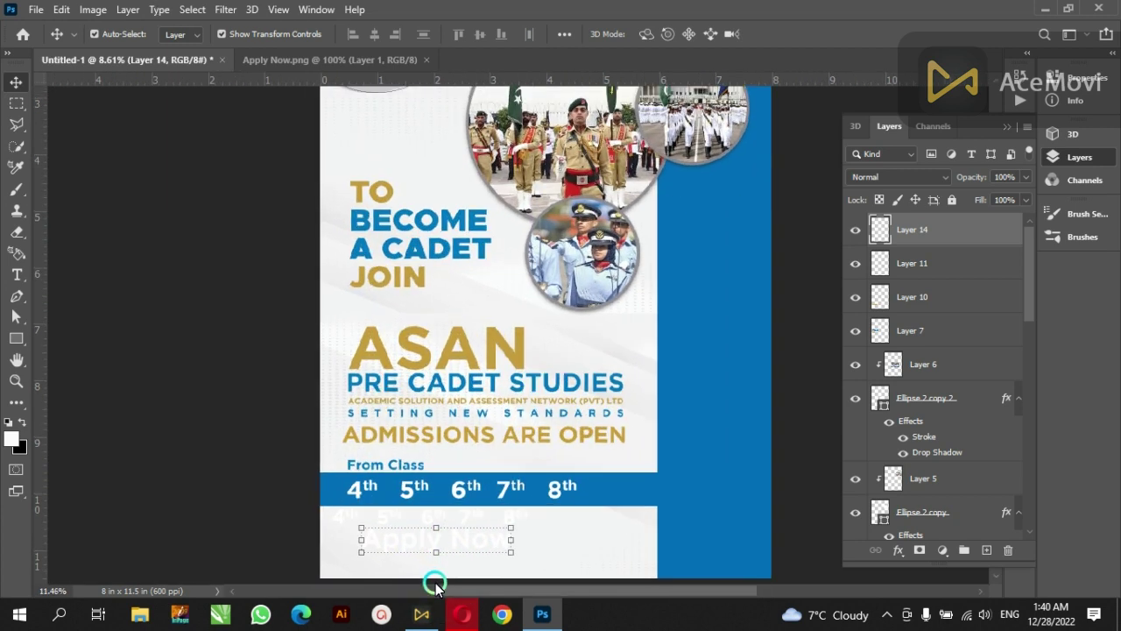
pyautogui.scroll(1, 436, 589)
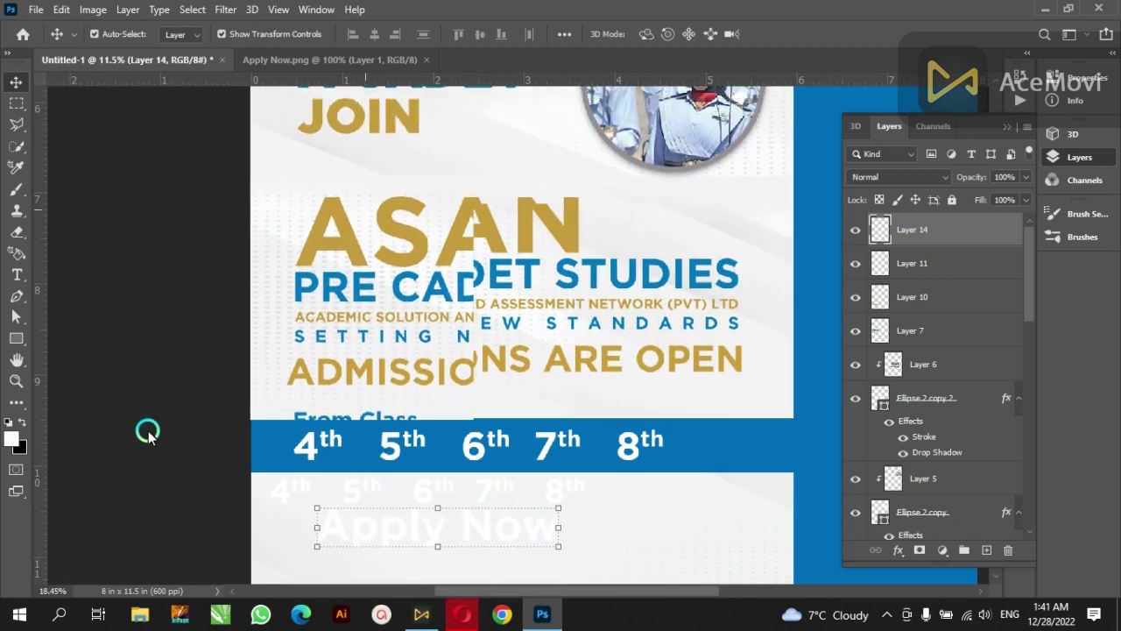
# Step: Draw a blue rectangle over the Apply Now text area and send it behind the text
pyautogui.click(14, 338)
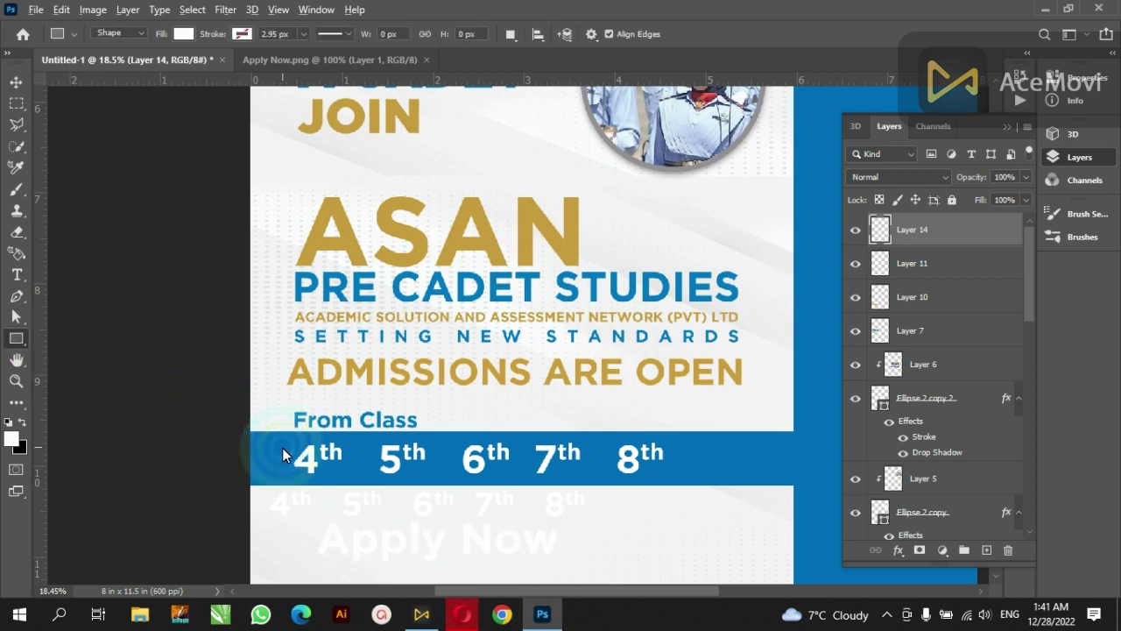
pyautogui.scroll(-2, 289, 516)
pyautogui.moveTo(283, 446); pyautogui.dragTo(620, 519)
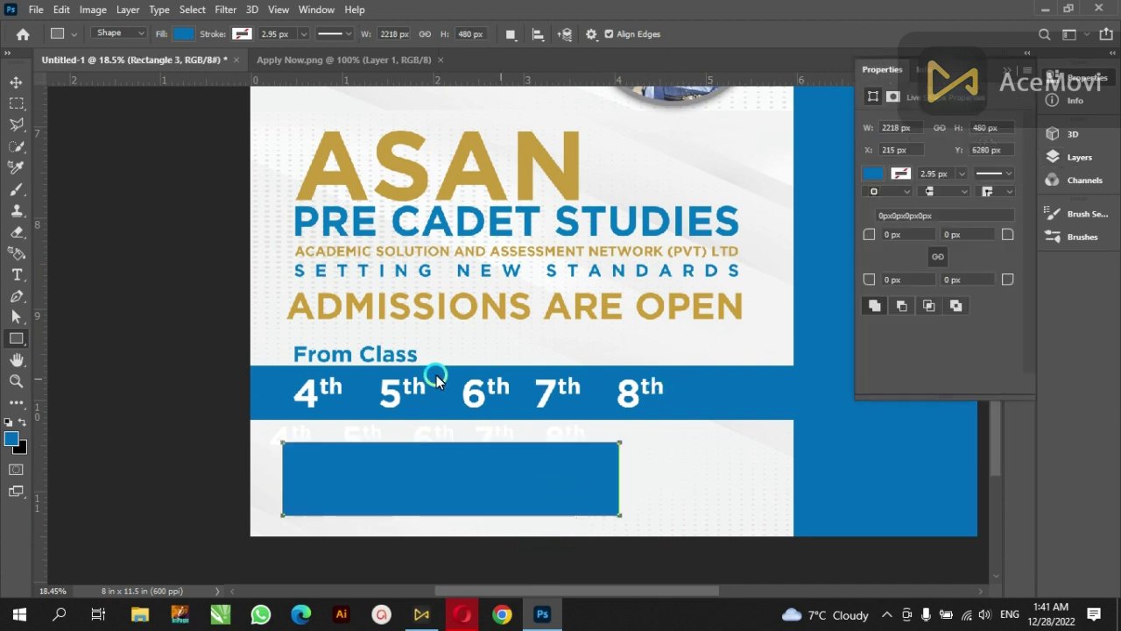
pyautogui.click(14, 80)
pyautogui.click(111, 226)
pyautogui.keyDown('ctrl'); pyautogui.click(229, 396); pyautogui.keyUp('ctrl')
pyautogui.hotkey('ctrl', '[')
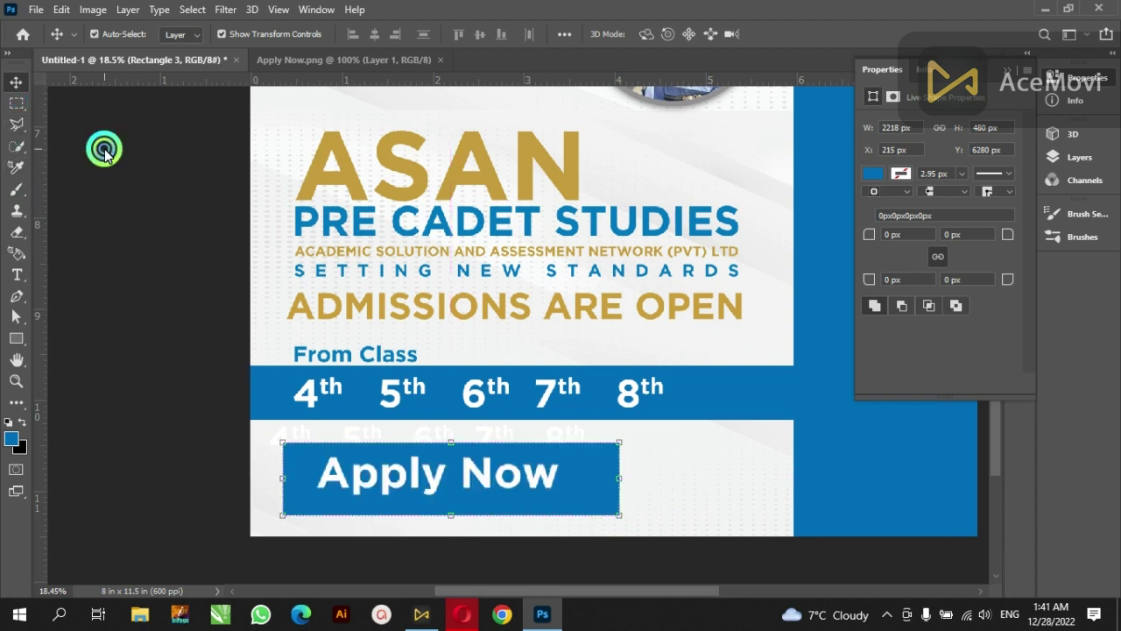
# Step: Centre the Apply Now text on the blue rectangle
pyautogui.click(485, 515)
pyautogui.click(470, 474)
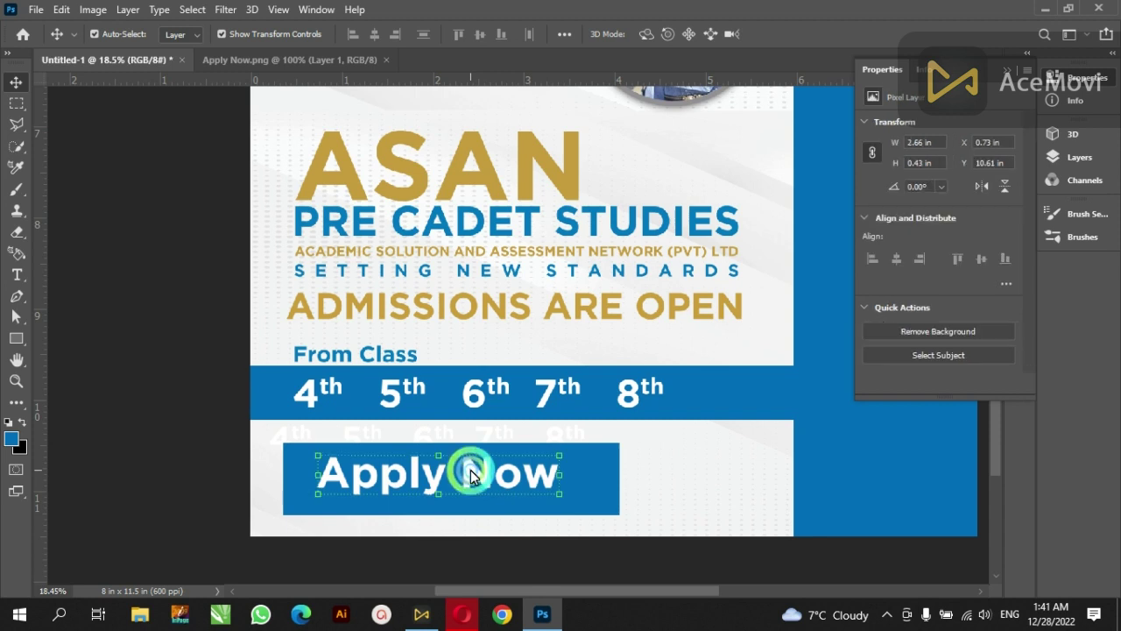
pyautogui.keyDown('shift'); pyautogui.click(601, 490); pyautogui.keyUp('shift')
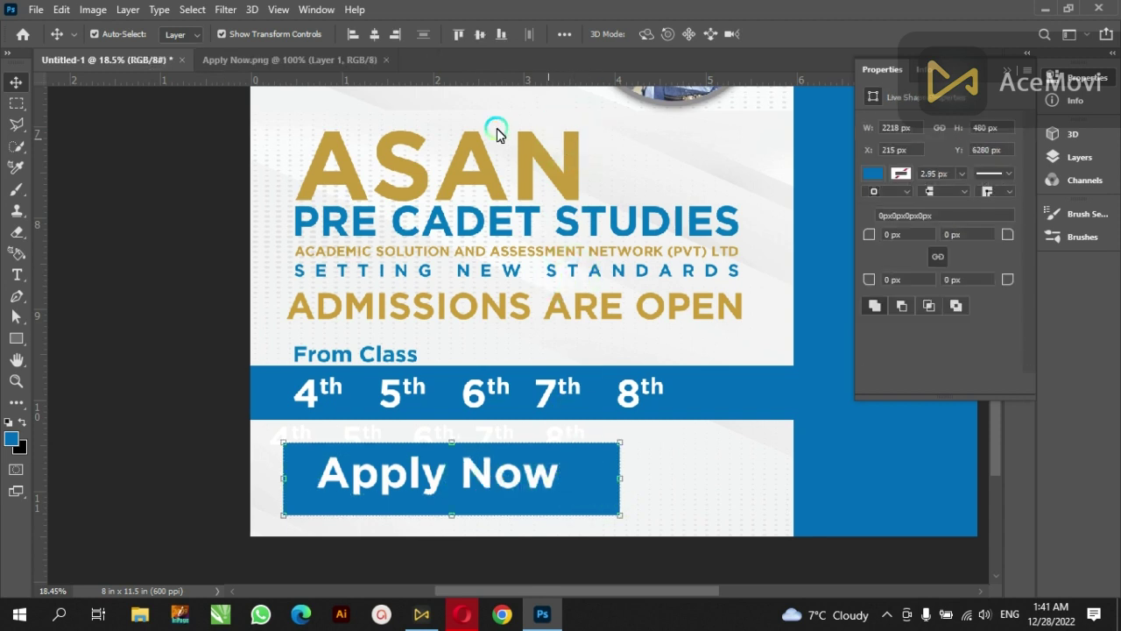
pyautogui.click(390, 42)
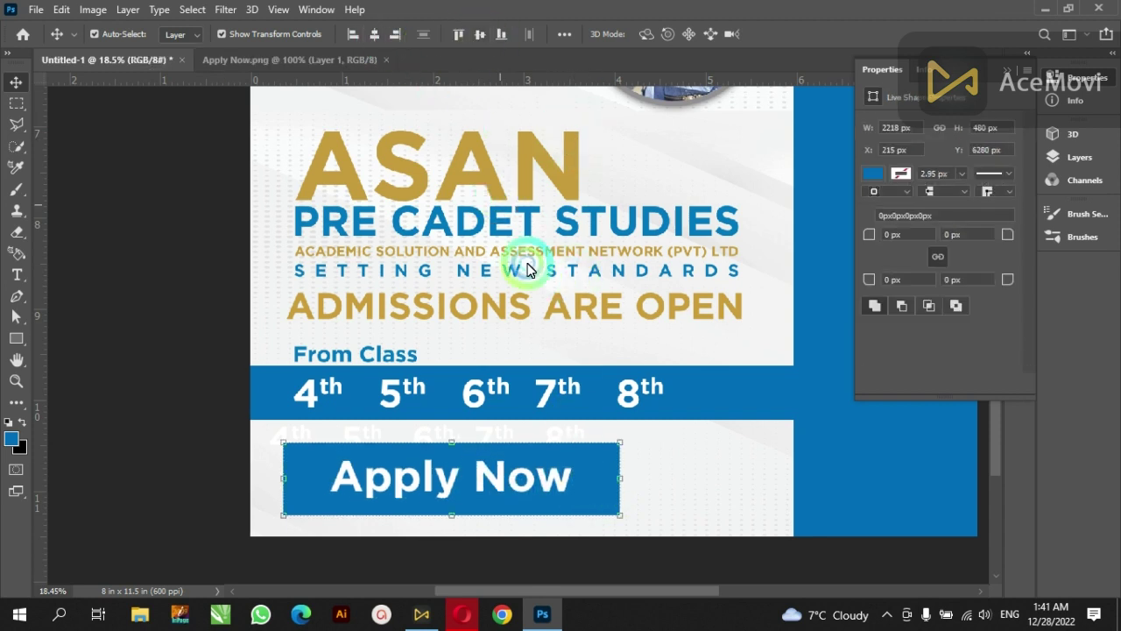
# Step: Scale the Apply Now button to about 46% and move it lower left, aligned with From Class
pyautogui.moveTo(620, 443); pyautogui.dragTo(436, 469)
pyautogui.press('Return')
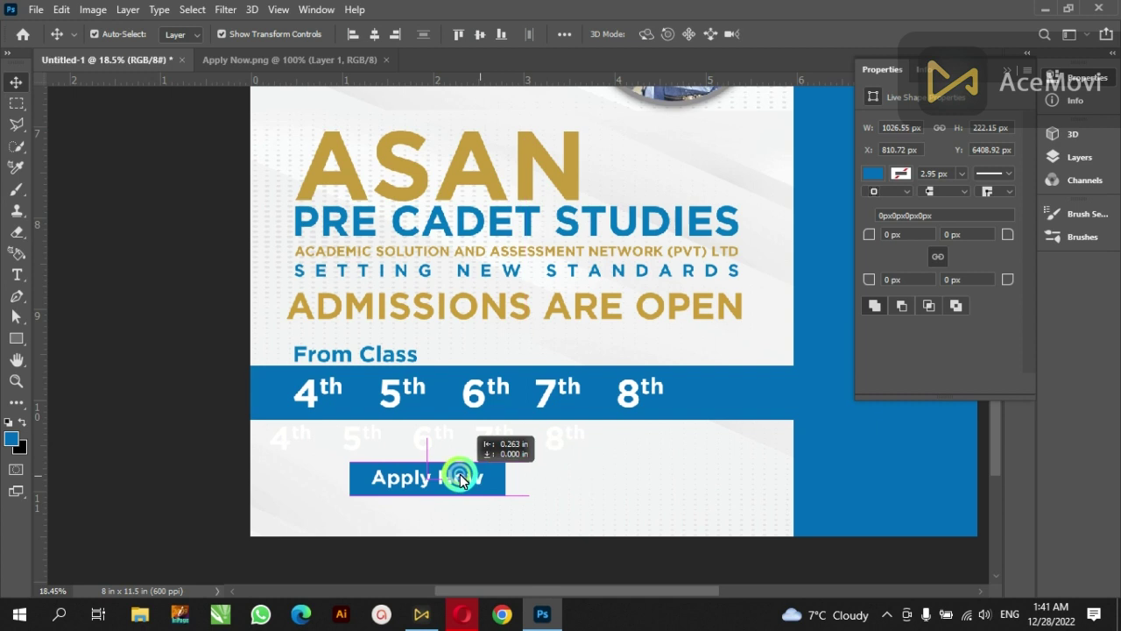
pyautogui.moveTo(432, 469); pyautogui.dragTo(427, 489)
pyautogui.click(552, 317)
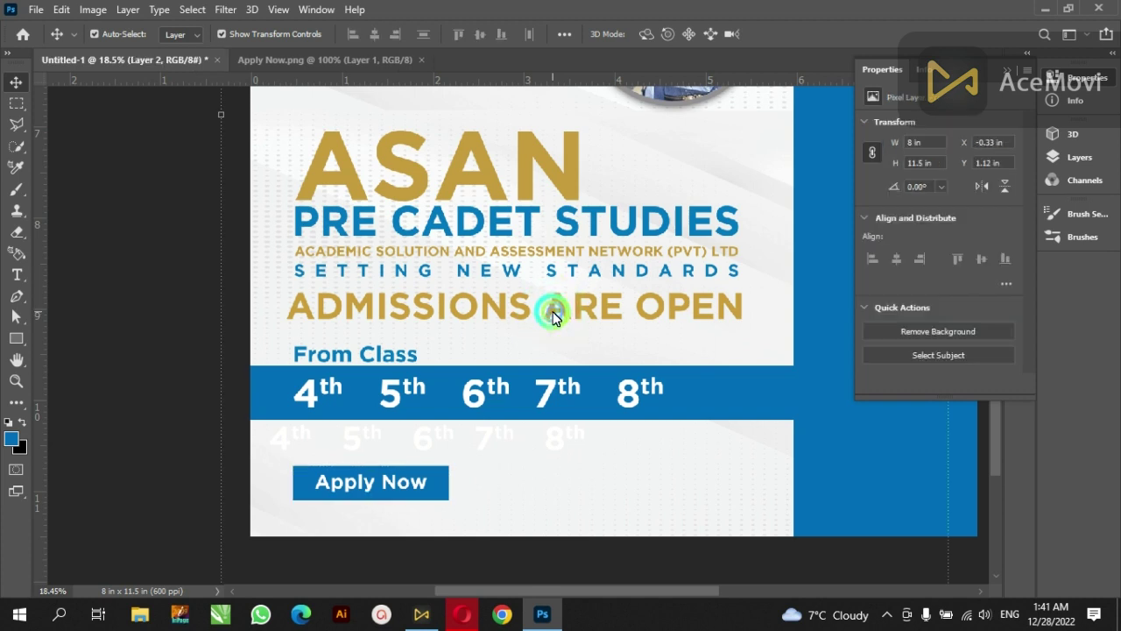
pyautogui.click(16, 380)
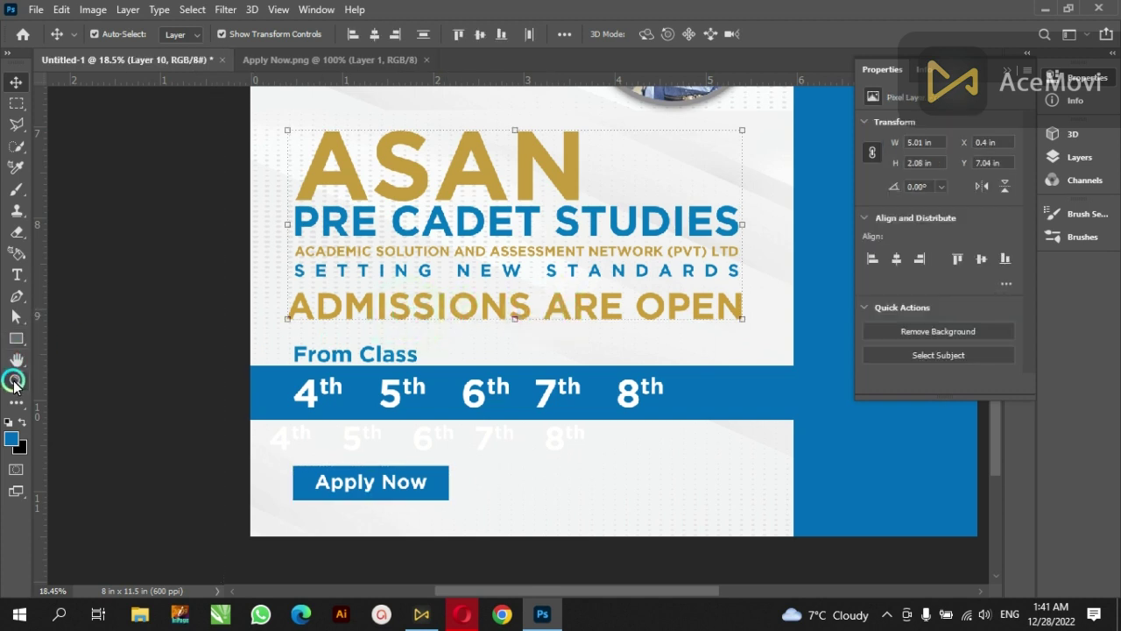
pyautogui.click(496, 34)
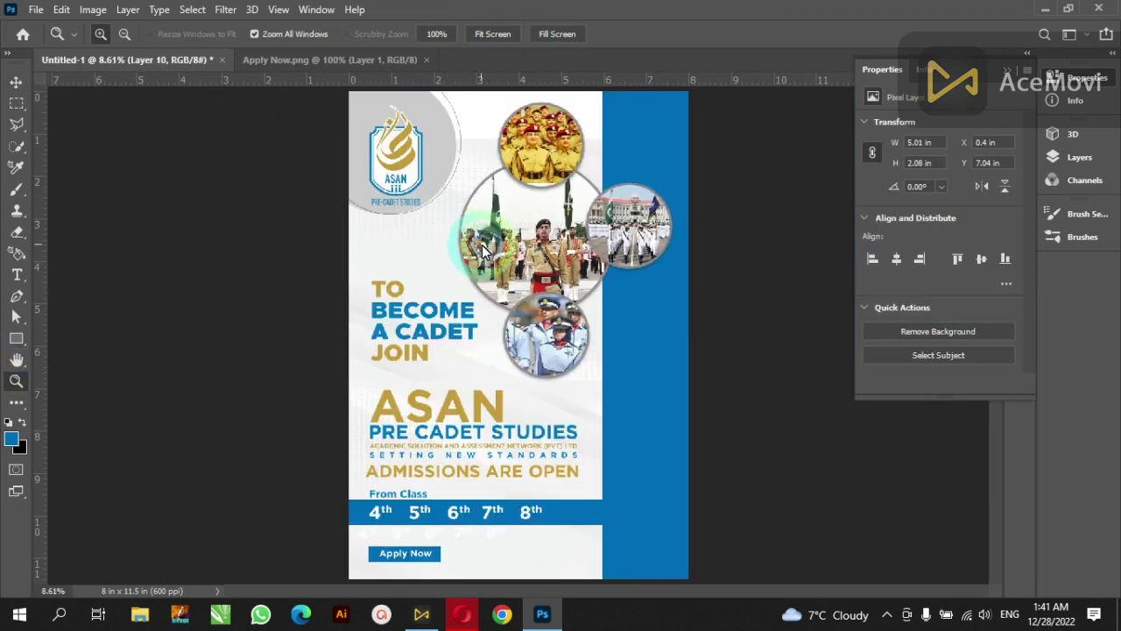
# Step: Open 6 - 8.png, then close the extra image documents so only the poster remains
pyautogui.hotkey('ctrl', 'o')
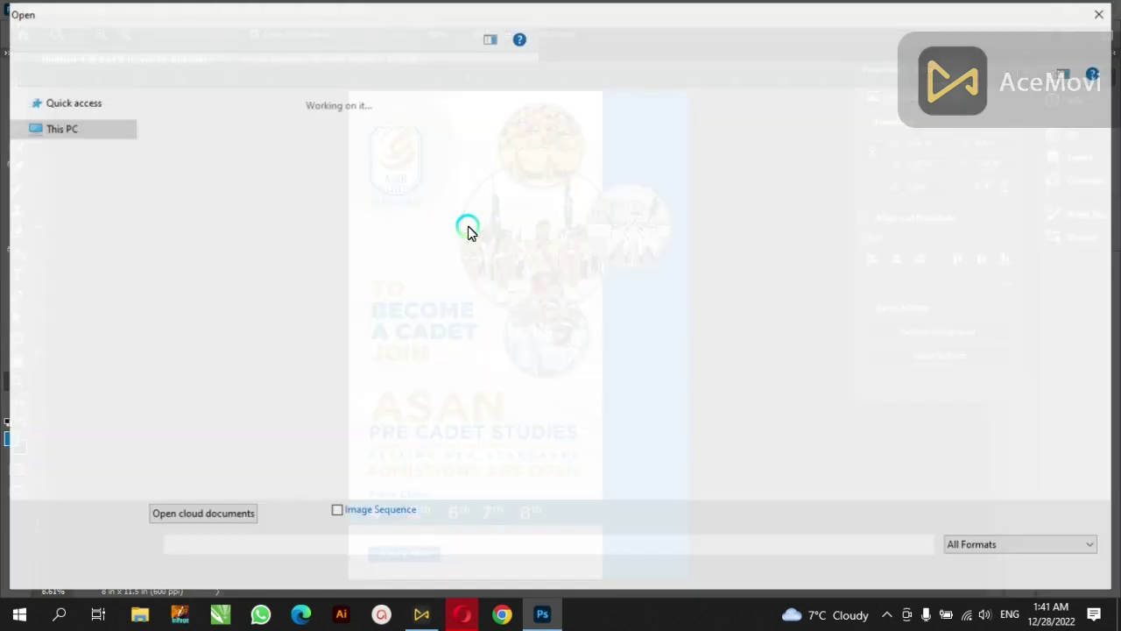
pyautogui.doubleClick(215, 168)
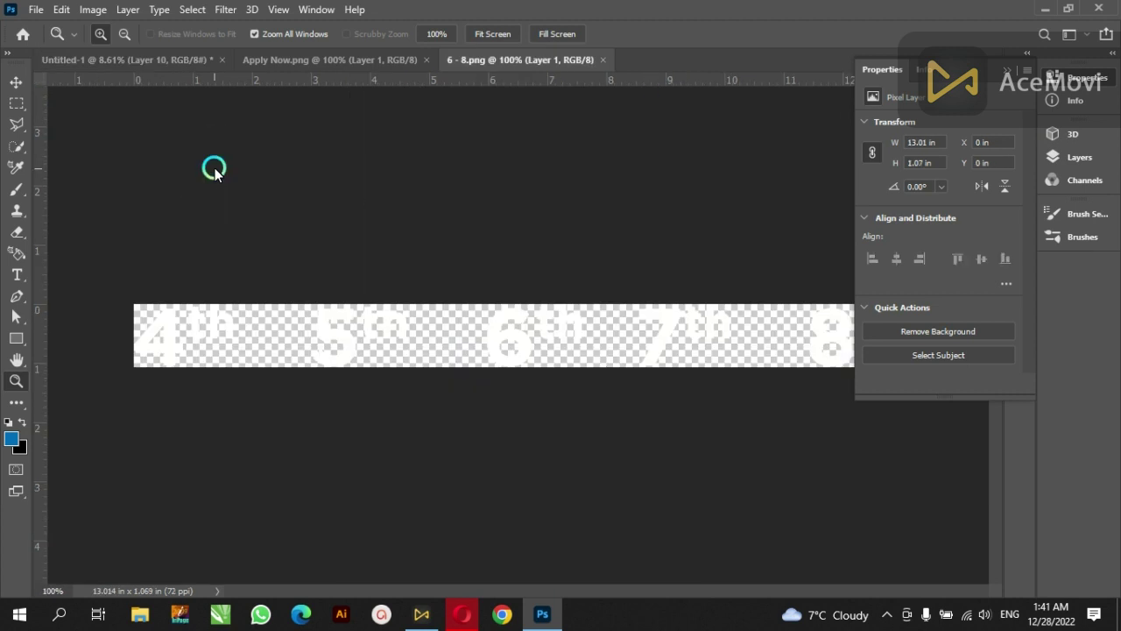
pyautogui.click(570, 69)
pyautogui.moveTo(570, 68); pyautogui.dragTo(425, 60)
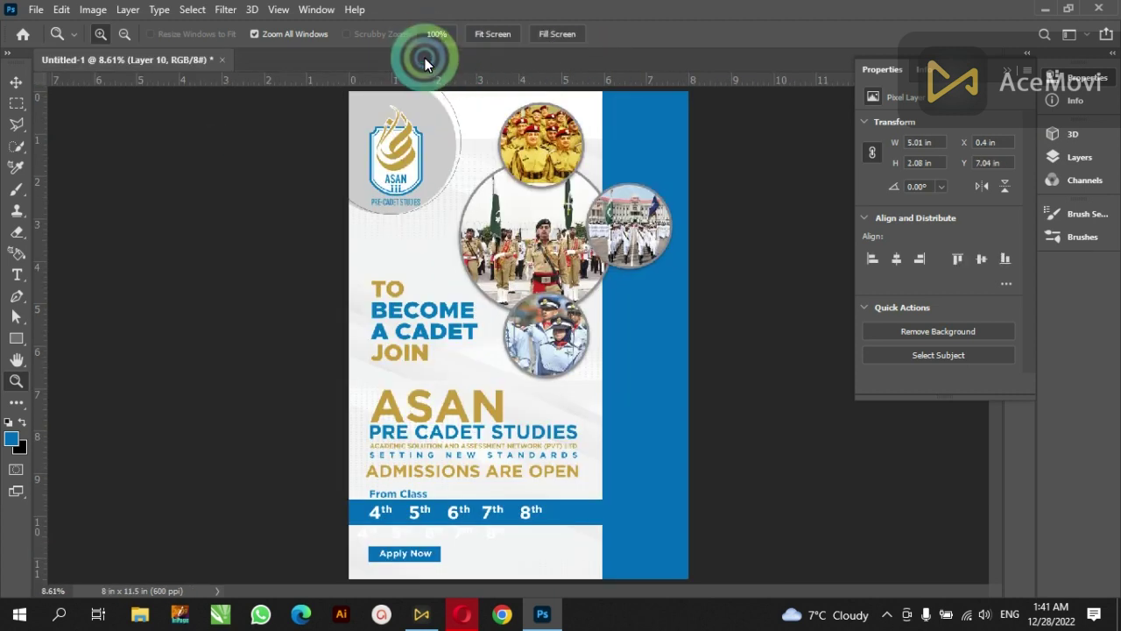
pyautogui.hotkey('ctrl', 'o')
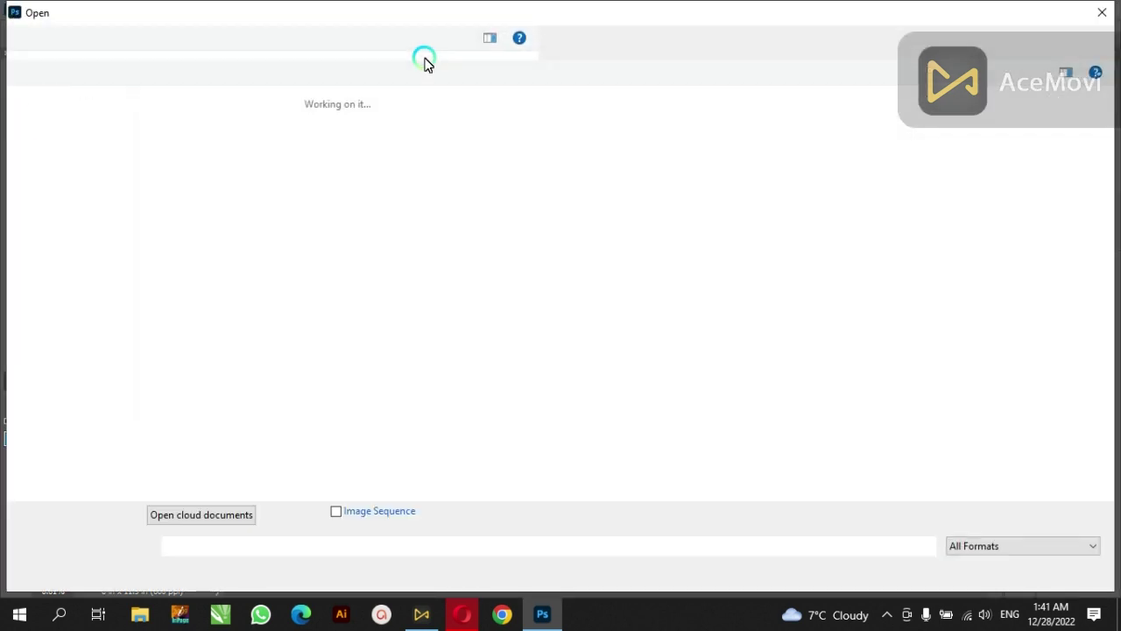
# Step: Open QR.png and drag the QR code image onto the poster document
pyautogui.click(690, 153)
pyautogui.click(1003, 180)
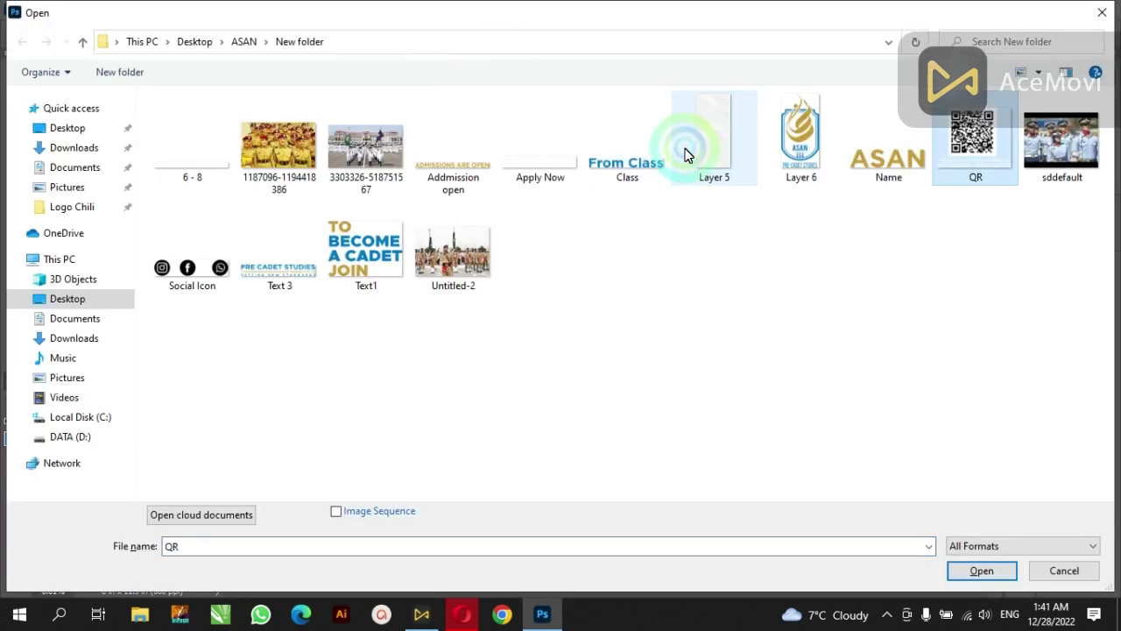
pyautogui.doubleClick(999, 172)
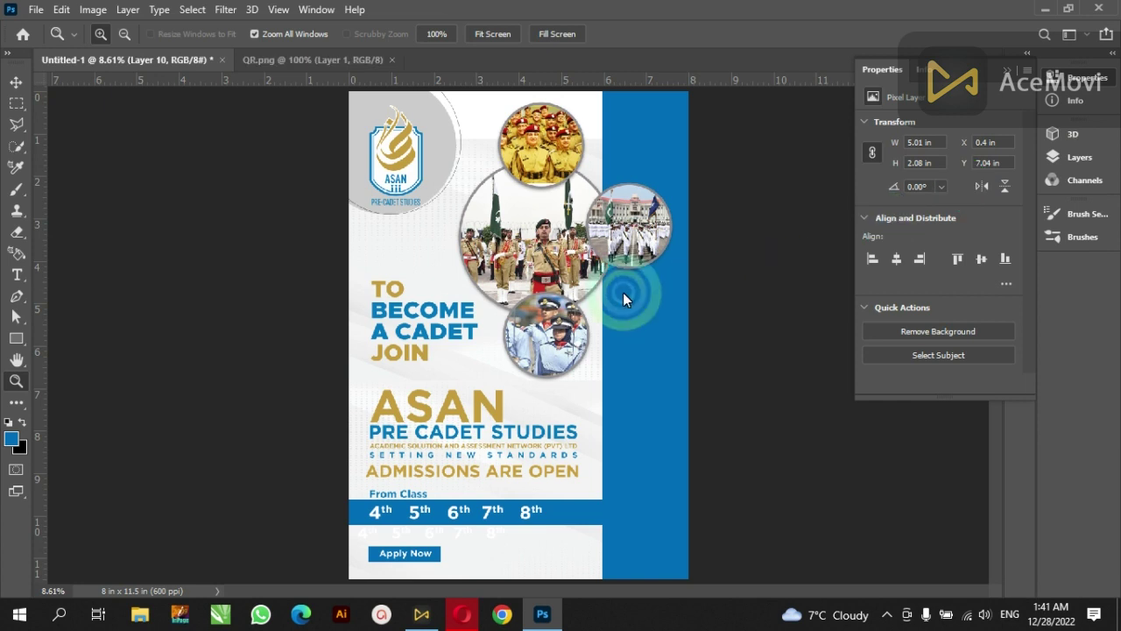
pyautogui.click(99, 61)
pyautogui.moveTo(100, 70); pyautogui.dragTo(474, 290)
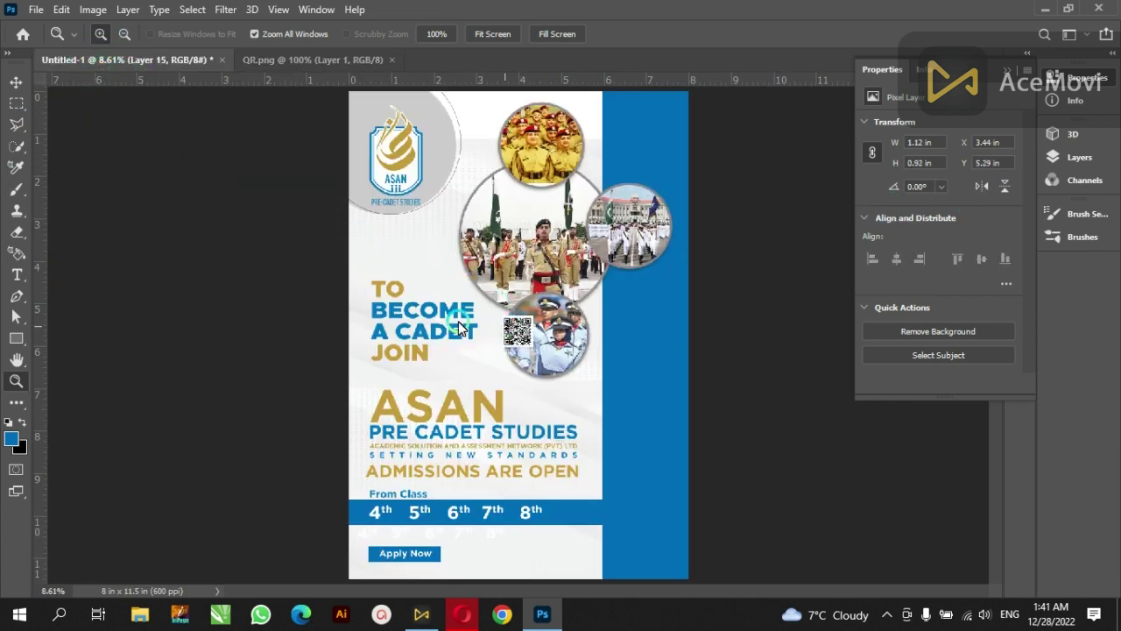
# Step: Place the QR code in the lower-right blue strip, enlarged to about 161%
pyautogui.click(17, 80)
pyautogui.moveTo(515, 329); pyautogui.dragTo(654, 571)
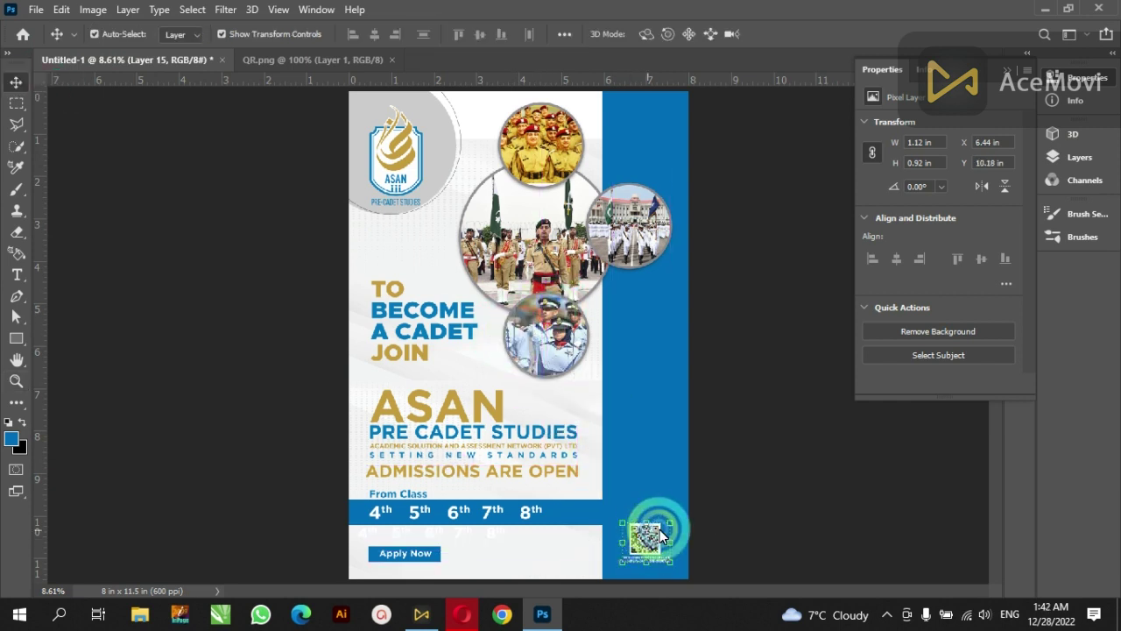
pyautogui.moveTo(673, 530); pyautogui.dragTo(686, 515)
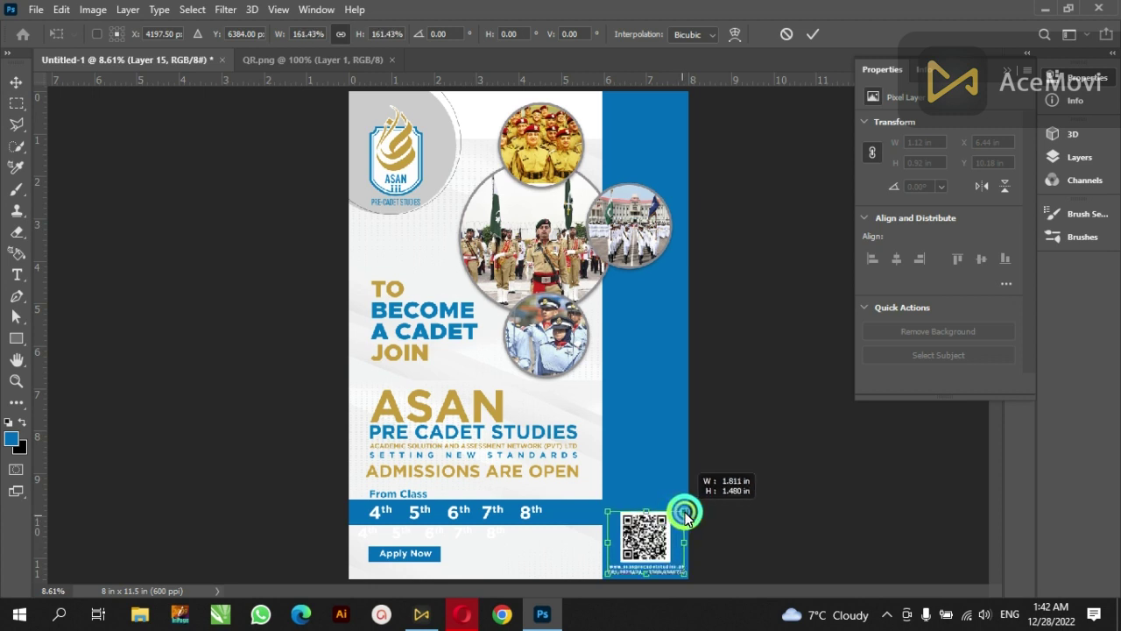
pyautogui.moveTo(685, 517); pyautogui.dragTo(684, 515)
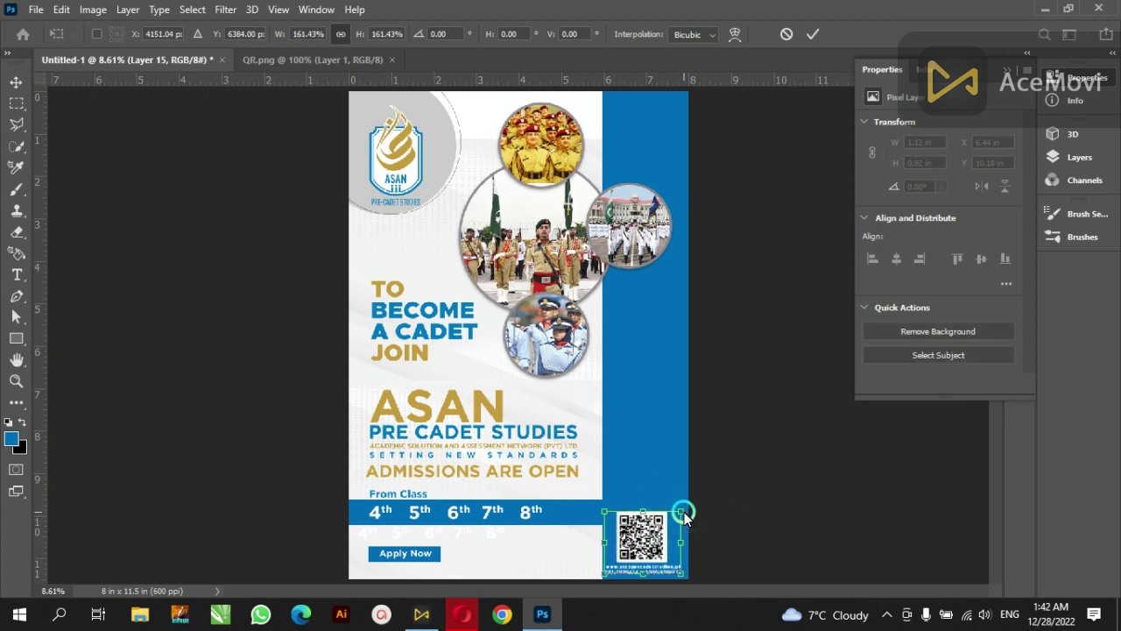
pyautogui.click(697, 516)
pyautogui.click(604, 501)
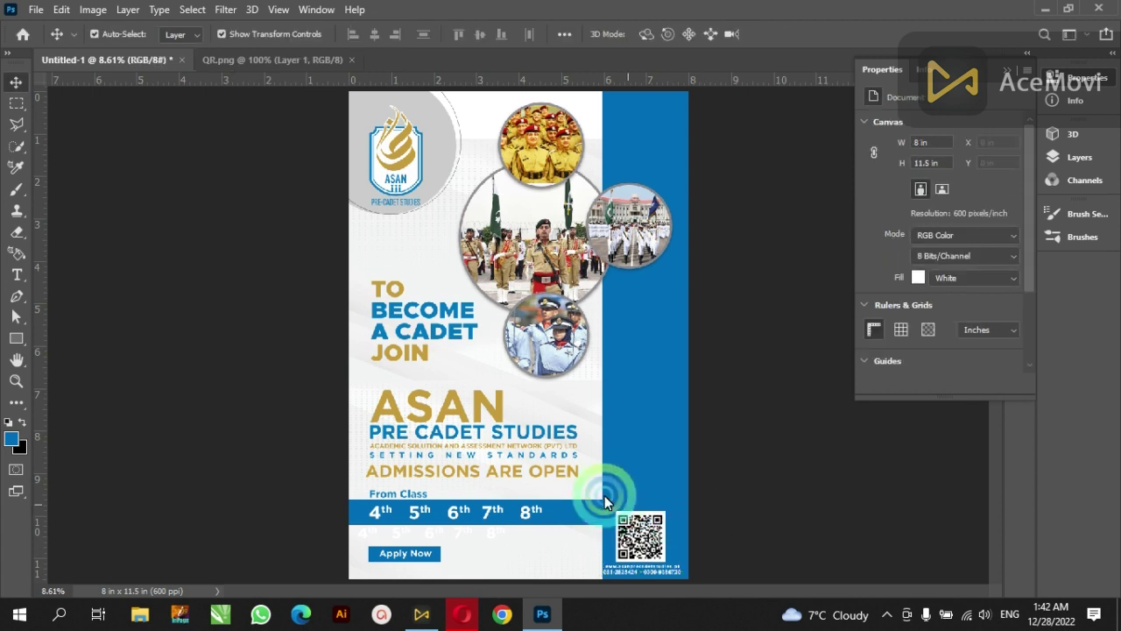
# Step: Open Social Icon.png and paste the icon strip into the poster
pyautogui.hotkey('ctrl', 'o')
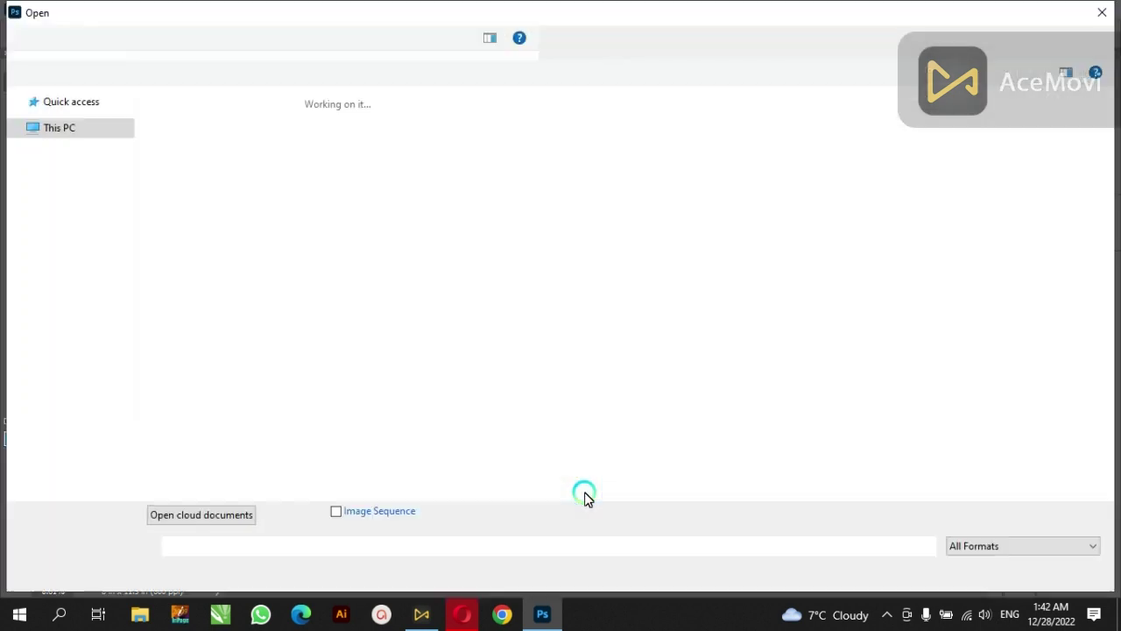
pyautogui.doubleClick(200, 273)
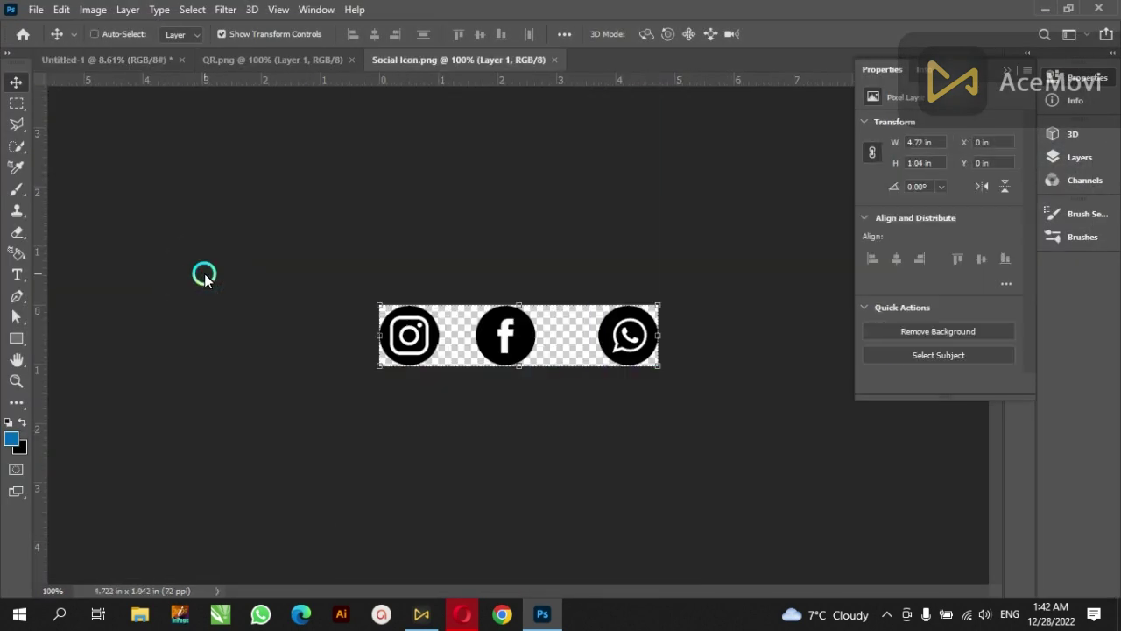
pyautogui.click(143, 59)
pyautogui.press('ctrl')
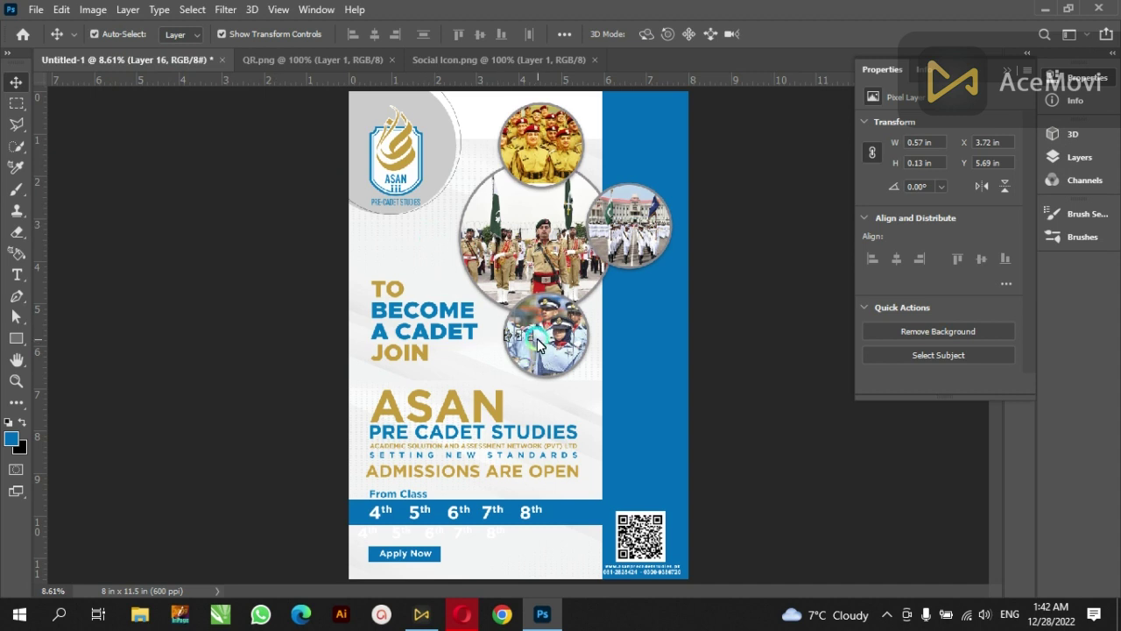
# Step: Enlarge the social icons to about 346% and place them beneath Apply Now
pyautogui.hotkey('ctrl', 't')
pyautogui.moveTo(536, 330); pyautogui.dragTo(557, 324)
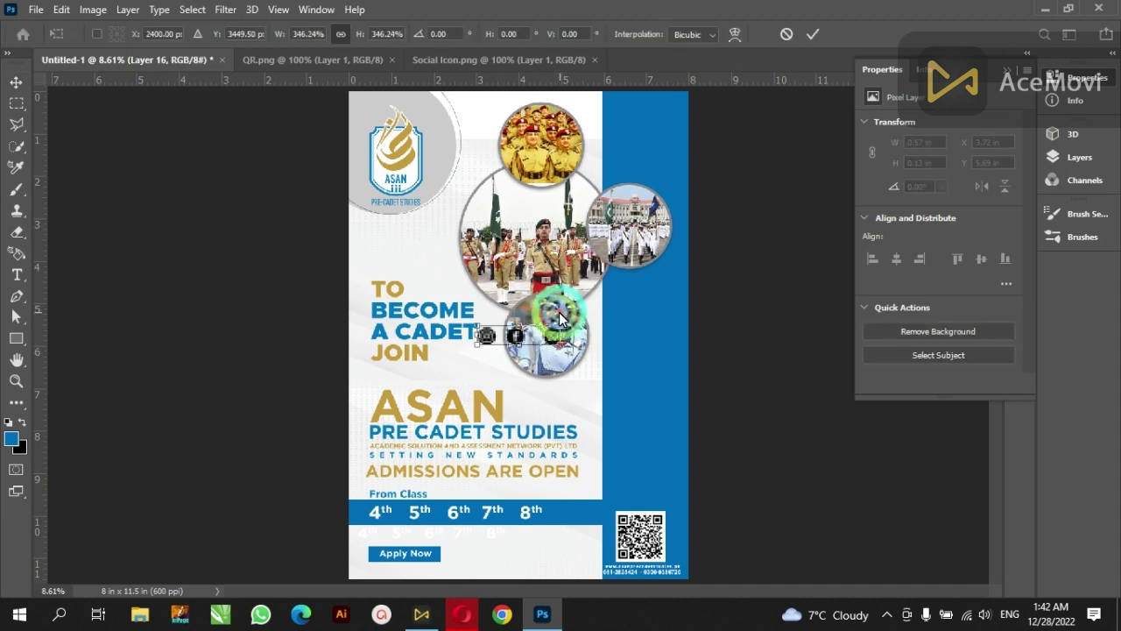
pyautogui.press('Return')
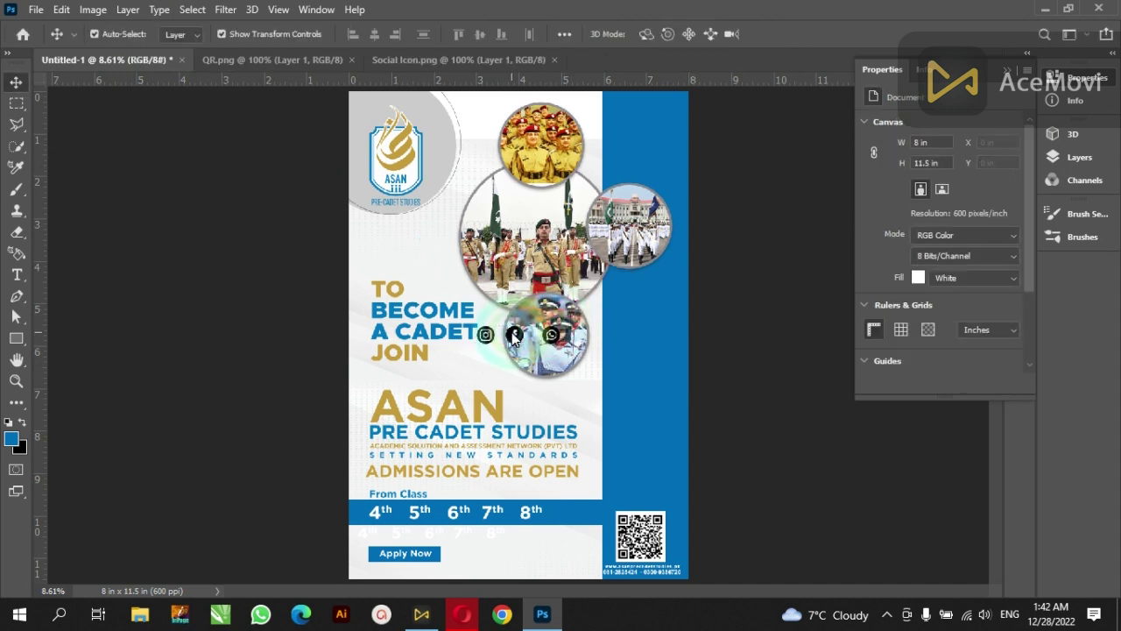
pyautogui.moveTo(520, 342); pyautogui.dragTo(408, 563)
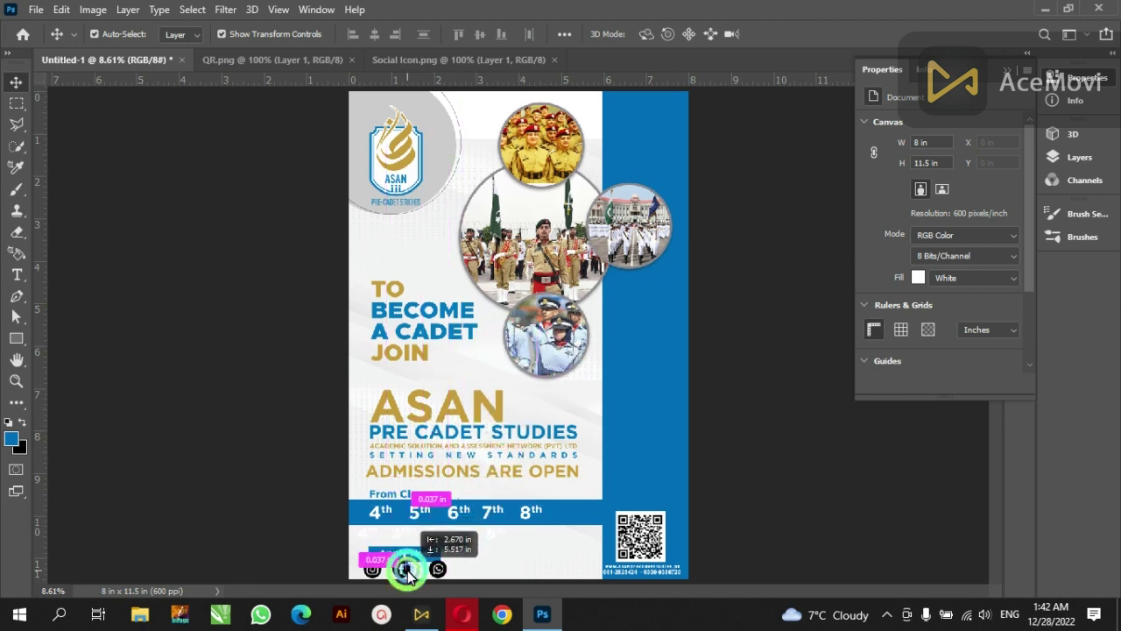
pyautogui.moveTo(408, 562); pyautogui.dragTo(400, 566)
pyautogui.scroll(1, 400, 578)
pyautogui.scroll(2, 394, 585)
pyautogui.scroll(1, 394, 584)
pyautogui.scroll(1, 394, 582)
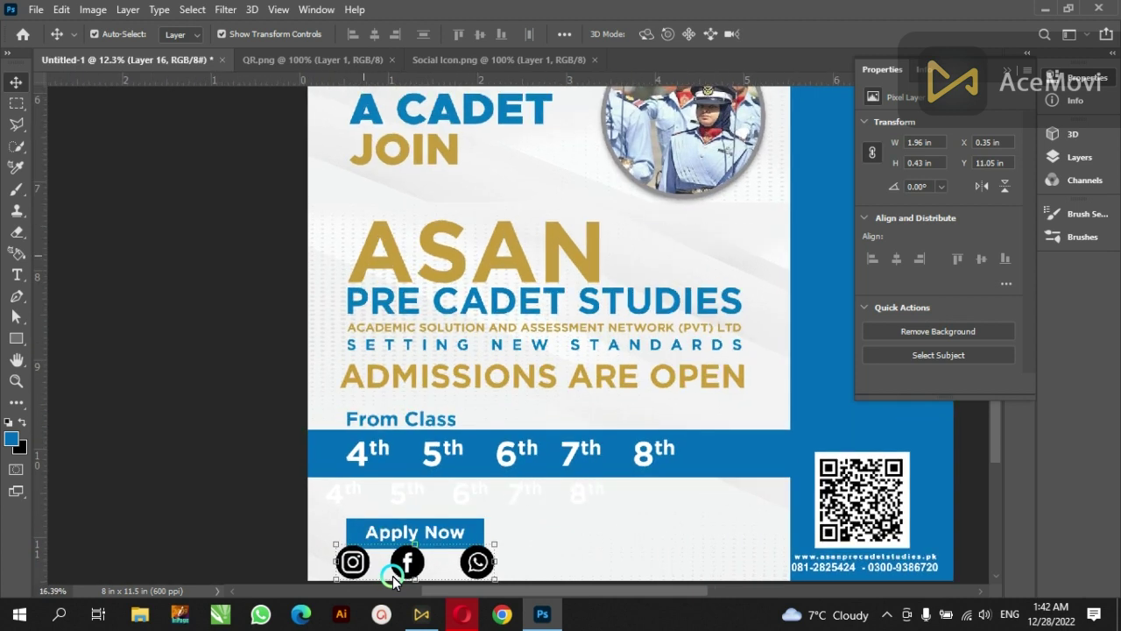
pyautogui.scroll(2, 392, 578)
pyautogui.scroll(1, 392, 578)
pyautogui.scroll(1, 392, 578)
pyautogui.scroll(1, 392, 578)
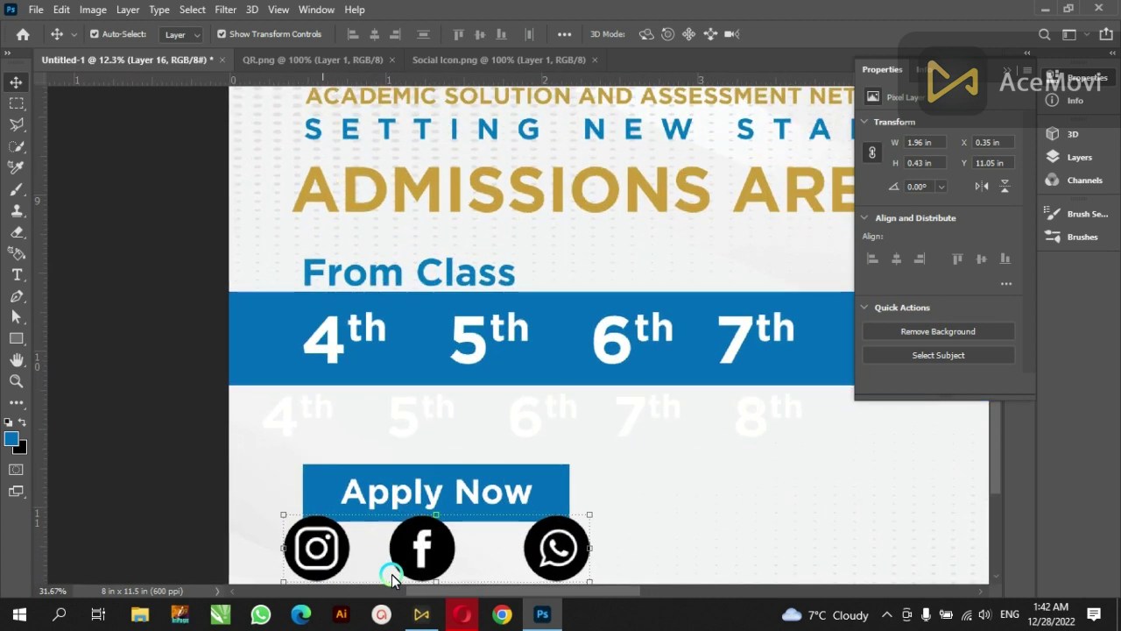
pyautogui.scroll(1, 391, 579)
pyautogui.scroll(1, 394, 574)
pyautogui.scroll(1, 410, 552)
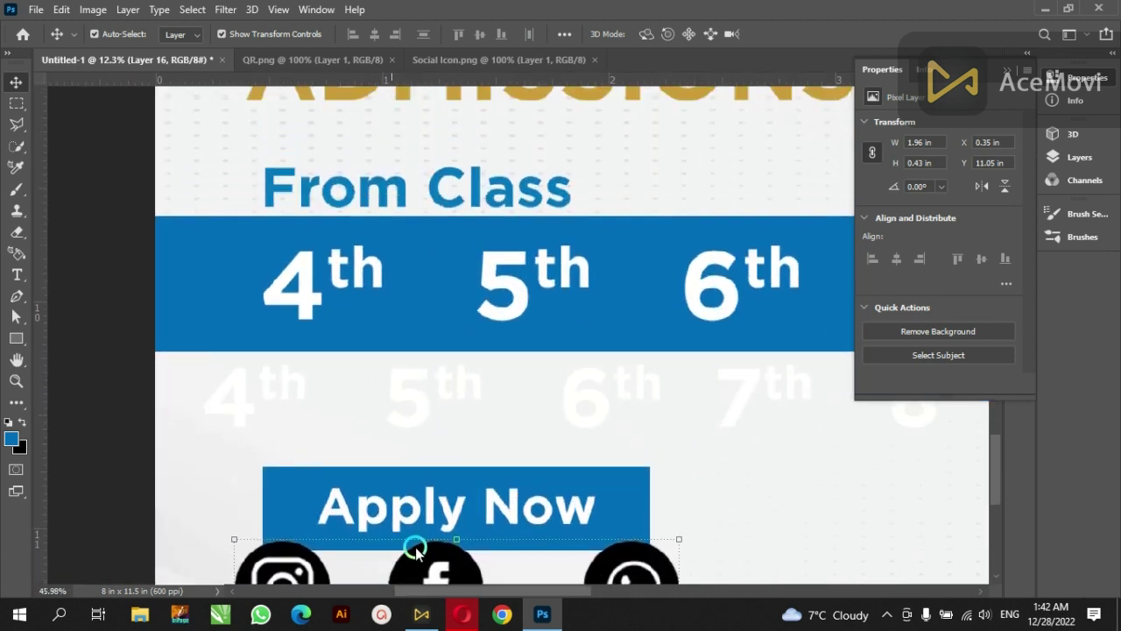
pyautogui.scroll(2, 416, 550)
pyautogui.scroll(2, 412, 543)
pyautogui.scroll(2, 413, 543)
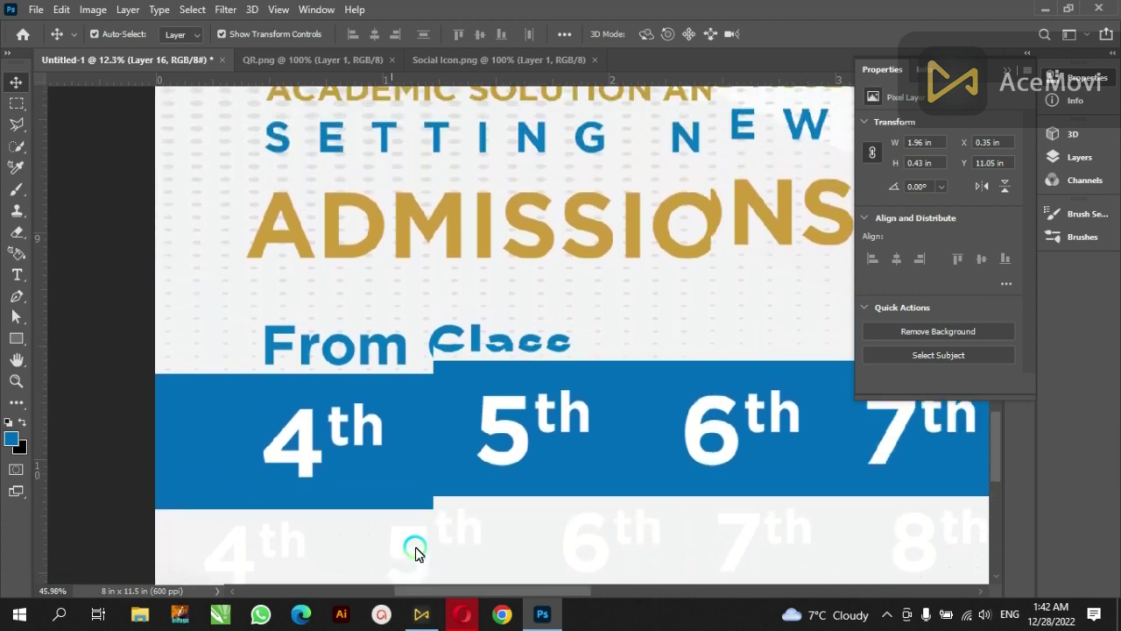
# Step: Zoom in on the Apply Now area and delete the faded duplicate class-number row
pyautogui.click(16, 381)
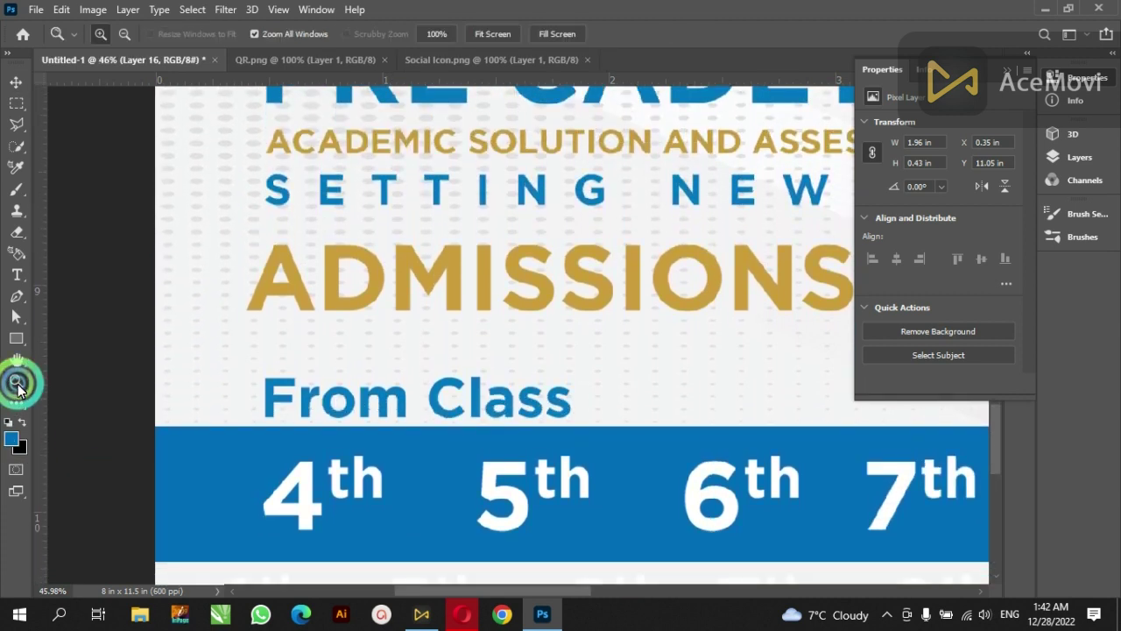
pyautogui.click(507, 34)
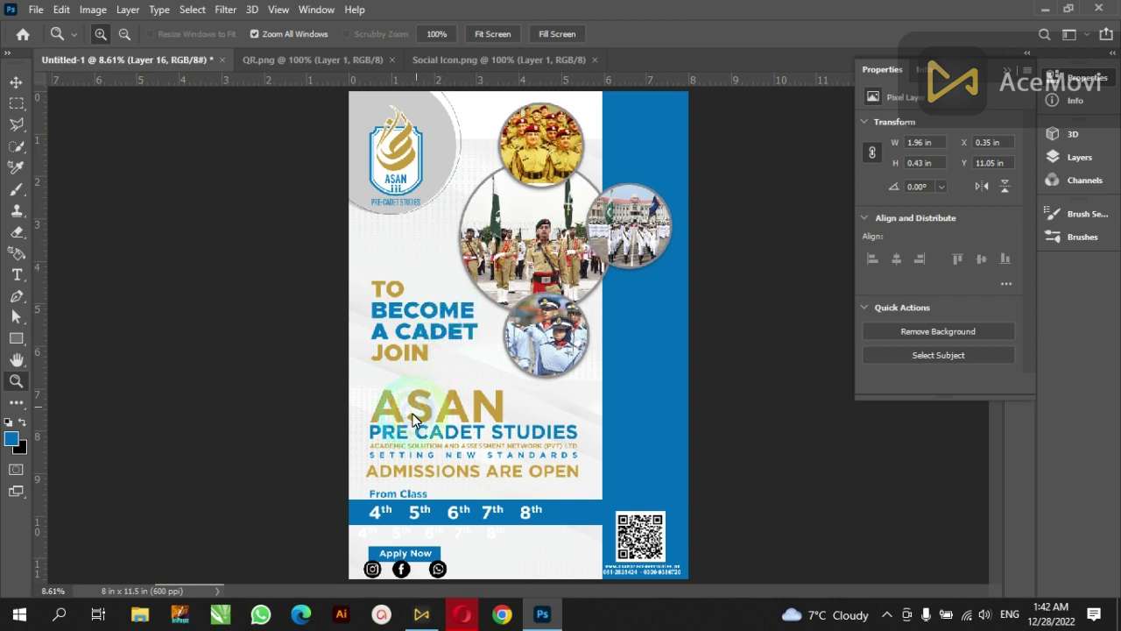
pyautogui.moveTo(329, 541); pyautogui.dragTo(476, 583)
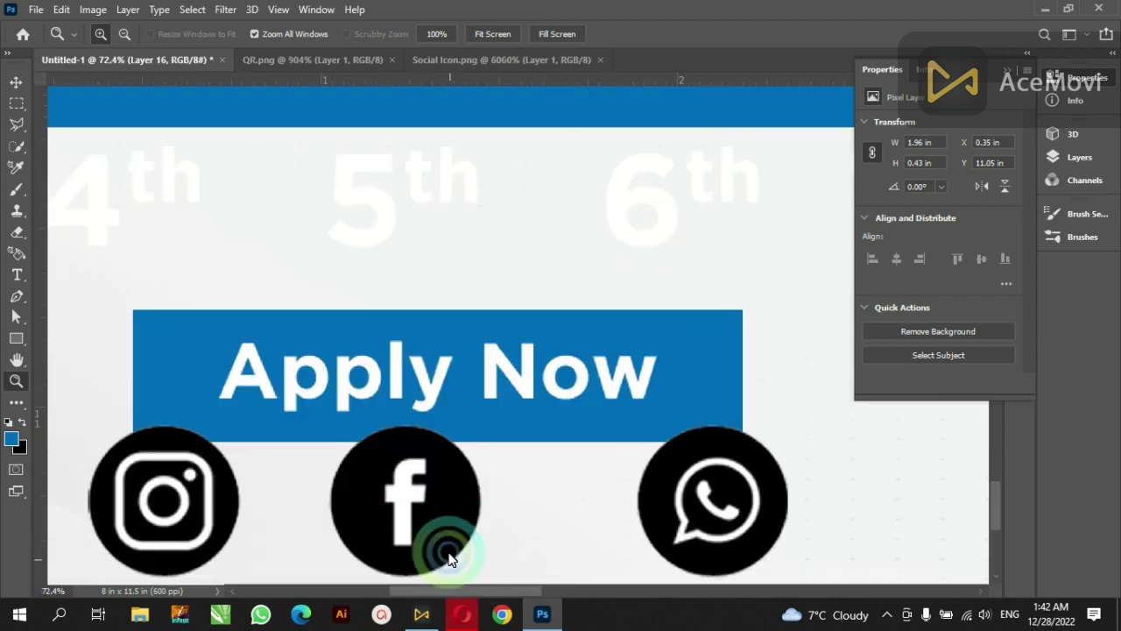
pyautogui.click(12, 90)
pyautogui.click(337, 341)
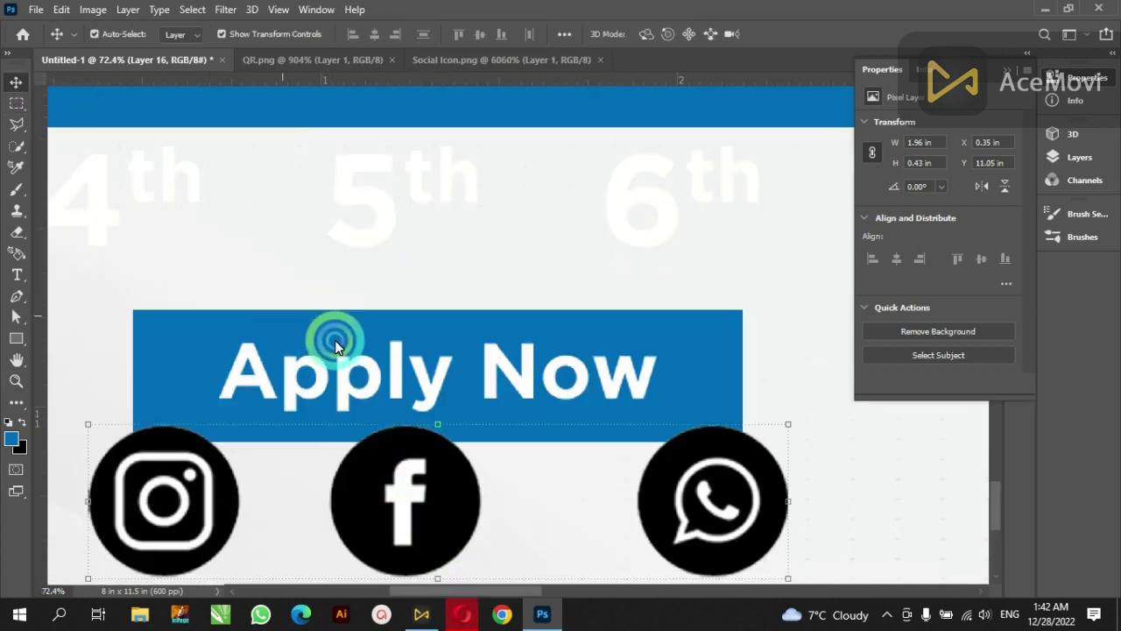
pyautogui.moveTo(356, 347); pyautogui.dragTo(356, 325)
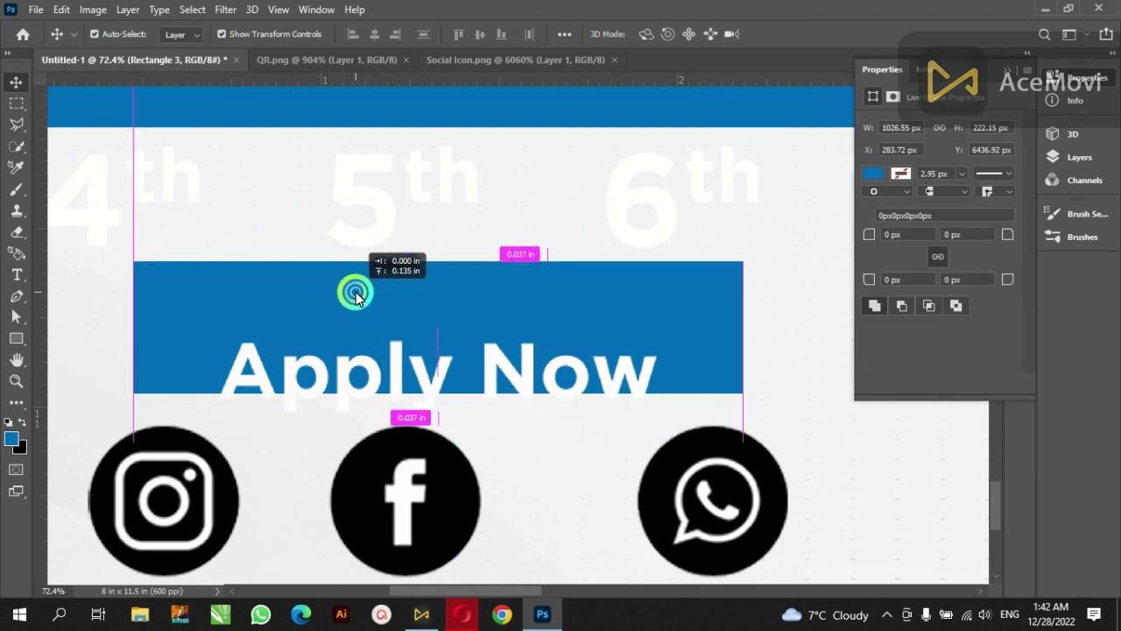
pyautogui.hotkey('ctrl', 'z')
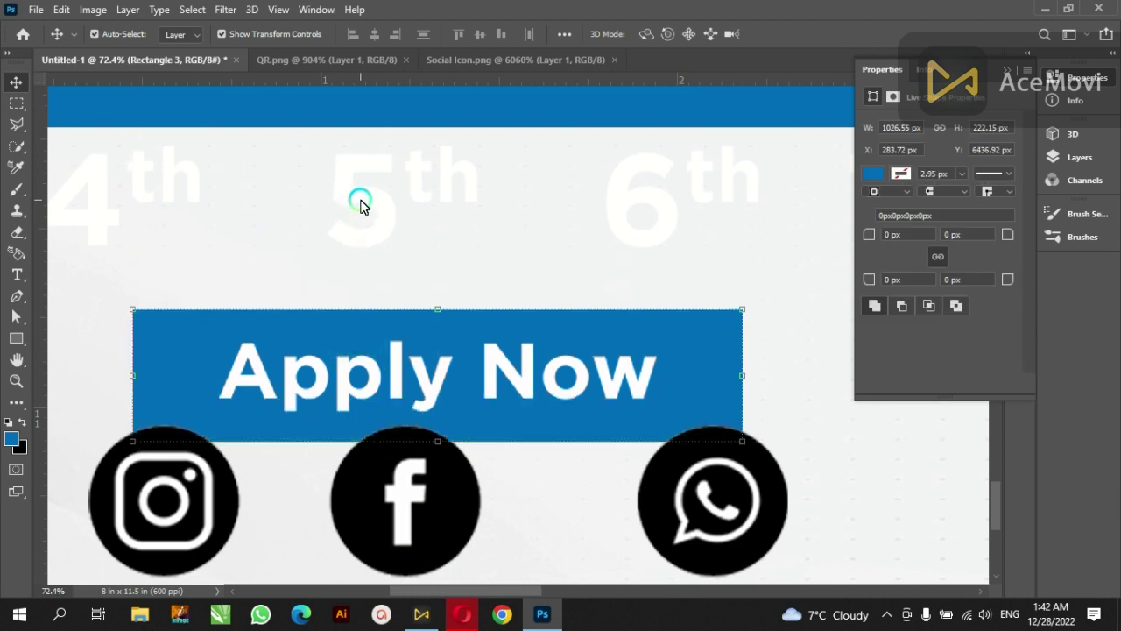
pyautogui.keyDown('ctrl'); pyautogui.click(362, 205); pyautogui.keyUp('ctrl')
pyautogui.press('Delete')
# Step: Link the Apply Now text and blue rectangle, then move the button up
pyautogui.click(365, 369)
pyautogui.click(213, 343)
pyautogui.click(156, 341)
pyautogui.rightClick(156, 342)
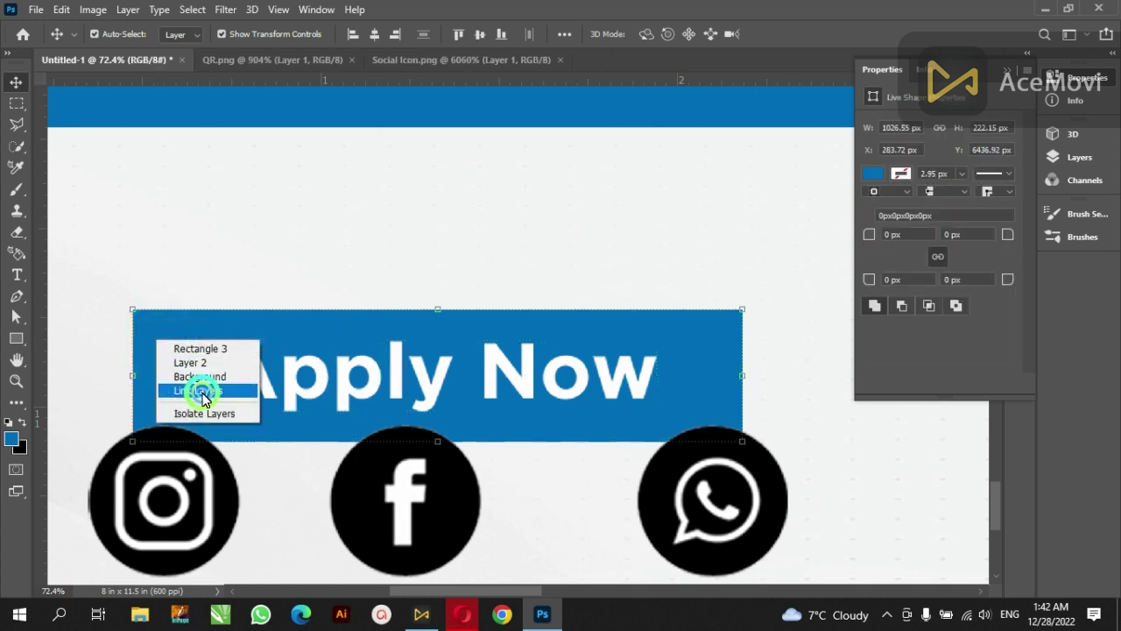
pyautogui.click(202, 396)
pyautogui.moveTo(351, 357); pyautogui.dragTo(344, 260)
# Step: Shrink the social icons to about 77% and move them snugly under Apply Now
pyautogui.click(408, 445)
pyautogui.click(740, 567)
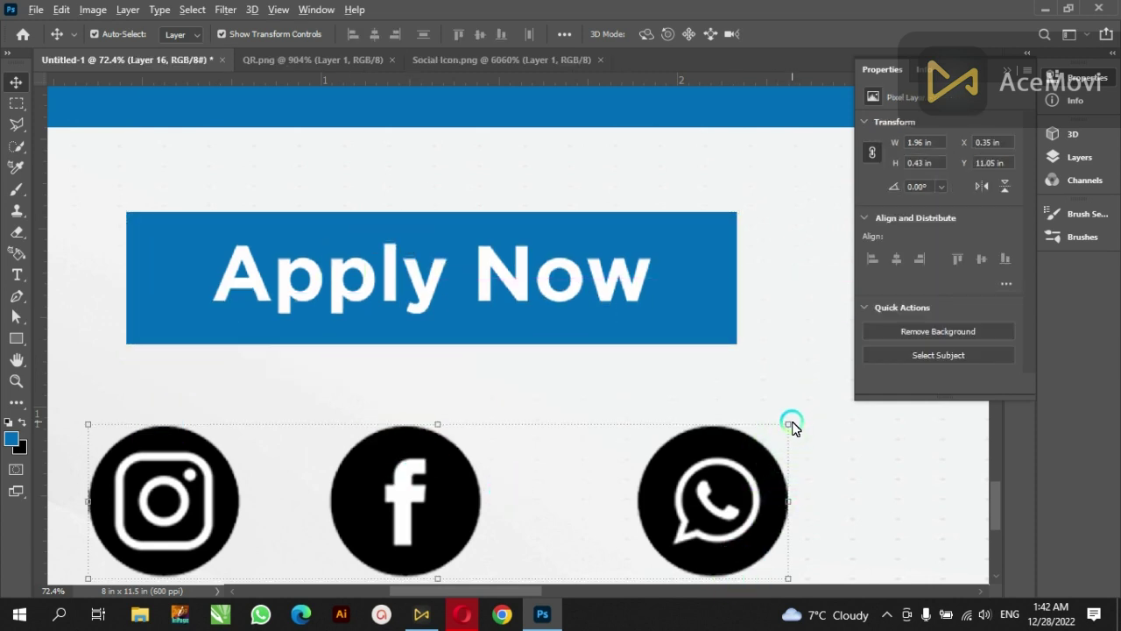
pyautogui.moveTo(789, 424); pyautogui.dragTo(716, 466)
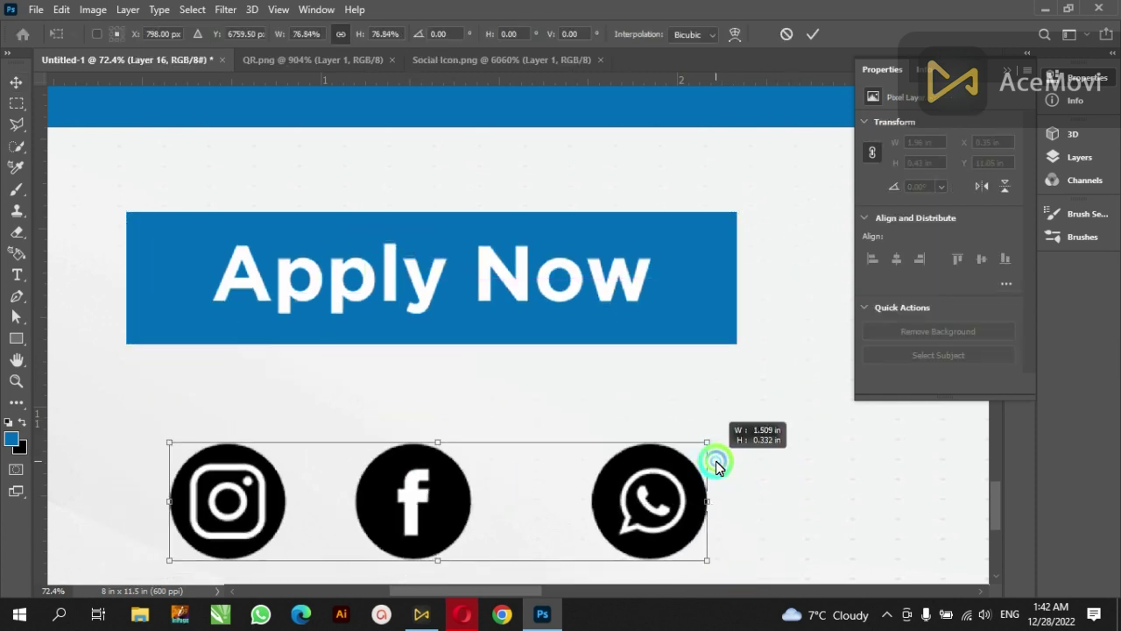
pyautogui.press('Return')
pyautogui.moveTo(676, 460); pyautogui.dragTo(664, 420)
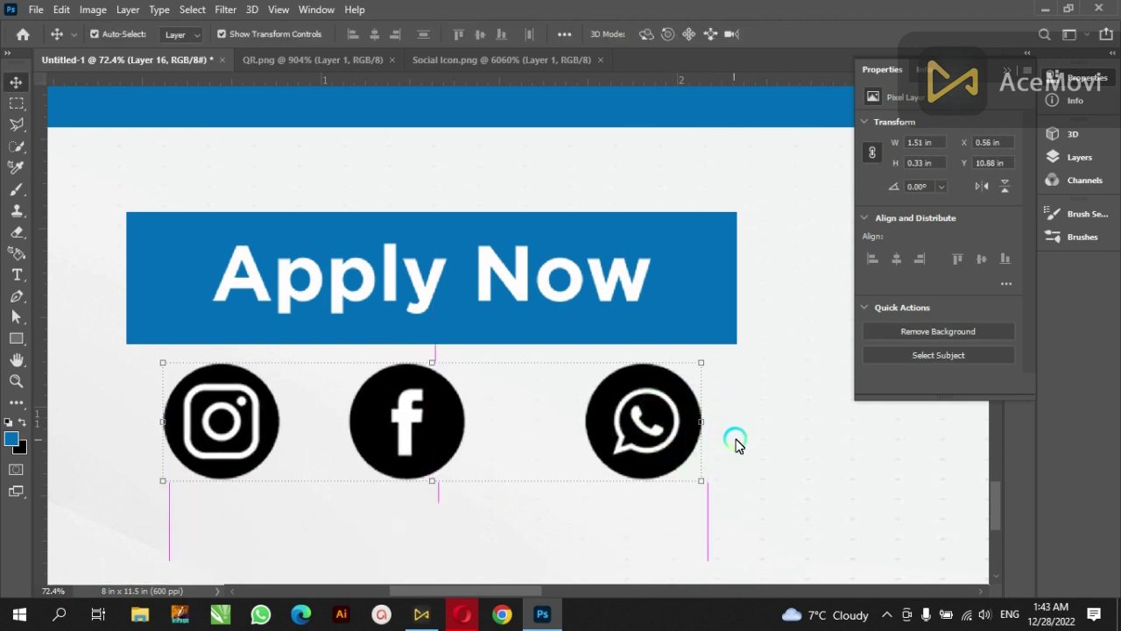
pyautogui.hotkey('ctrl', 't')
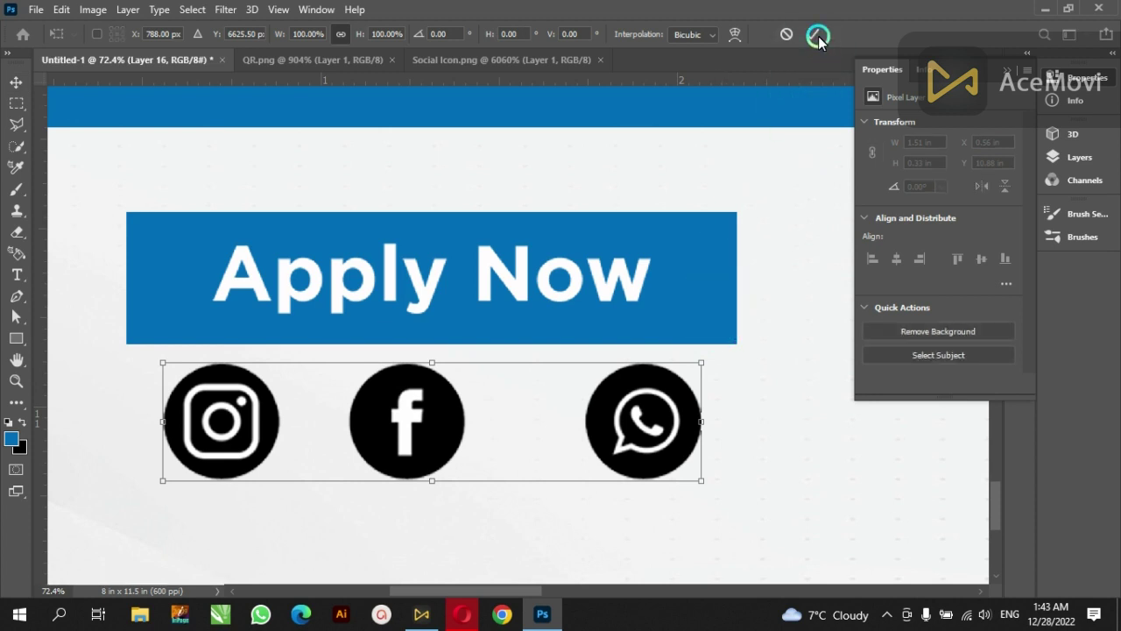
pyautogui.click(749, 175)
pyautogui.keyDown('shift'); pyautogui.click(719, 233); pyautogui.keyUp('shift')
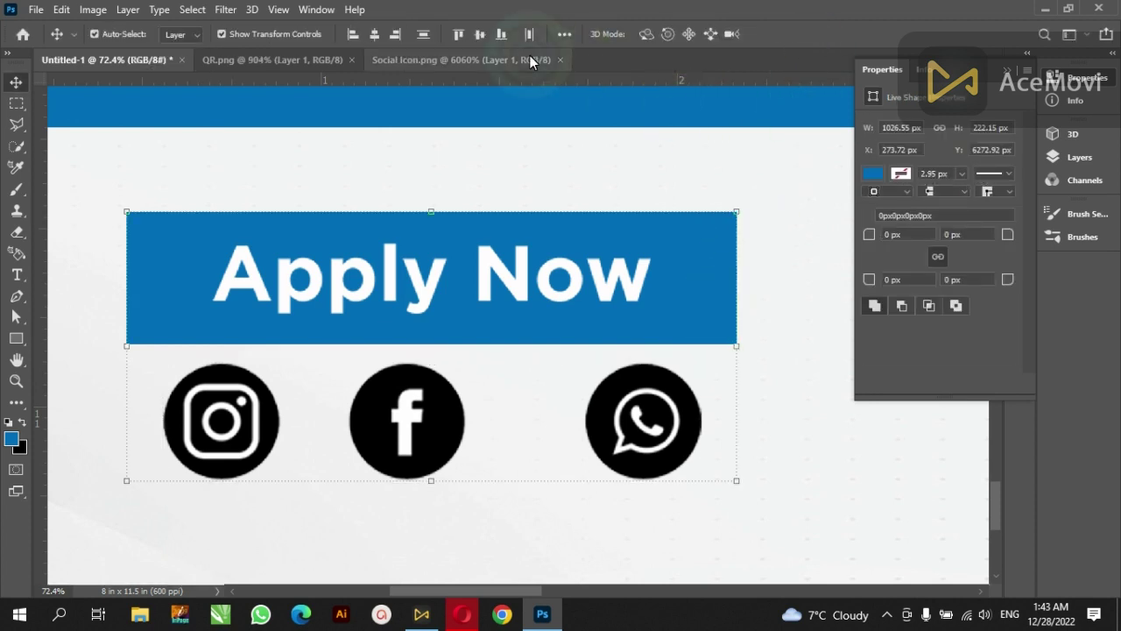
pyautogui.click(263, 195)
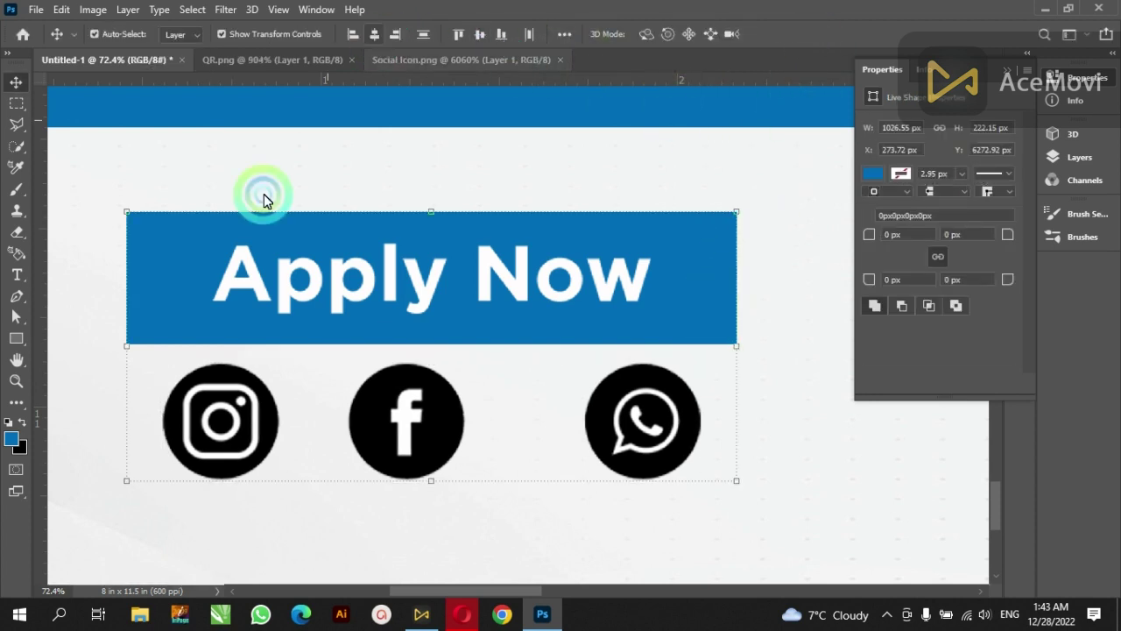
pyautogui.click(11, 379)
pyautogui.click(405, 67)
# Step: Fit the whole poster on screen and collapse the Properties panel
pyautogui.click(470, 35)
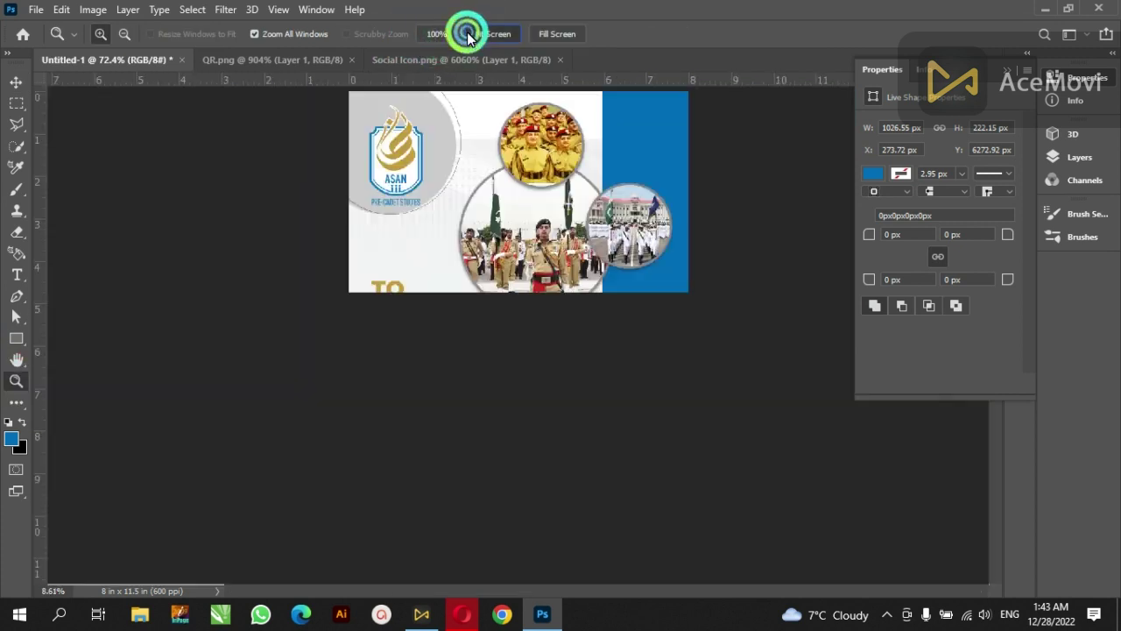
pyautogui.click(1008, 76)
pyautogui.click(937, 136)
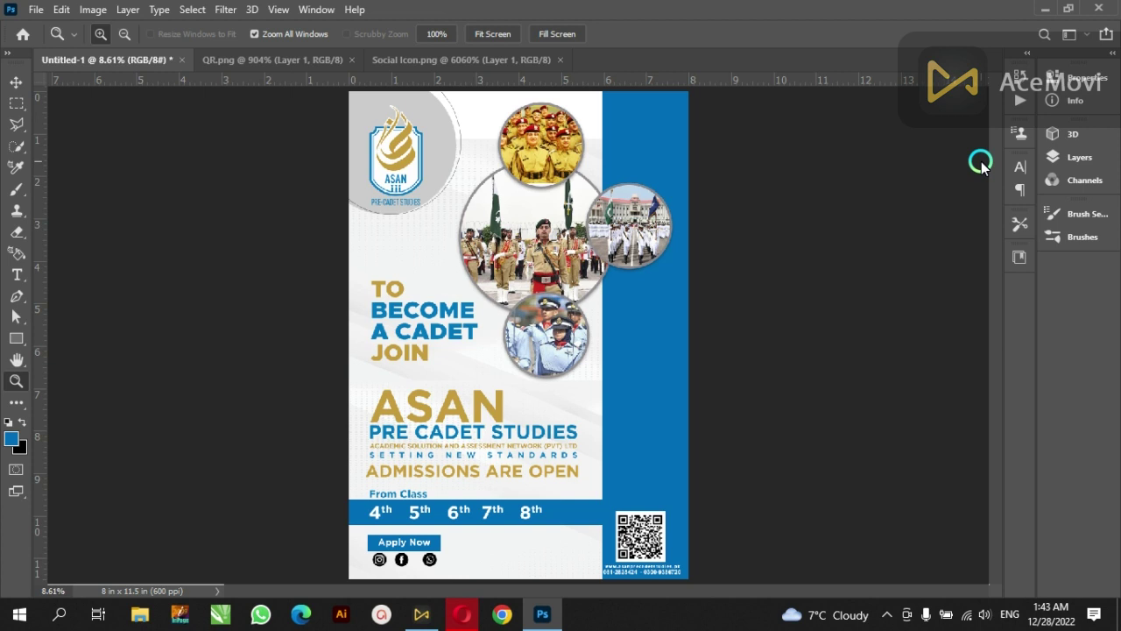
# Step: Stop the AceMovi screen recording from the system tray
pyautogui.click(887, 614)
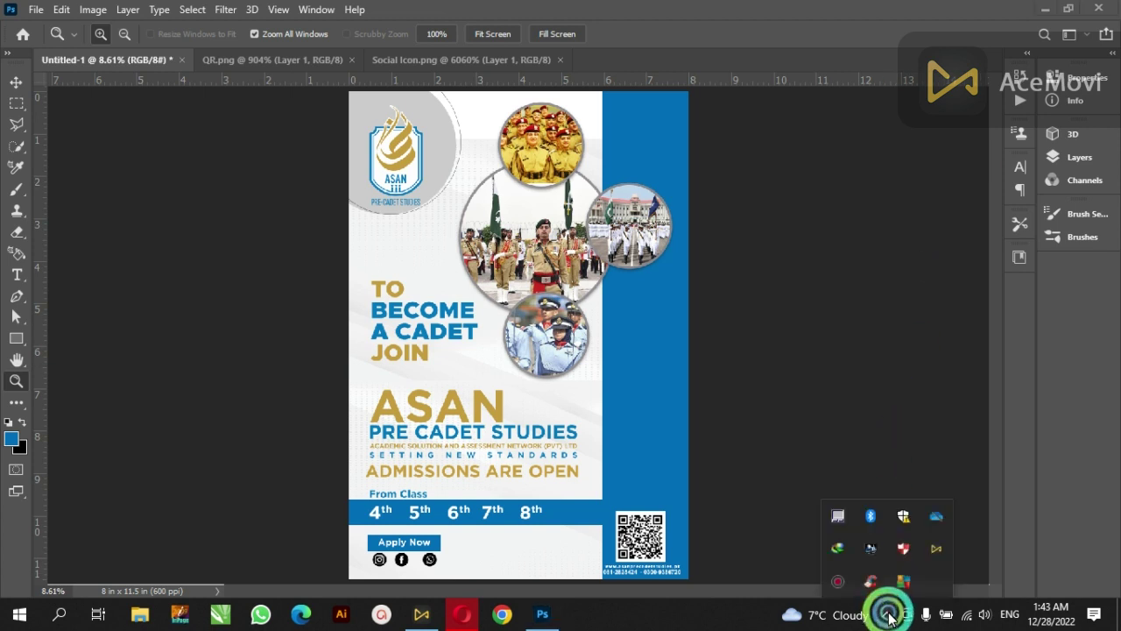
pyautogui.click(841, 586)
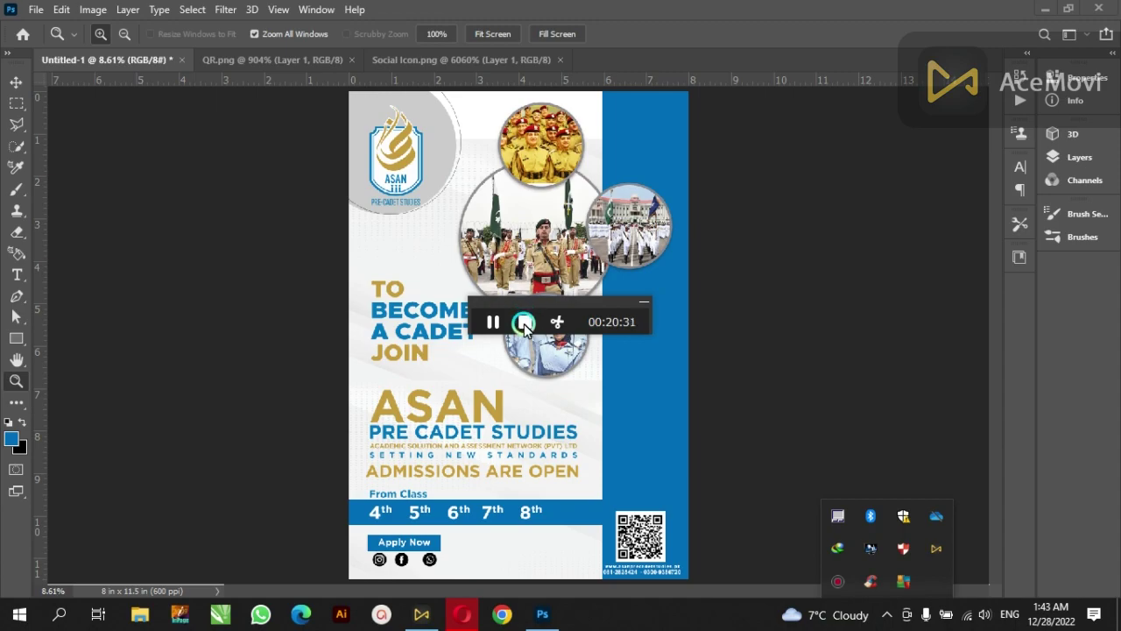
pyautogui.click(523, 323)
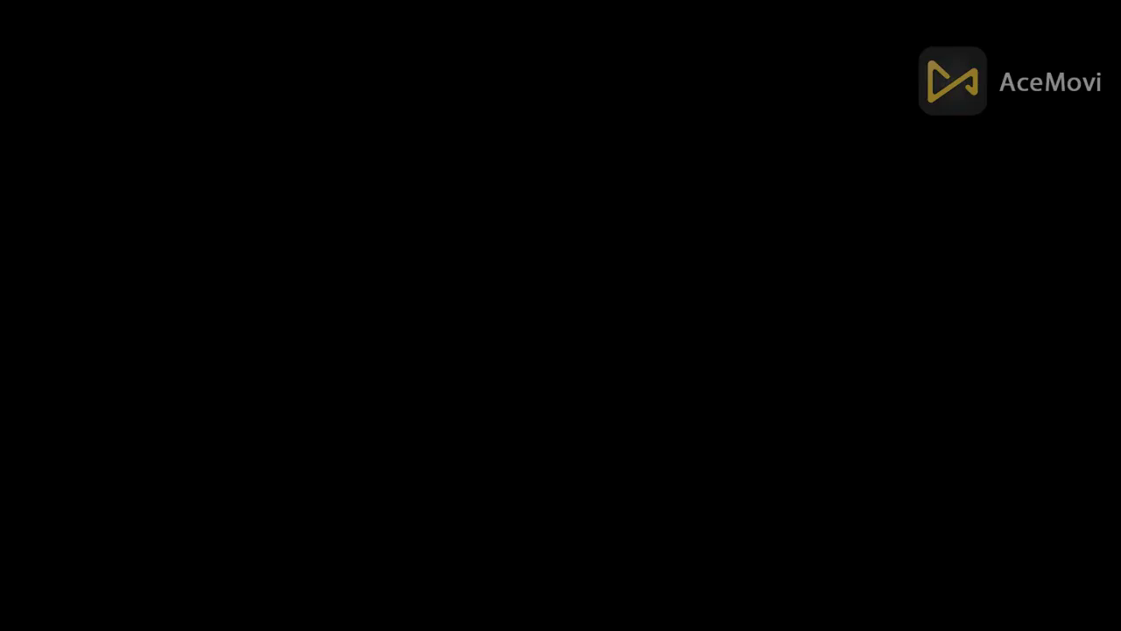